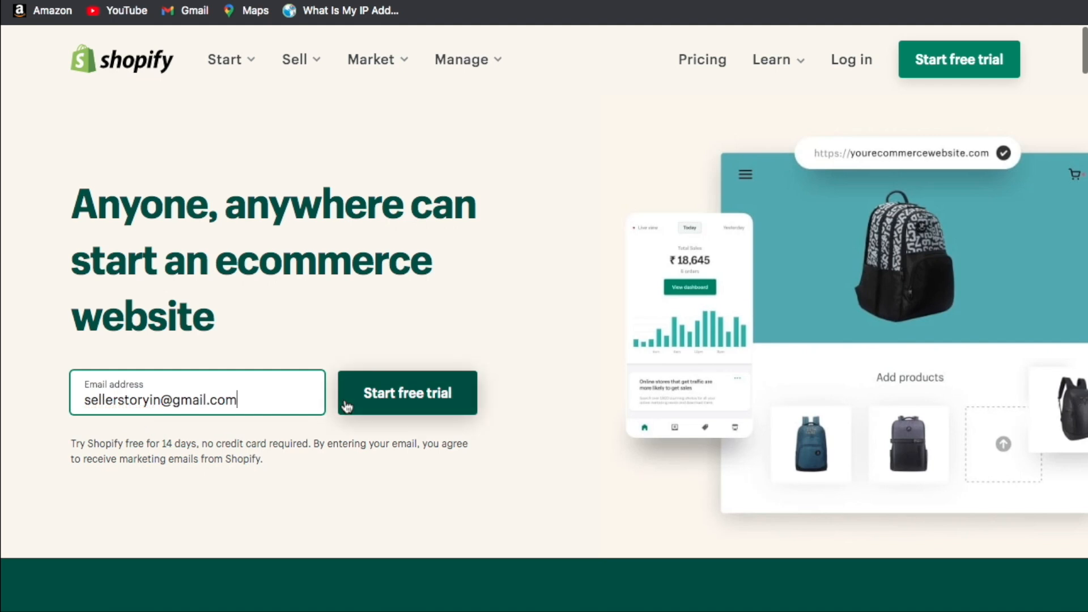
Start the free trial with a pasted password and store name SellerStoryIN, and create the store.
left_click(395, 397)
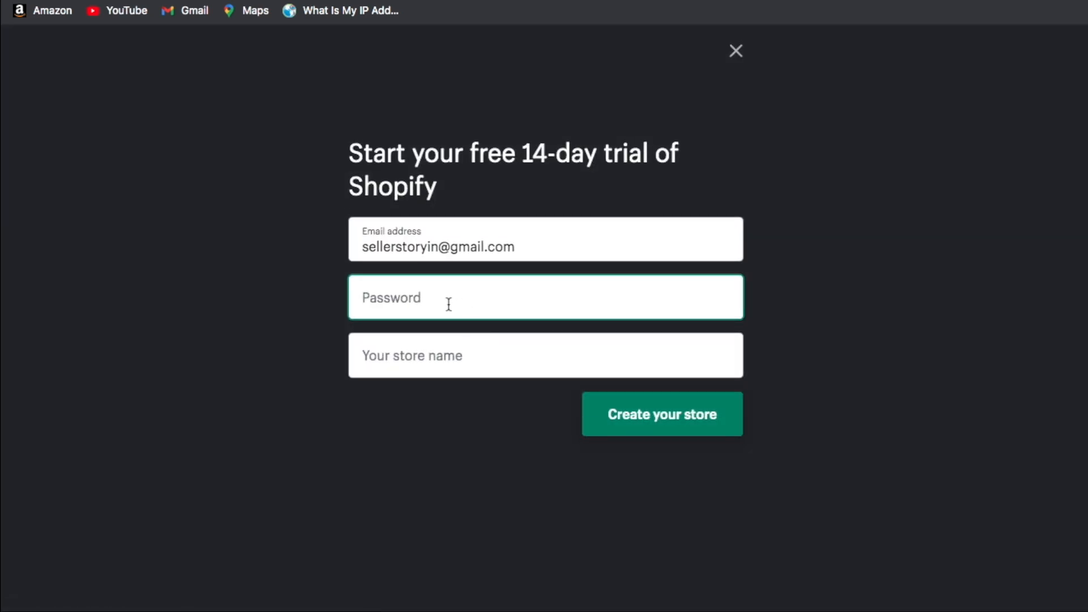
key("ctrl+v")
left_click(432, 358)
type("SellerStoryIN")
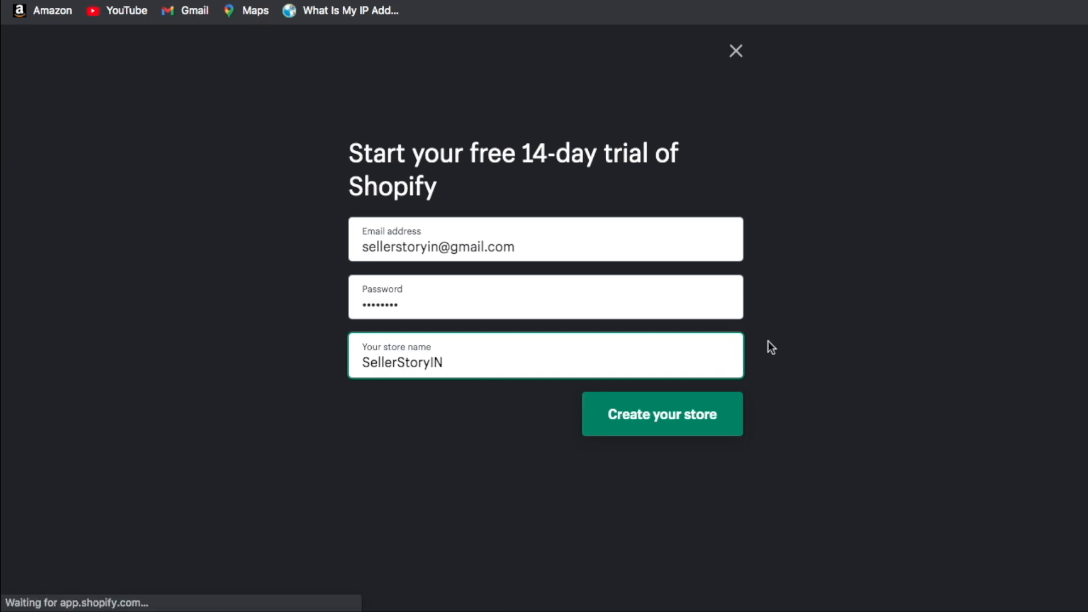
left_click(656, 425)
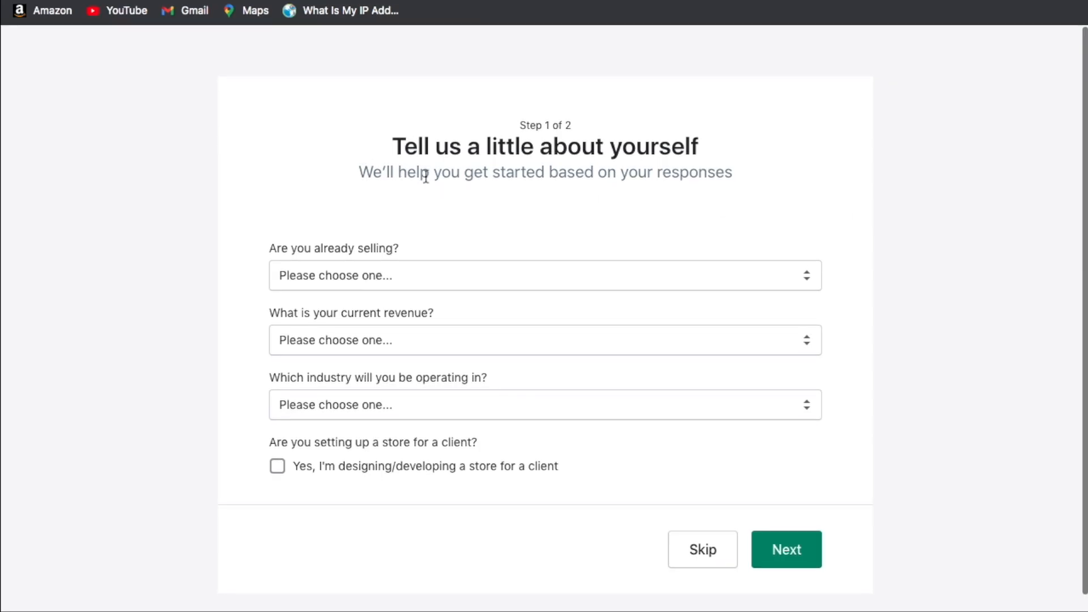
Answer that you aren't selling yet and are just playing around with Shopify.
scroll(431, 205, "down", 1)
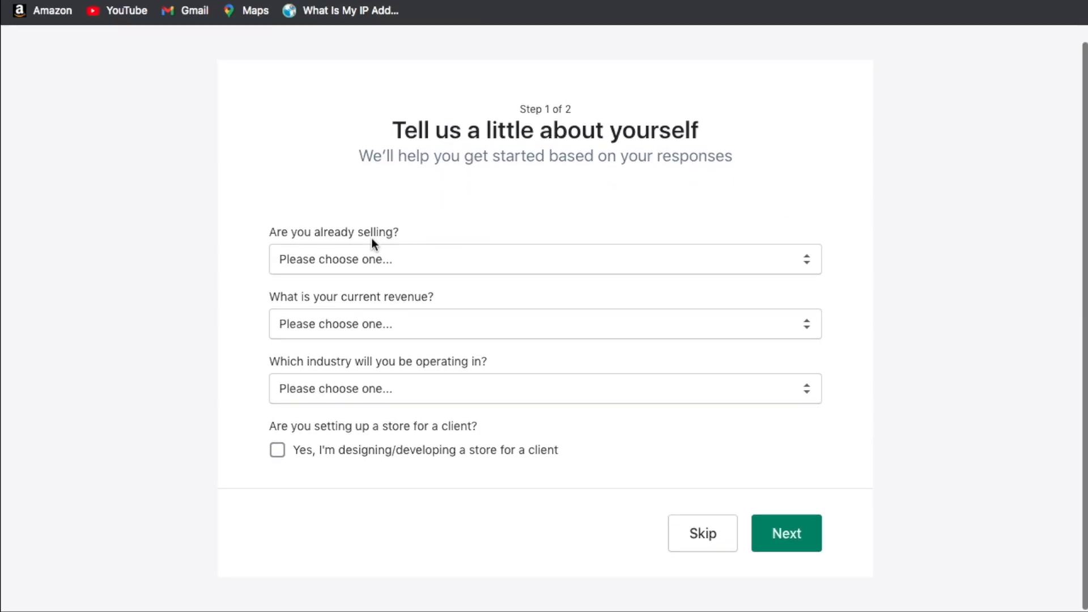
left_click(335, 254)
left_click(400, 237)
left_click(437, 262)
left_click(386, 275)
left_click(385, 278)
left_click(409, 293)
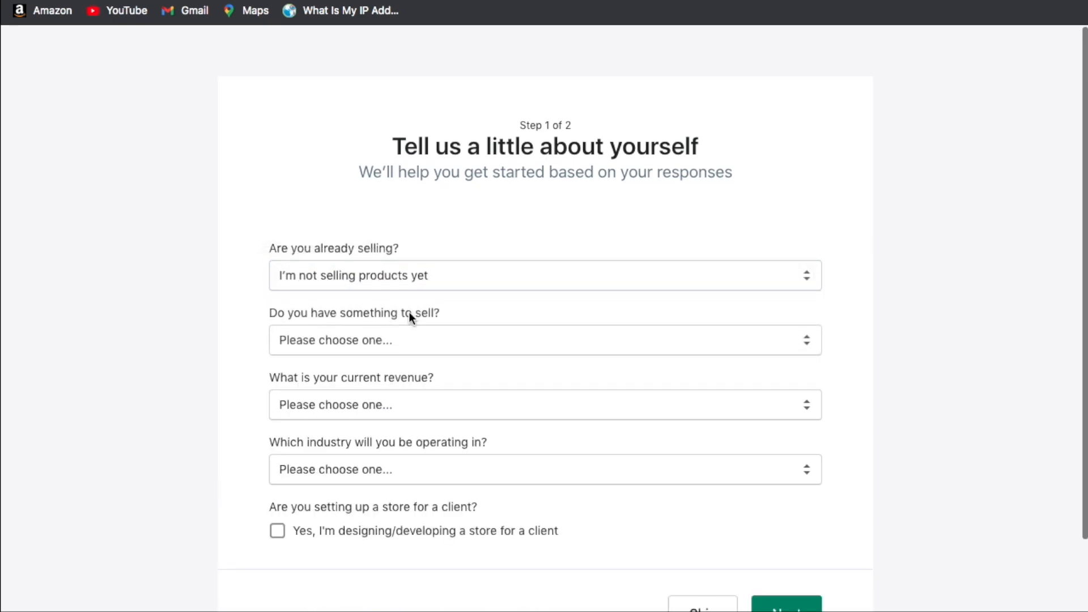
left_click(431, 338)
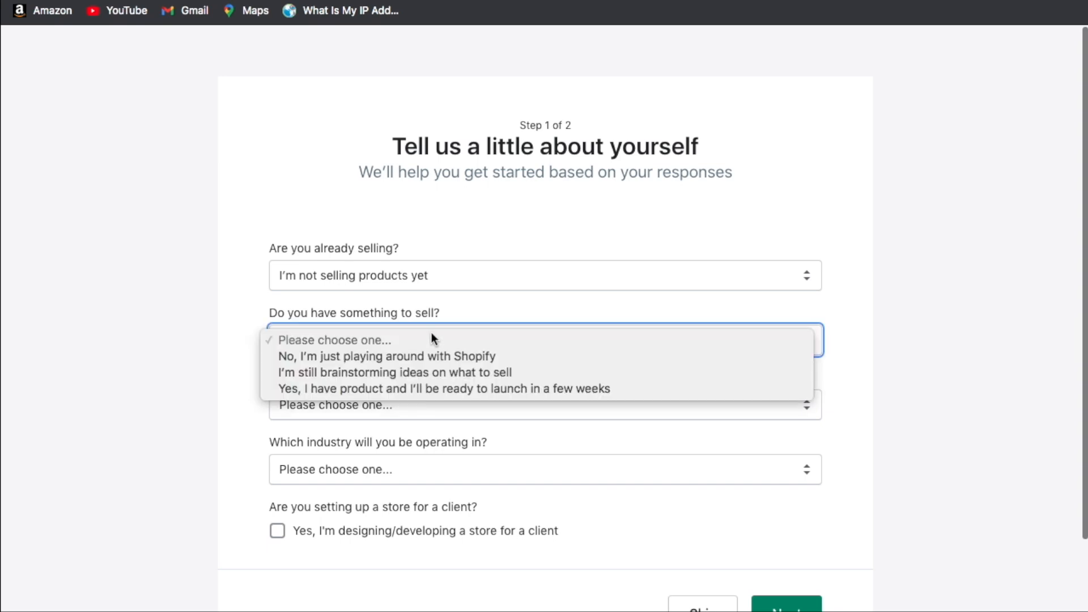
left_click(343, 358)
Set current revenue to ₹0 INR, just getting started.
scroll(235, 340, "down", 1)
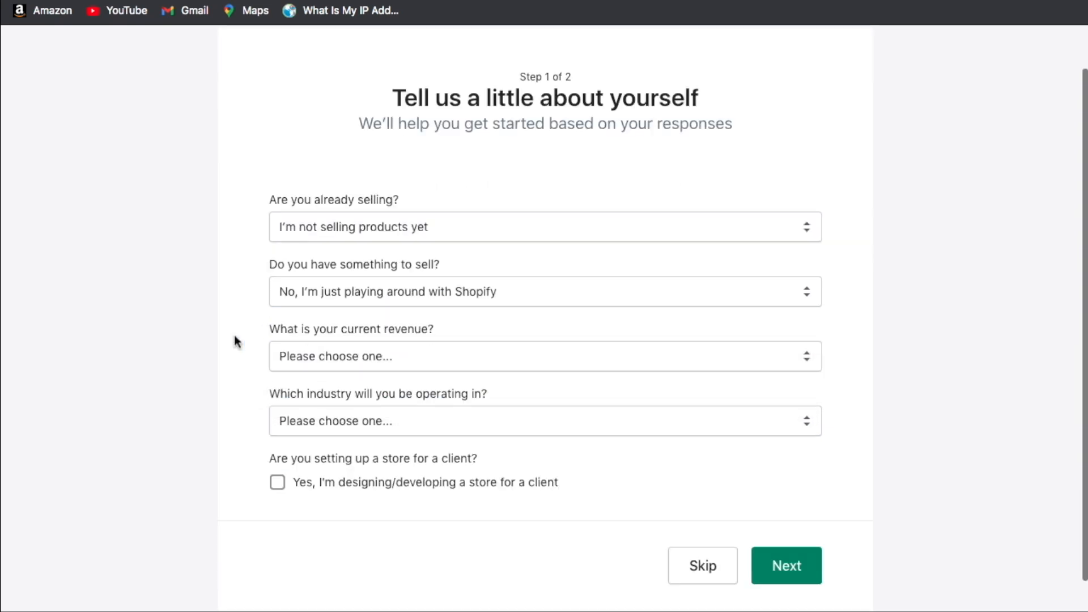
scroll(236, 342, "down", 1)
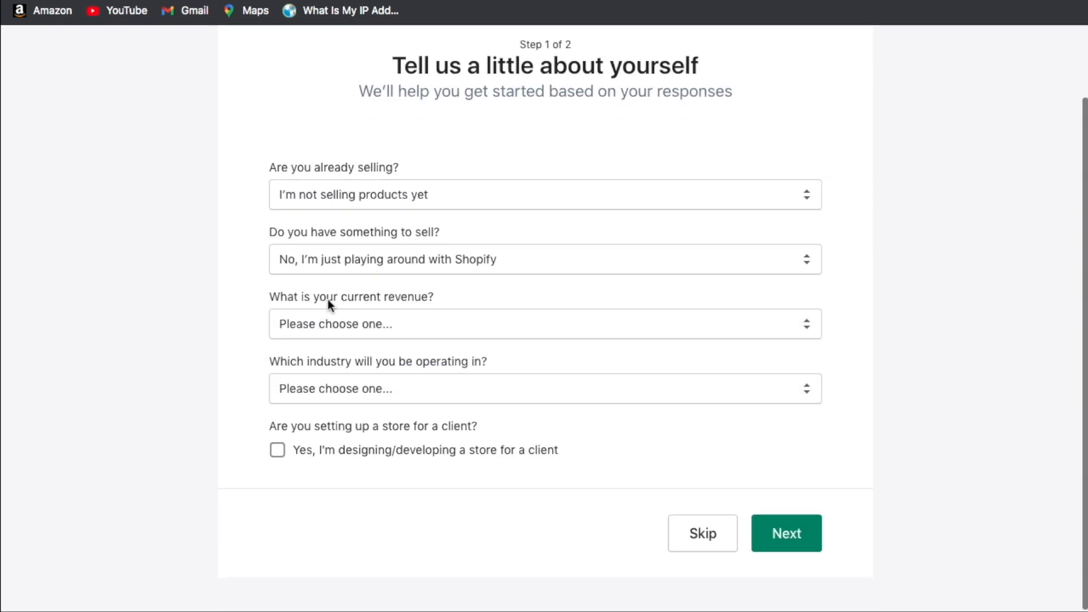
left_click(396, 322)
left_click(387, 342)
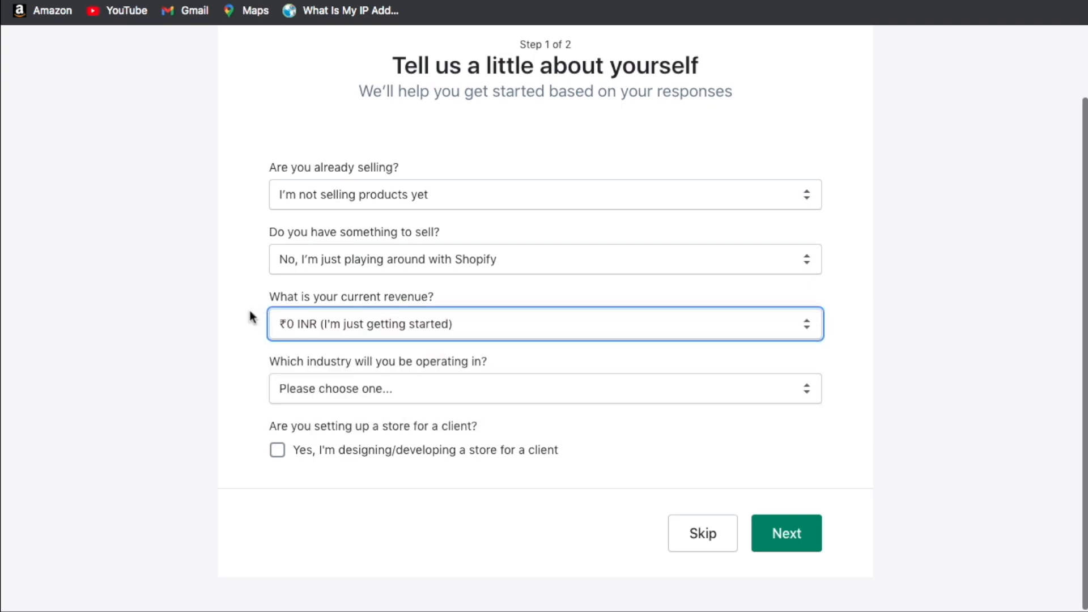
left_click(253, 318)
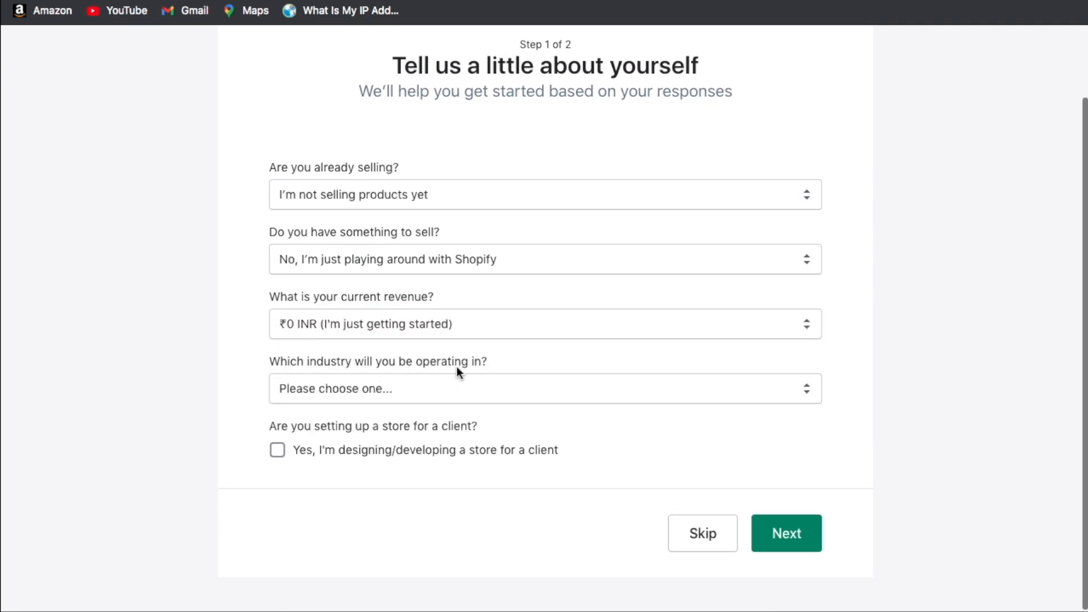
Set the industry to 'I haven't decided yet' and continue to the address step.
left_click(463, 396)
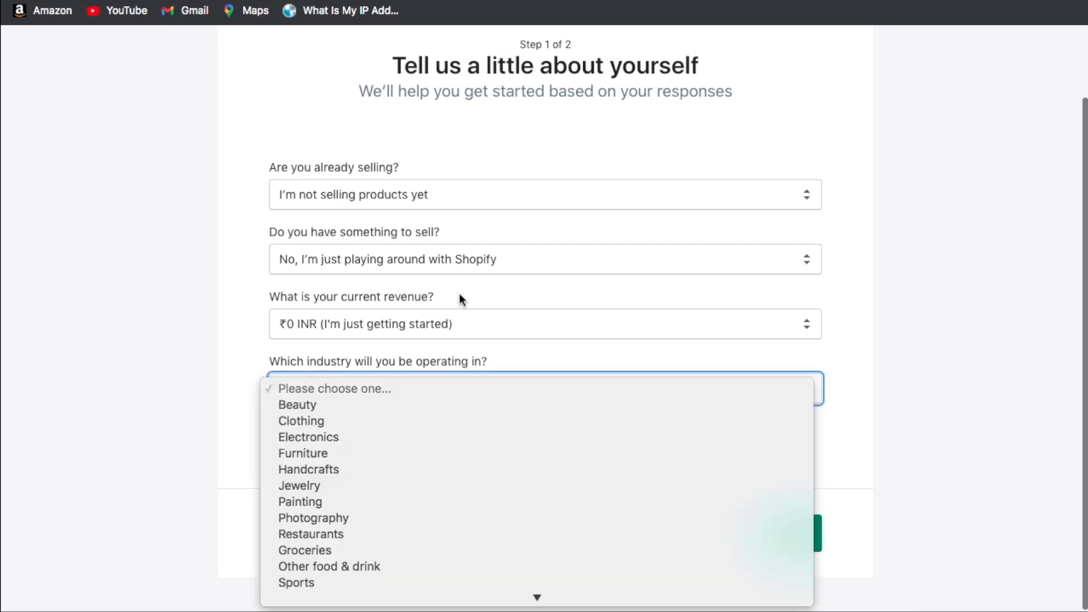
scroll(399, 429, "down", 3)
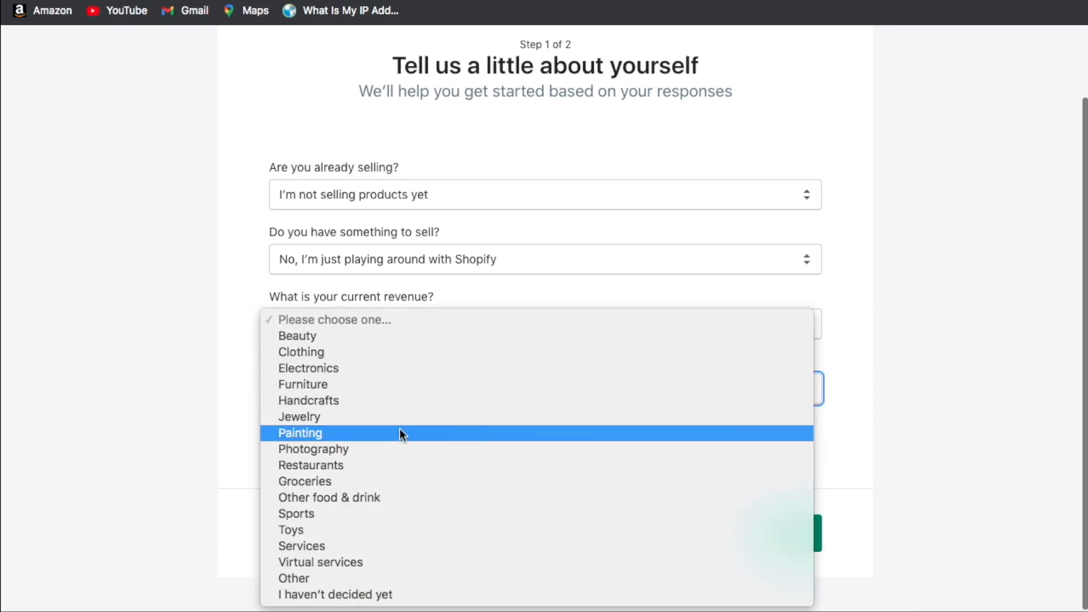
left_click(340, 595)
scroll(152, 394, "up", 2)
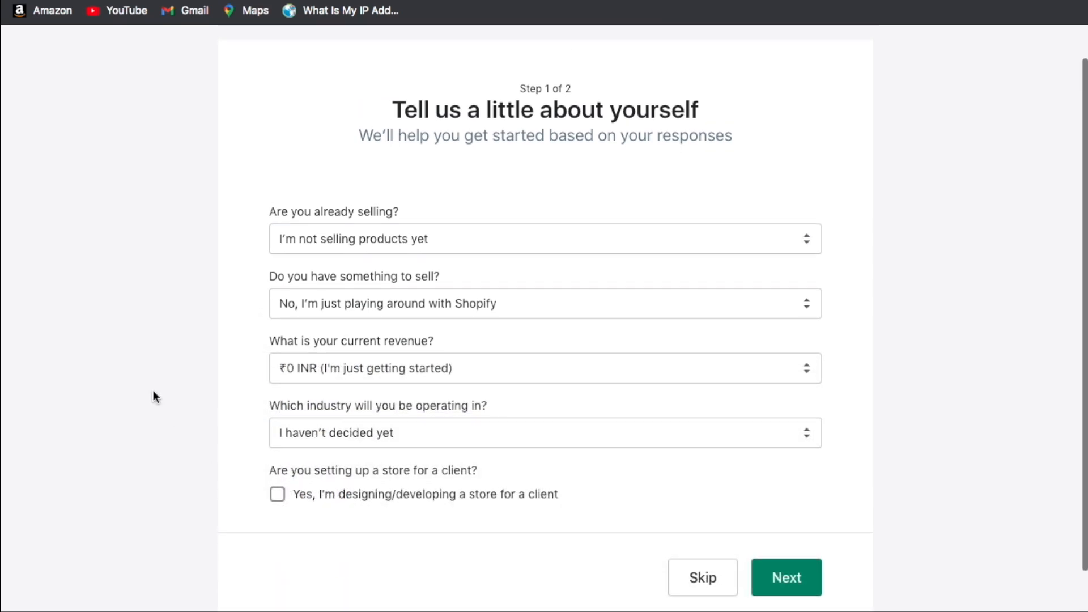
scroll(152, 390, "down", 2)
left_click_drag(276, 426, 331, 425)
left_click(350, 425)
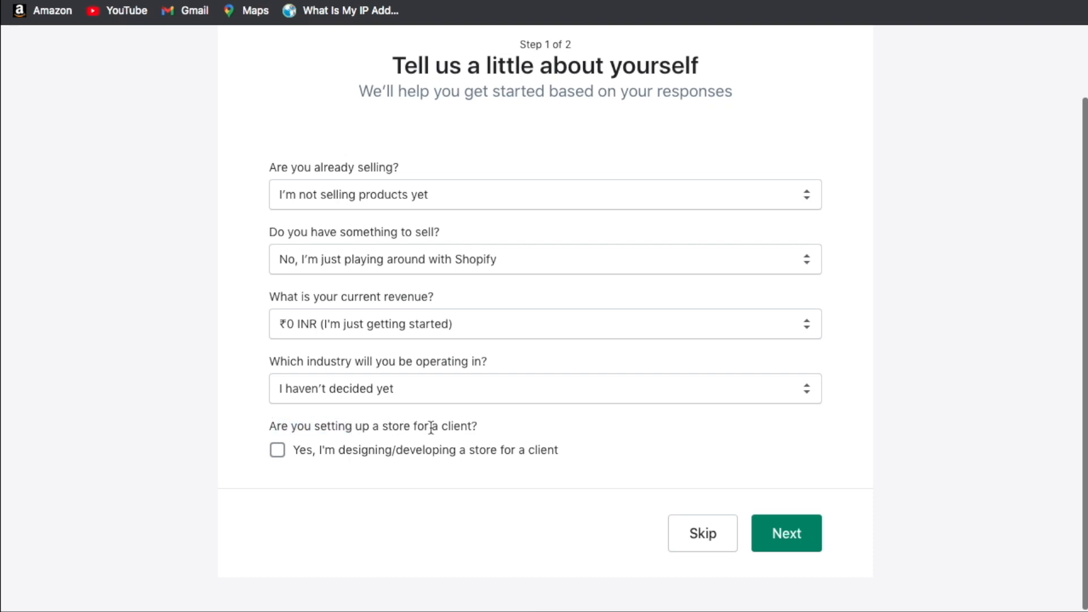
scroll(449, 248, "up", 2)
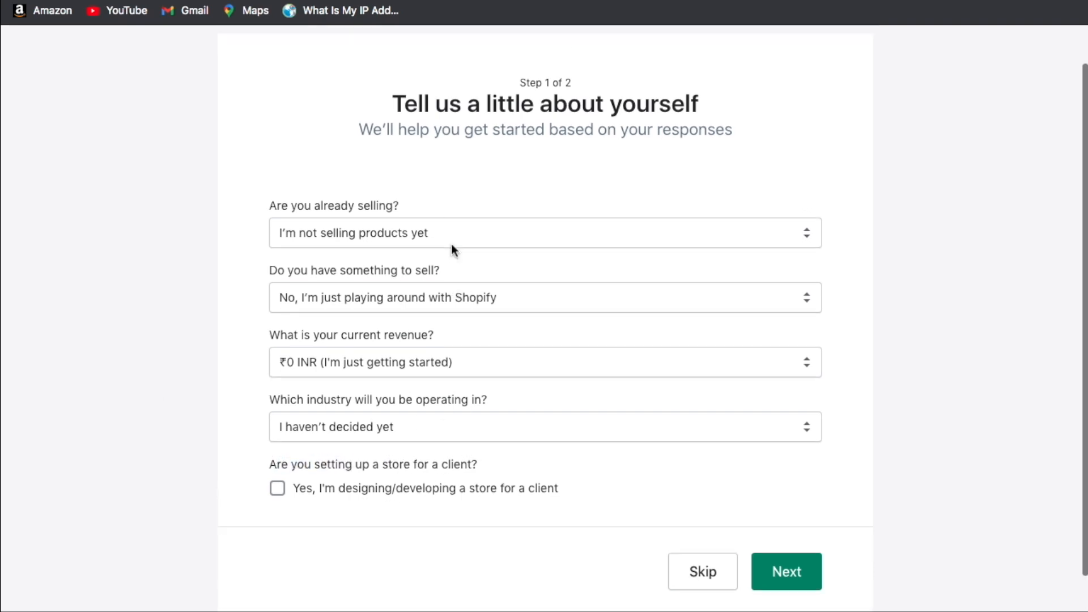
scroll(659, 385, "down", 2)
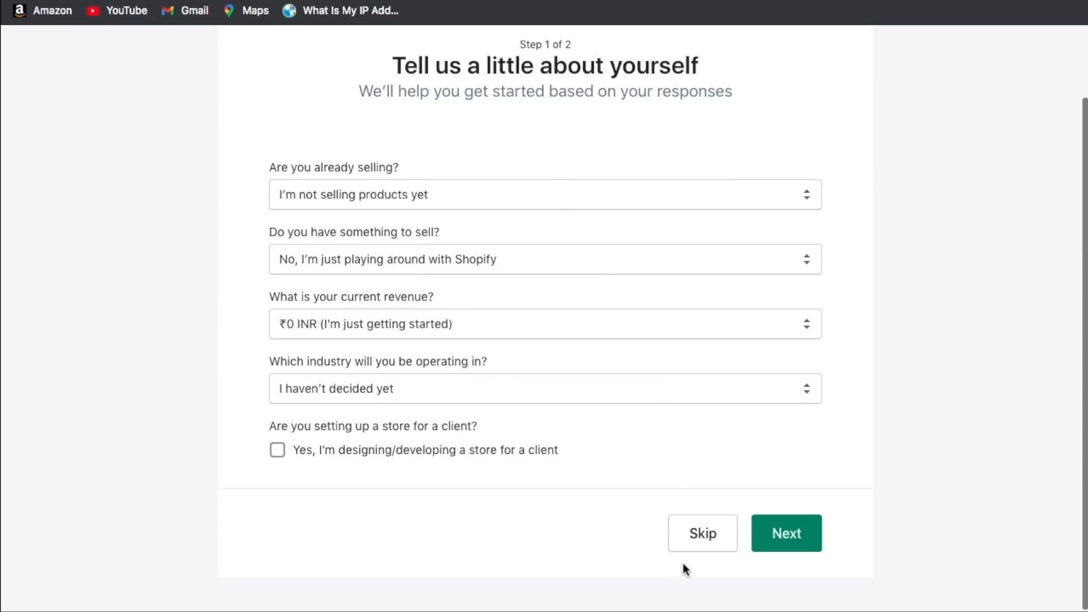
left_click(787, 533)
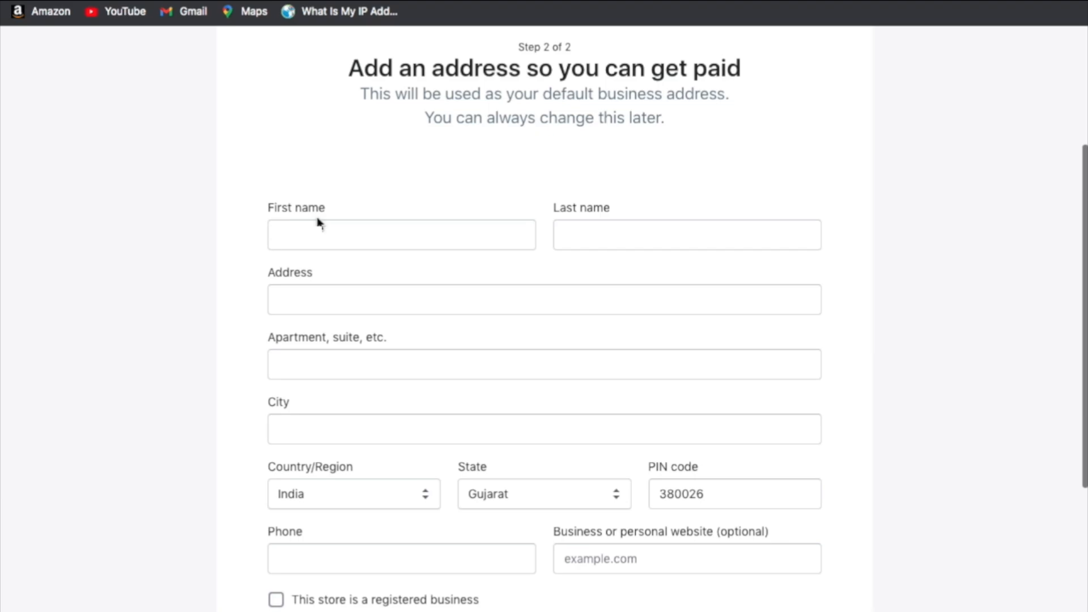
Skip past the business address form and enter the SellerStoryIN store admin.
scroll(894, 472, "down", 3)
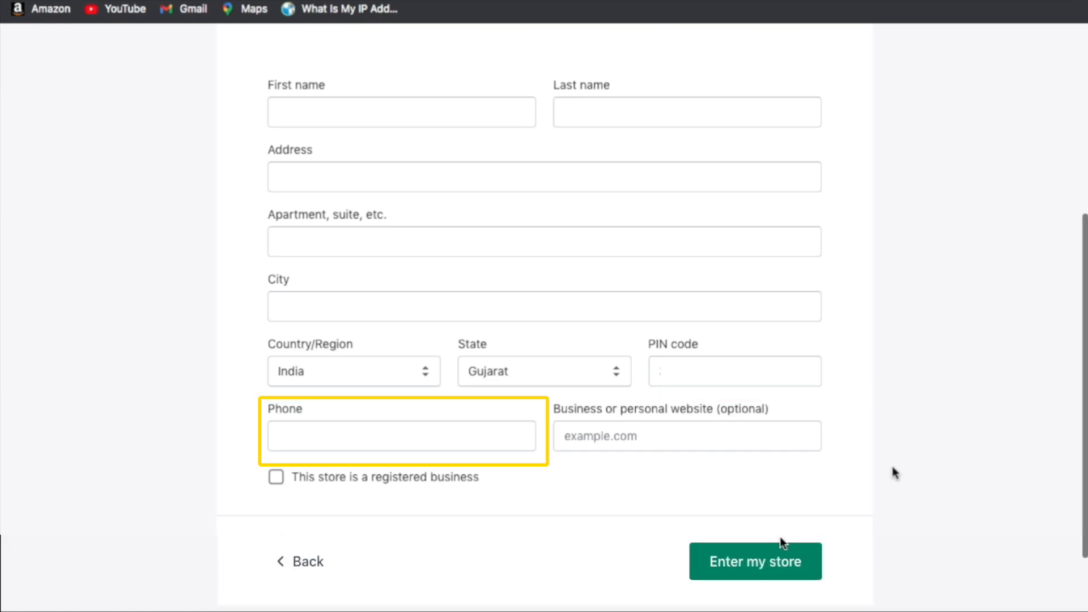
left_click(763, 564)
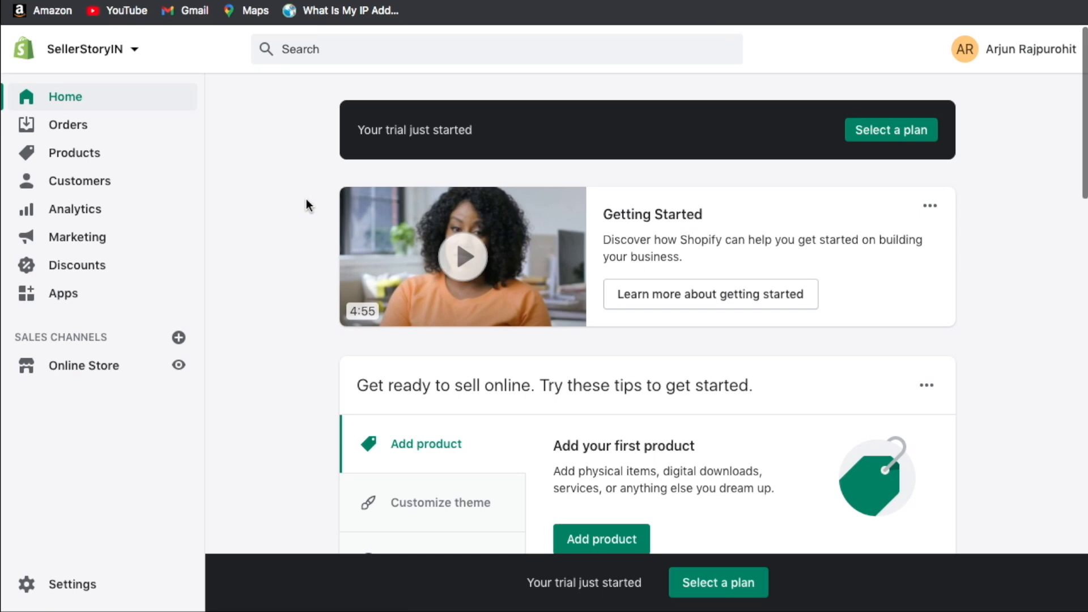
Browse the Home page's getting-started cards, then preview the Online Store storefront.
scroll(305, 200, "down", 10)
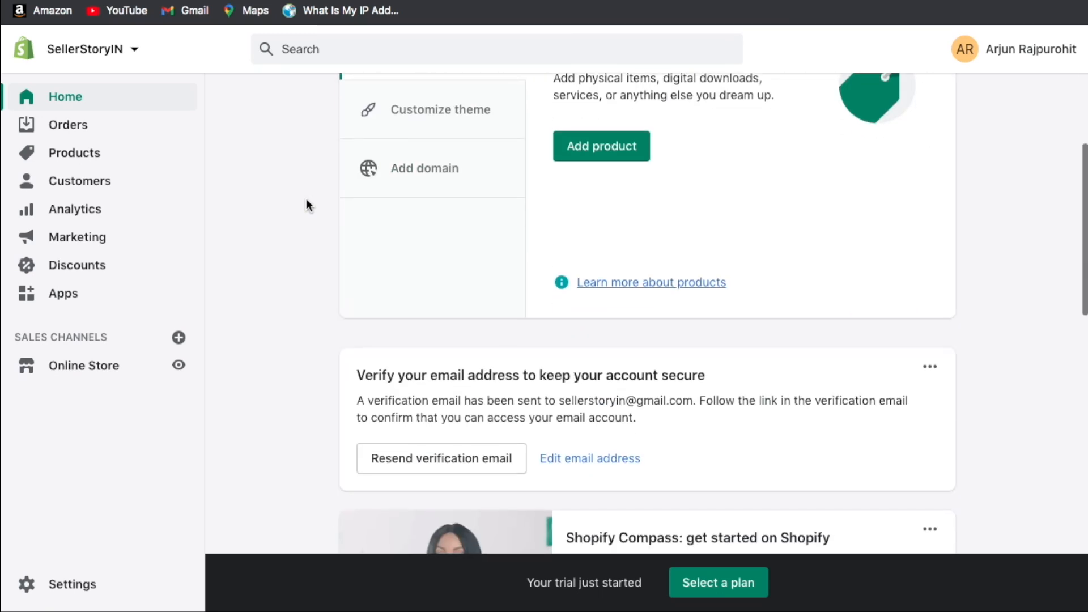
scroll(306, 205, "down", 7)
scroll(270, 120, "up", 15)
scroll(270, 120, "up", 2)
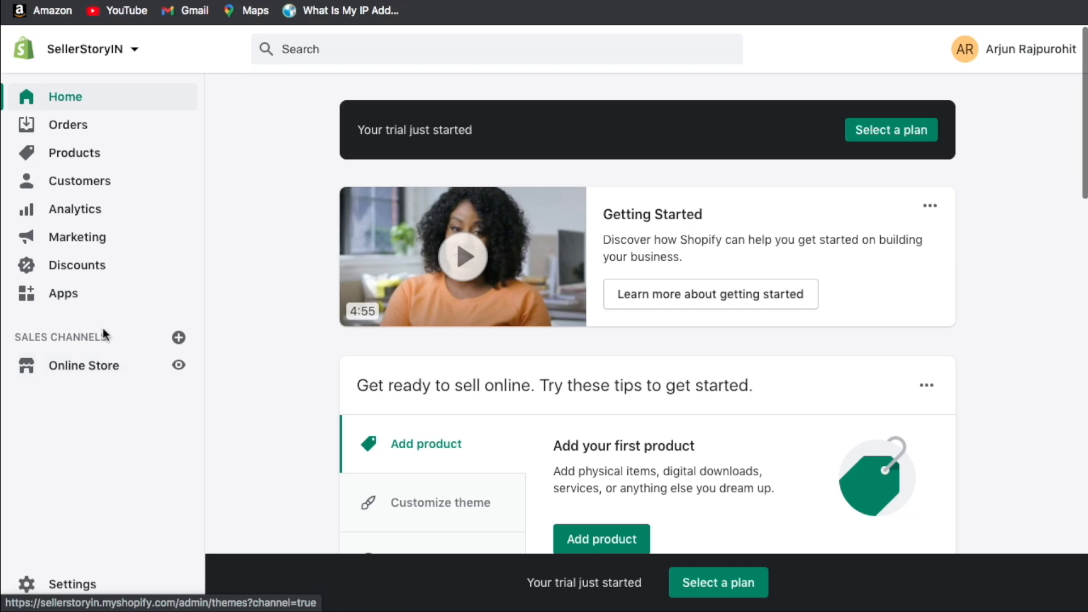
left_click(178, 367)
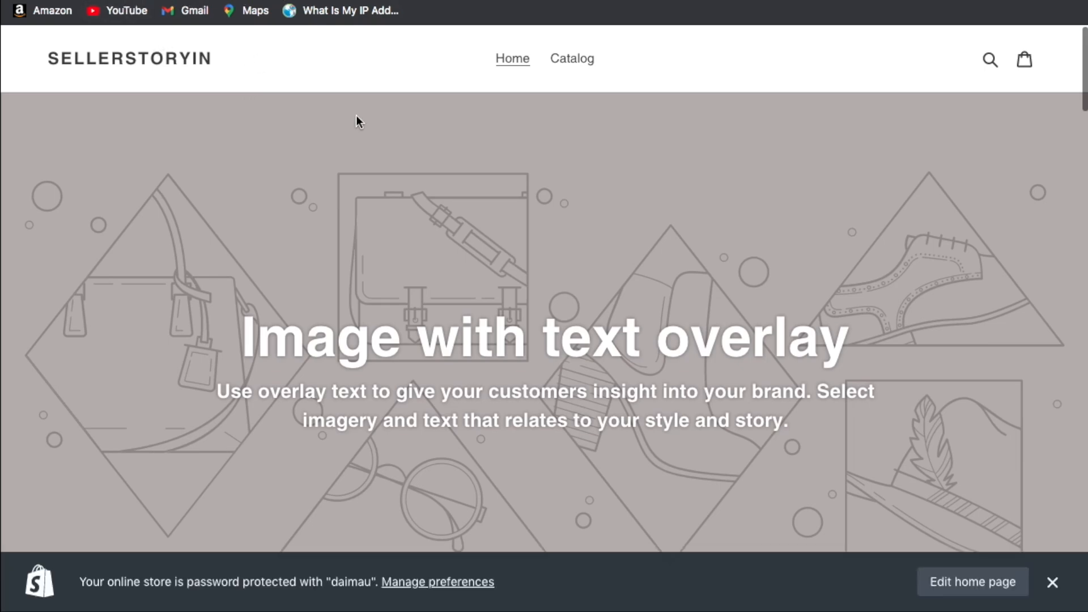
Scroll the storefront through the hero, Image with text and Featured Collection at Rs. 19.99.
scroll(228, 119, "down", 15)
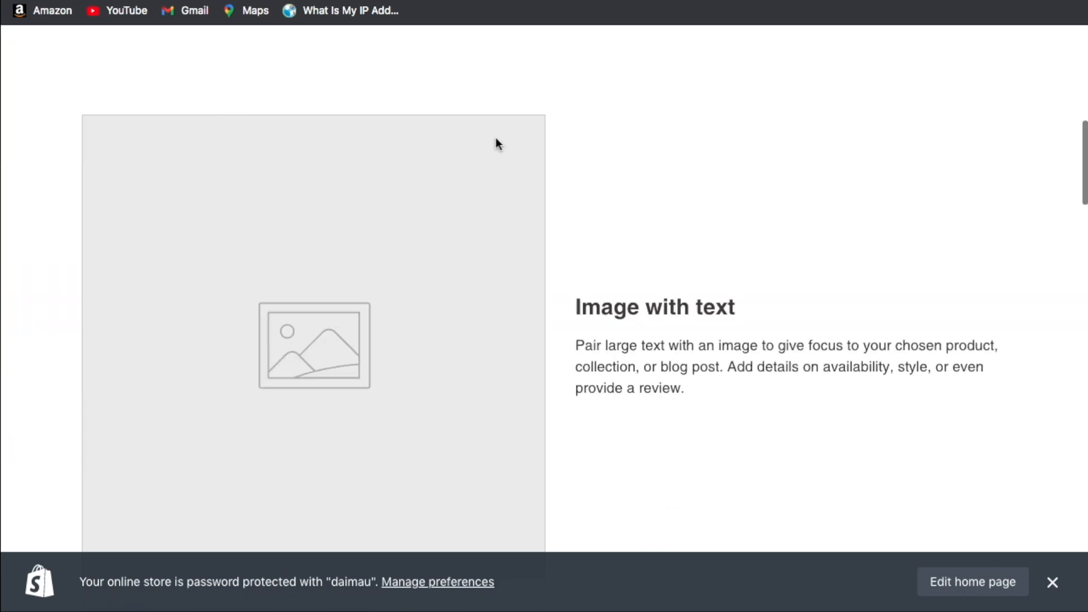
scroll(448, 211, "down", 15)
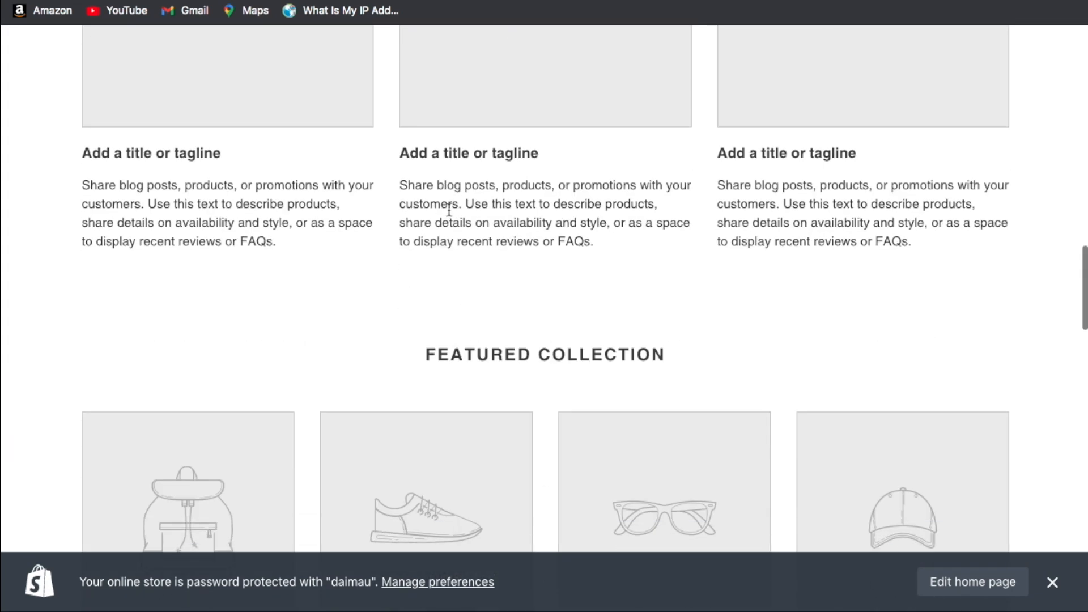
scroll(519, 280, "down", 3)
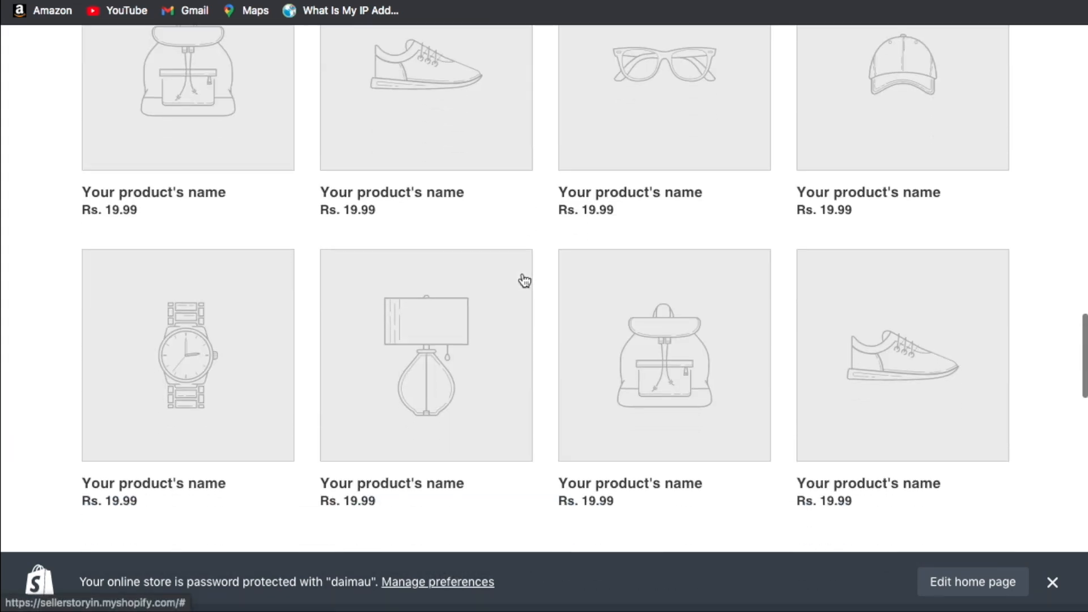
scroll(423, 322, "down", 1)
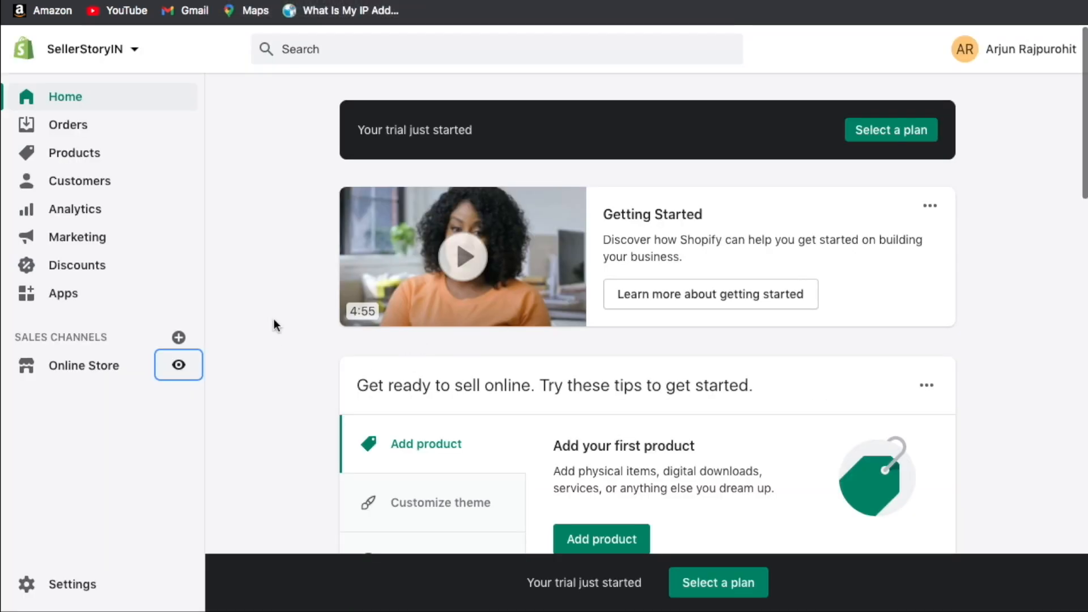
Look over the SellerStoryIN admin Home page, then go to the store Settings.
scroll(273, 320, "down", 20)
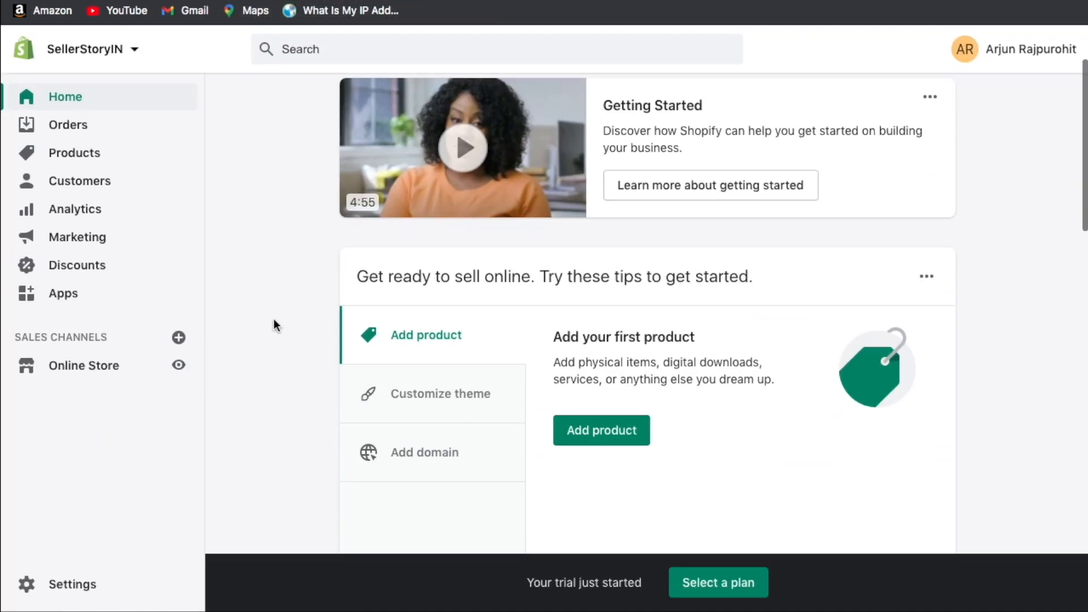
scroll(274, 318, "up", 20)
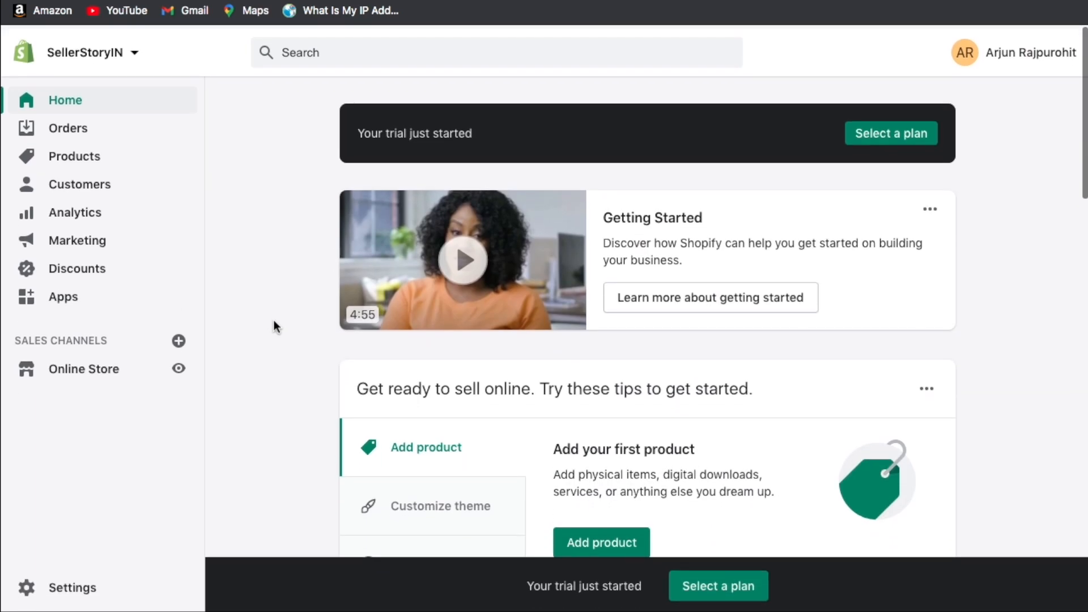
left_click_drag(533, 584, 613, 586)
double_click(615, 587)
left_click(619, 587)
double_click(619, 587)
double_click(589, 584)
left_click(594, 584)
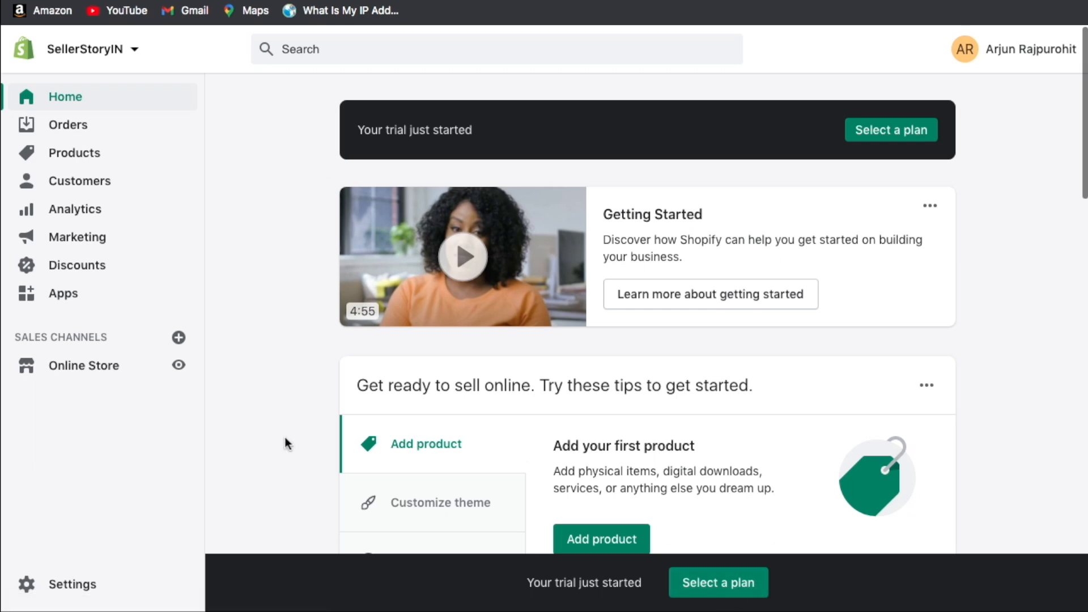
left_click(81, 586)
scroll(453, 148, "down", 1)
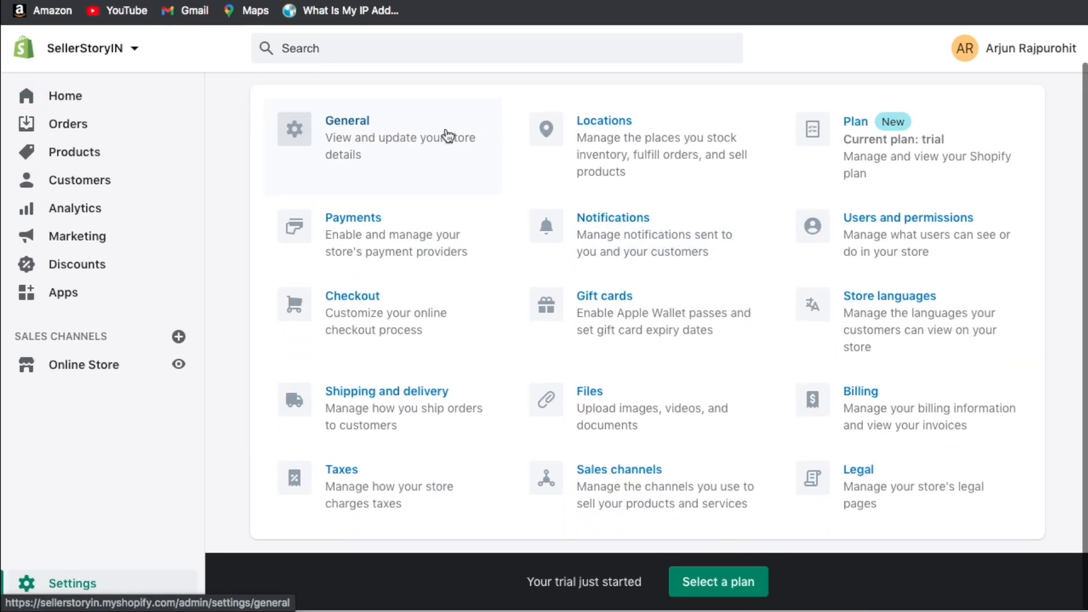
left_click(406, 140)
scroll(514, 239, "down", 1)
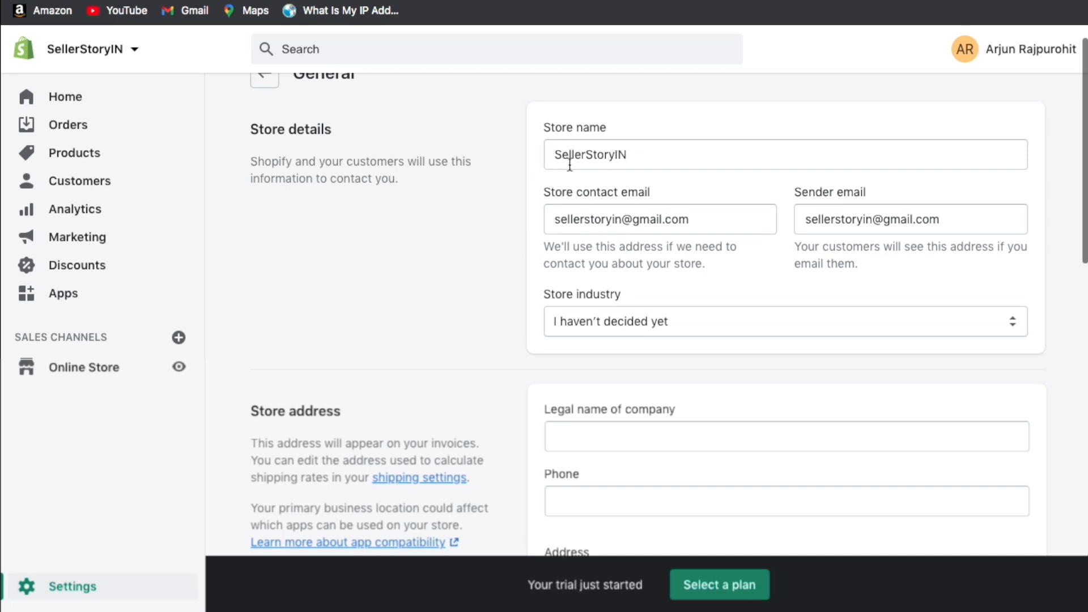
left_click(646, 162)
left_click(660, 133)
scroll(625, 244, "down", 3)
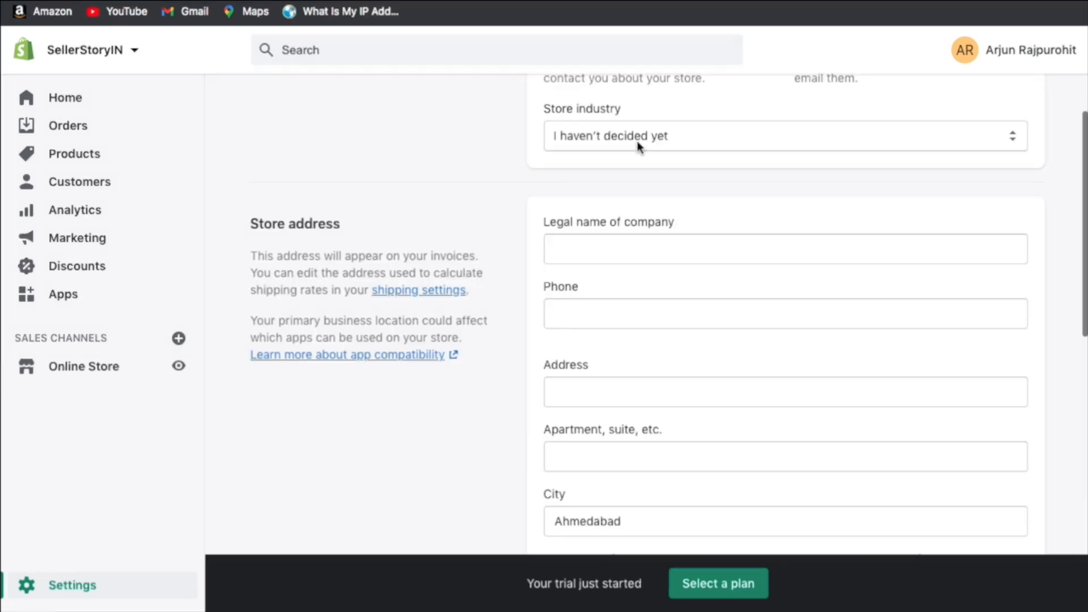
left_click(637, 141)
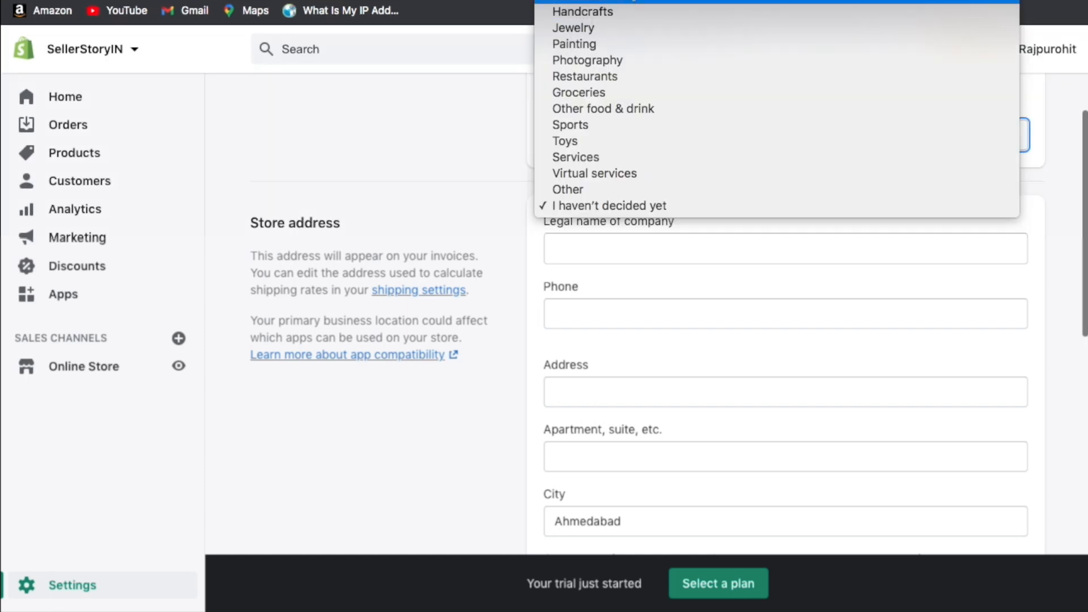
left_click(438, 136)
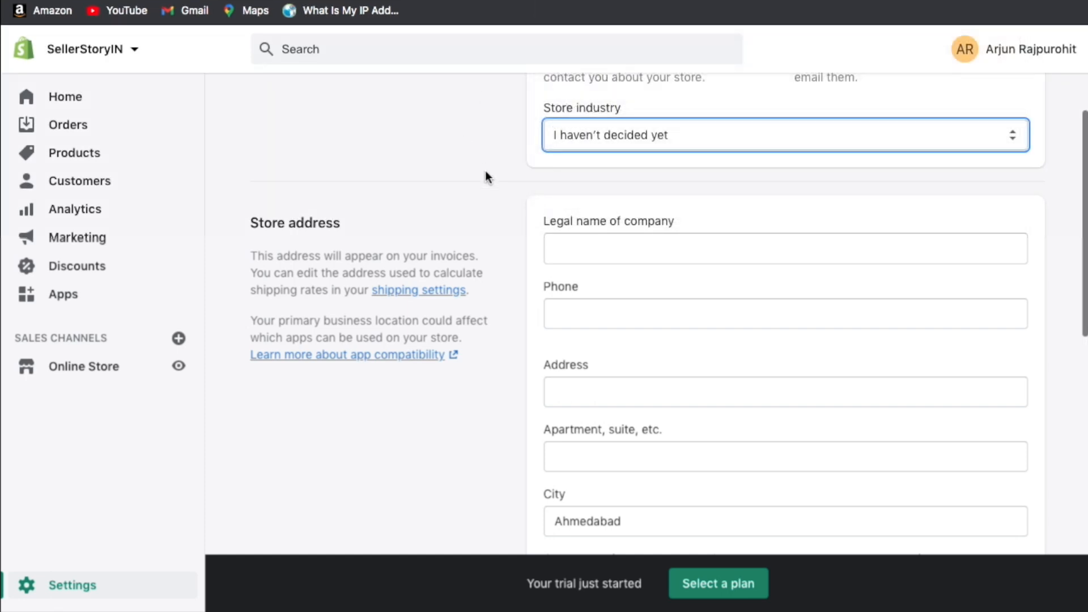
scroll(383, 349, "down", 2)
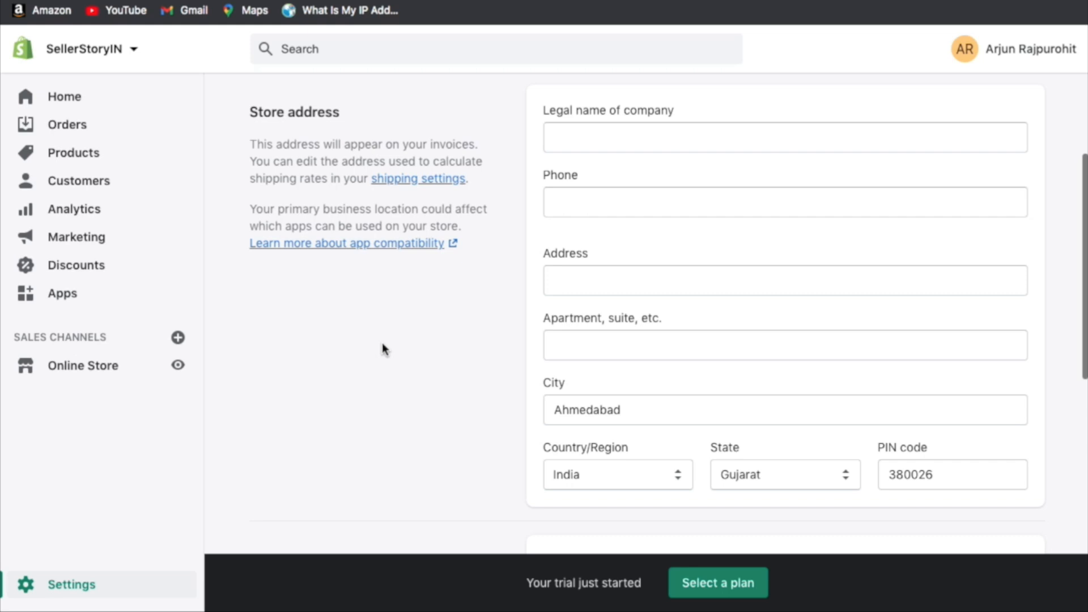
scroll(383, 345, "down", 8)
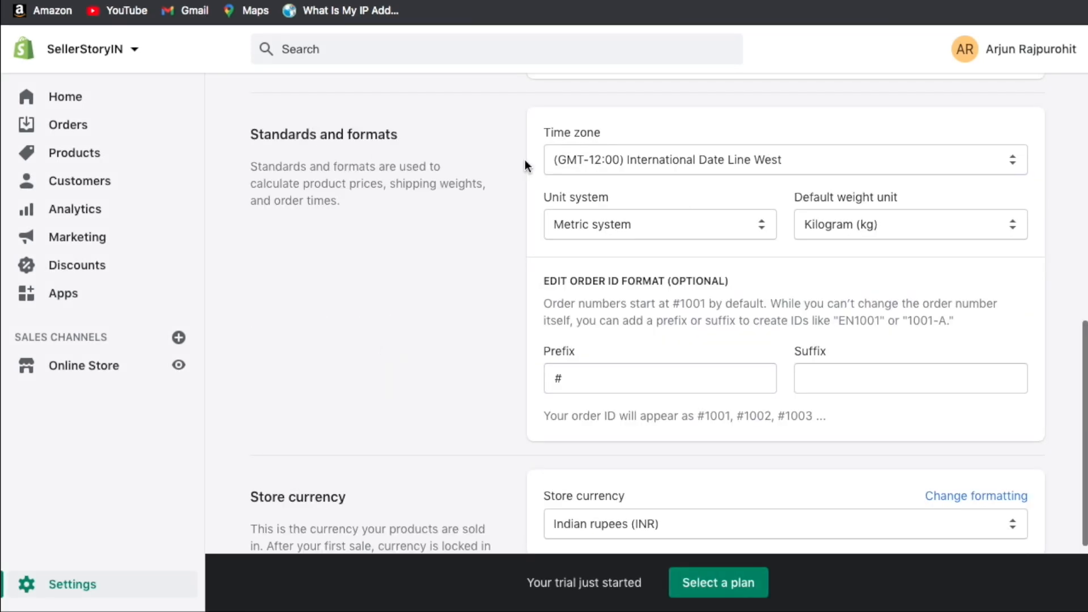
Set time zone to GMT+05:30 Chennai, Kolkata, Mumbai, New Delhi, metric system, grams as weight unit.
left_click(604, 157)
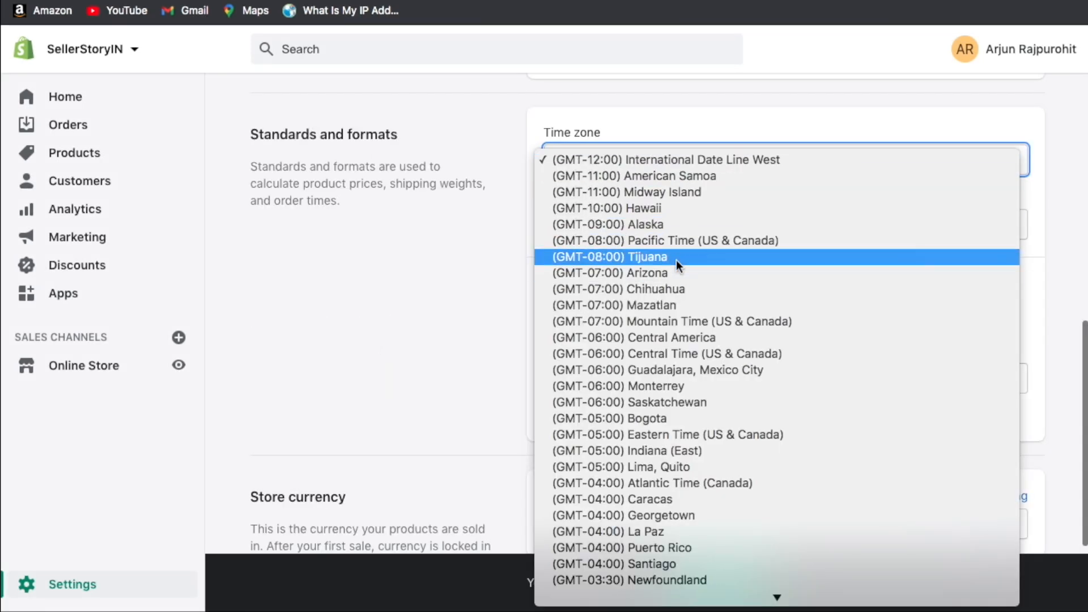
scroll(676, 255, "down", 3)
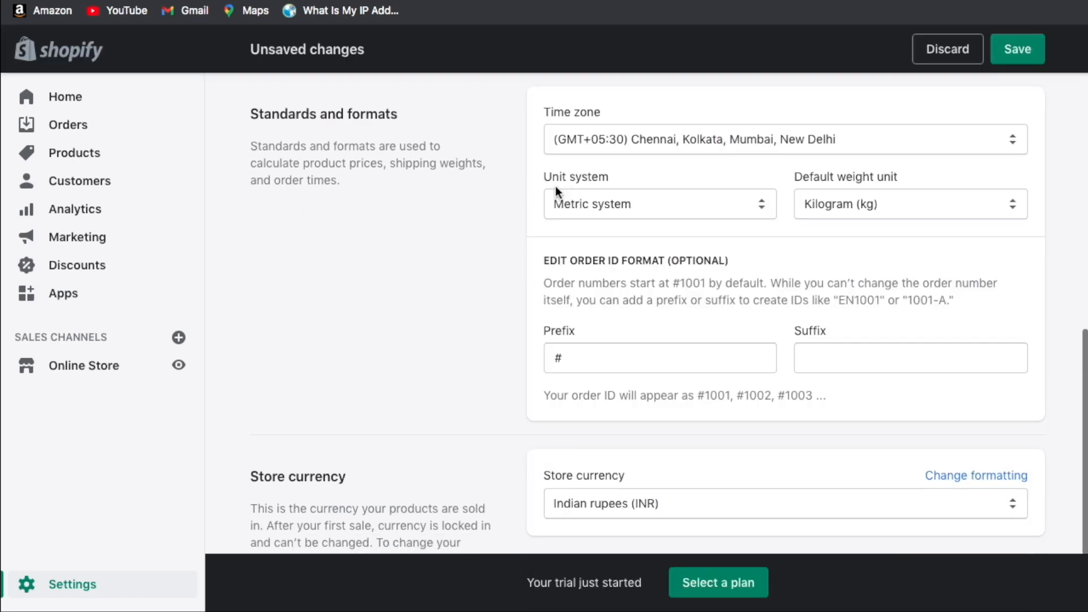
left_click(601, 199)
left_click(629, 190)
left_click(629, 191)
left_click(650, 188)
left_click(556, 227)
left_click_drag(797, 176, 898, 178)
left_click(909, 197)
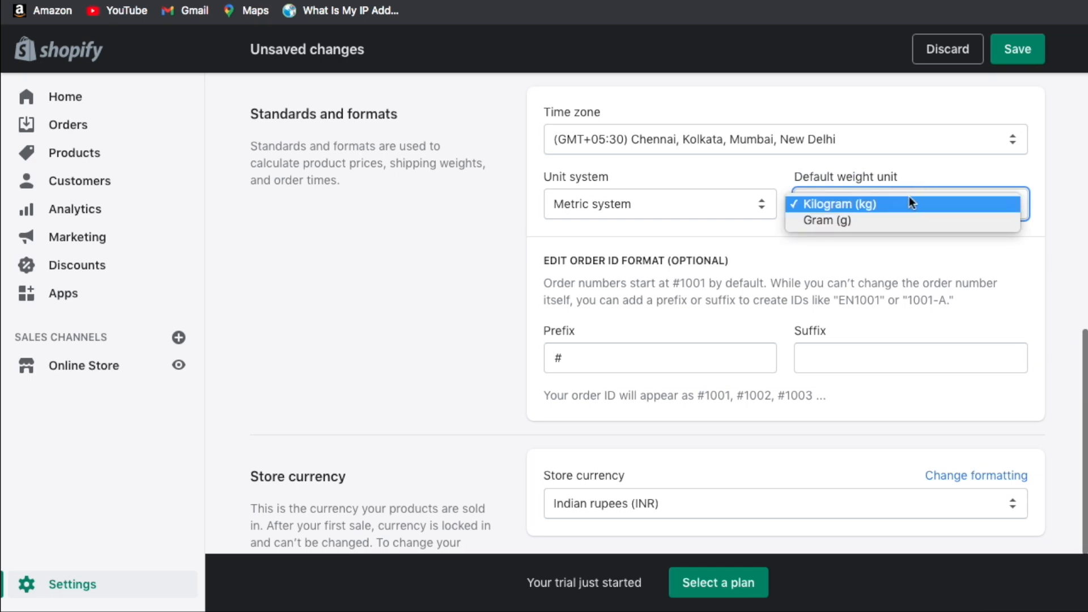
left_click(865, 219)
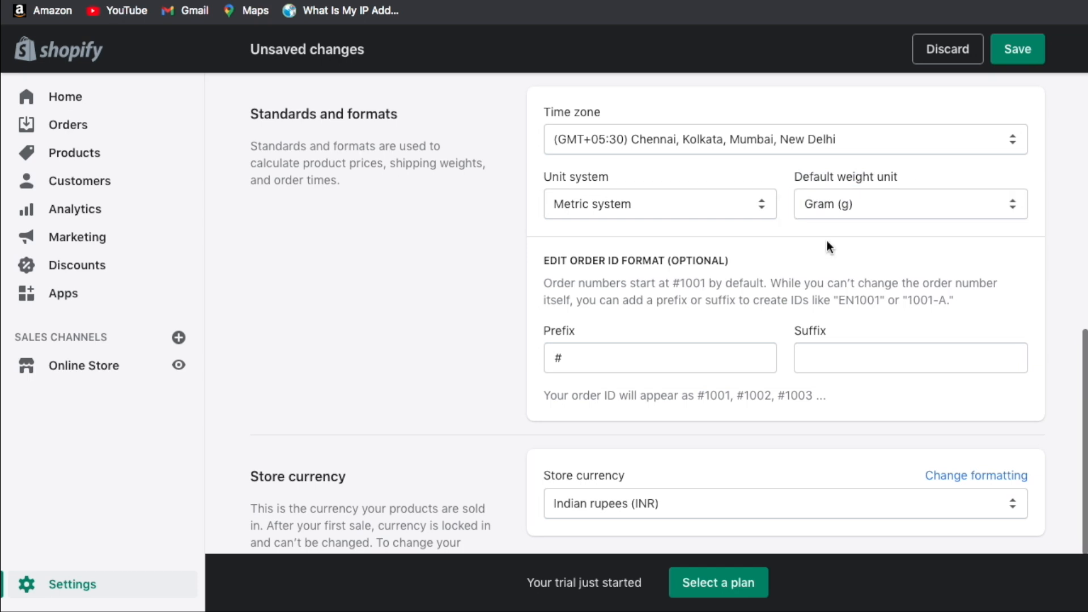
scroll(827, 240, "down", 1)
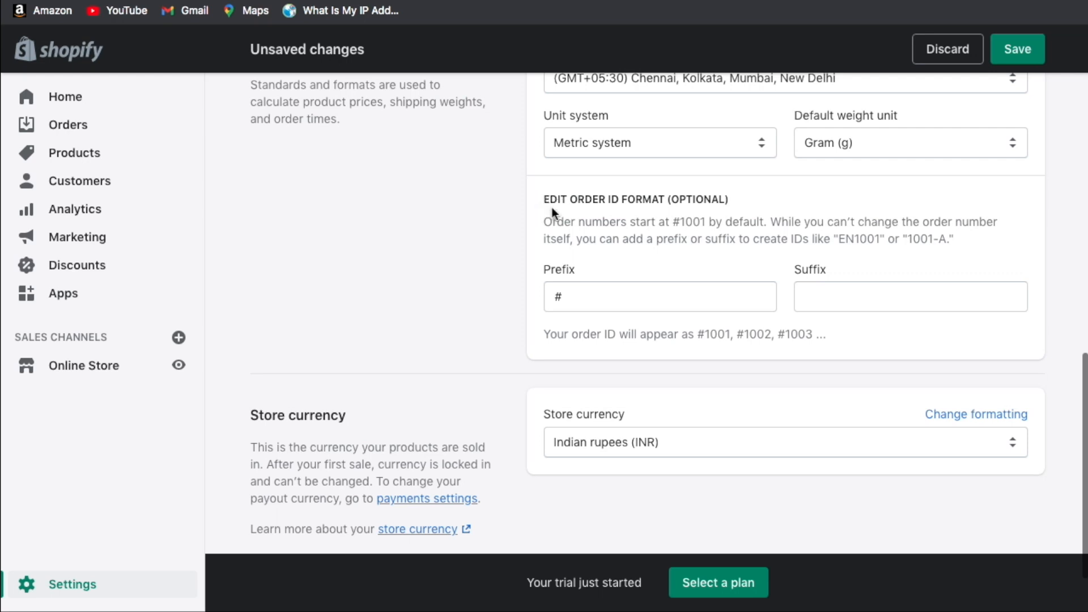
Remove the order ID prefix and suffix so IDs read 1001, 1002, 1003.
left_click(592, 295)
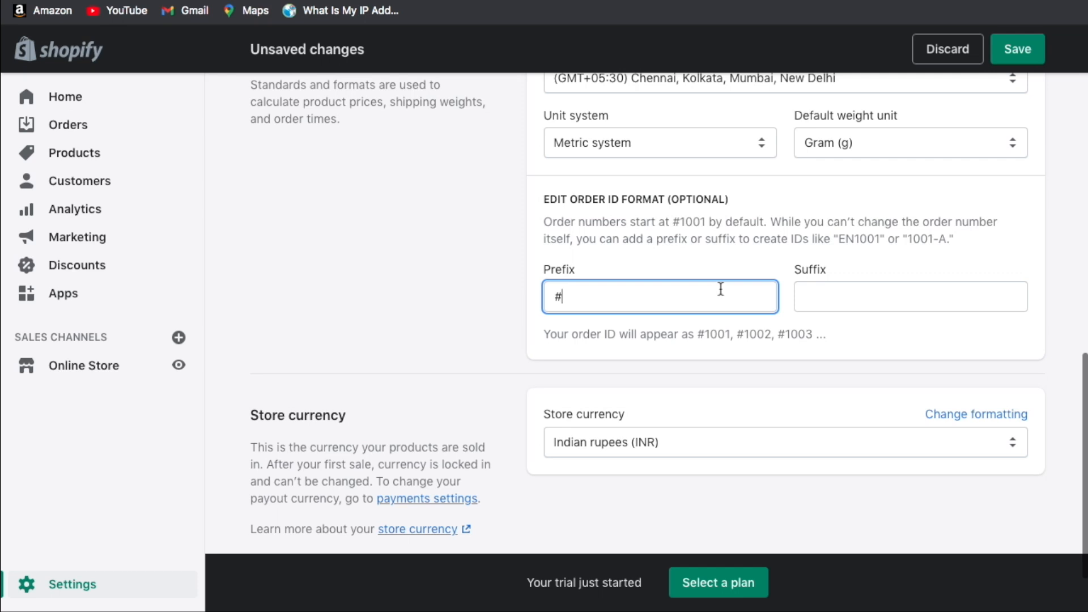
left_click(577, 247)
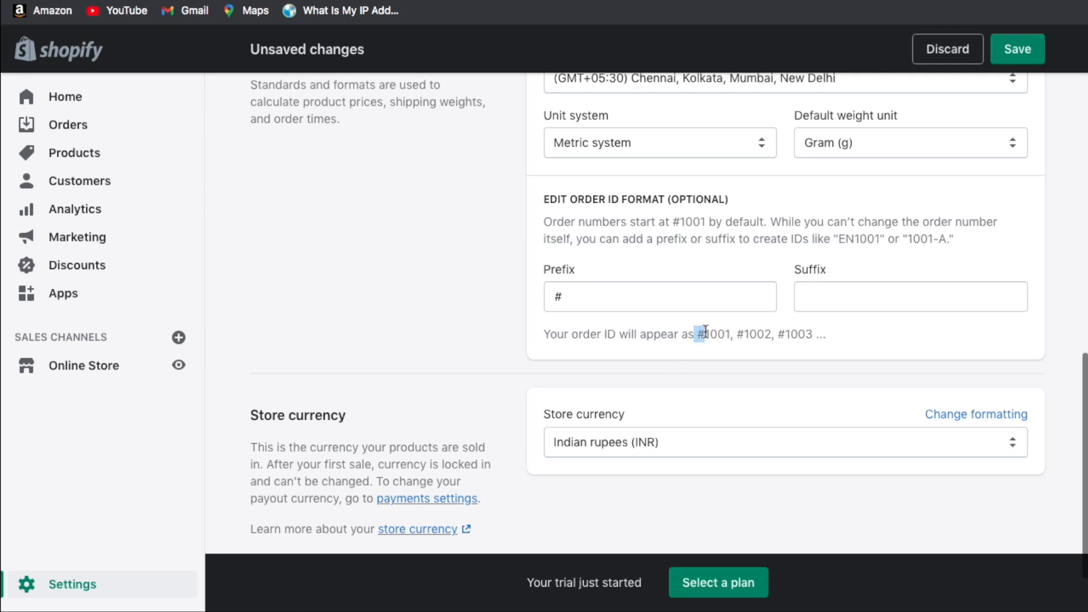
double_click(628, 298)
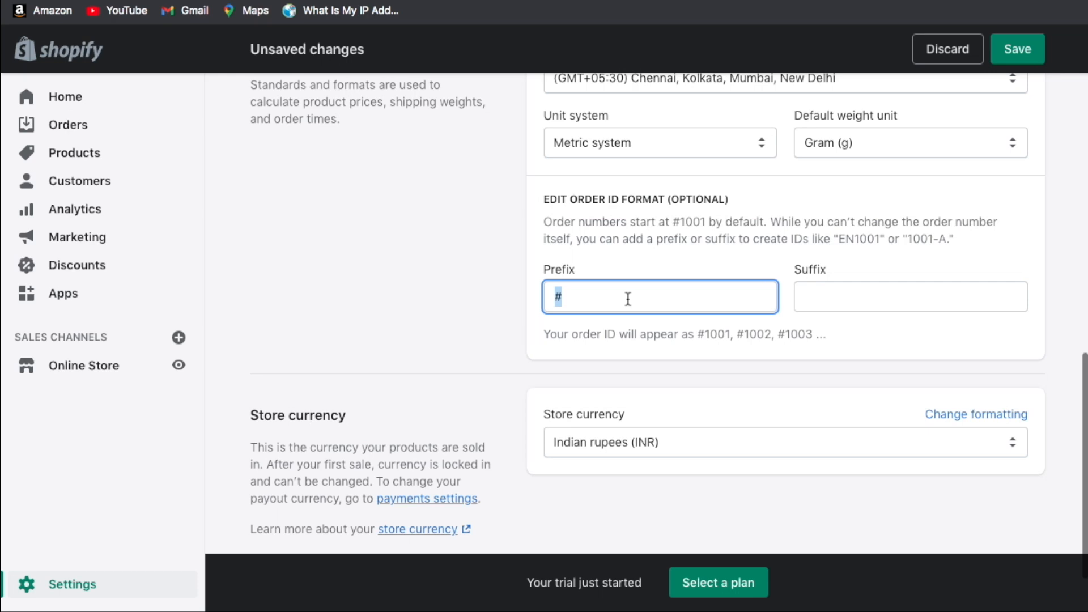
type("SS")
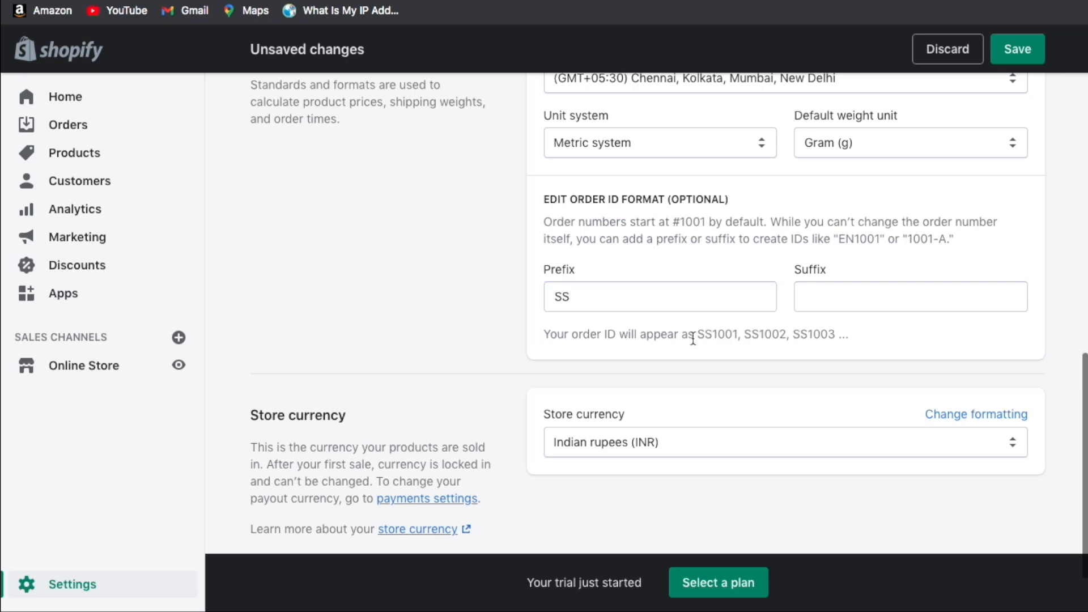
key("BackSpace")
key("BackSpace")
left_click(830, 287)
type("SS")
left_click(800, 356)
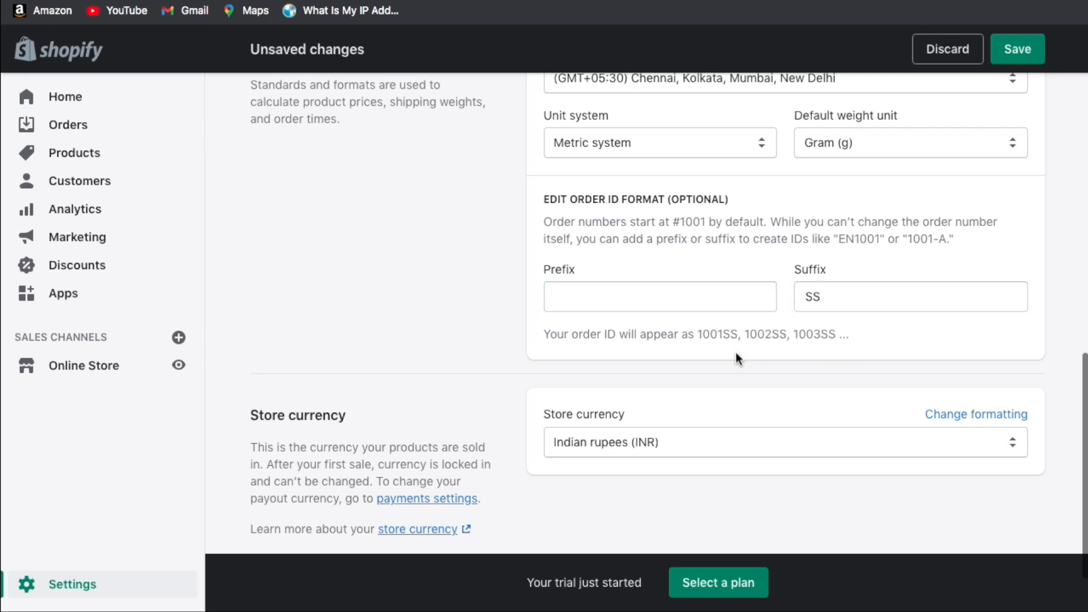
double_click(814, 296)
key("BackSpace")
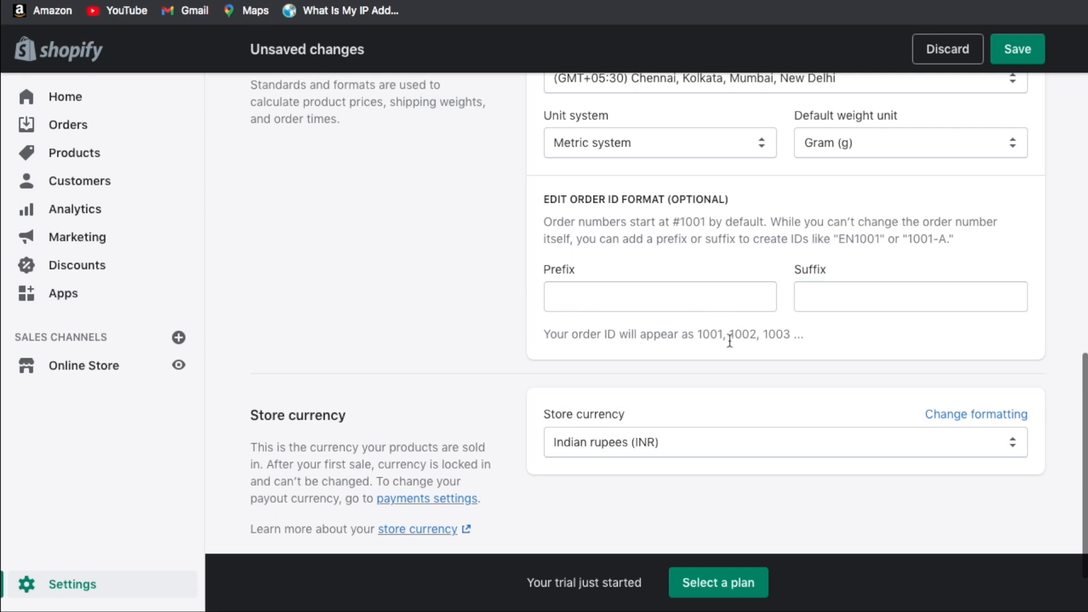
scroll(771, 321, "down", 1)
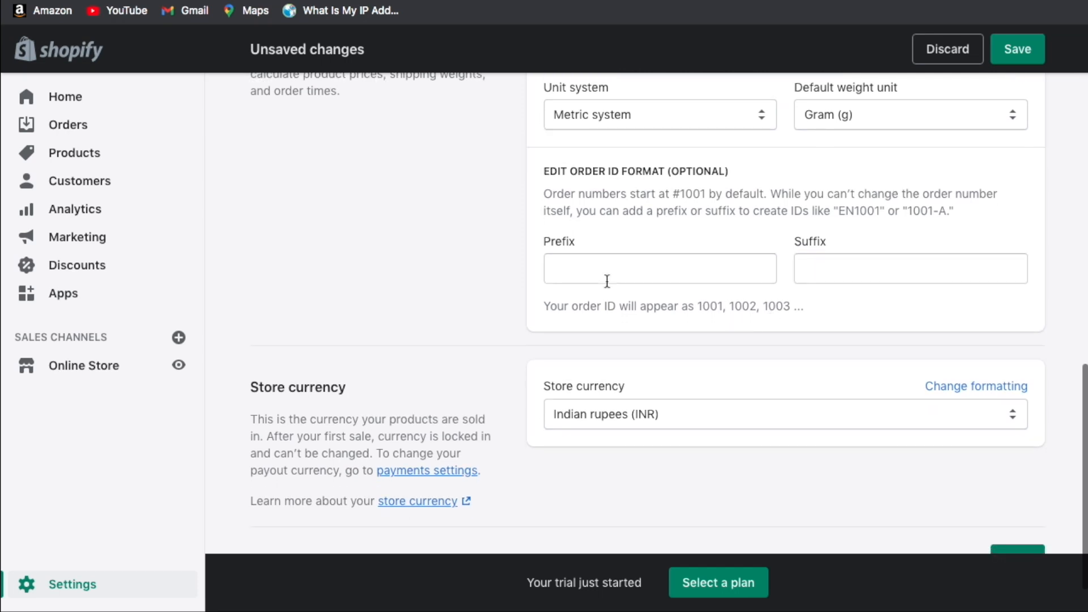
scroll(617, 289, "down", 2)
Keep Indian rupees (INR) as the store currency.
left_click_drag(246, 334, 330, 340)
left_click(330, 340)
left_click(689, 364)
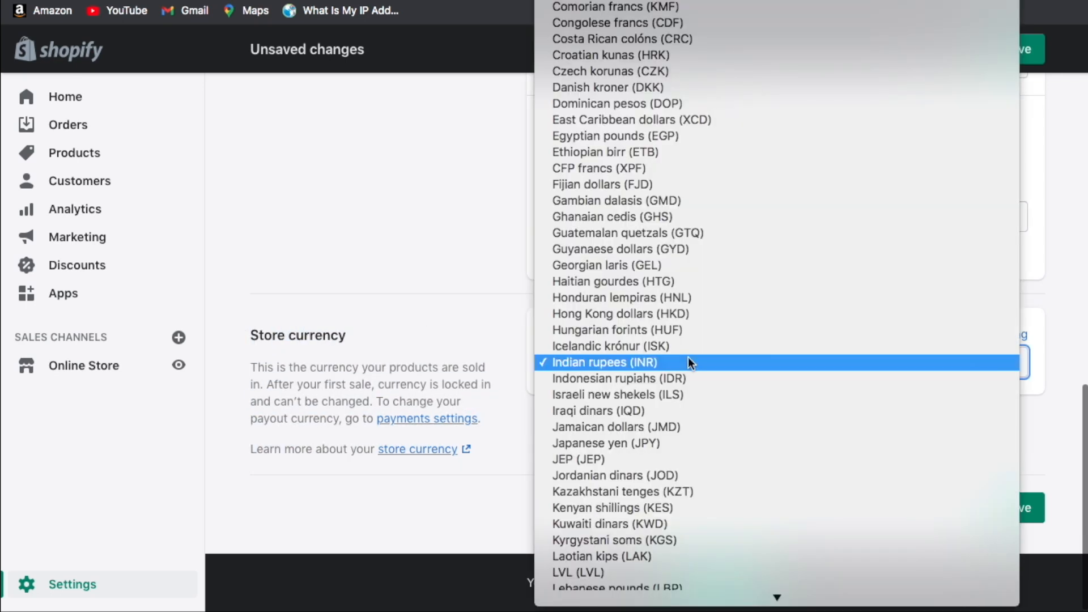
scroll(703, 8, "up", 8)
scroll(704, 8, "down", 15)
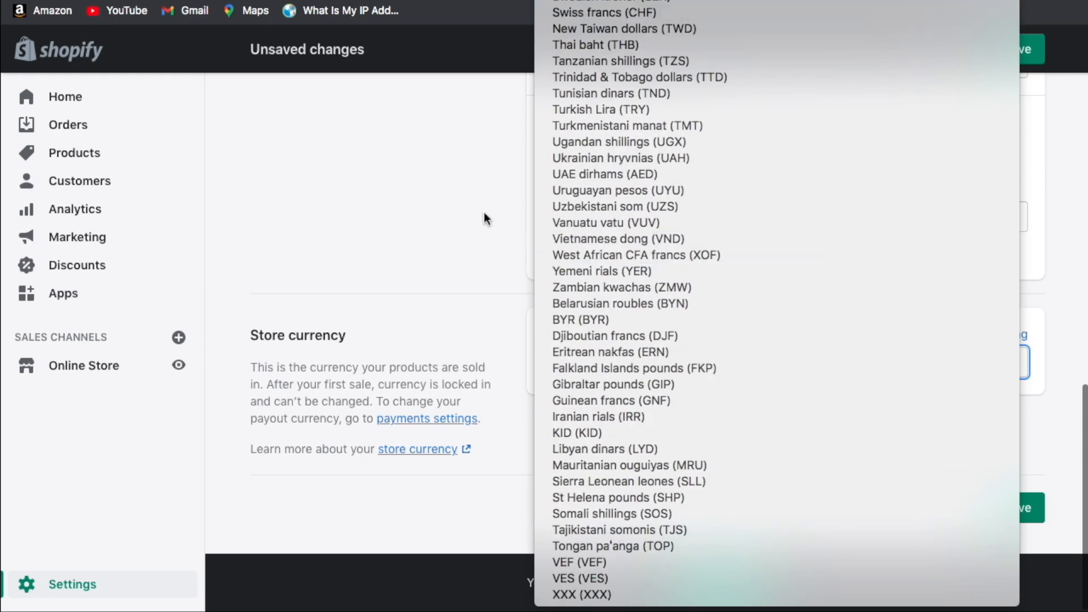
left_click(484, 218)
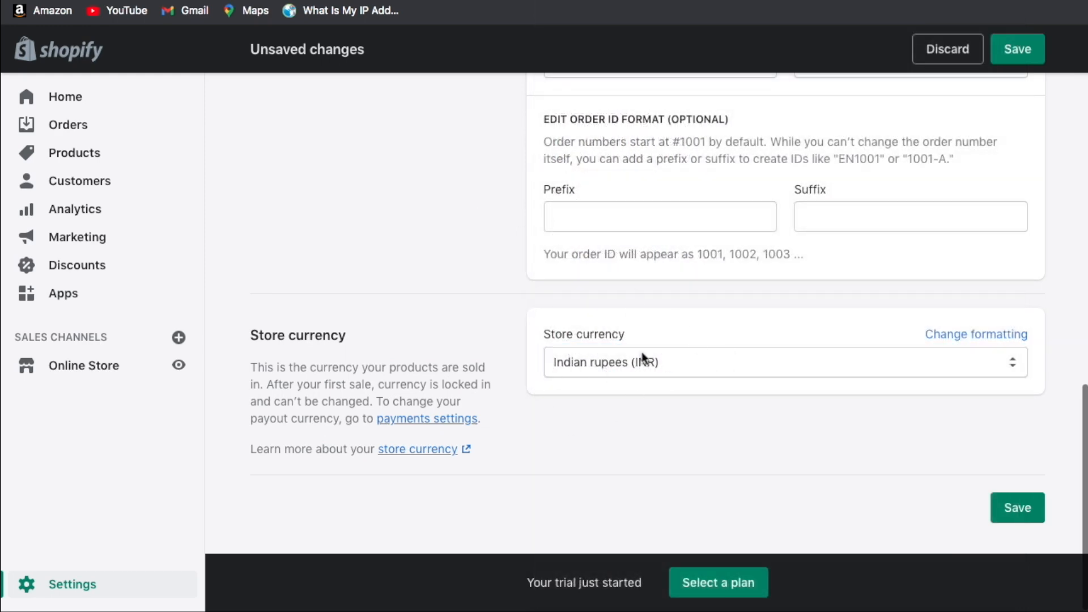
Replace Rs. with ₹ in the HTML with currency price format.
left_click(979, 342)
scroll(826, 371, "down", 5)
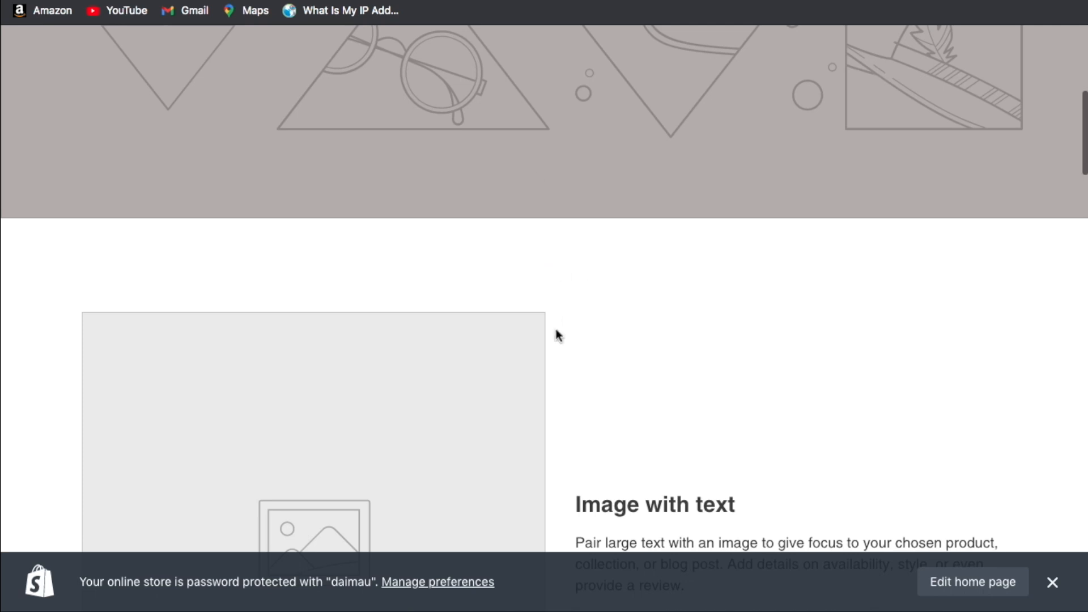
scroll(555, 334, "down", 20)
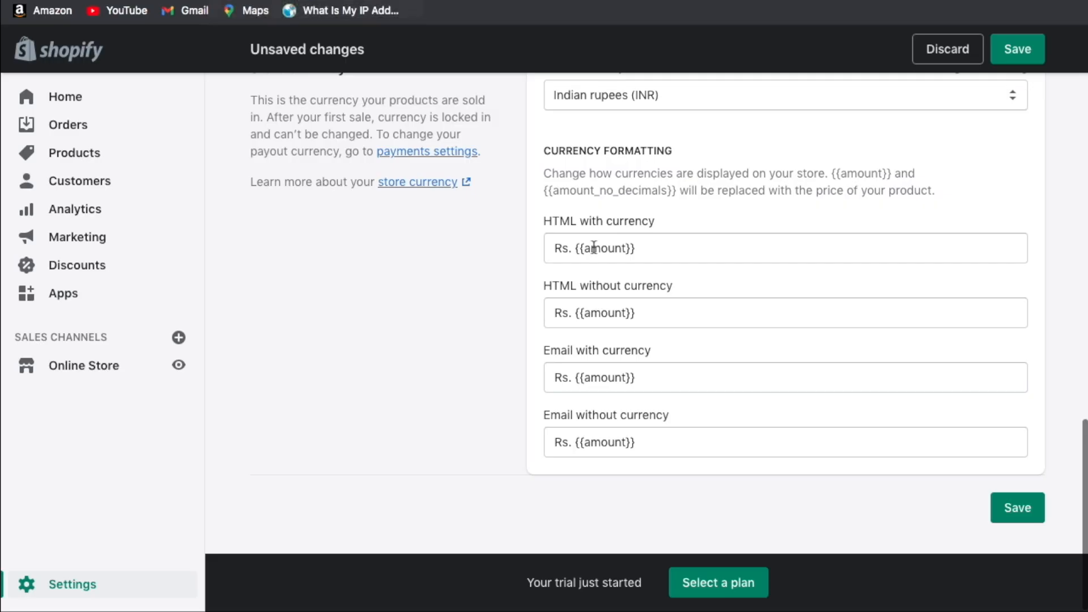
left_click_drag(571, 251, 544, 250)
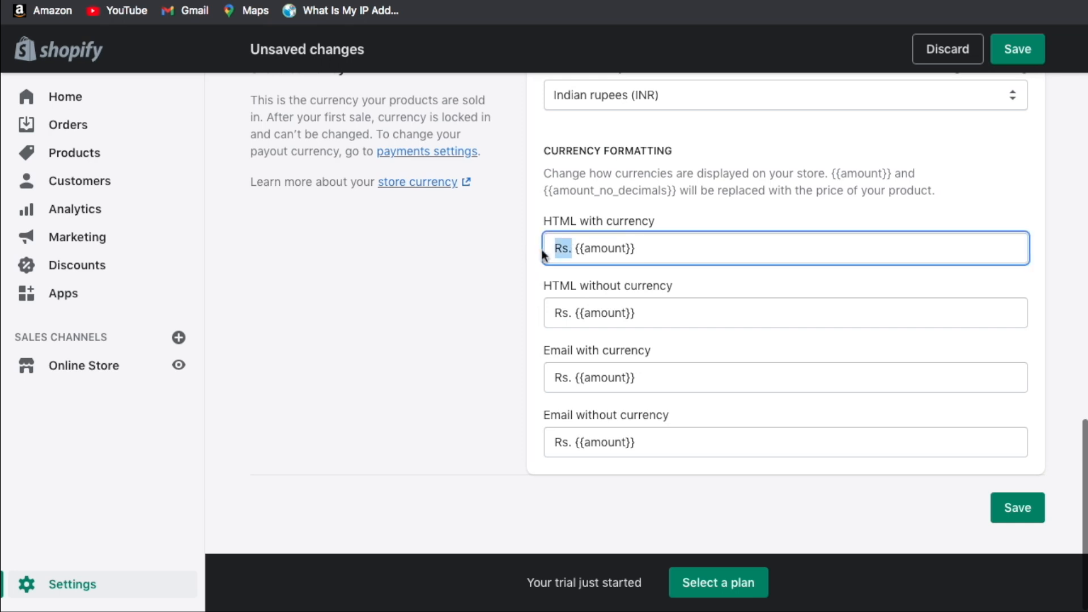
type("₹")
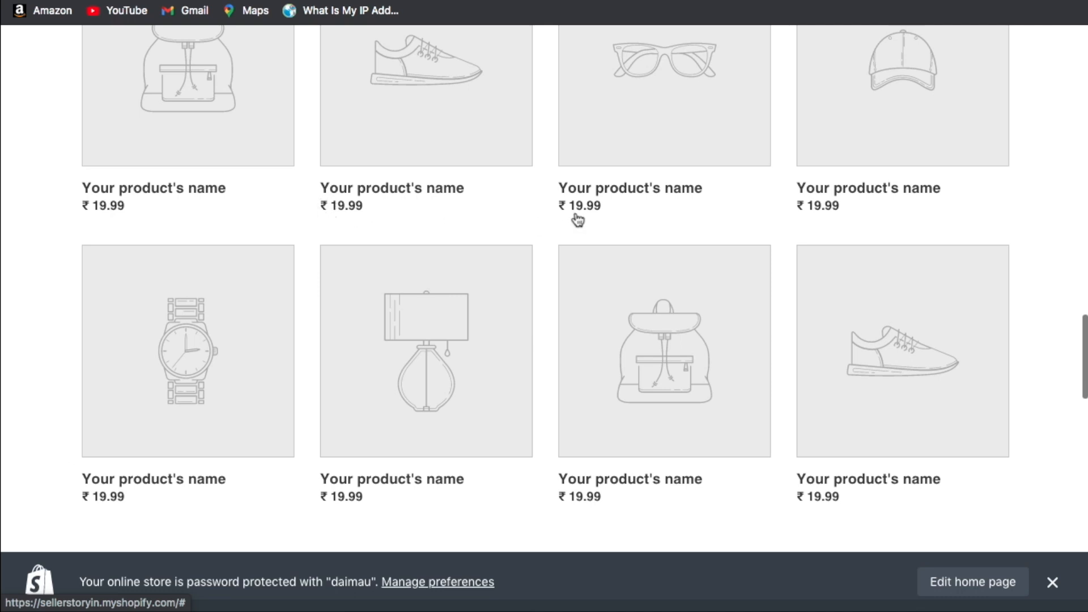
scroll(619, 207, "up", 3)
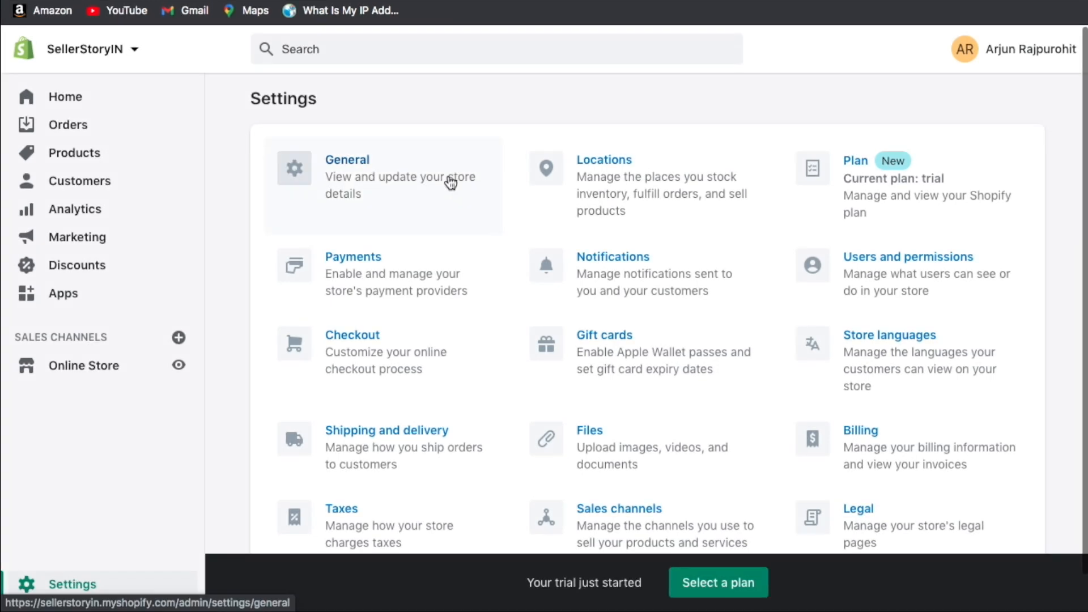
Check the Amraiwadi location, then review the Plan page showing 13 trial days left.
left_click(631, 168)
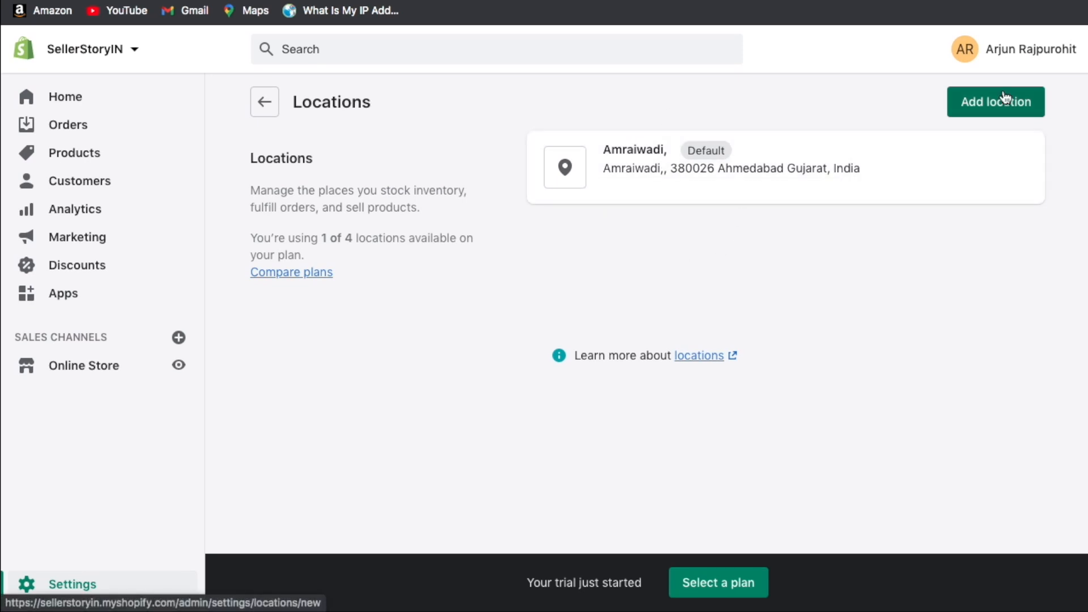
left_click(271, 106)
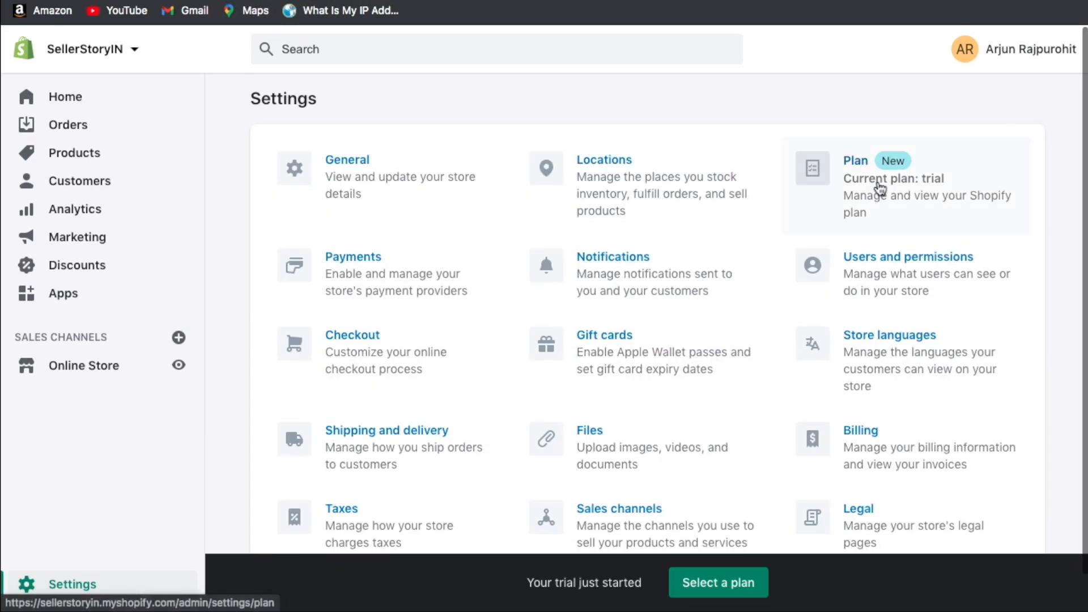
left_click(810, 182)
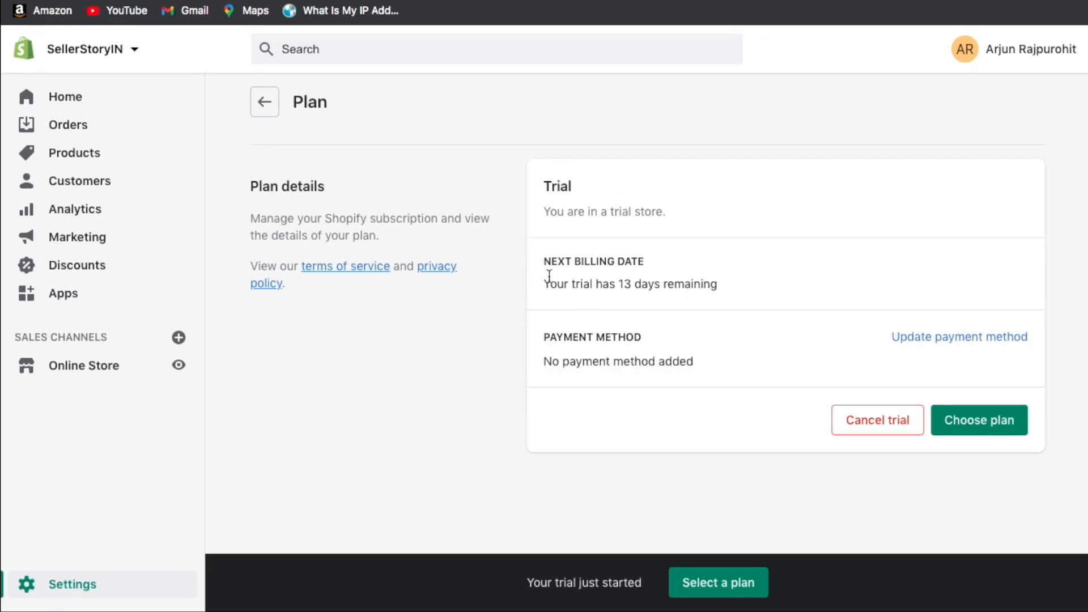
left_click_drag(547, 263, 619, 296)
left_click(619, 297)
left_click_drag(546, 262, 707, 280)
left_click(706, 281)
left_click_drag(644, 337, 652, 362)
left_click(656, 362)
double_click(715, 351)
left_click(705, 361)
left_click(264, 102)
scroll(272, 169, "down", 1)
left_click(359, 231)
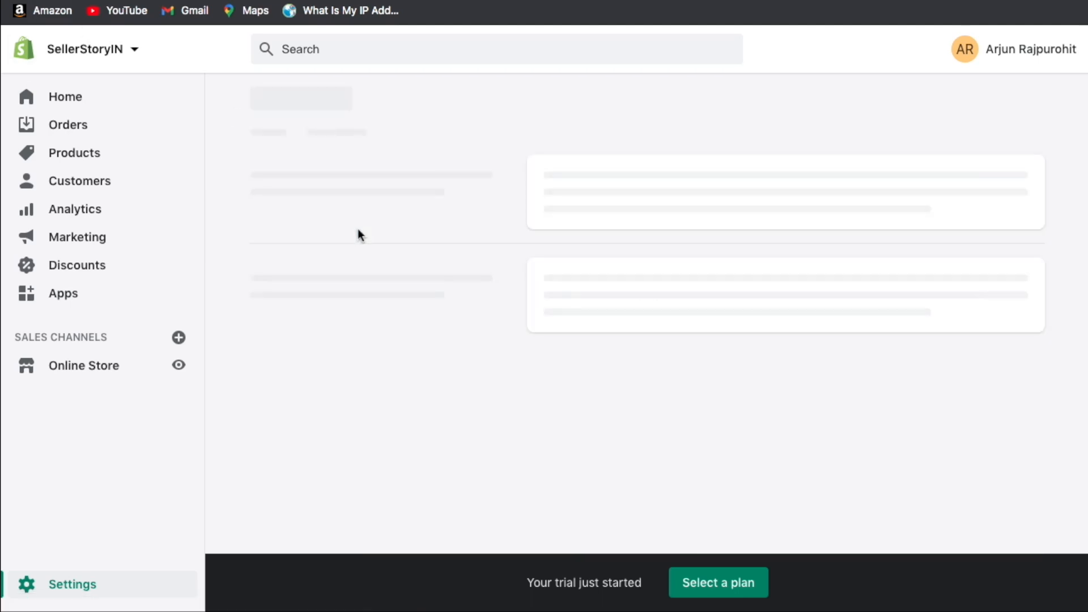
scroll(508, 247, "up", 1)
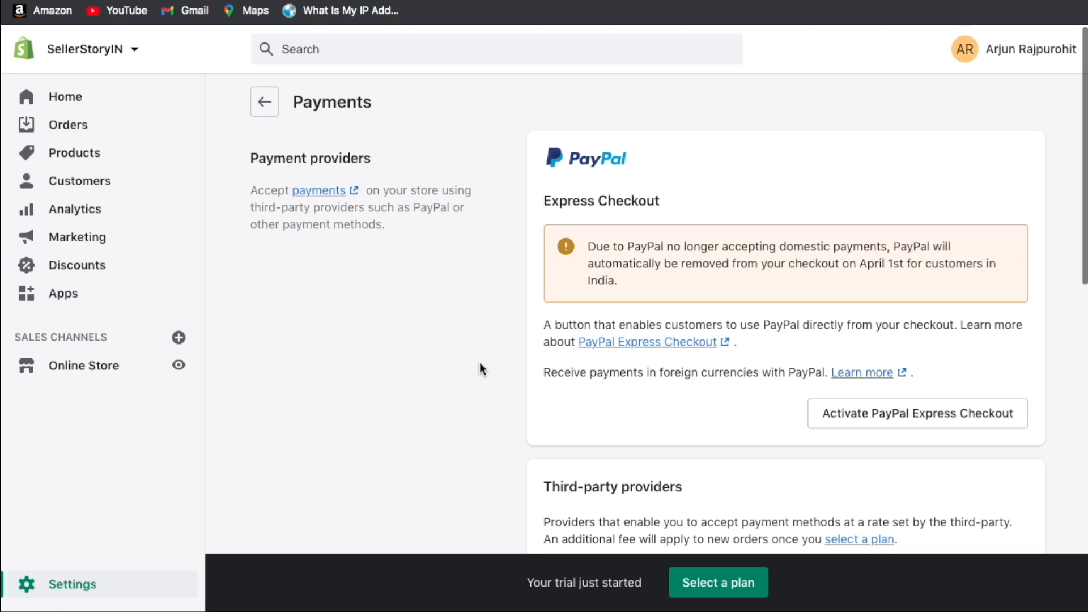
scroll(624, 230, "down", 3)
scroll(632, 346, "up", 3)
scroll(940, 423, "down", 2)
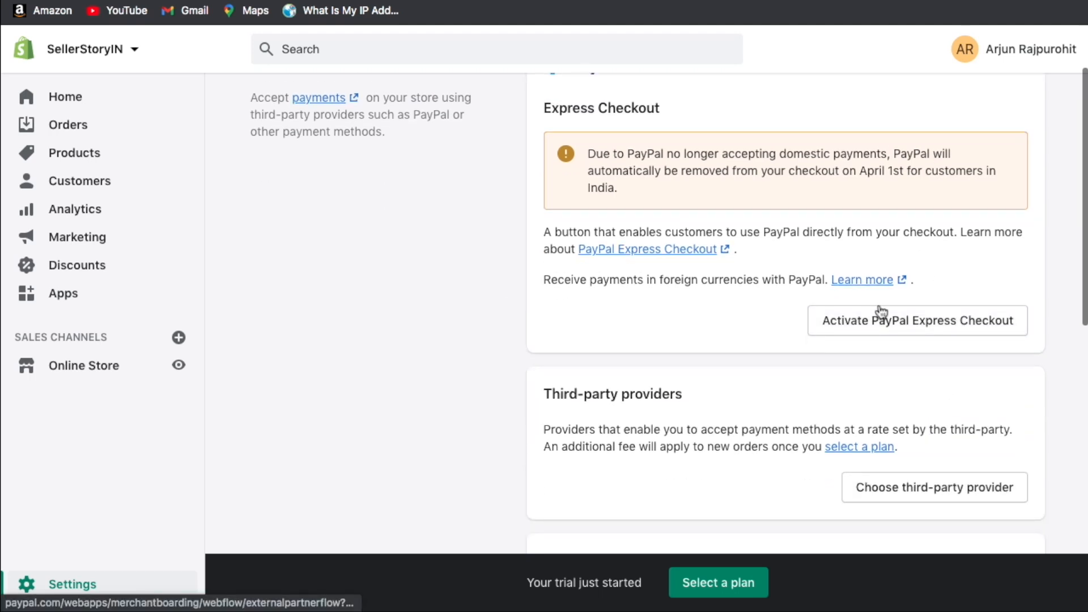
scroll(861, 295, "up", 1)
scroll(822, 308, "down", 5)
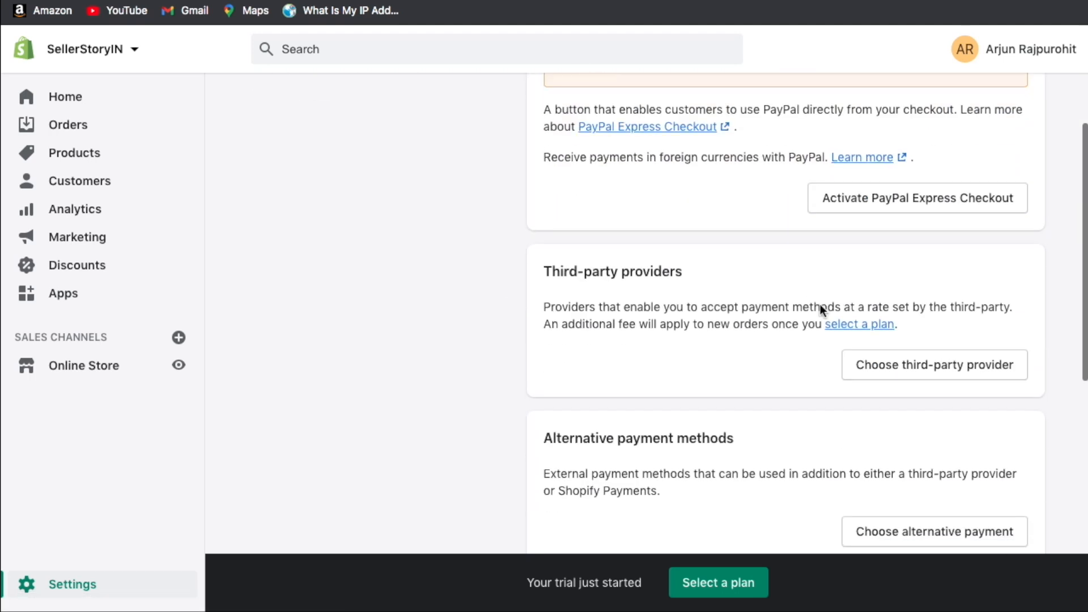
scroll(778, 283, "down", 1)
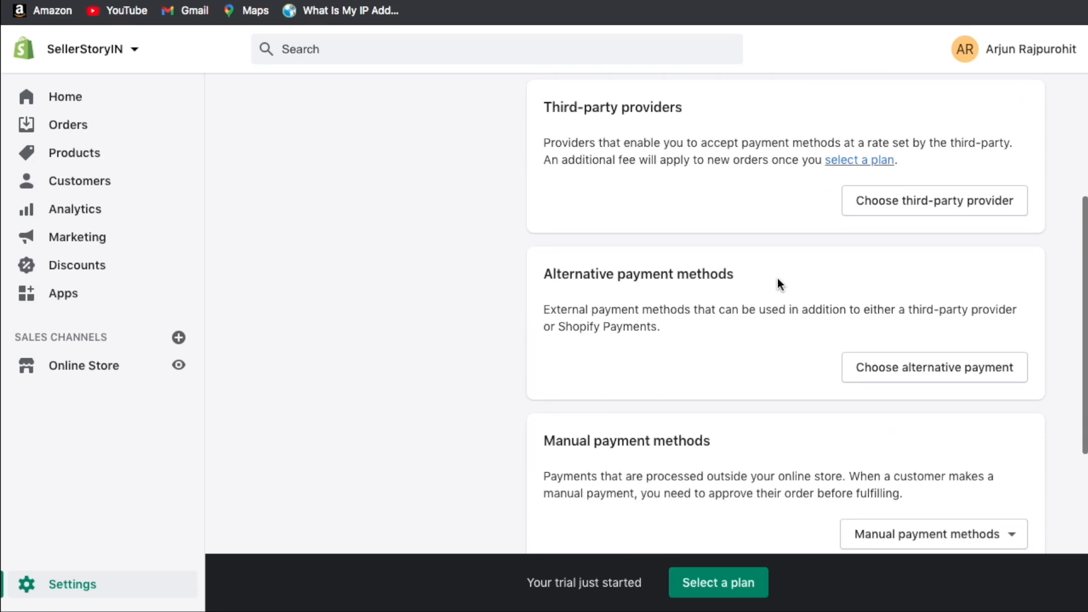
scroll(777, 283, "up", 1)
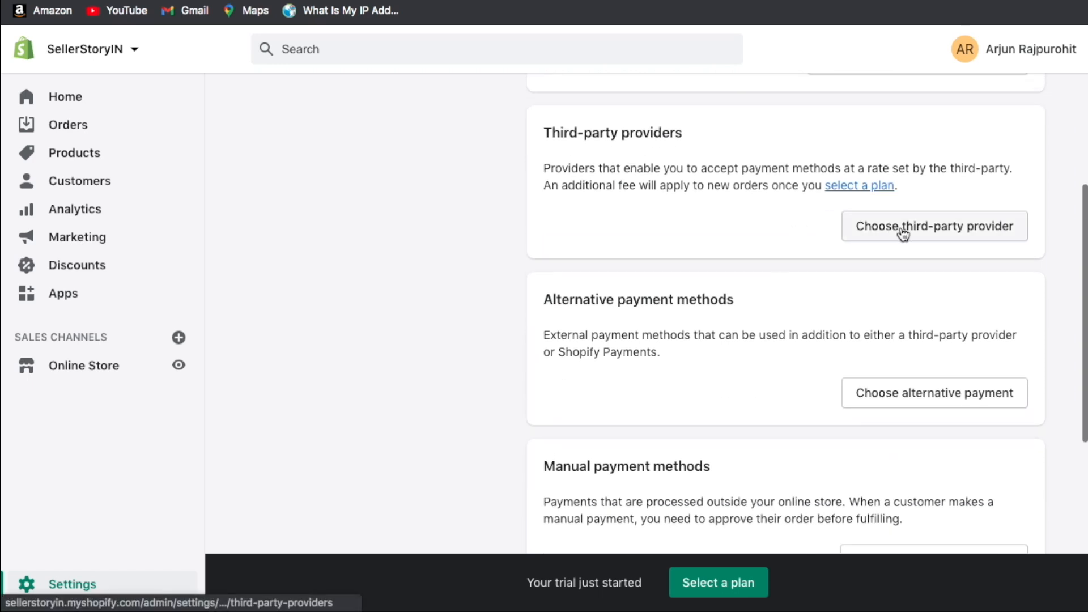
left_click(902, 233)
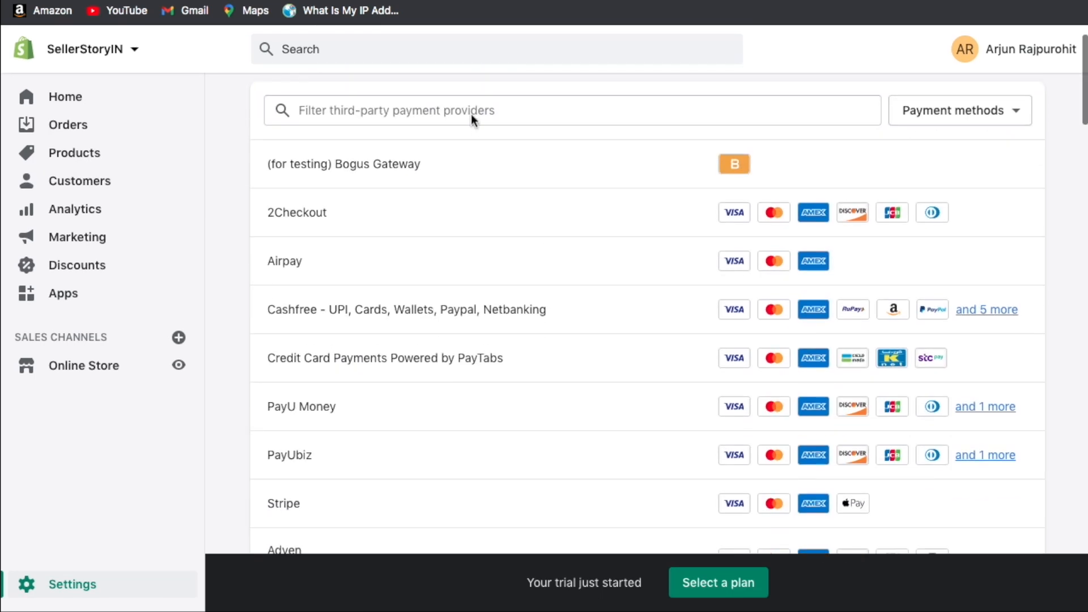
scroll(233, 274, "down", 3)
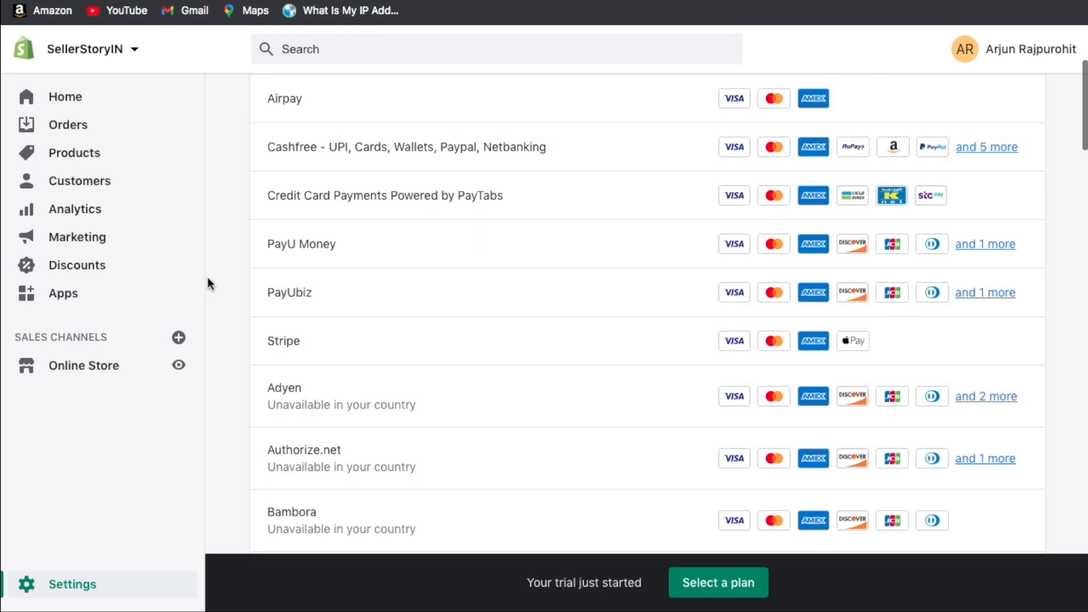
left_click(406, 136)
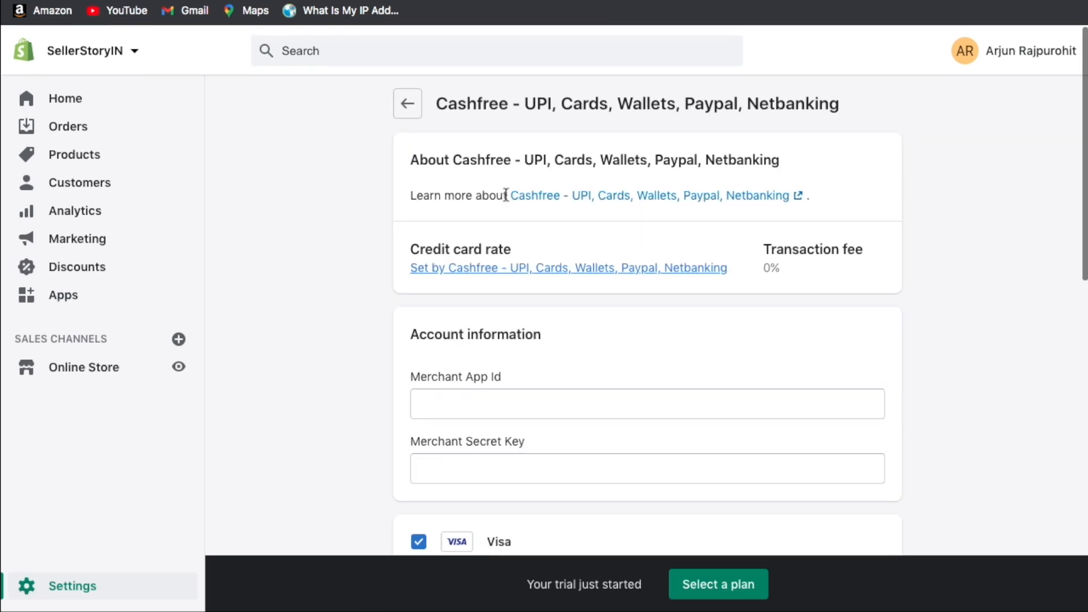
scroll(311, 285, "down", 4)
left_click(474, 161)
left_click(533, 137)
left_click(442, 222)
left_click(365, 191)
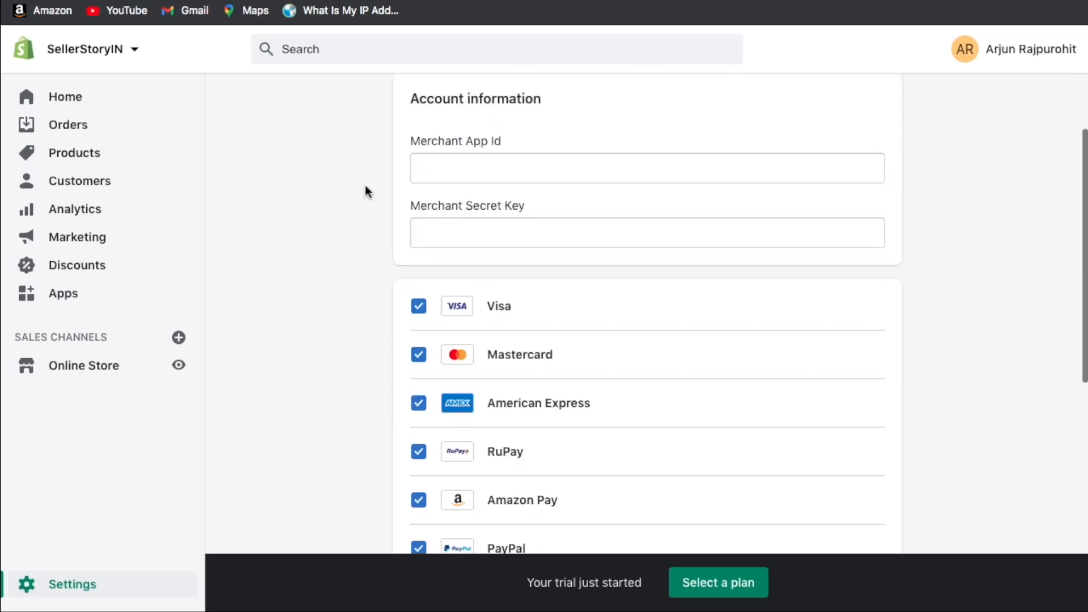
scroll(366, 191, "up", 1)
scroll(368, 191, "down", 10)
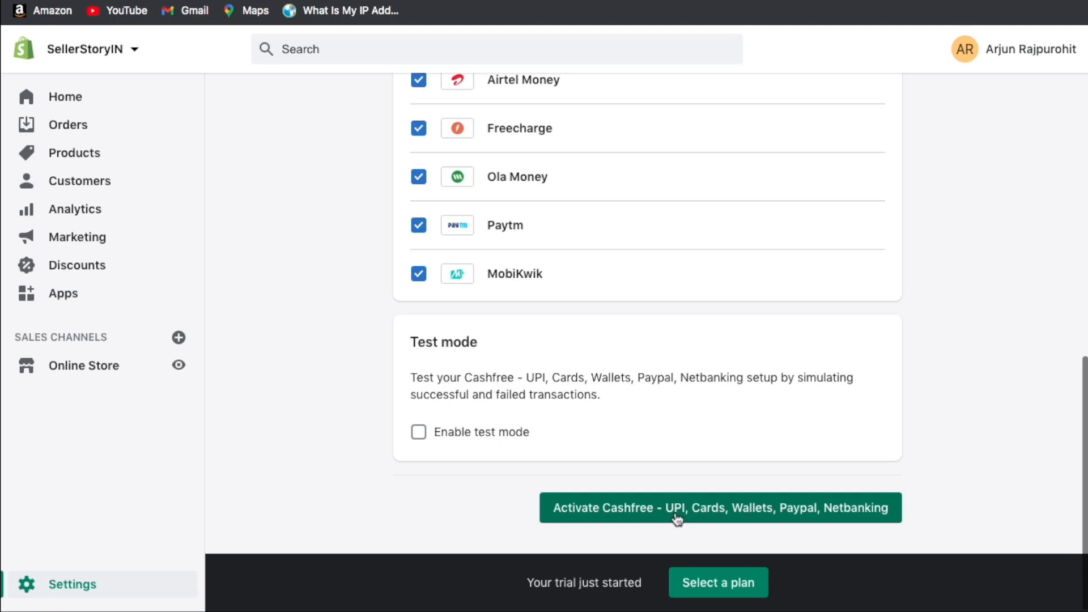
scroll(648, 369, "up", 10)
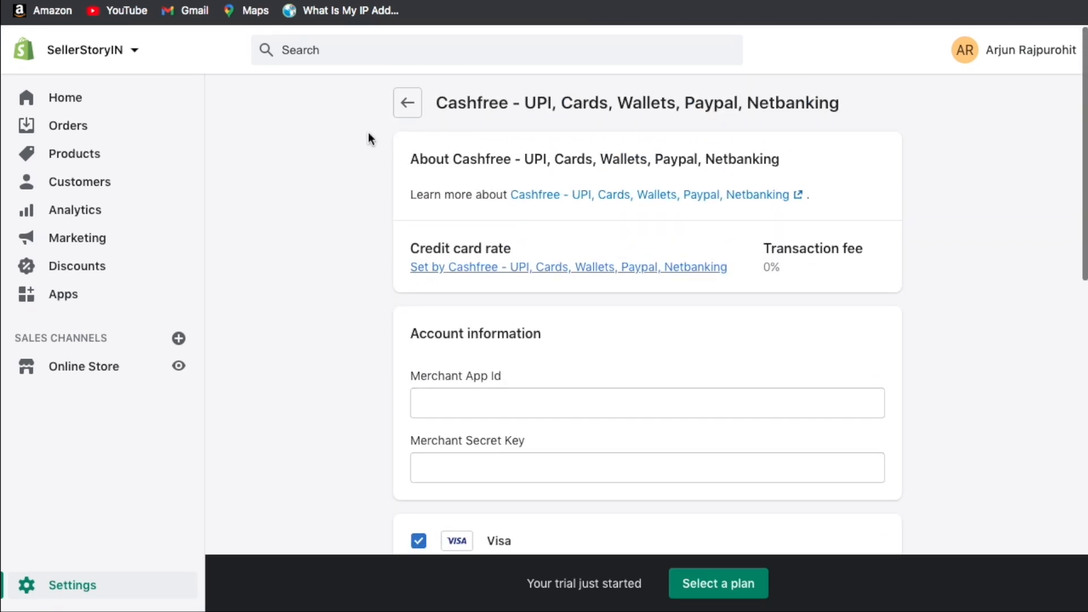
On the Payments page, pick Cash on Delivery (COD) from the manual payment methods.
left_click(407, 111)
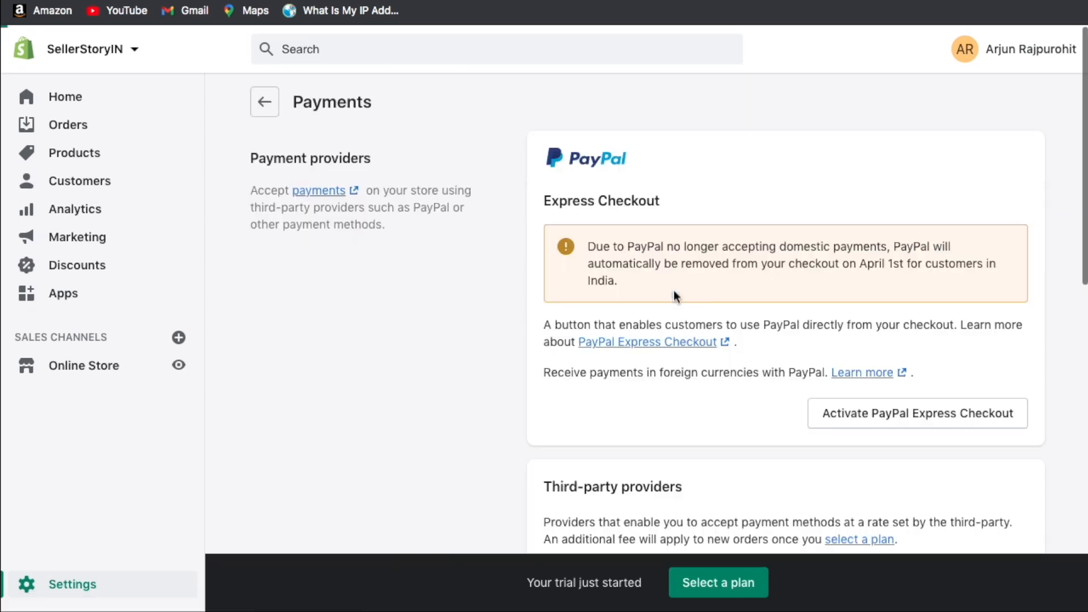
scroll(708, 422, "down", 10)
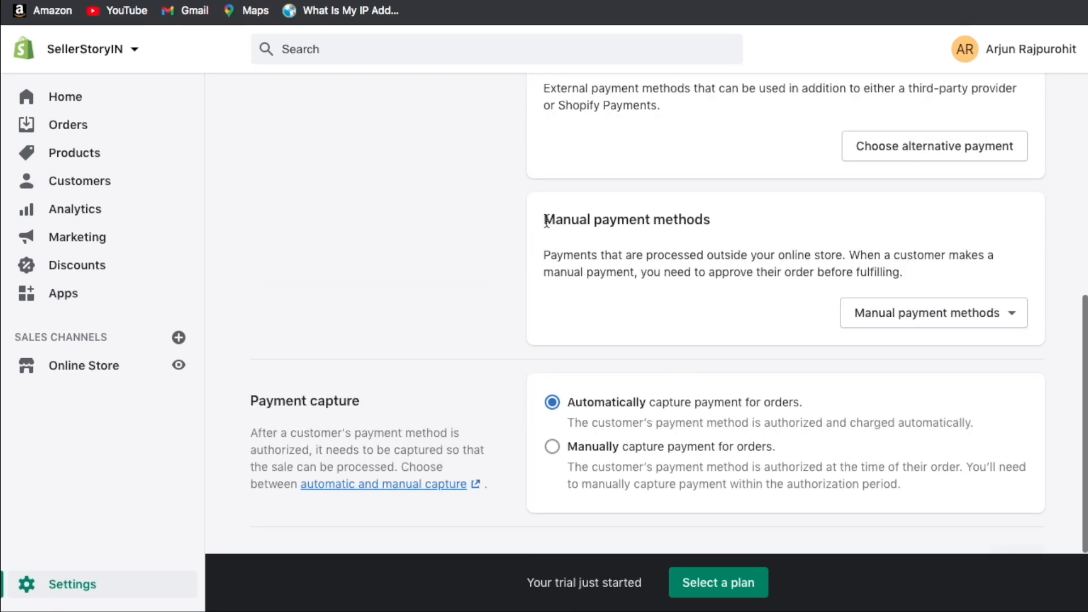
left_click_drag(543, 221, 725, 230)
left_click(725, 230)
left_click(905, 313)
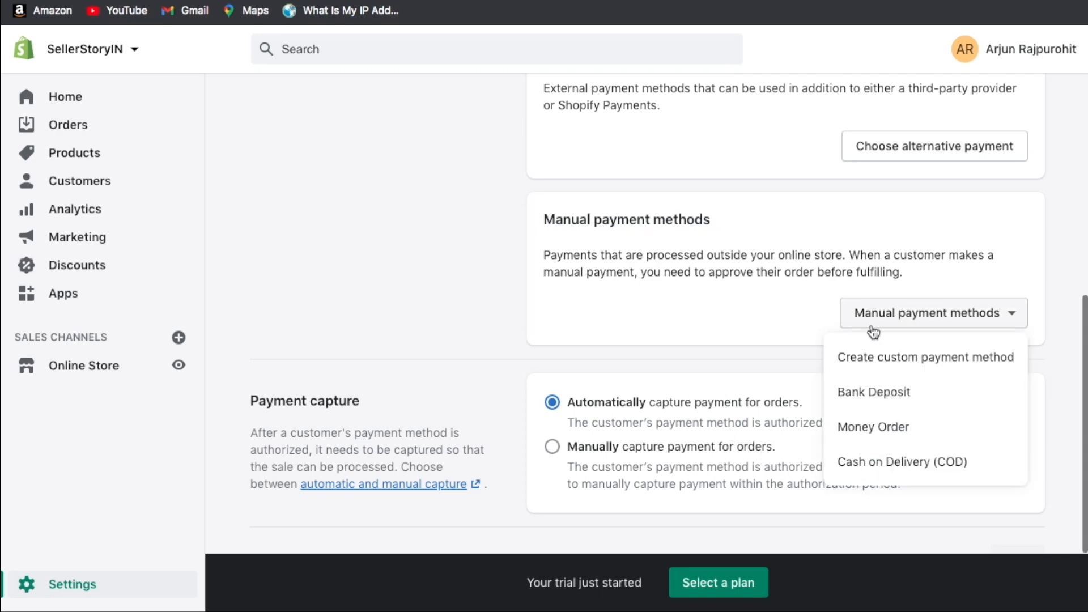
left_click(884, 462)
Activate Cash on Delivery (COD), leaving additional details and payment instructions blank.
left_click(510, 203)
left_click(428, 372)
left_click(435, 237)
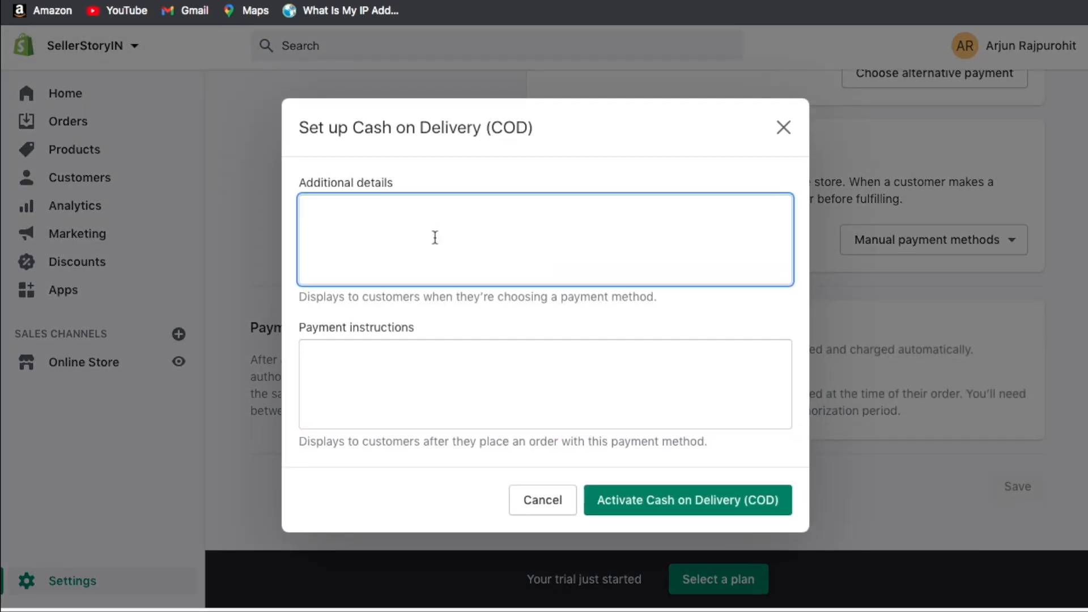
left_click(687, 500)
scroll(829, 368, "down", 4)
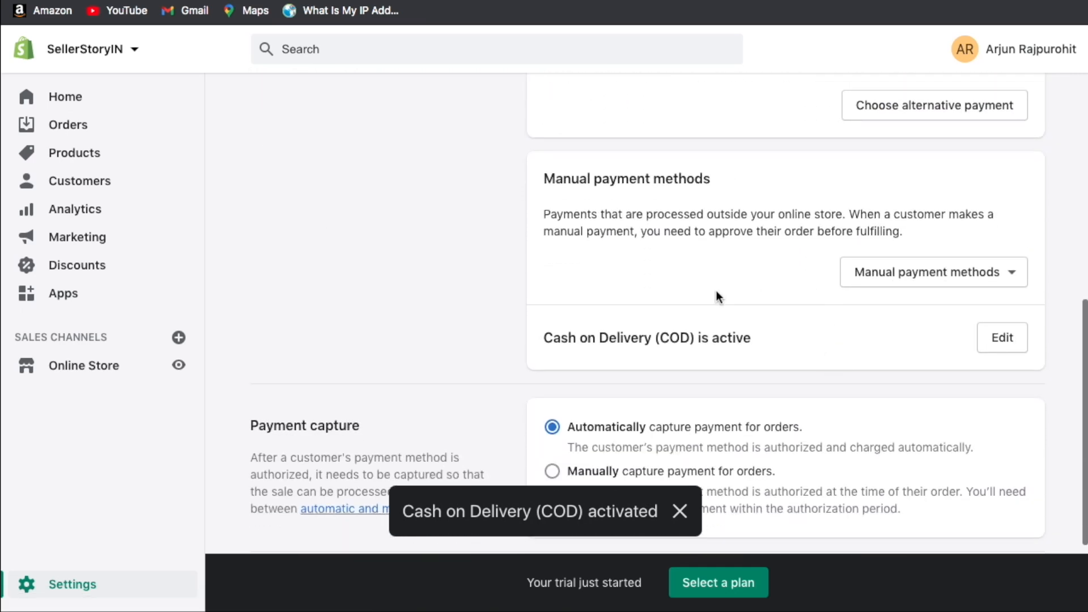
left_click_drag(555, 340, 683, 344)
left_click(683, 344)
double_click(684, 345)
left_click(612, 371)
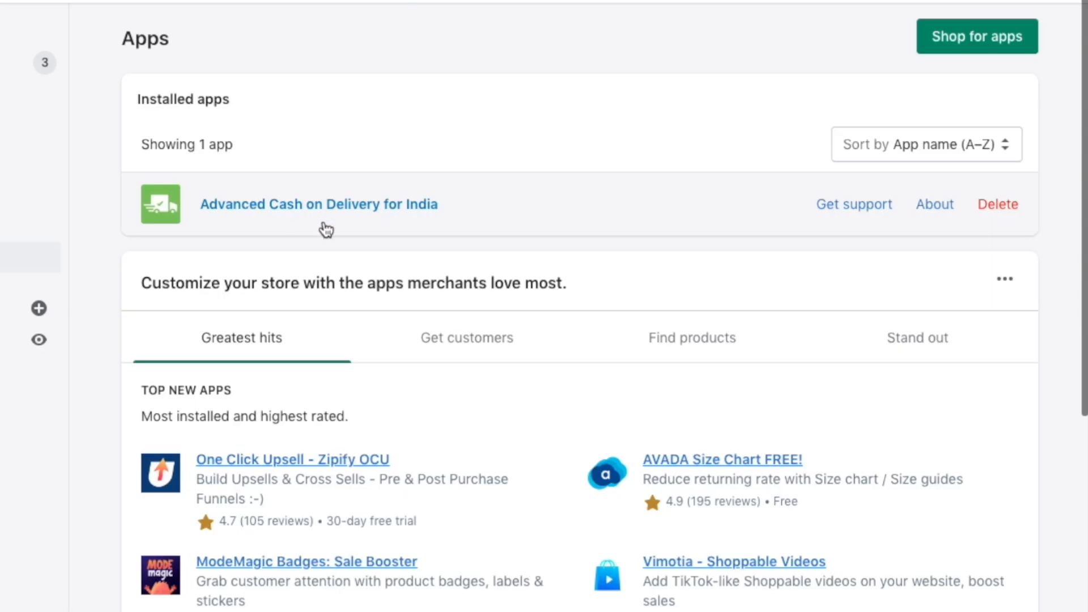
In Advanced Cash on Delivery for India, set Minimum price 500 and Maximum price 5000.
left_click(371, 205)
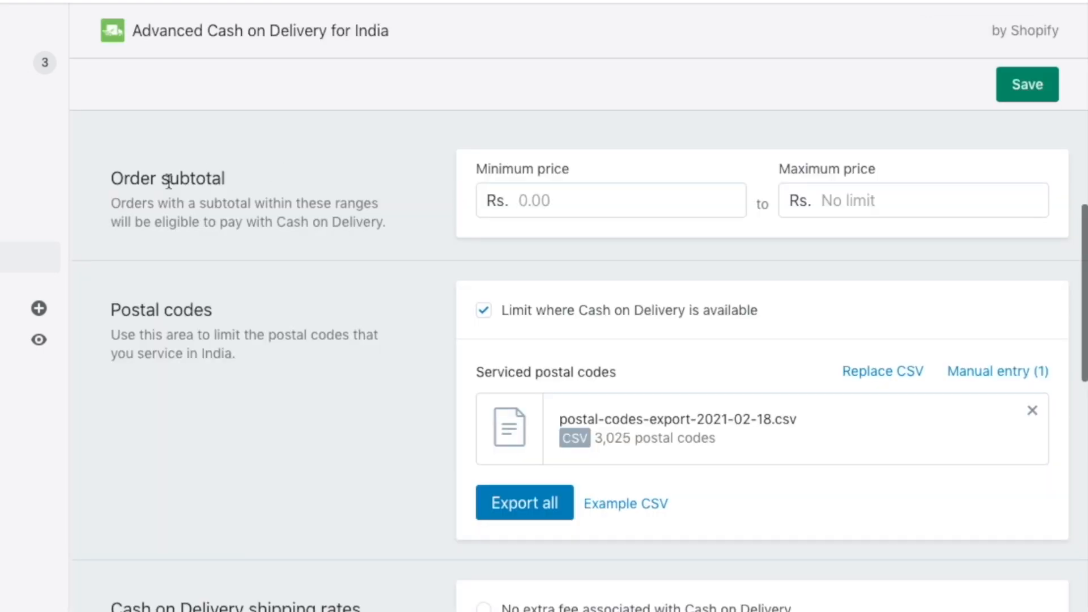
scroll(159, 168, "down", 1)
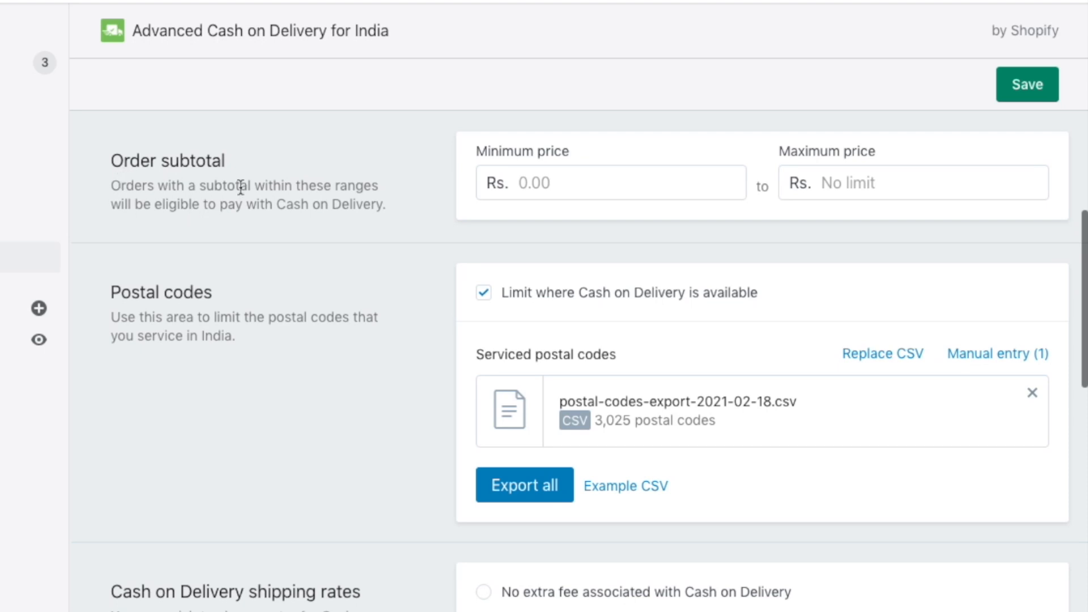
left_click(553, 168)
key("Escape")
type("500")
key("Tab")
type("5000")
left_click(498, 182)
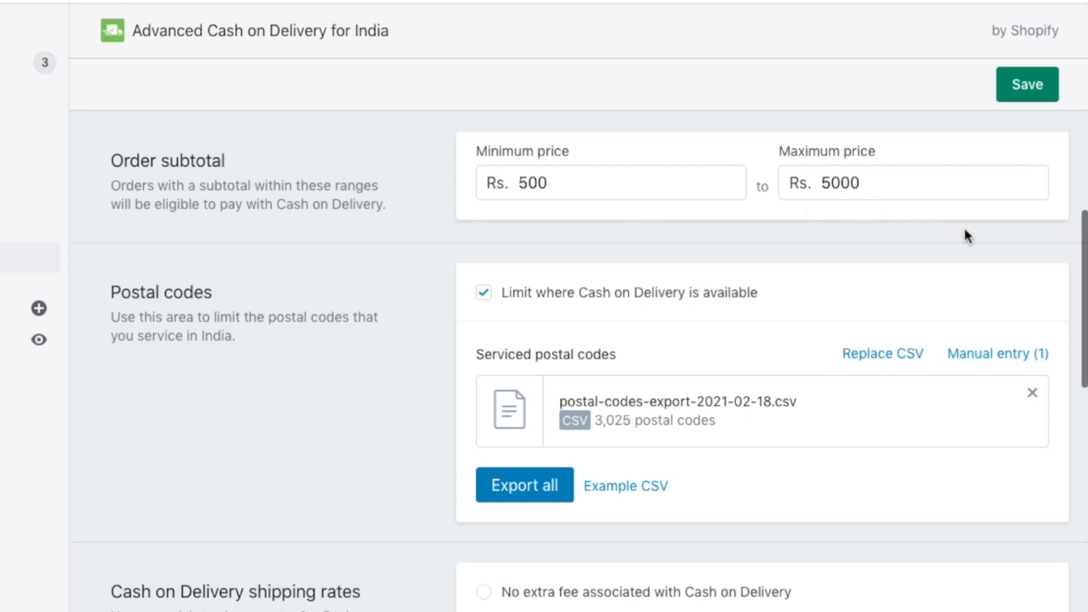
scroll(964, 235, "down", 3)
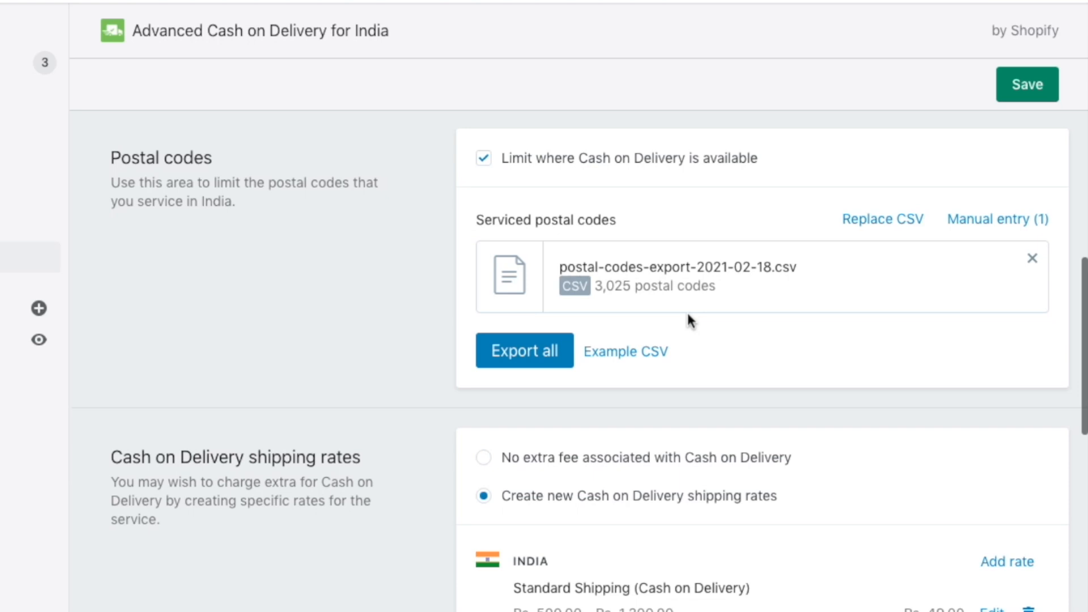
scroll(434, 203, "down", 2)
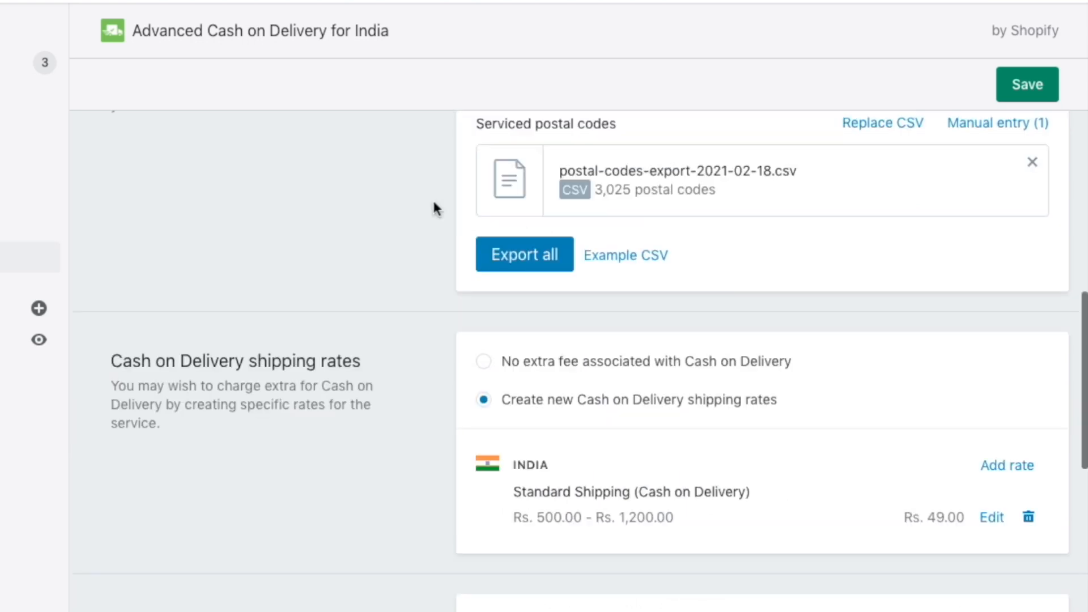
scroll(433, 203, "down", 4)
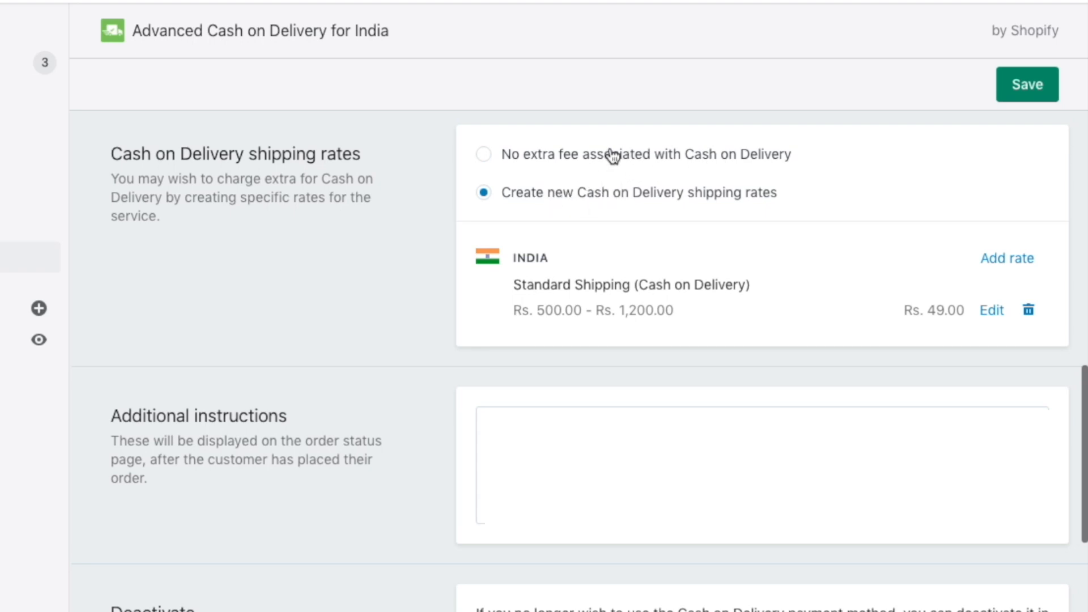
scroll(521, 226, "down", 1)
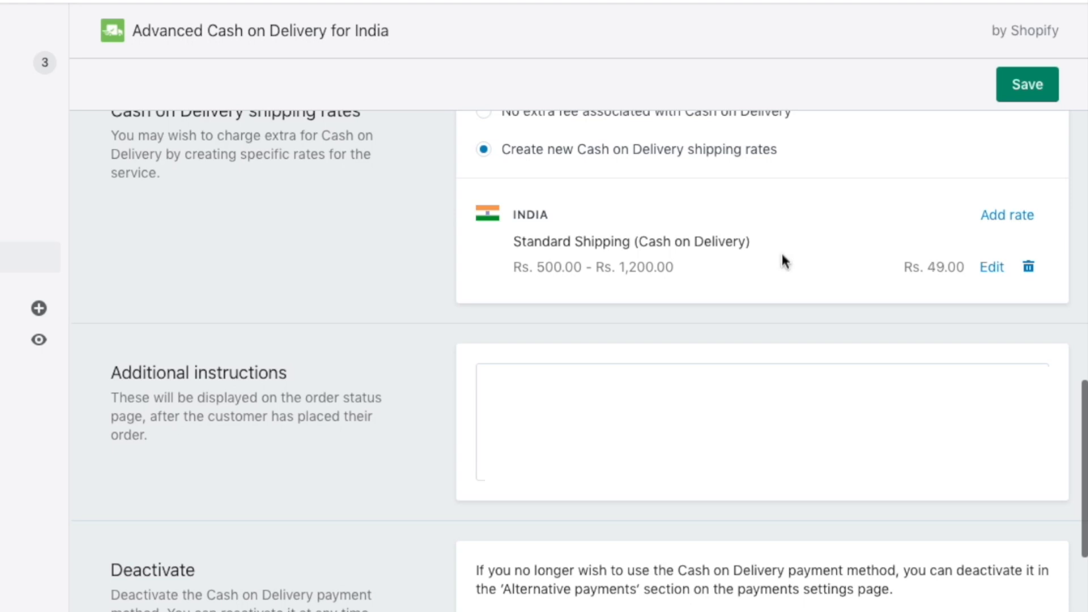
scroll(391, 276, "down", 3)
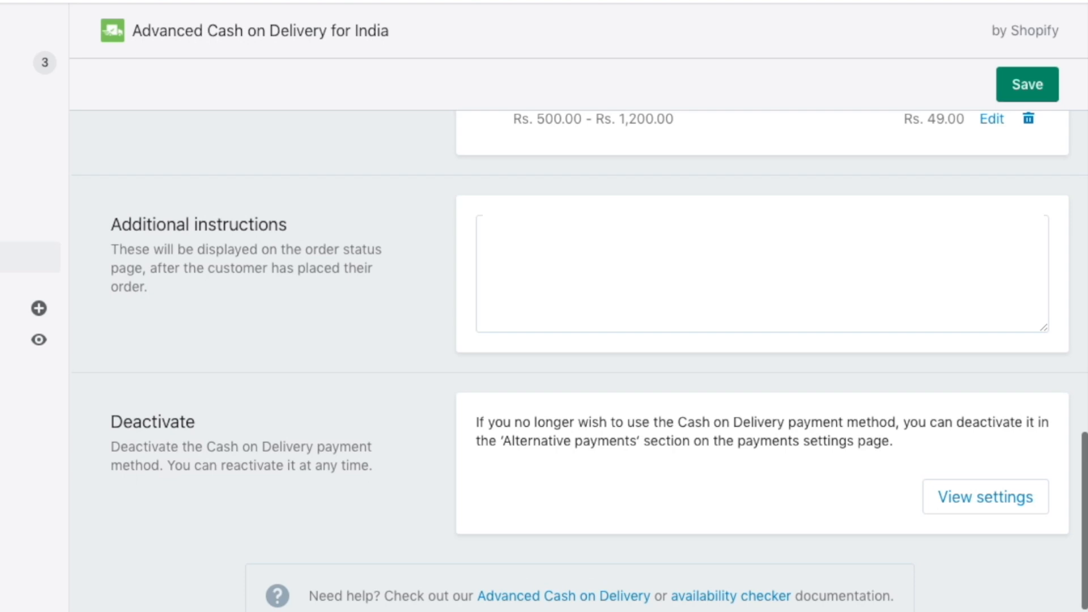
Return from Payments, with COD active, to the Settings overview and go to Notifications.
scroll(390, 283, "down", 1)
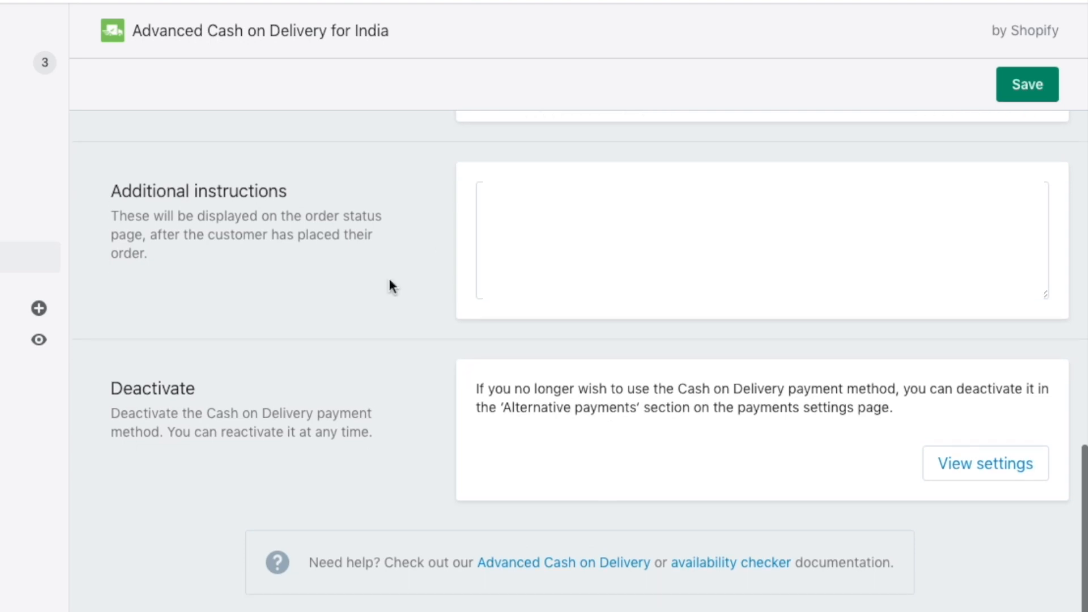
left_click_drag(146, 405, 223, 425)
double_click(221, 425)
left_click(292, 412)
scroll(293, 414, "up", 1)
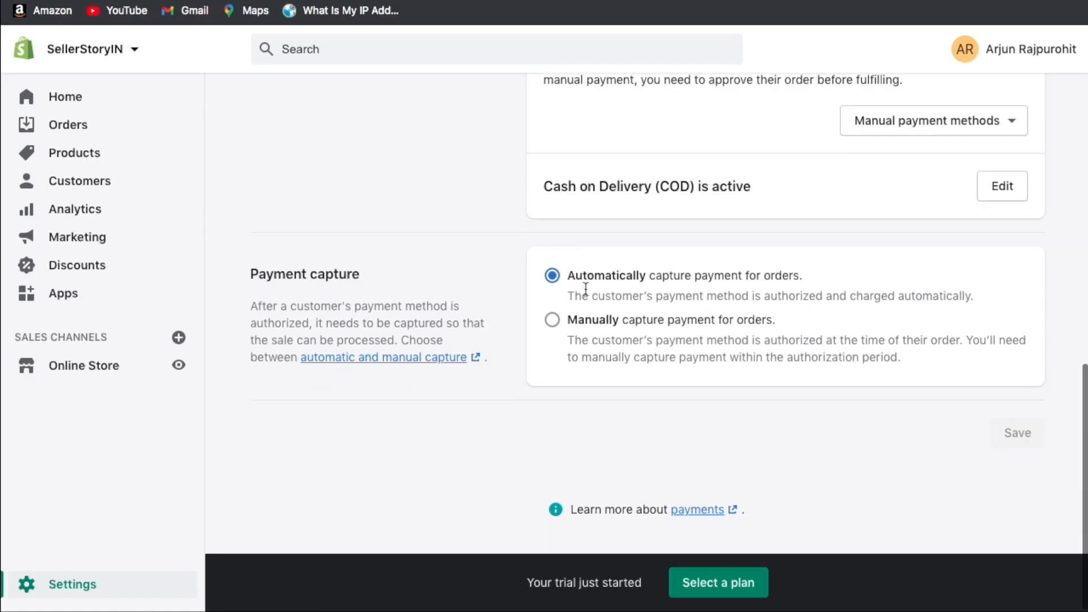
scroll(584, 286, "up", 2)
scroll(602, 339, "up", 10)
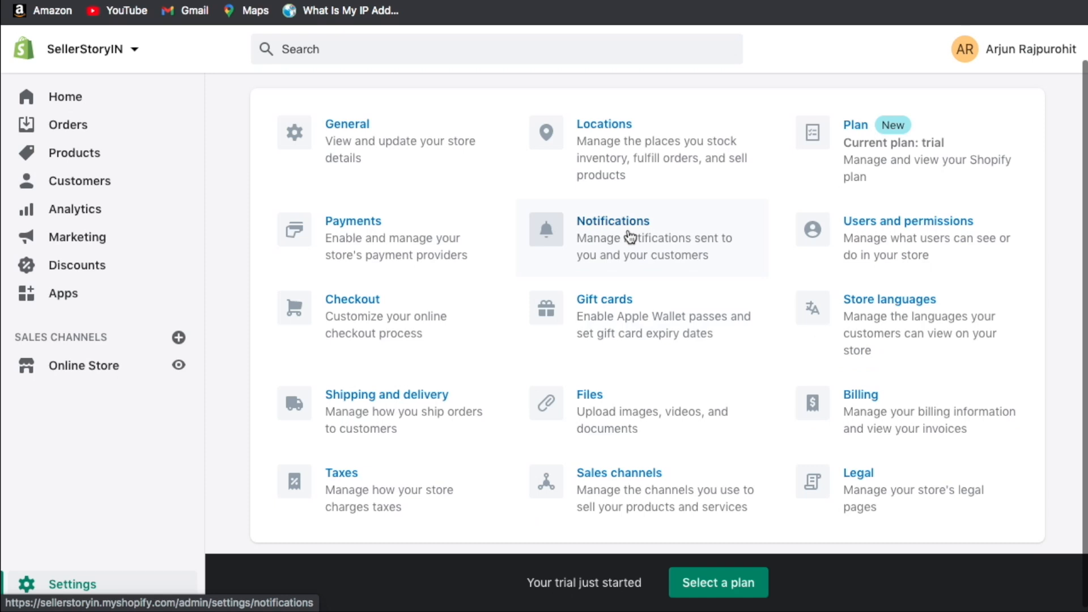
left_click(660, 242)
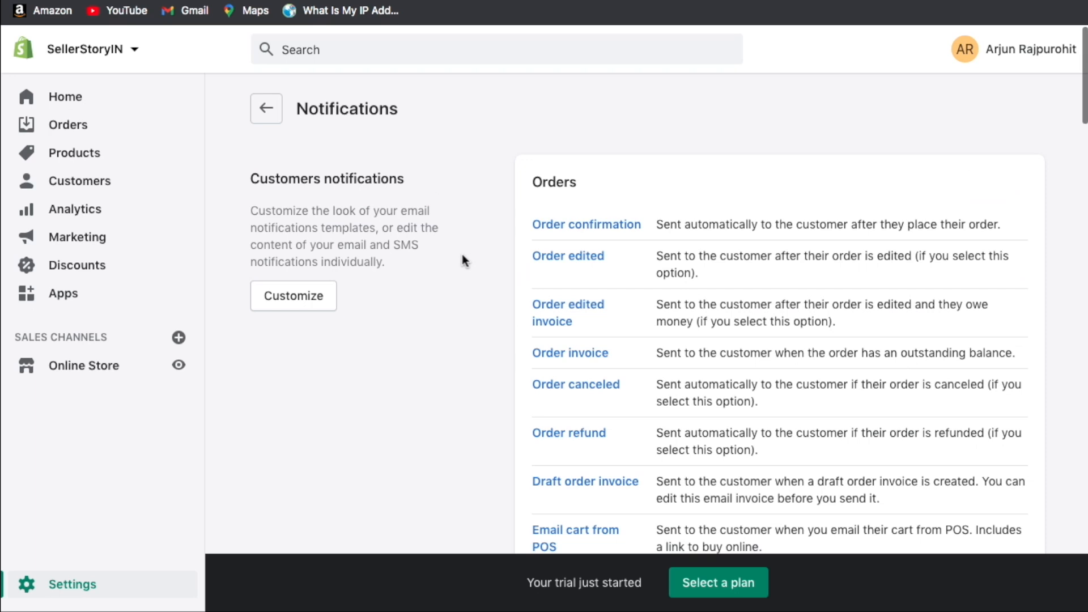
scroll(470, 238, "down", 1)
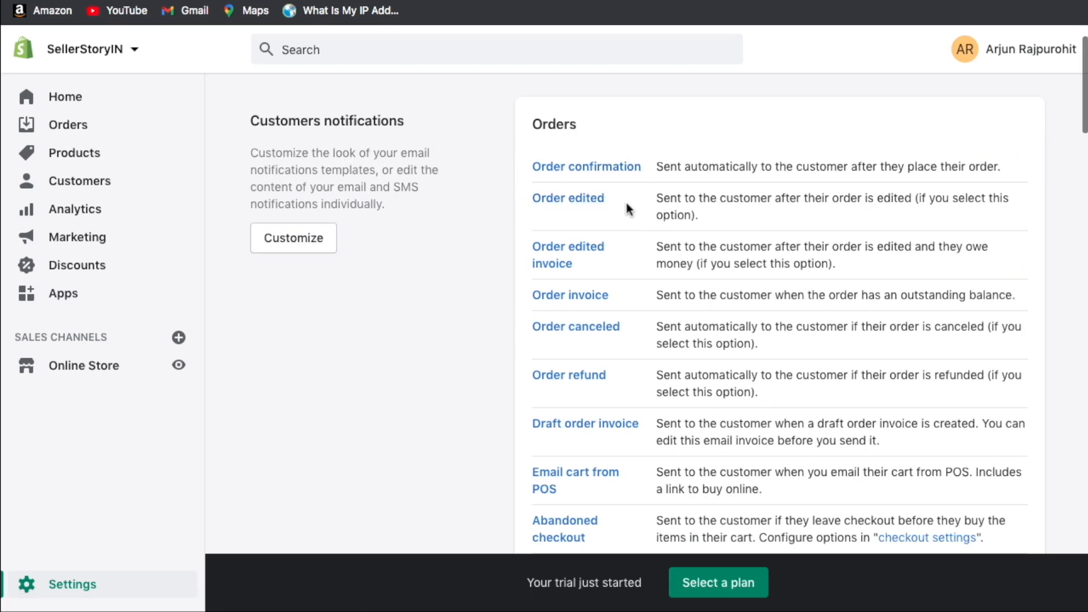
scroll(626, 210, "down", 1)
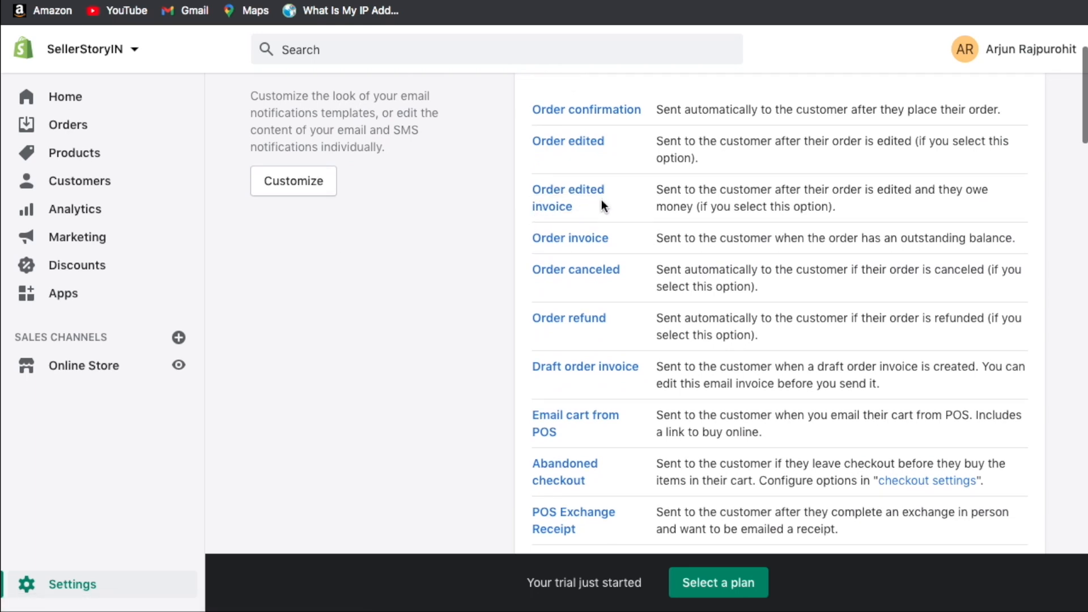
scroll(601, 200, "down", 1)
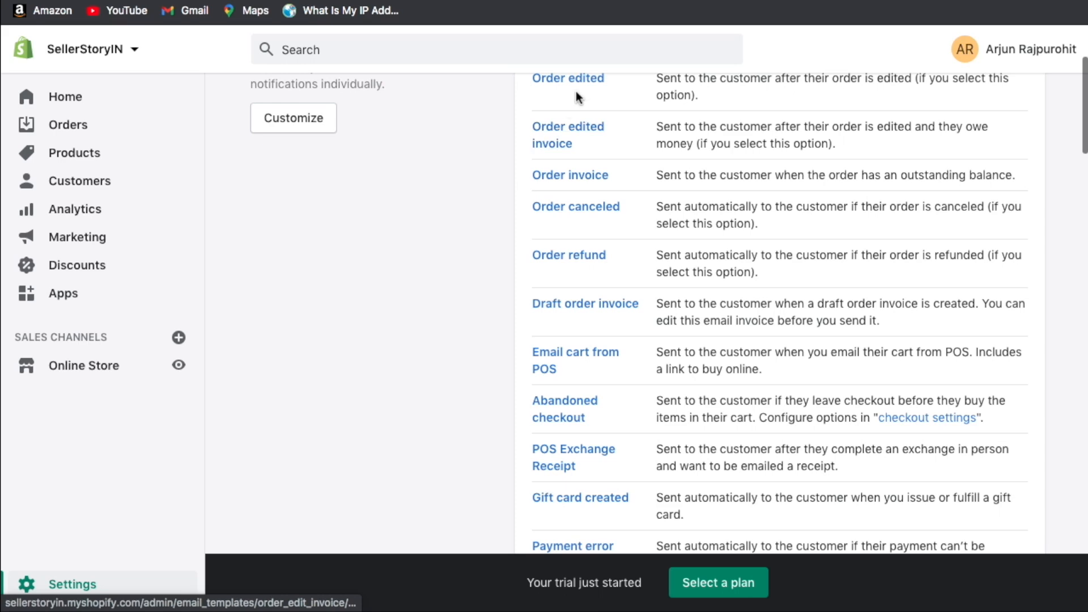
scroll(590, 363, "down", 4)
scroll(585, 389, "down", 3)
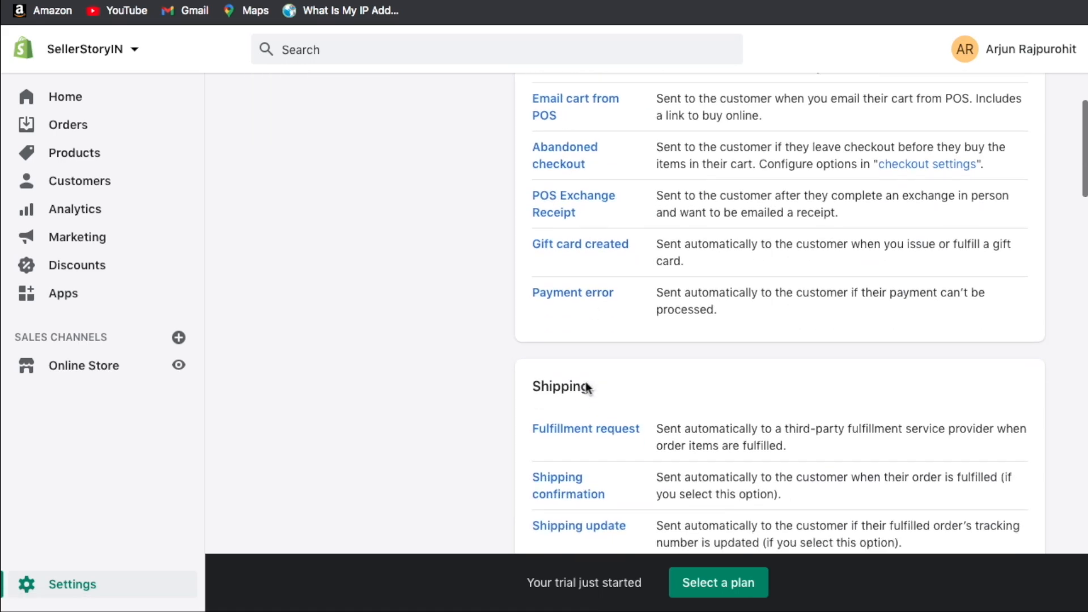
scroll(567, 312, "down", 6)
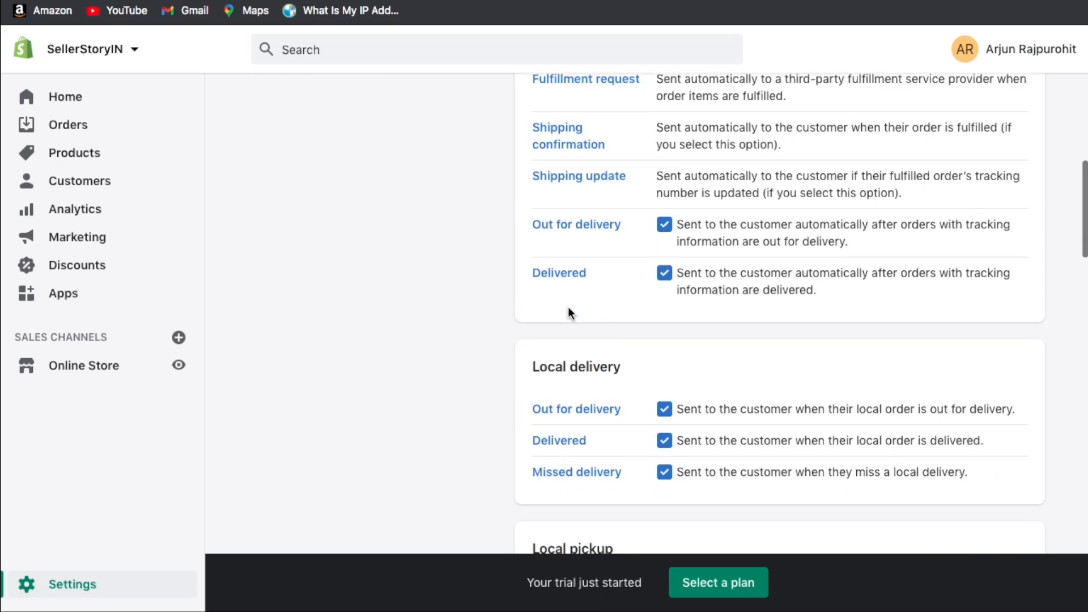
scroll(578, 281, "down", 2)
scroll(578, 280, "down", 2)
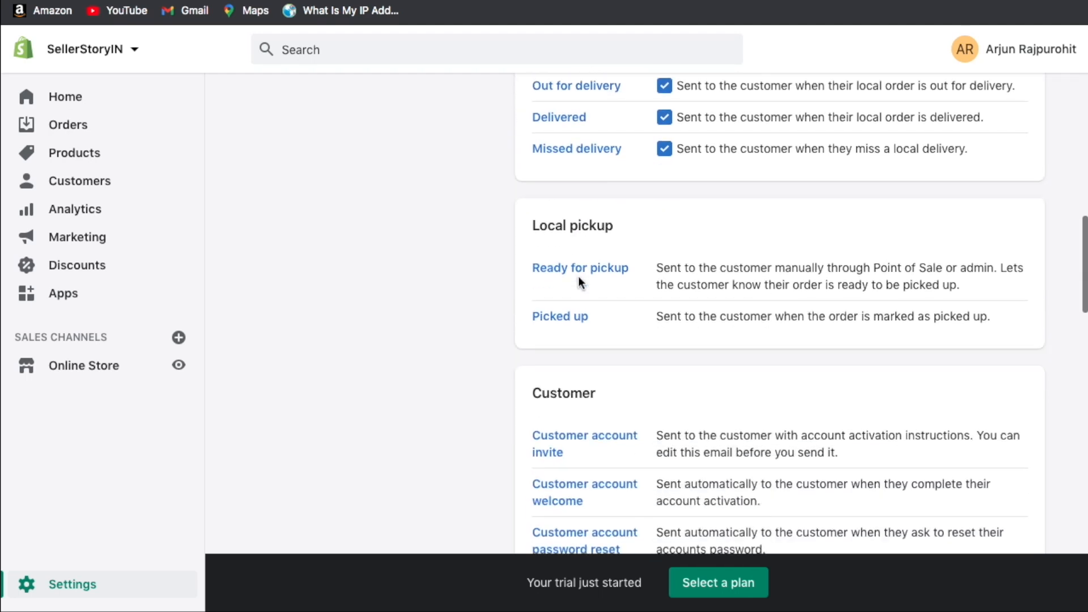
scroll(566, 231, "down", 2)
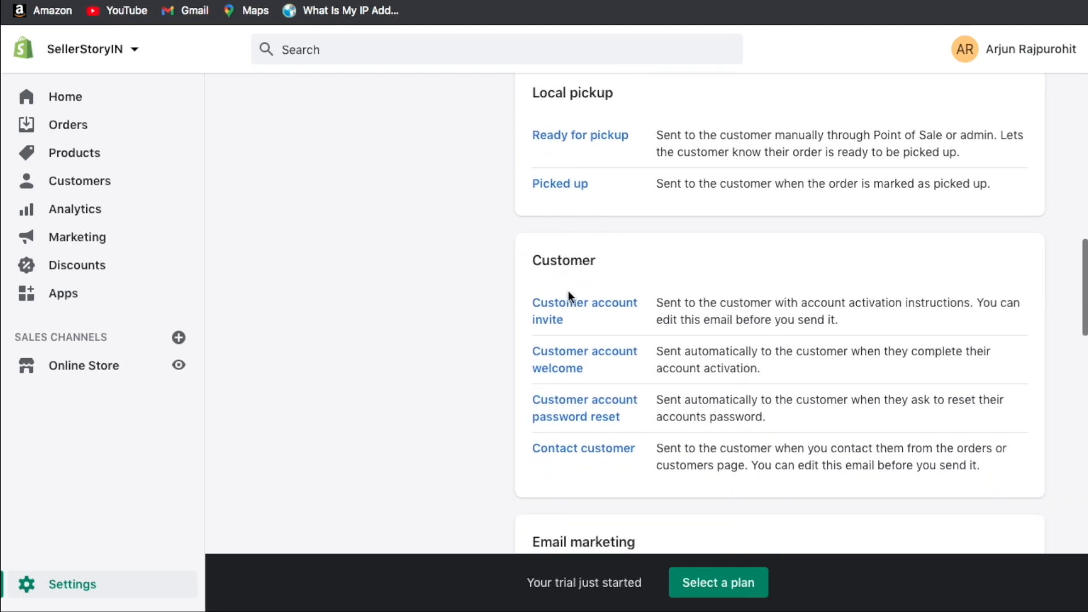
scroll(583, 271, "down", 2)
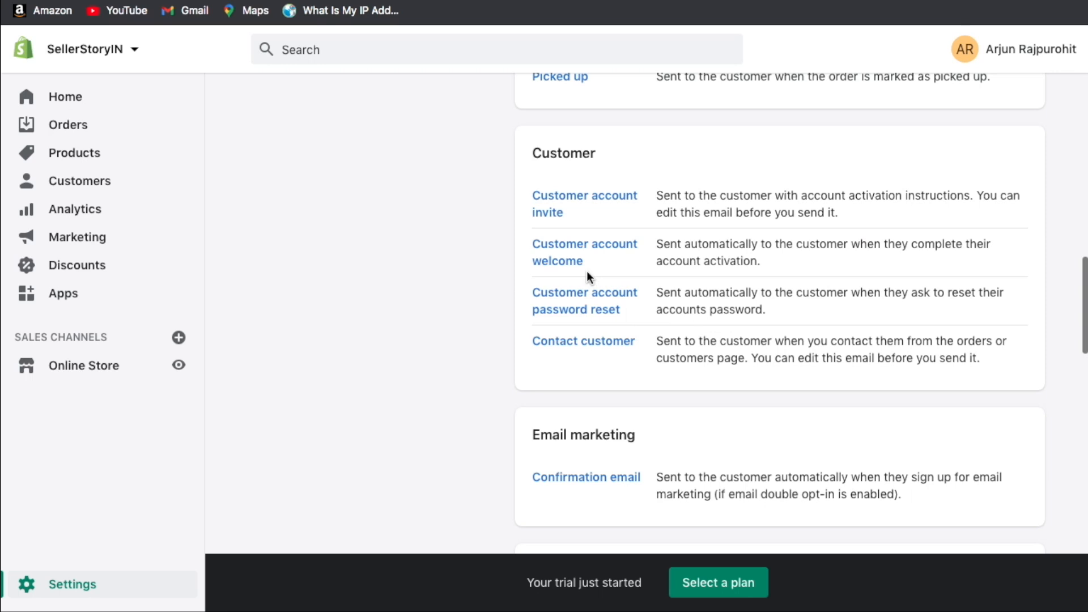
scroll(588, 277, "down", 2)
scroll(488, 301, "down", 3)
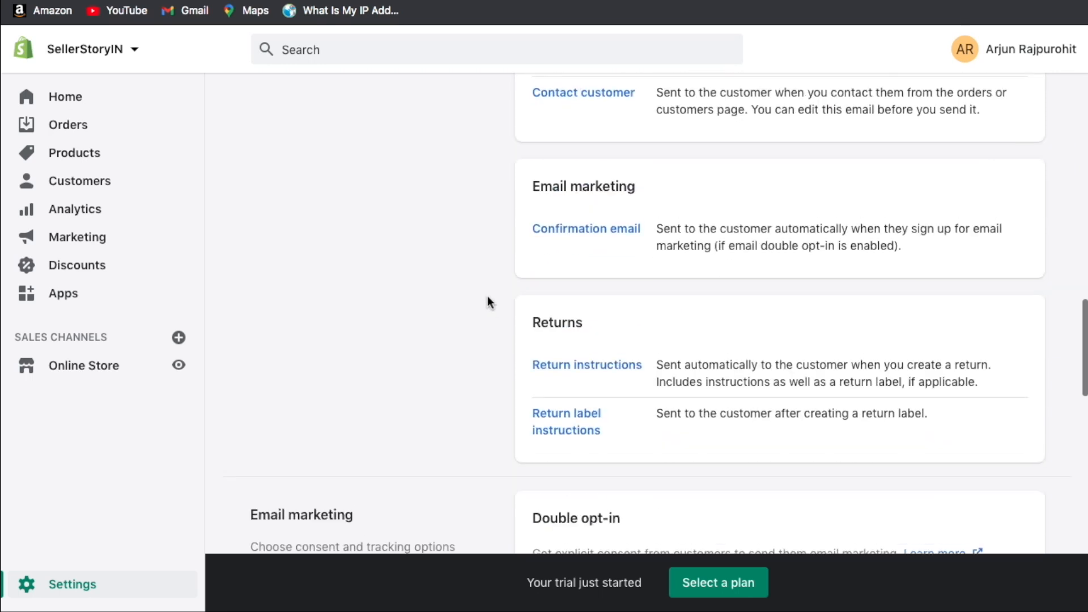
scroll(489, 301, "down", 3)
scroll(487, 296, "down", 2)
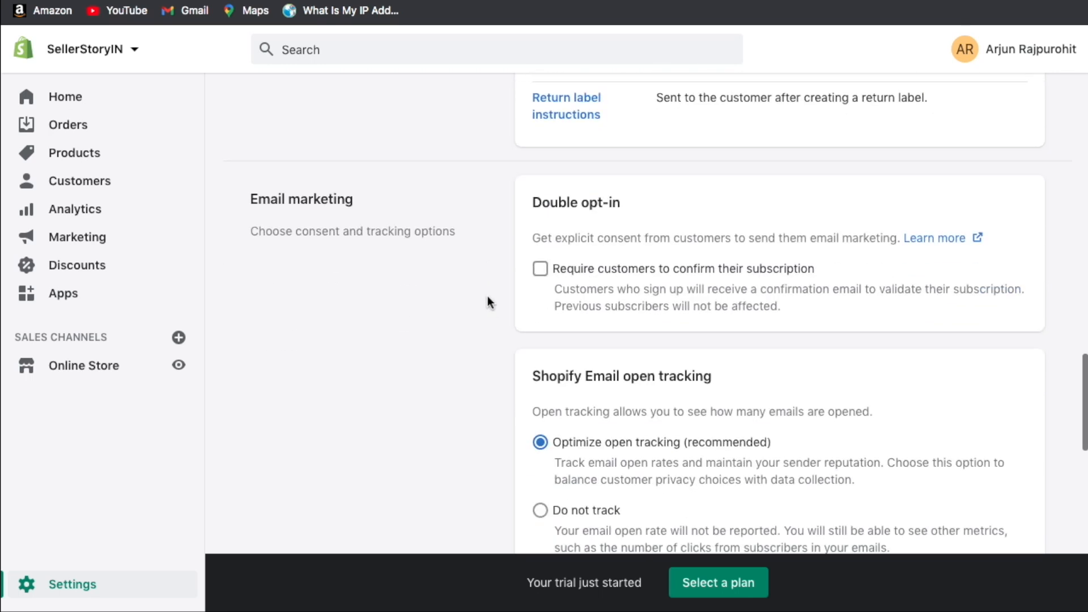
scroll(487, 296, "up", 20)
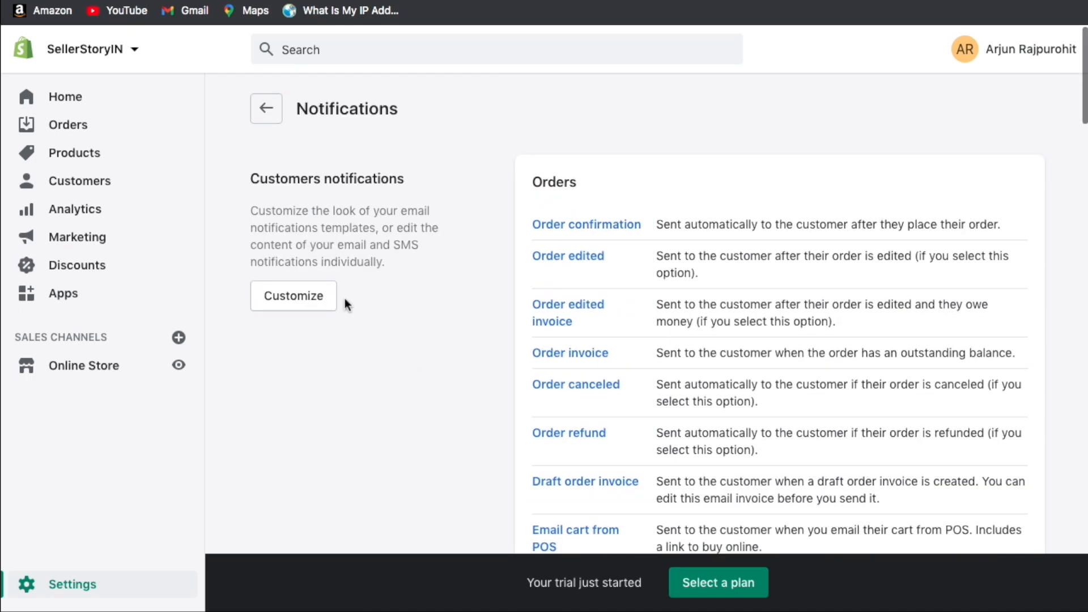
left_click(307, 301)
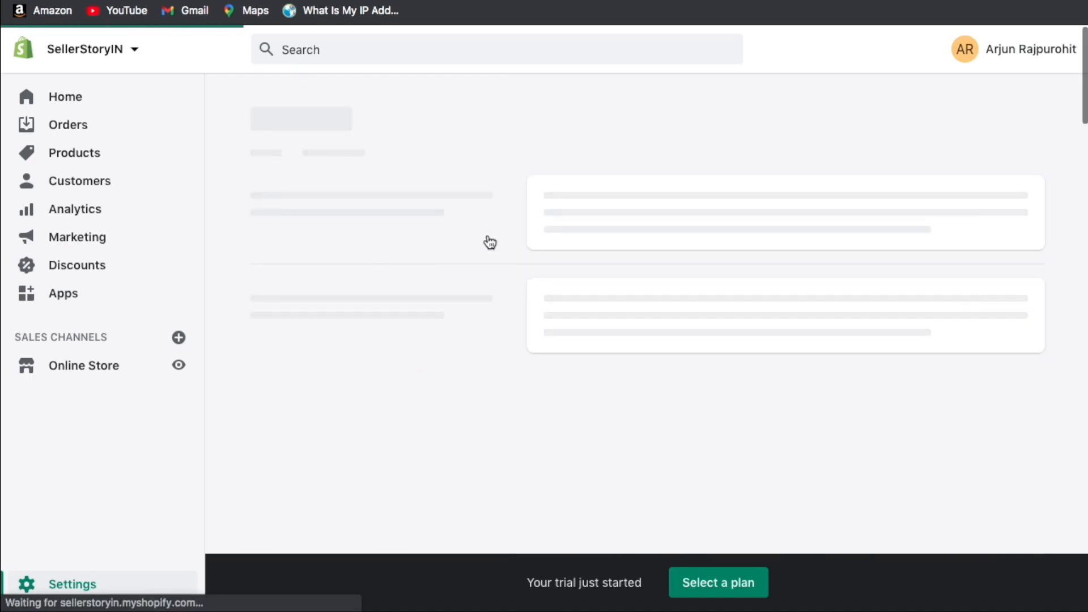
scroll(820, 282, "down", 3)
scroll(820, 281, "down", 4)
scroll(820, 281, "up", 5)
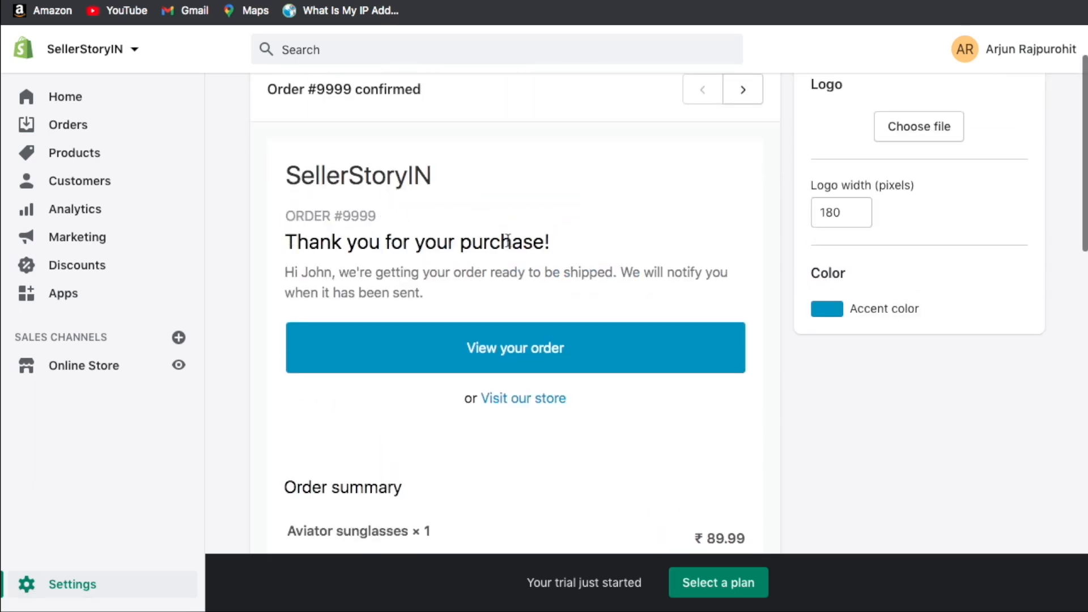
scroll(508, 240, "down", 4)
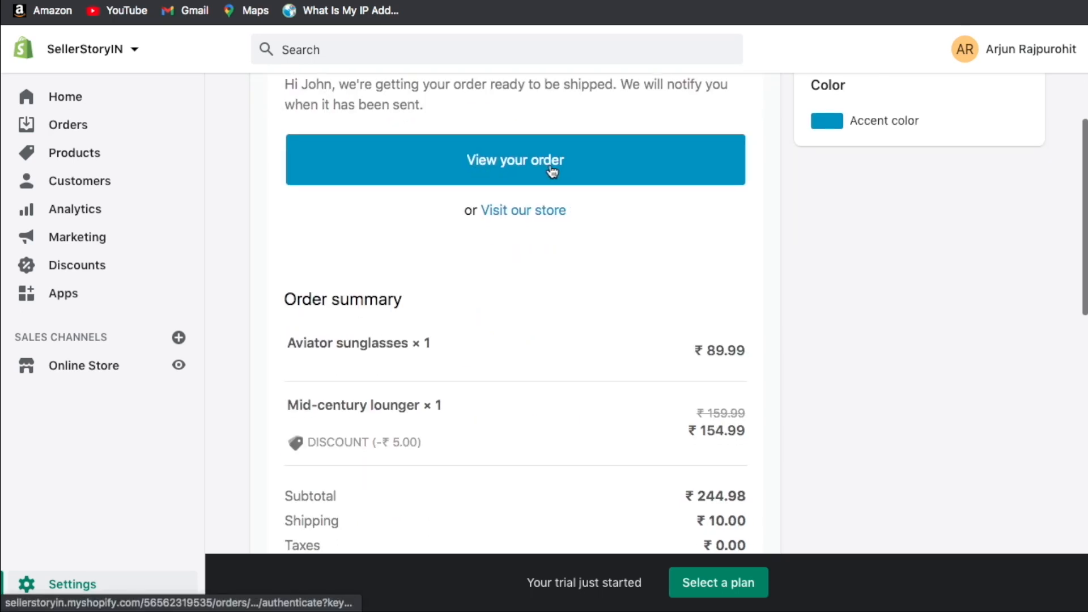
scroll(819, 276, "down", 3)
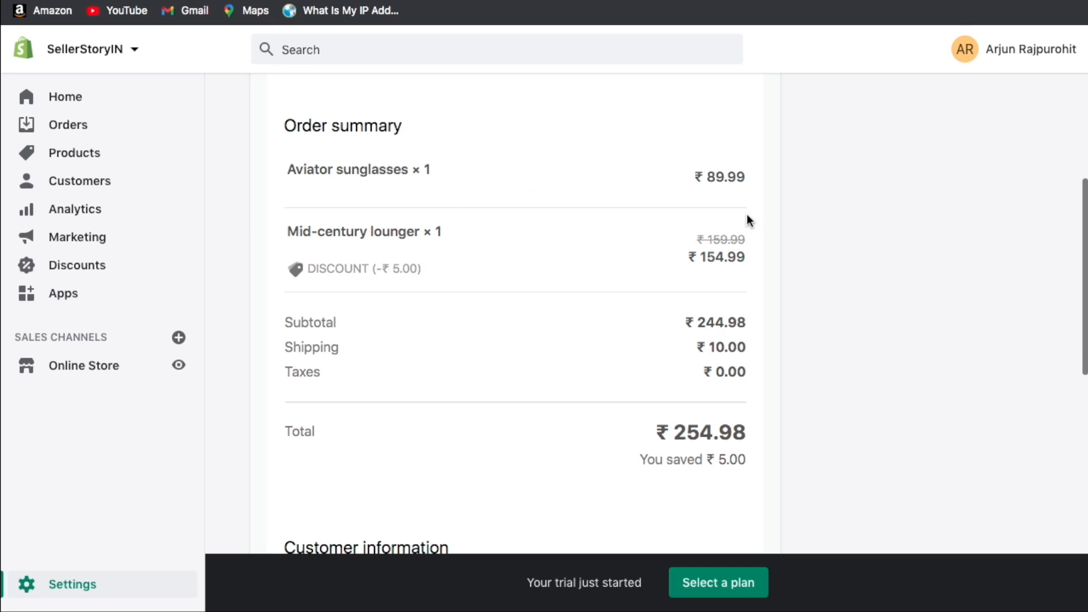
scroll(801, 400, "down", 8)
scroll(551, 231, "down", 1)
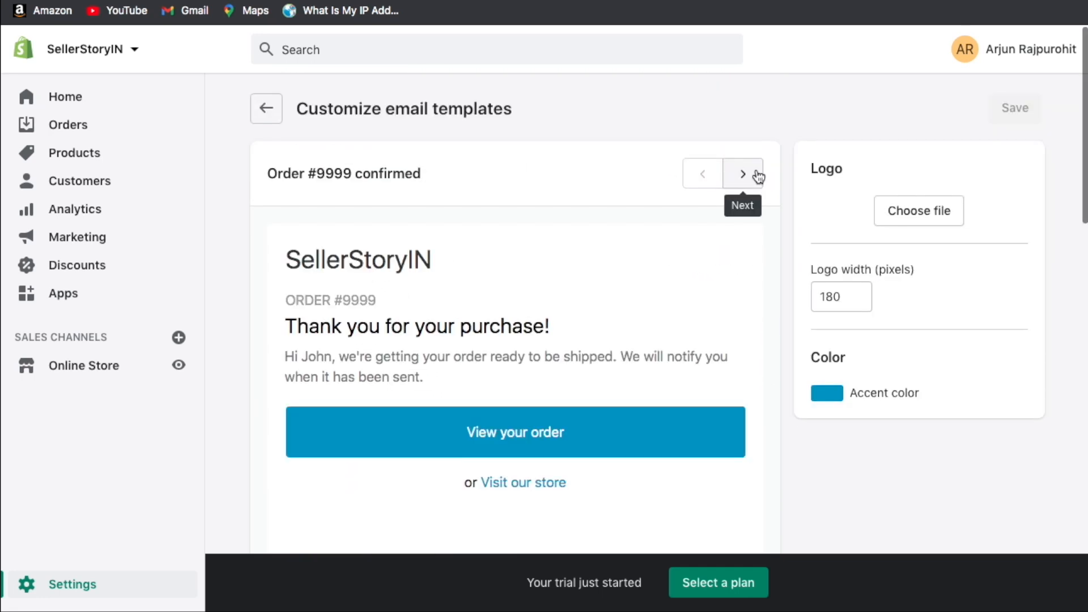
left_click(757, 175)
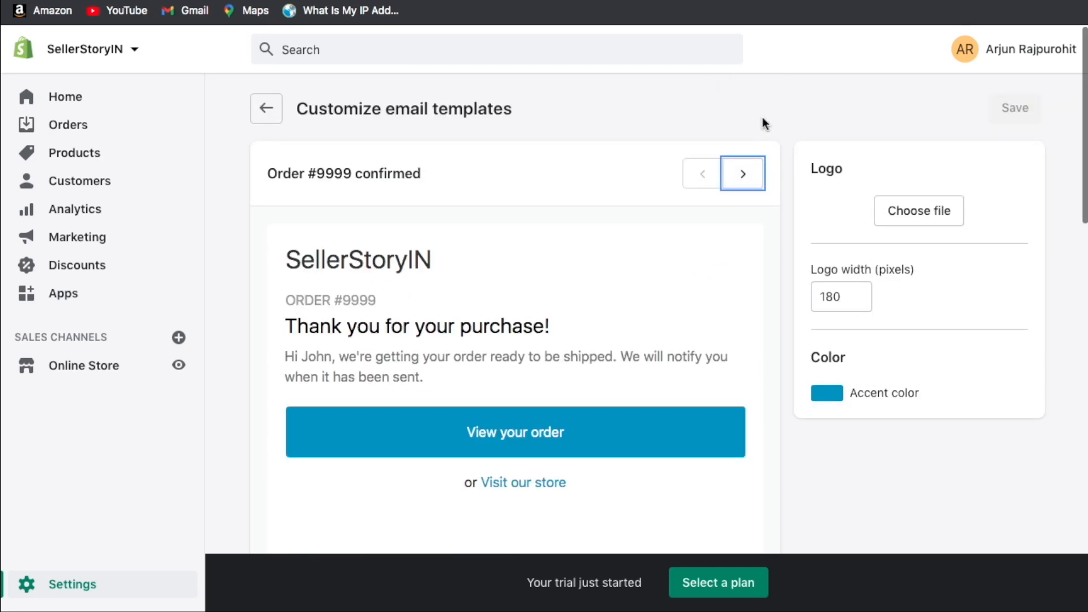
scroll(639, 369, "down", 2)
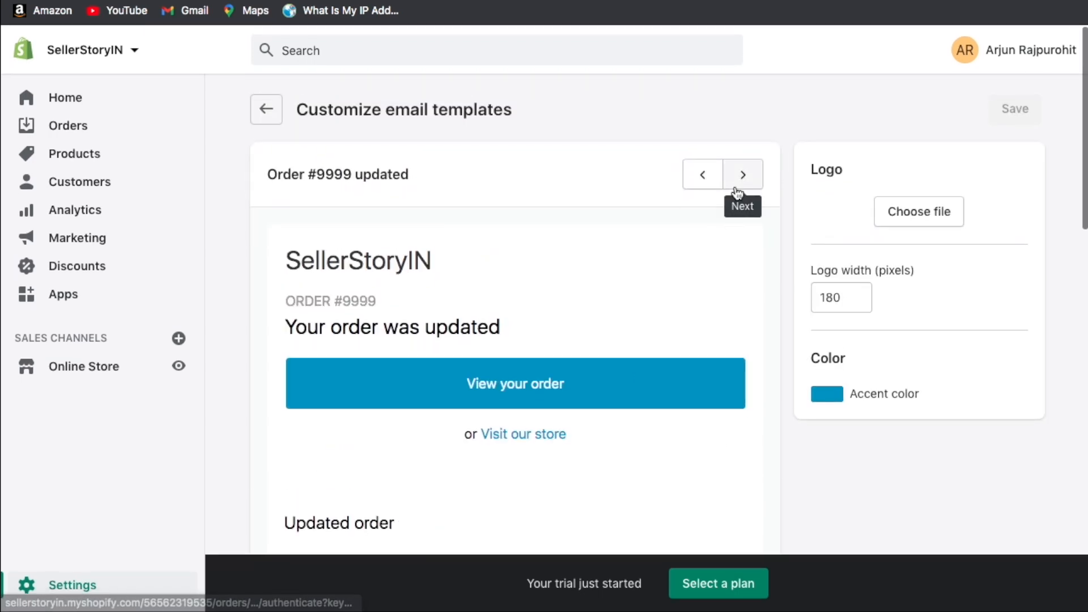
left_click(745, 186)
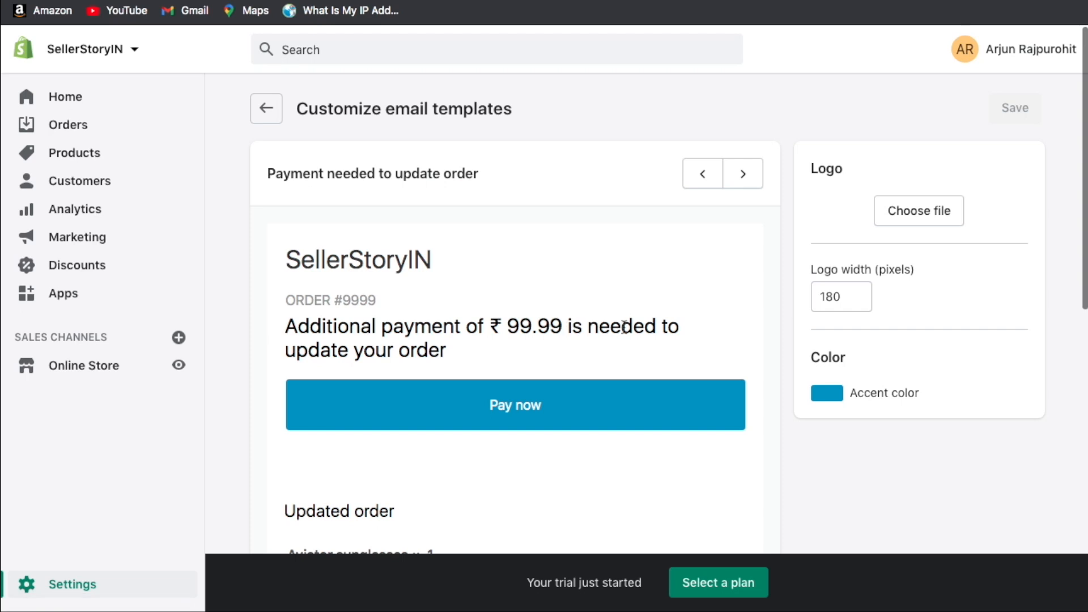
left_click(746, 187)
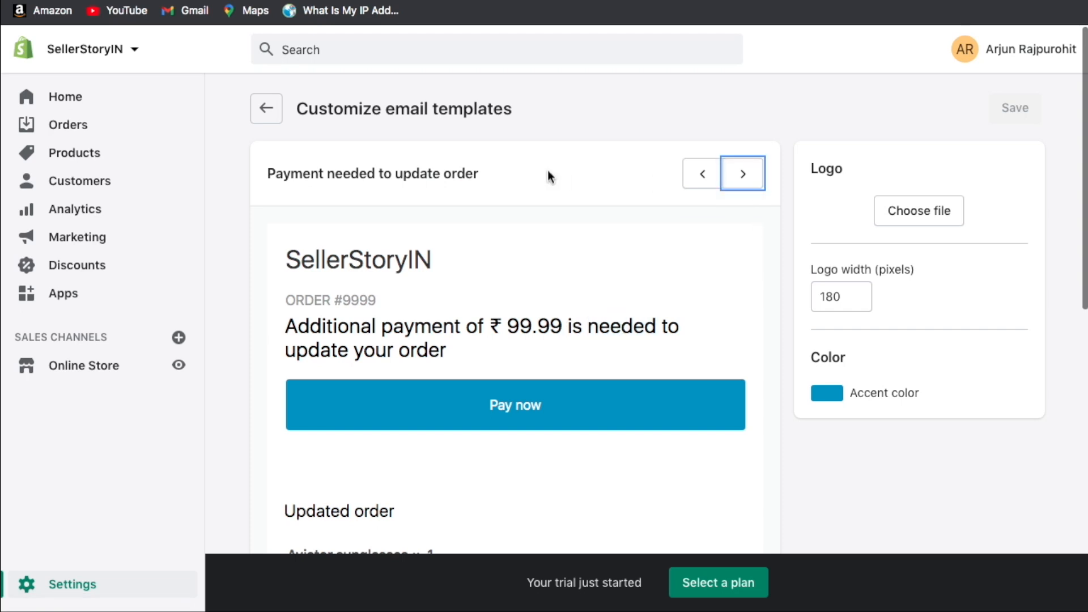
left_click(267, 108)
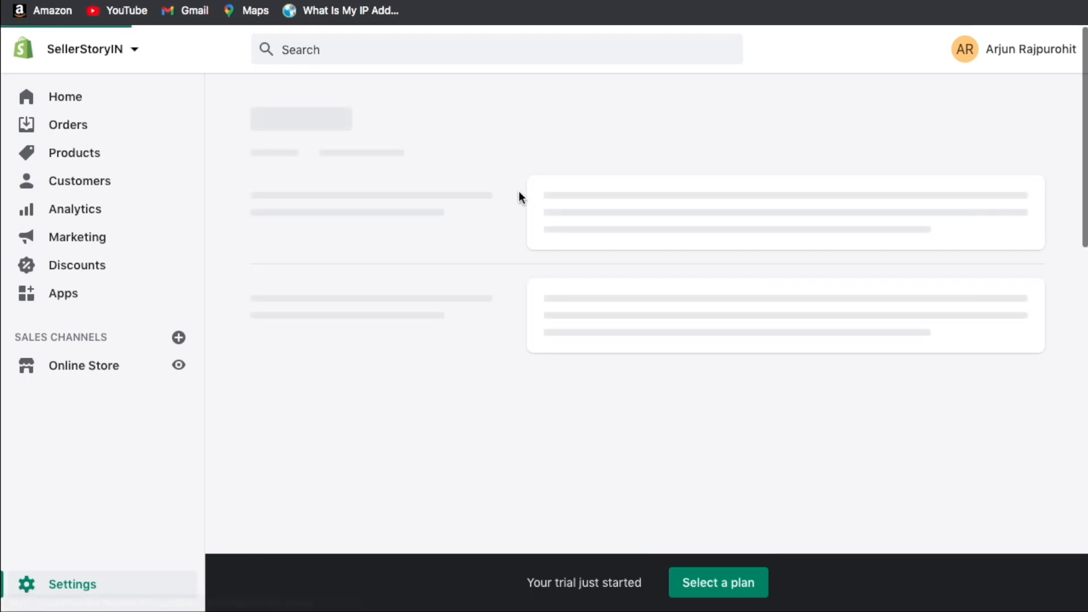
In Users and permissions, review the Staff (0 of 2) section and start Add staff.
left_click(265, 110)
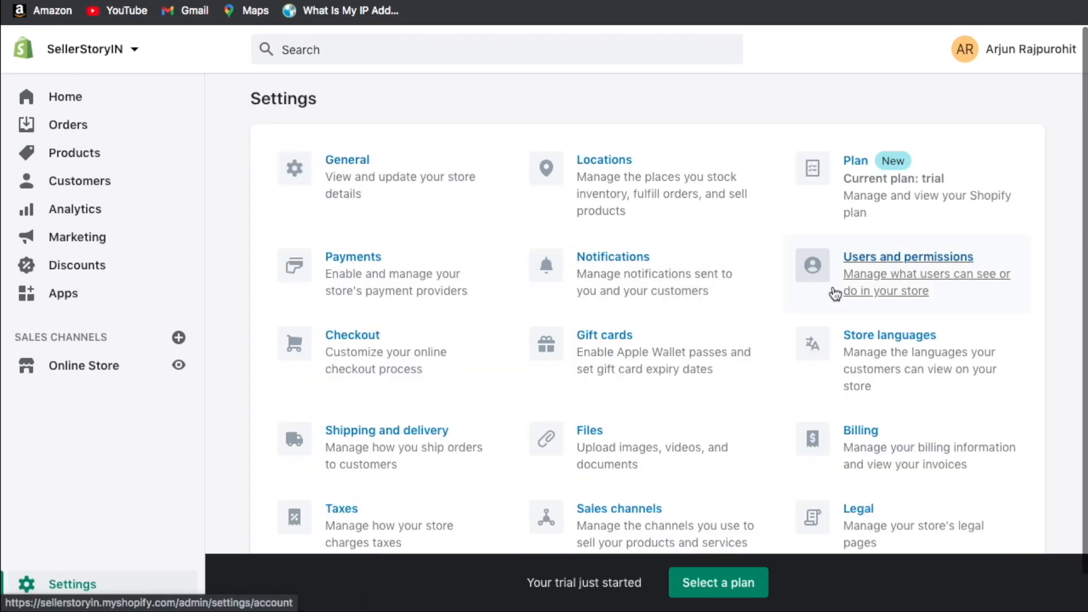
left_click(895, 291)
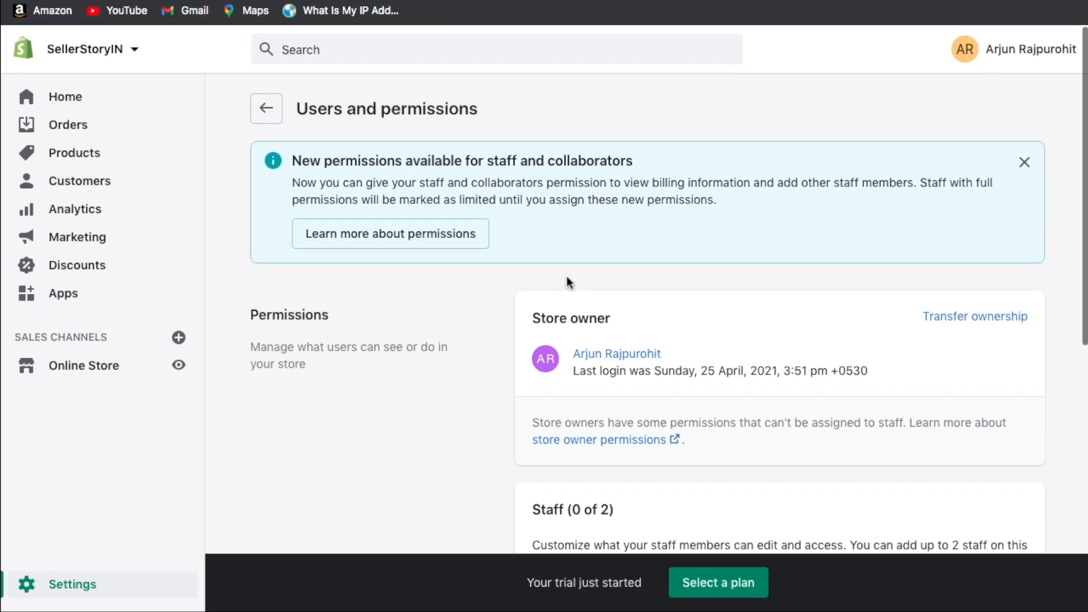
scroll(477, 290, "down", 4)
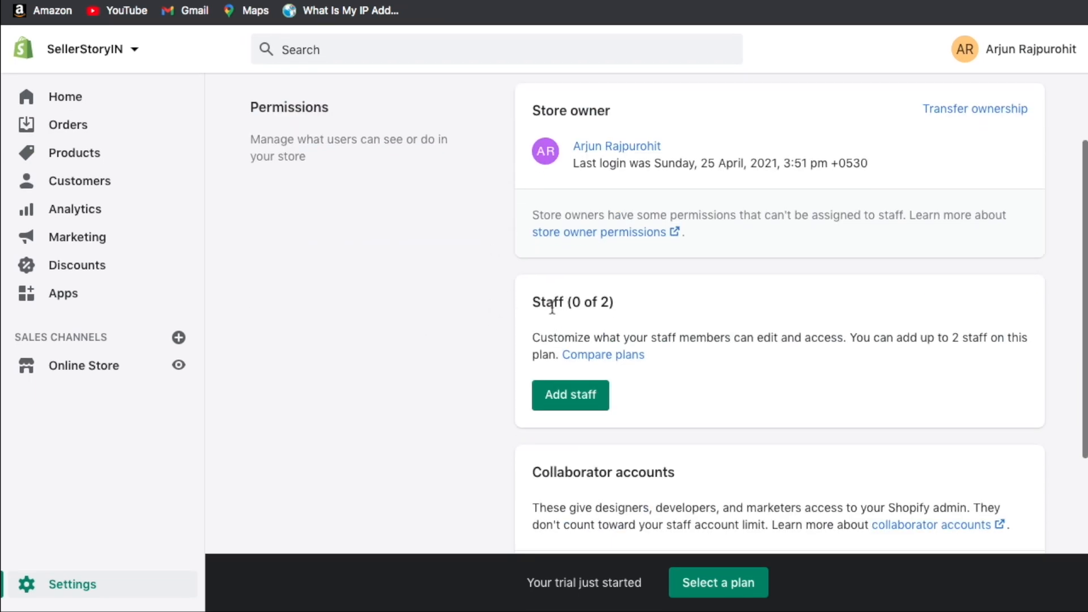
left_click_drag(542, 307, 596, 306)
left_click(594, 306)
left_click(571, 394)
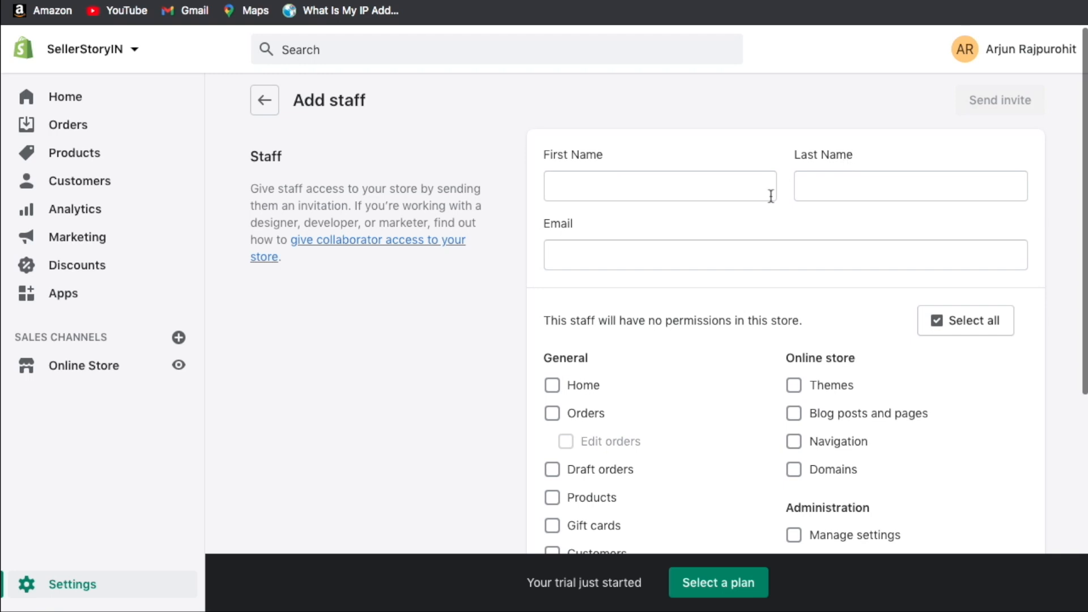
Tick then untick the Home, Orders and edit-orders permissions, leaving them all off.
scroll(772, 199, "down", 2)
scroll(657, 155, "down", 3)
left_click_drag(550, 102, 755, 103)
double_click(756, 103)
left_click(705, 104)
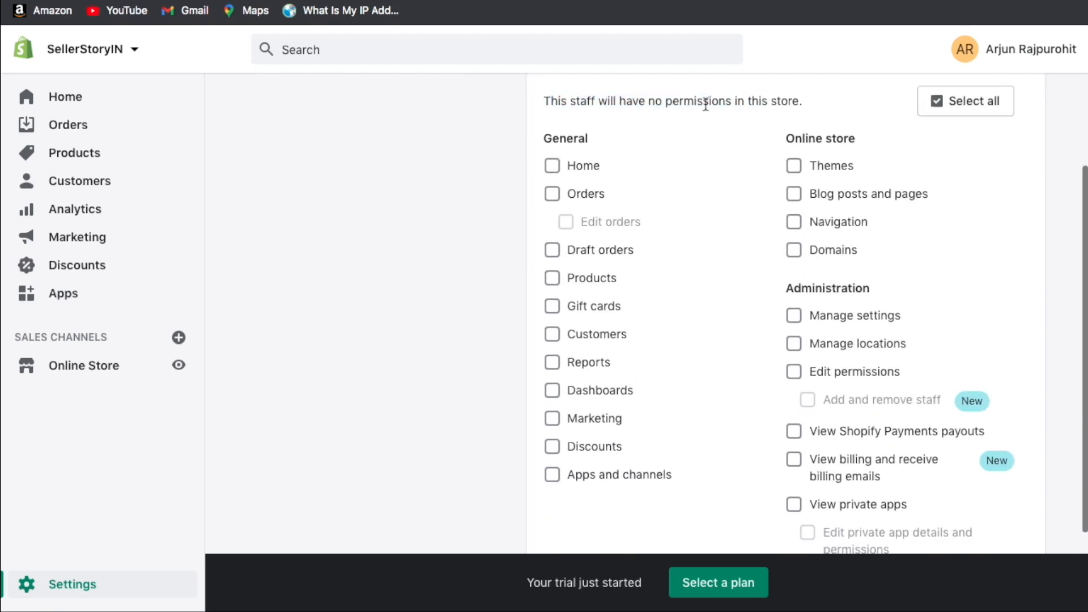
left_click(553, 166)
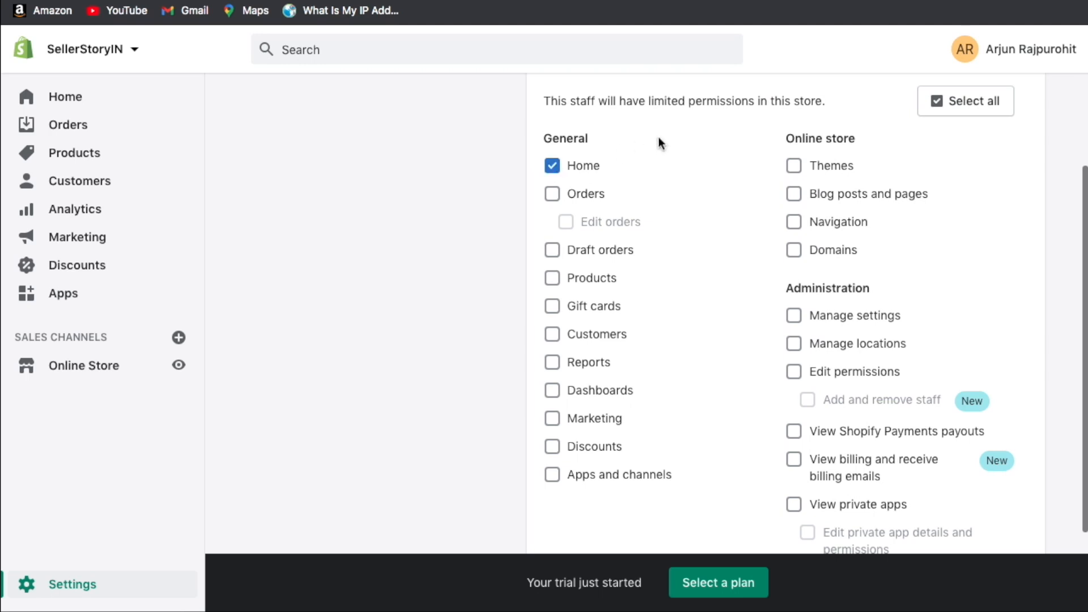
left_click(553, 166)
left_click(583, 195)
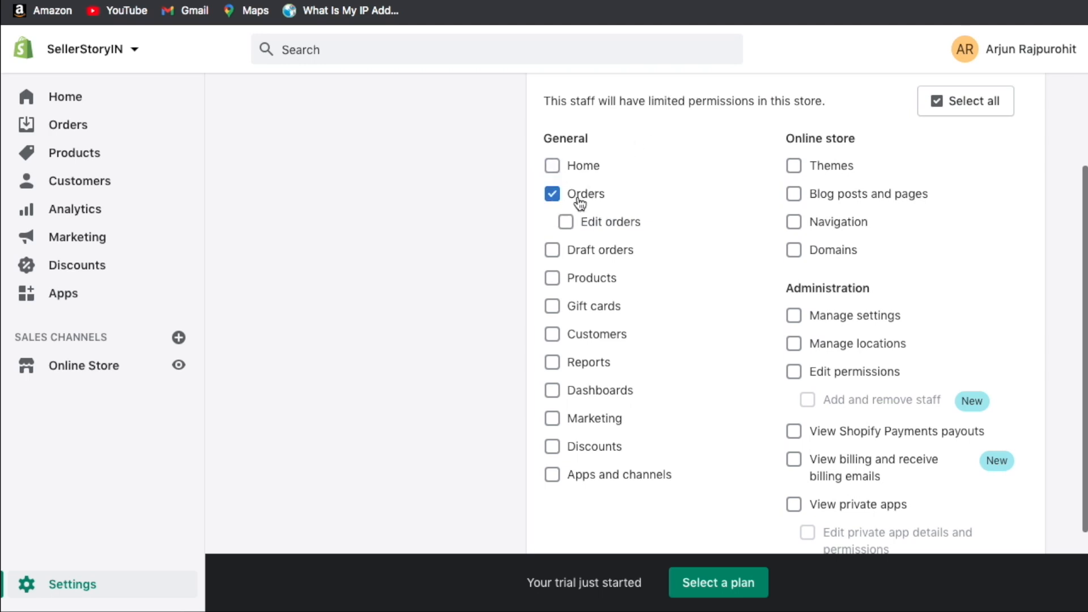
left_click(617, 221)
left_click(582, 225)
left_click(573, 198)
Toggle Themes, Navigation and Manage settings off again and leave Add staff without inviting.
left_click(828, 170)
left_click(829, 172)
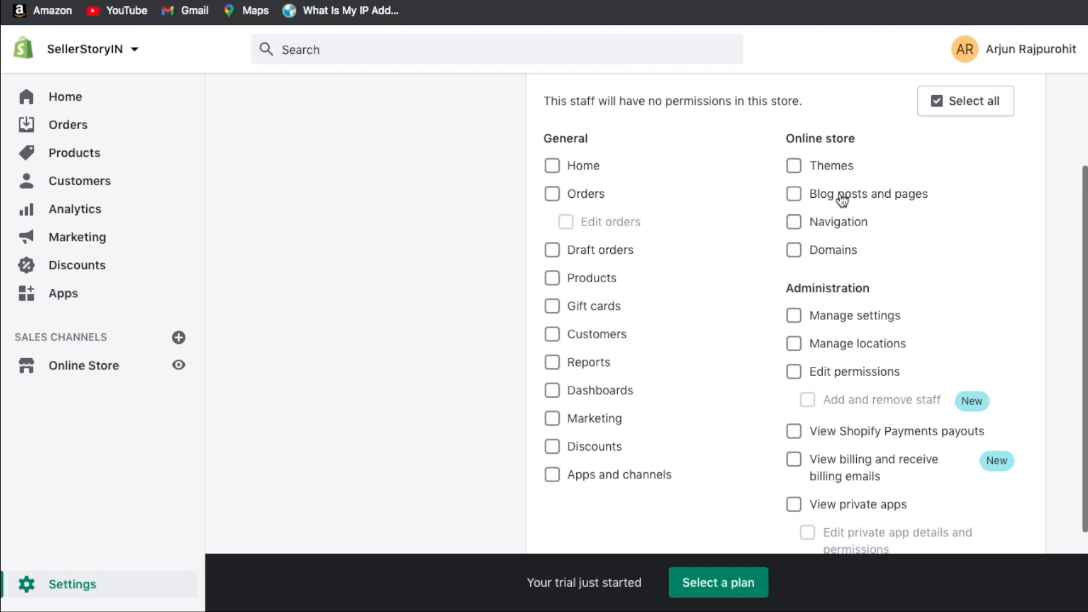
left_click(838, 227)
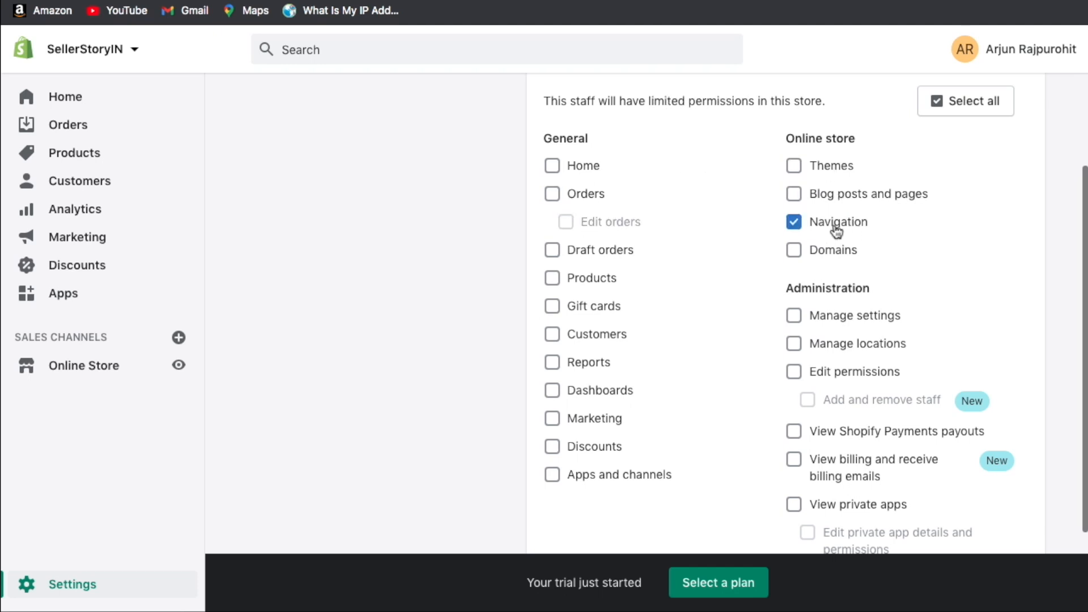
double_click(834, 228)
scroll(899, 239, "down", 2)
left_click(726, 220)
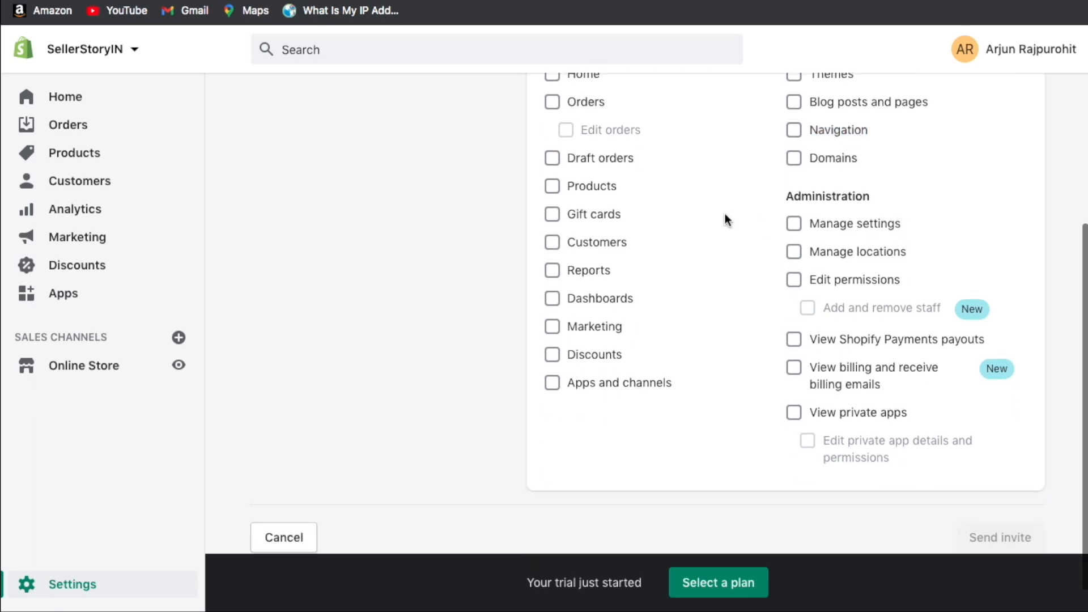
left_click(825, 230)
left_click(837, 226)
scroll(731, 221, "down", 1)
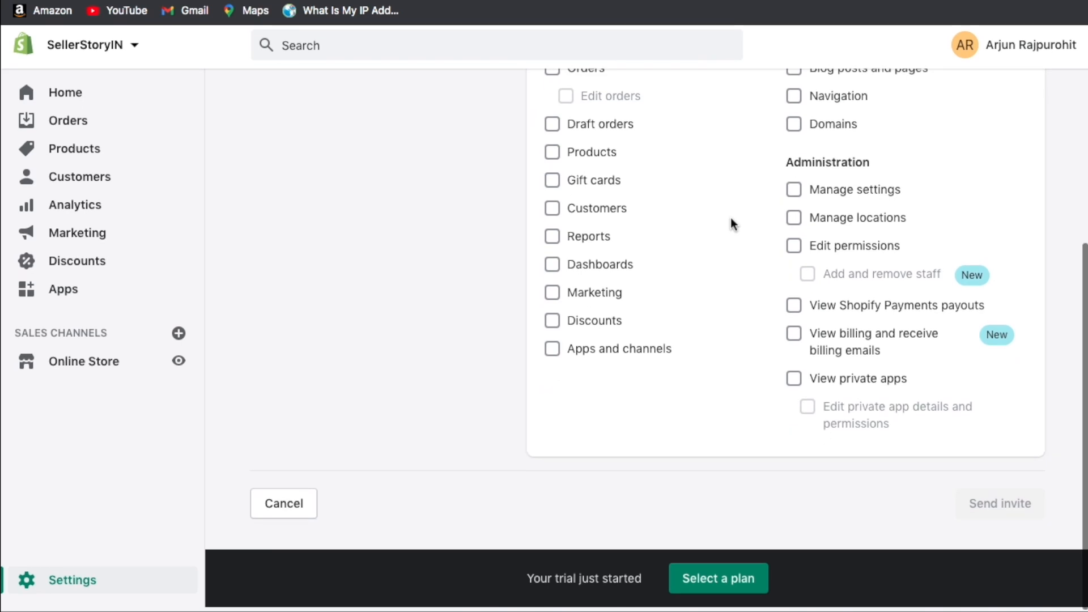
scroll(731, 221, "up", 3)
scroll(730, 218, "up", 4)
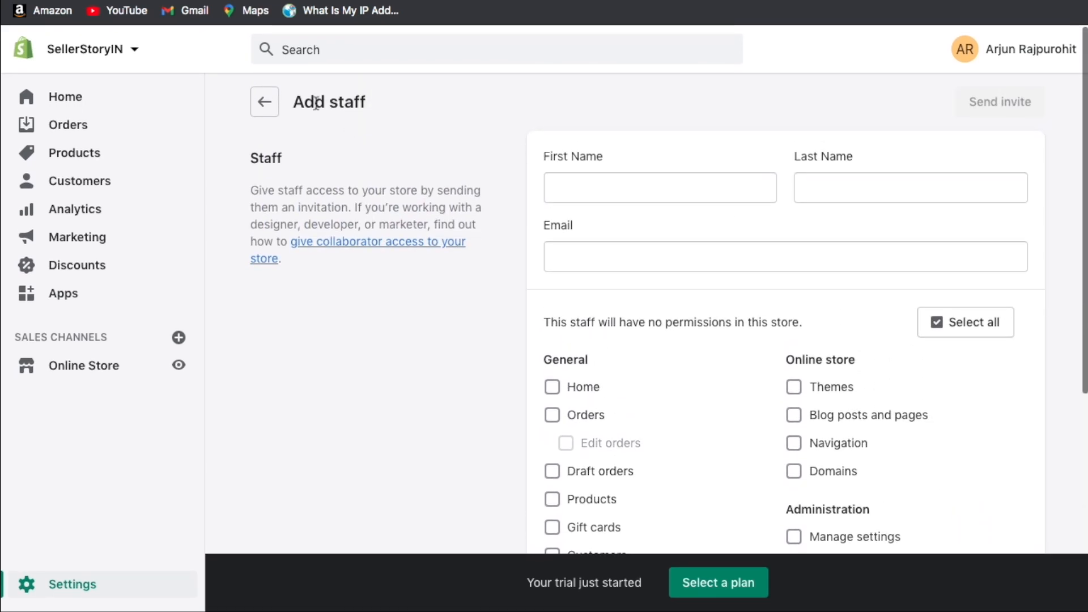
left_click(271, 108)
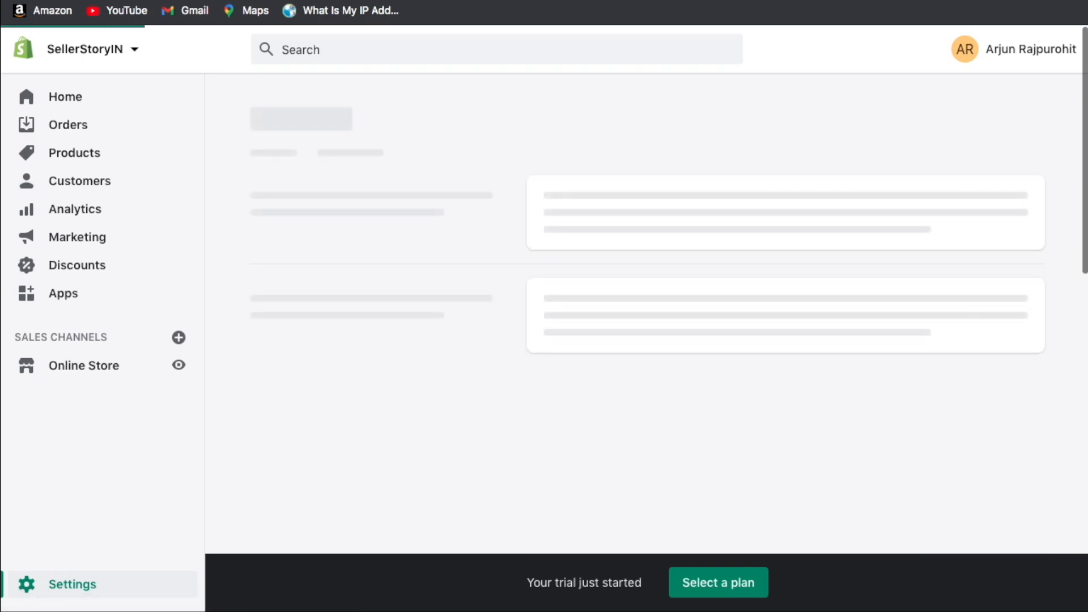
Look over the Collaborator accounts options, then move on to the Checkout settings.
left_click_drag(532, 198, 638, 201)
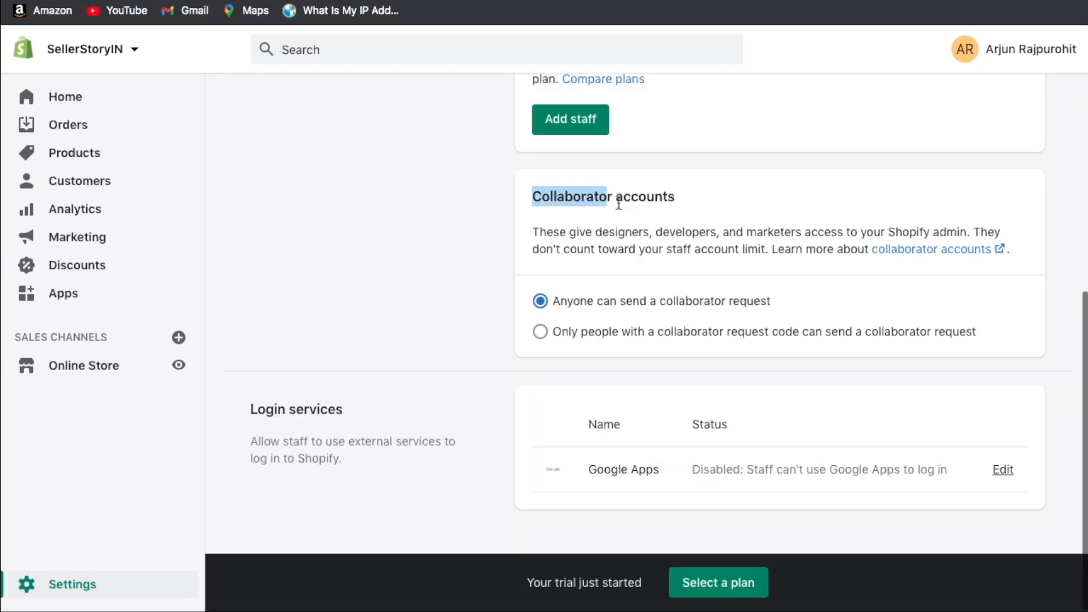
double_click(644, 204)
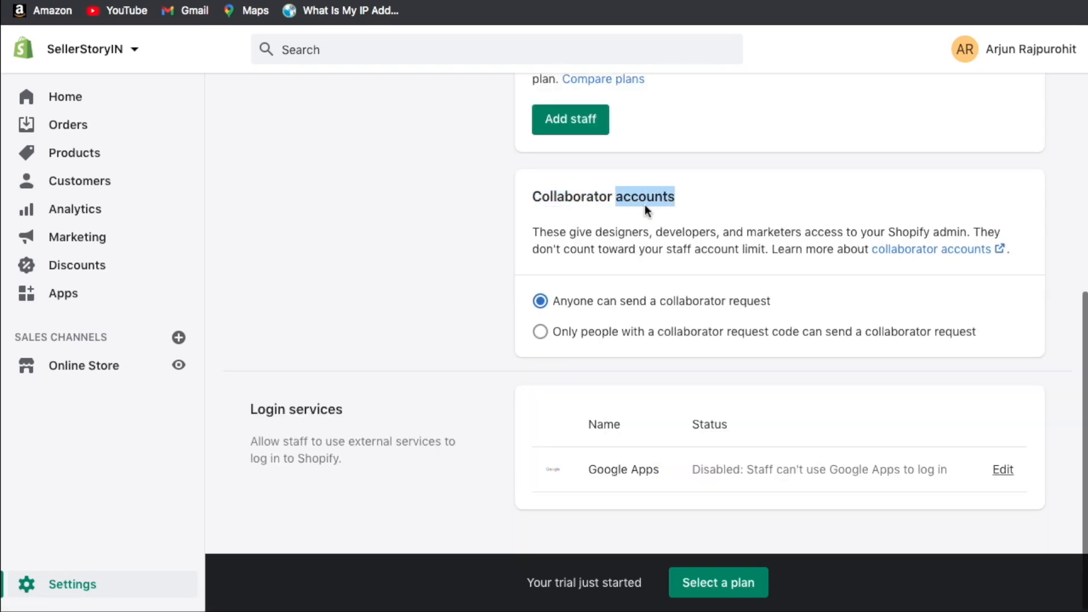
left_click(657, 210)
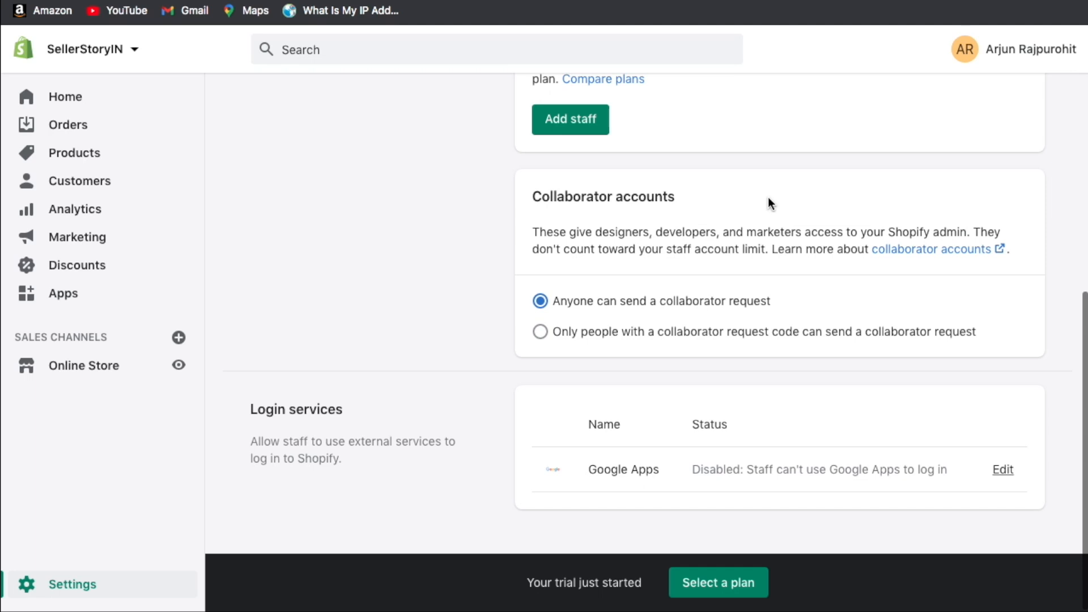
scroll(767, 204, "up", 2)
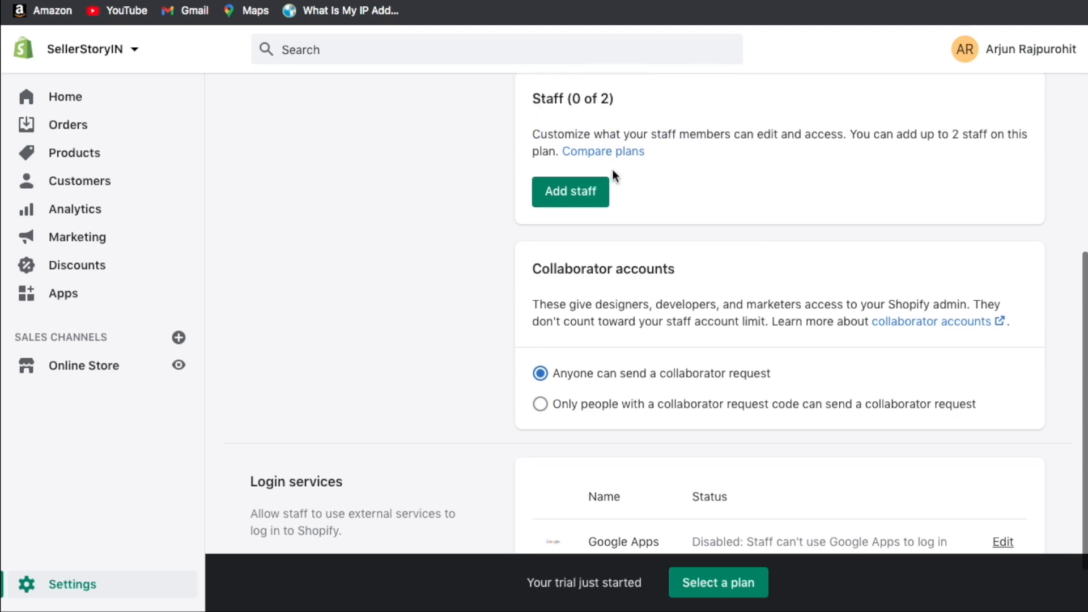
scroll(501, 211, "down", 2)
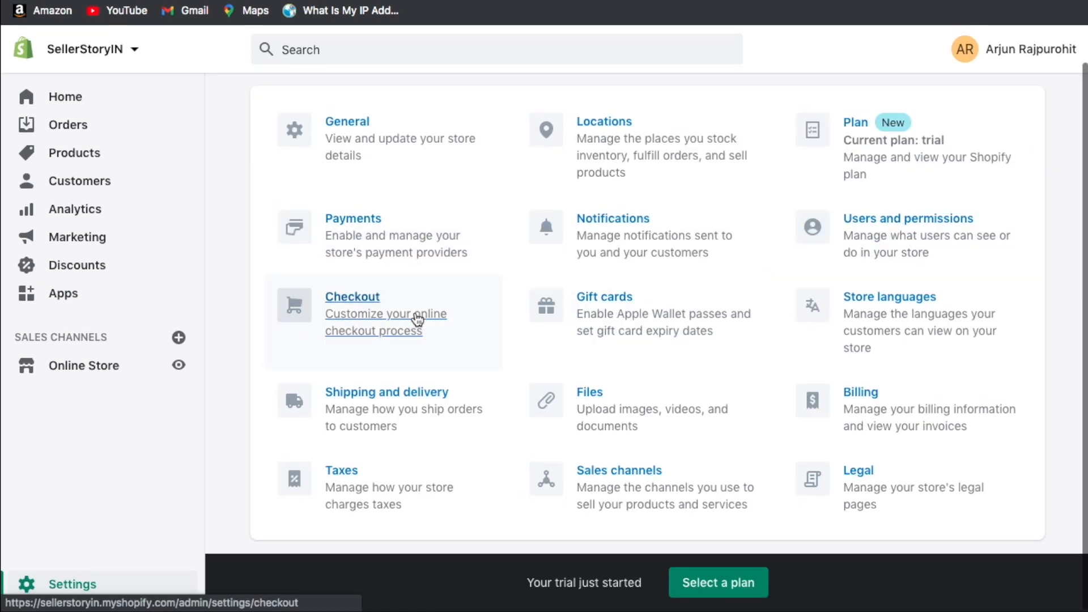
left_click(415, 315)
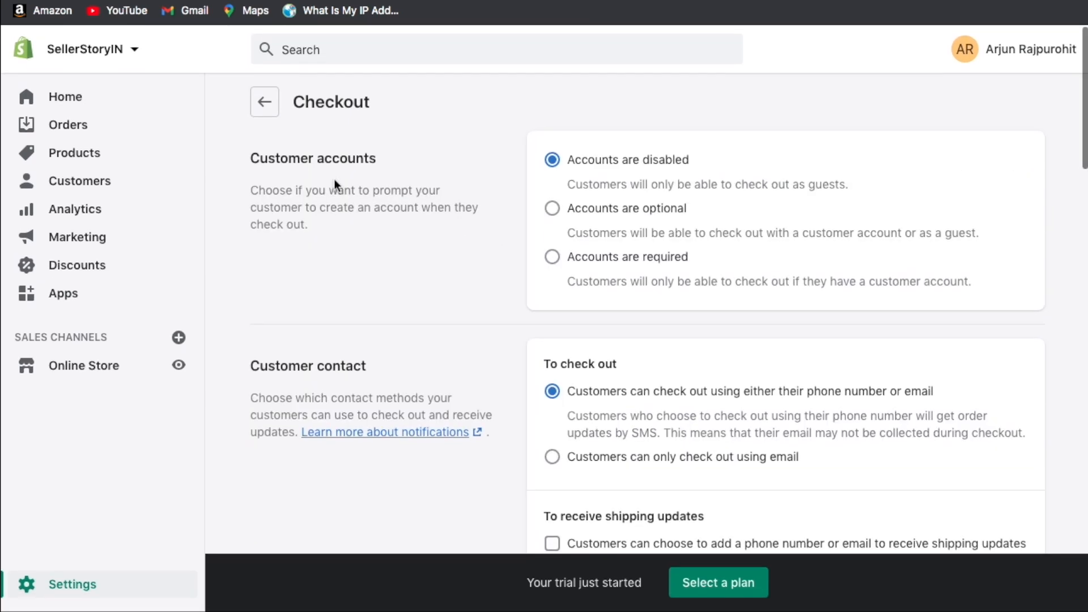
Keep customer accounts optional and checkout contact as phone number or email.
left_click_drag(259, 159, 347, 159)
left_click(348, 159)
left_click(650, 214)
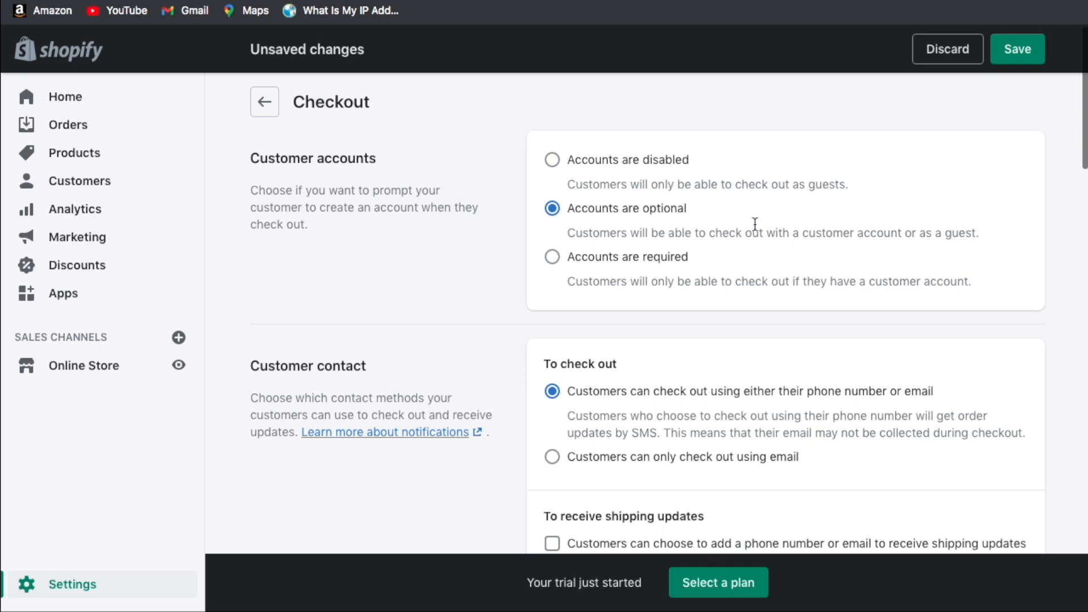
left_click(593, 265)
left_click(611, 209)
scroll(685, 229, "down", 1)
scroll(685, 229, "down", 1)
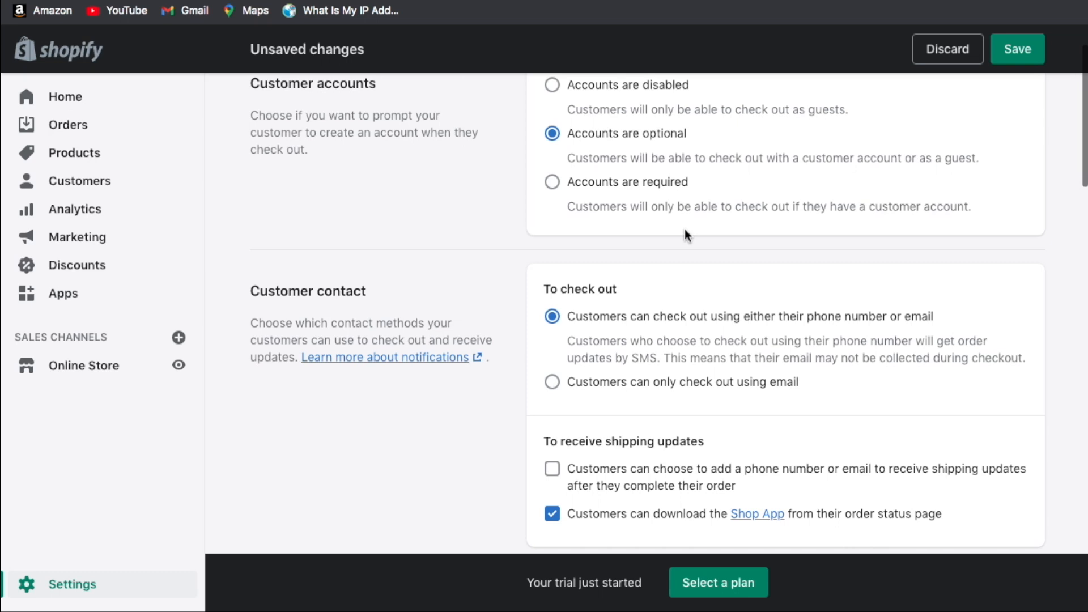
scroll(685, 235, "down", 3)
scroll(685, 230, "down", 1)
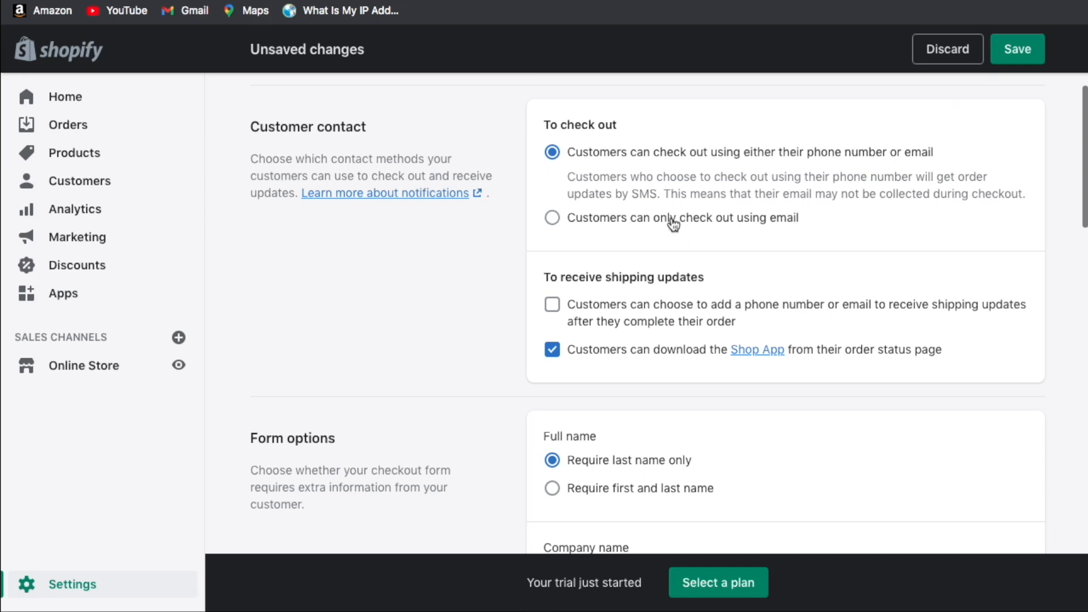
left_click(762, 221)
left_click(552, 152)
Let customers add a phone number or email for shipping updates.
scroll(473, 265, "down", 5)
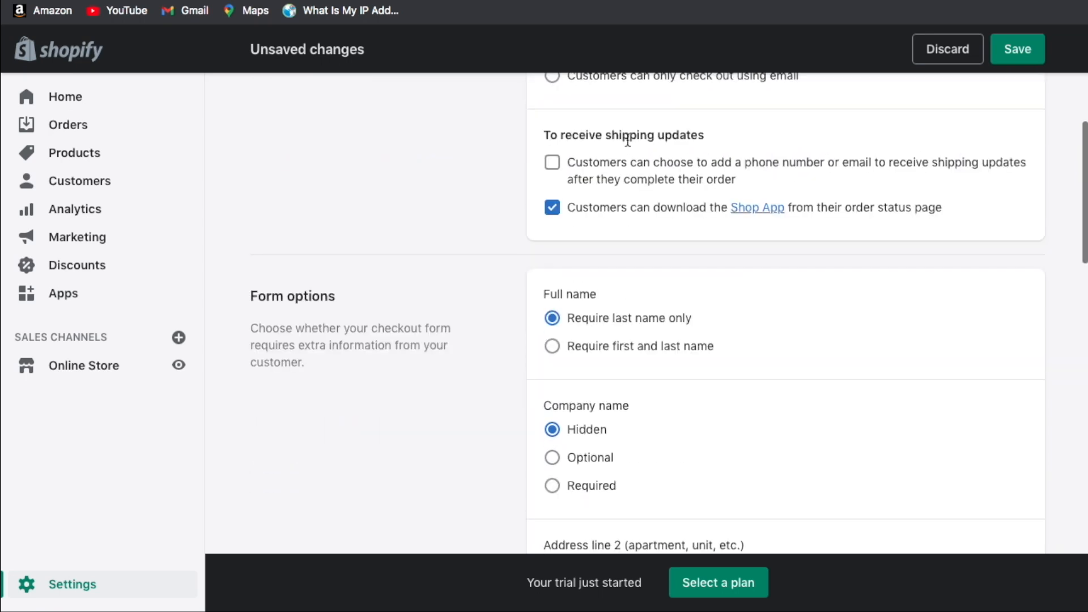
scroll(501, 191, "down", 1)
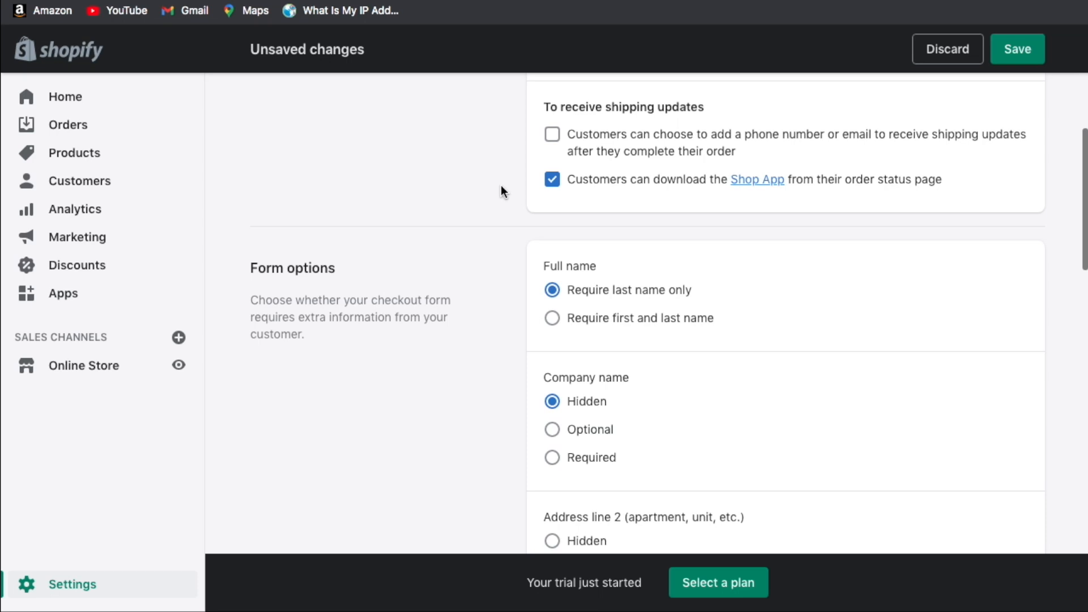
left_click(553, 135)
scroll(944, 172, "down", 1)
scroll(944, 172, "up", 1)
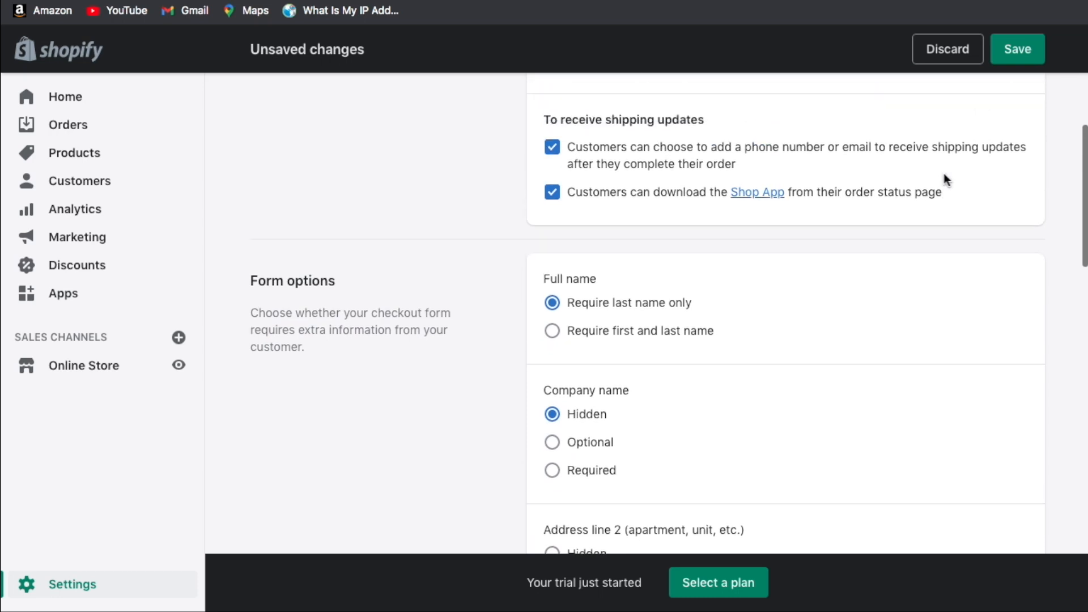
Set the shipping address phone number to Required.
scroll(948, 175, "down", 1)
scroll(950, 176, "down", 1)
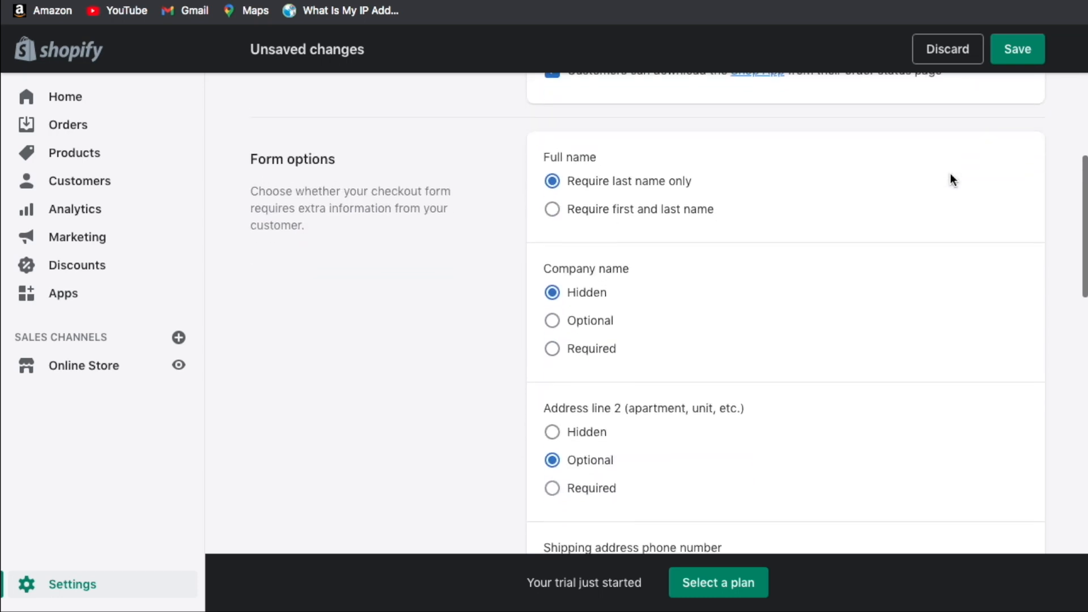
scroll(898, 180, "down", 1)
scroll(898, 177, "up", 1)
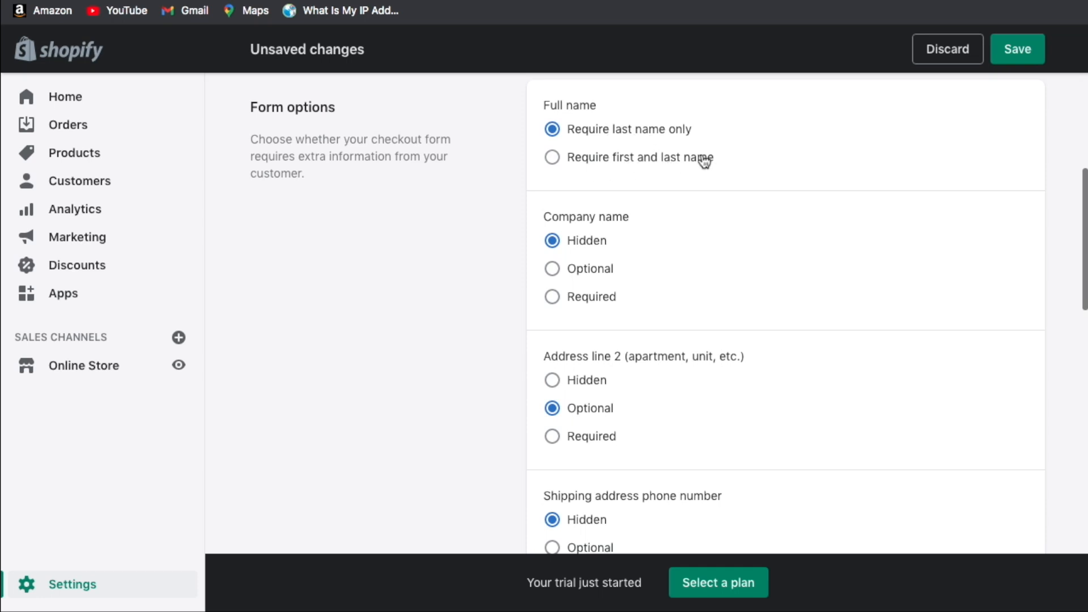
scroll(717, 199, "down", 4)
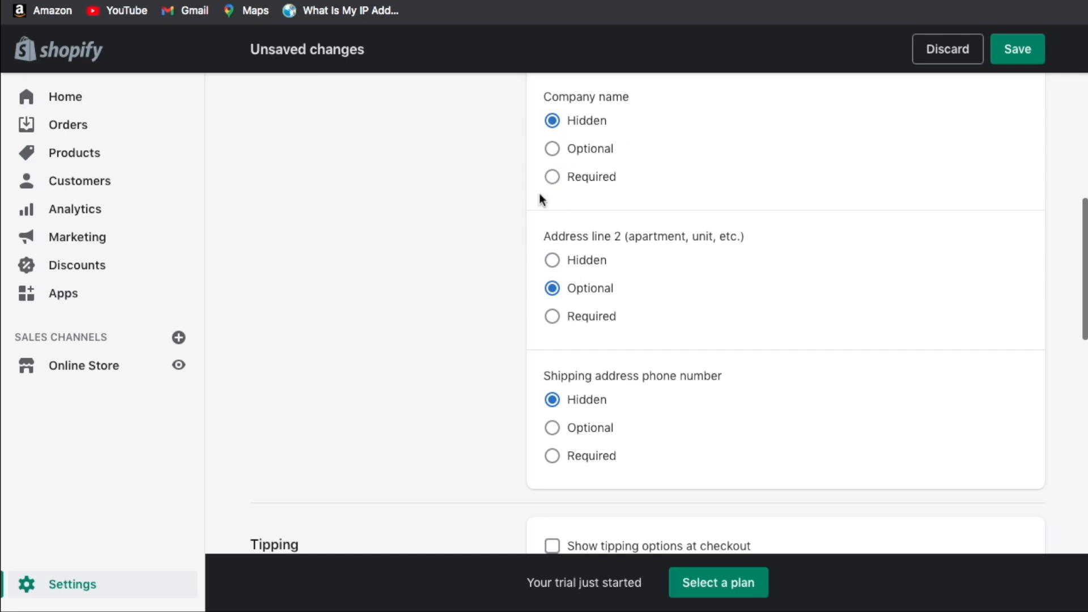
scroll(617, 180, "down", 1)
double_click(673, 185)
double_click(702, 185)
left_click(739, 191)
scroll(544, 241, "down", 2)
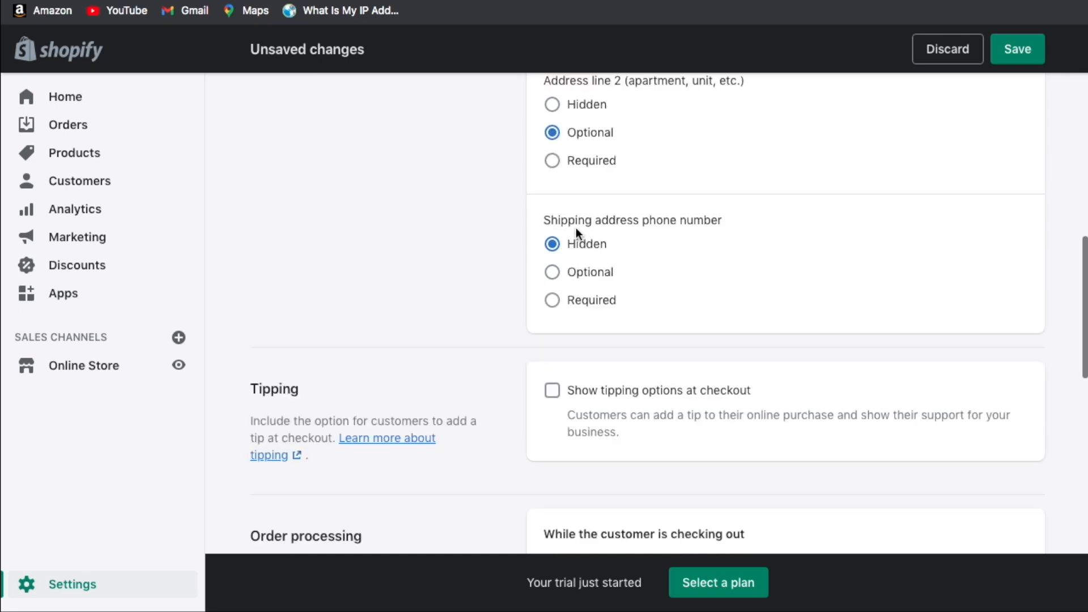
double_click(702, 220)
left_click(667, 221)
left_click(566, 301)
Untick Enable address autocompletion under Order processing.
scroll(516, 258, "down", 2)
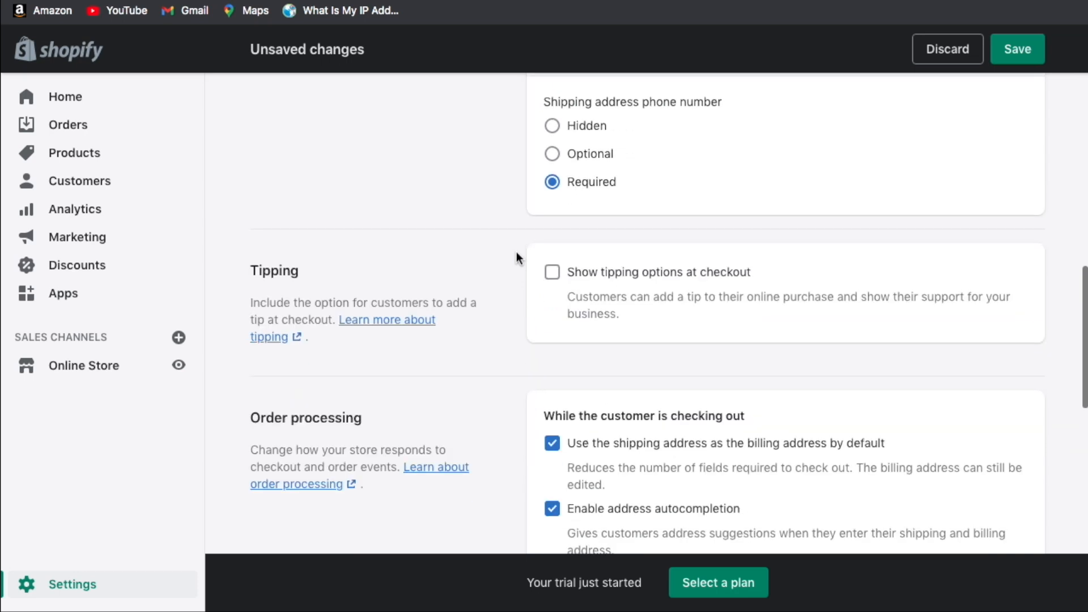
scroll(516, 258, "down", 1)
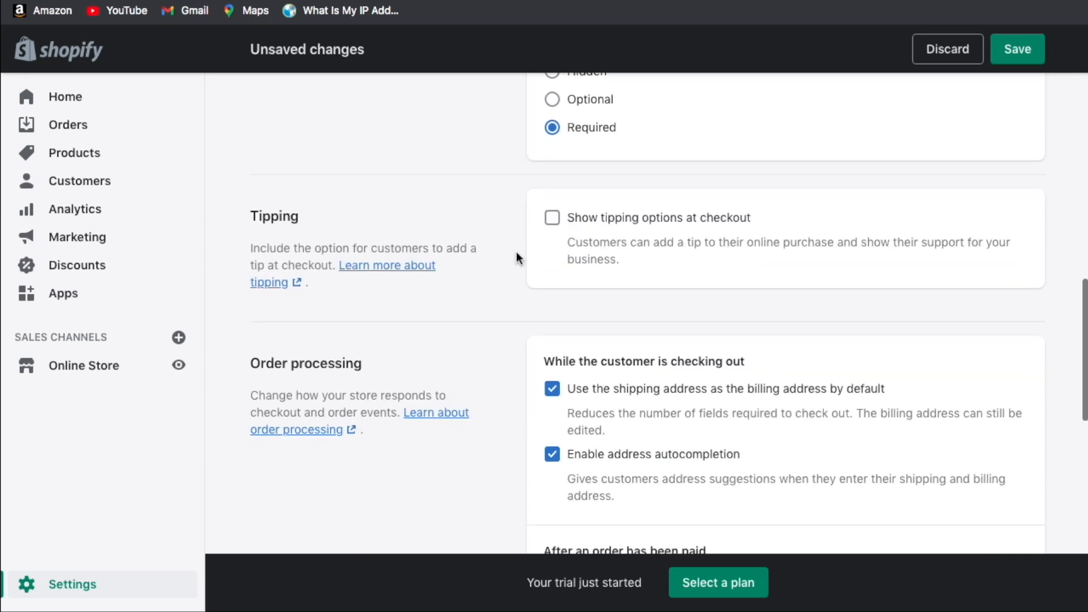
scroll(516, 258, "down", 2)
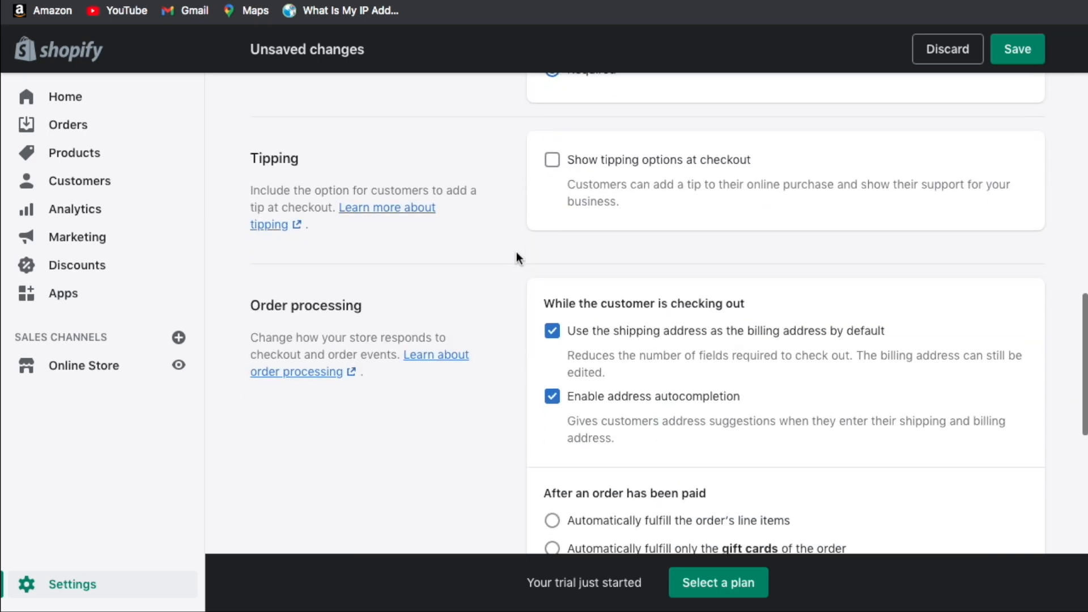
scroll(511, 169, "up", 1)
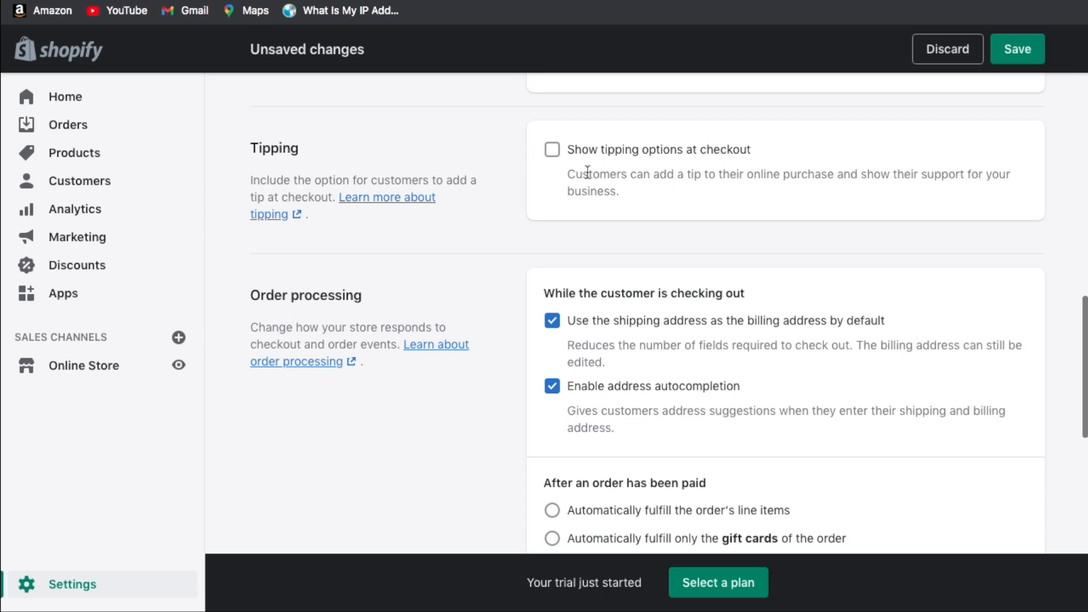
scroll(516, 144, "down", 2)
scroll(515, 145, "down", 1)
scroll(515, 145, "up", 1)
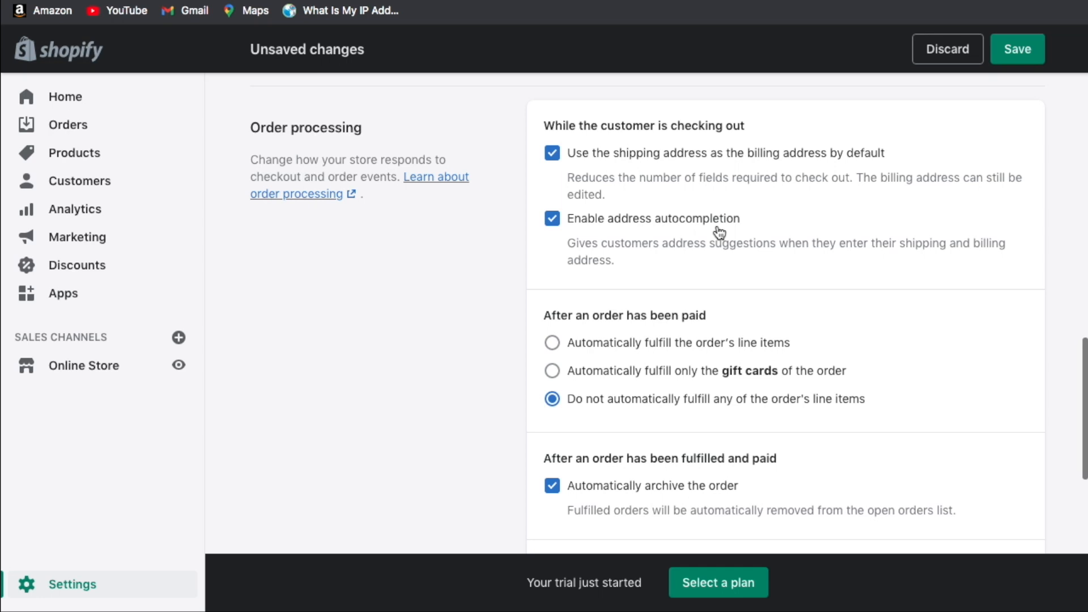
left_click(545, 226)
Review the remaining Checkout options, including the non-preselected email marketing sign-up, and return to the top.
scroll(611, 216, "up", 1)
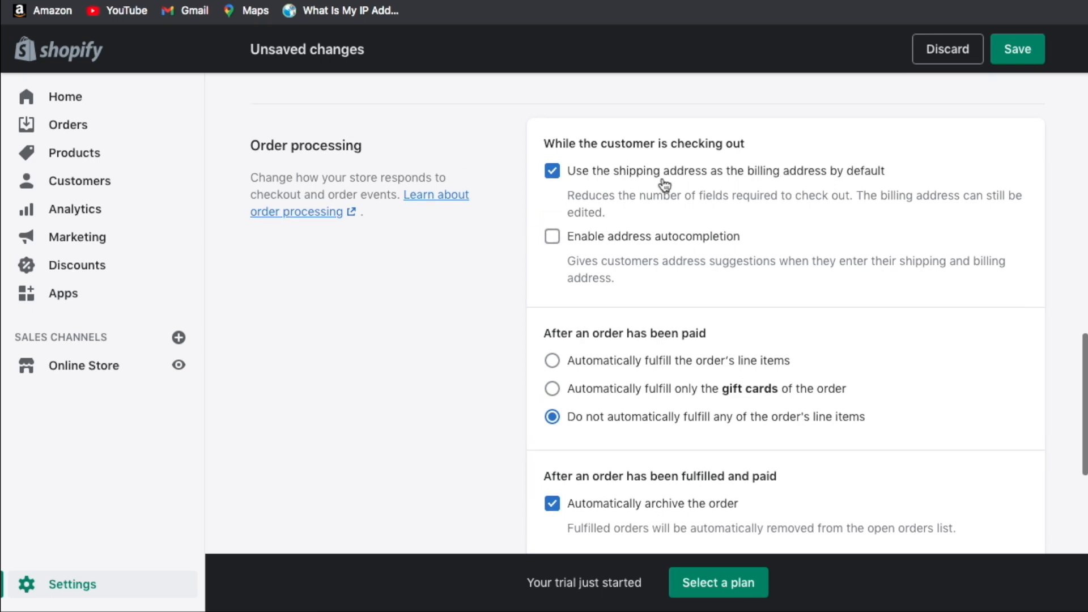
scroll(675, 132, "down", 2)
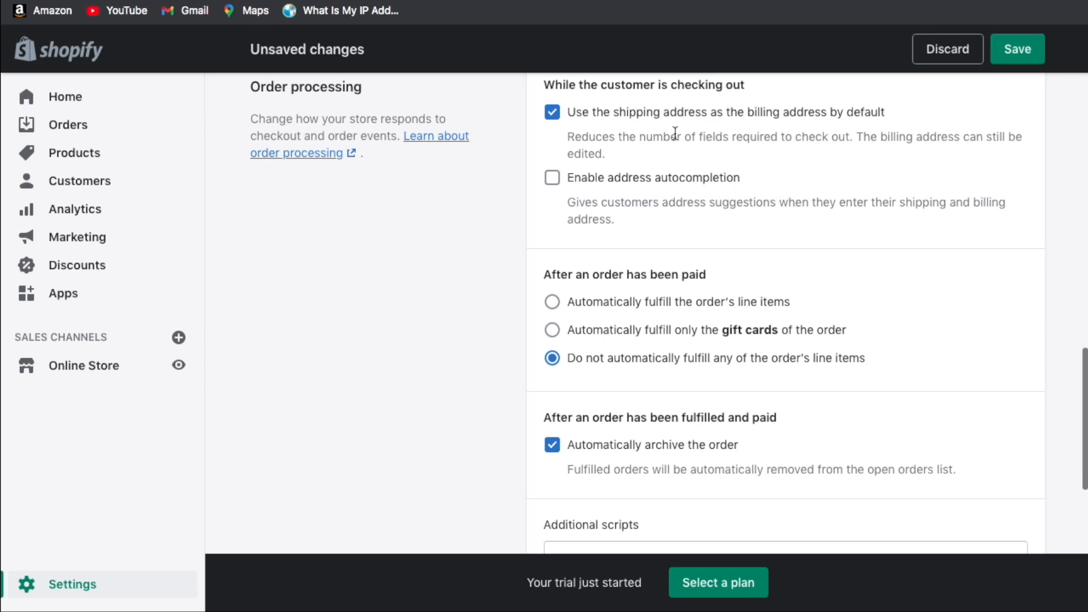
scroll(674, 132, "down", 2)
scroll(794, 340, "down", 1)
scroll(825, 439, "up", 1)
scroll(603, 238, "down", 2)
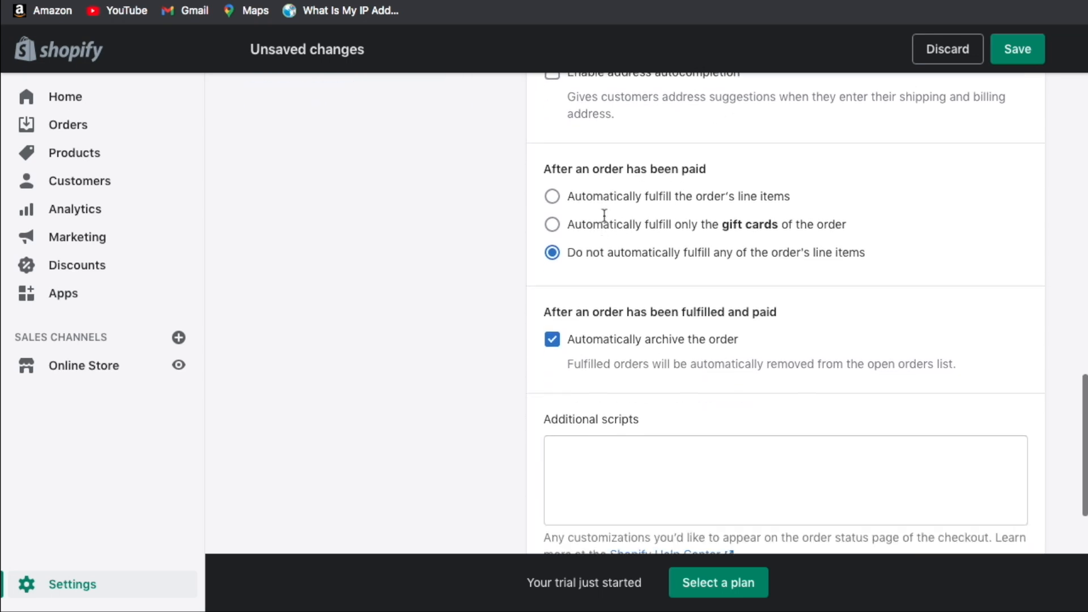
scroll(437, 236, "down", 1)
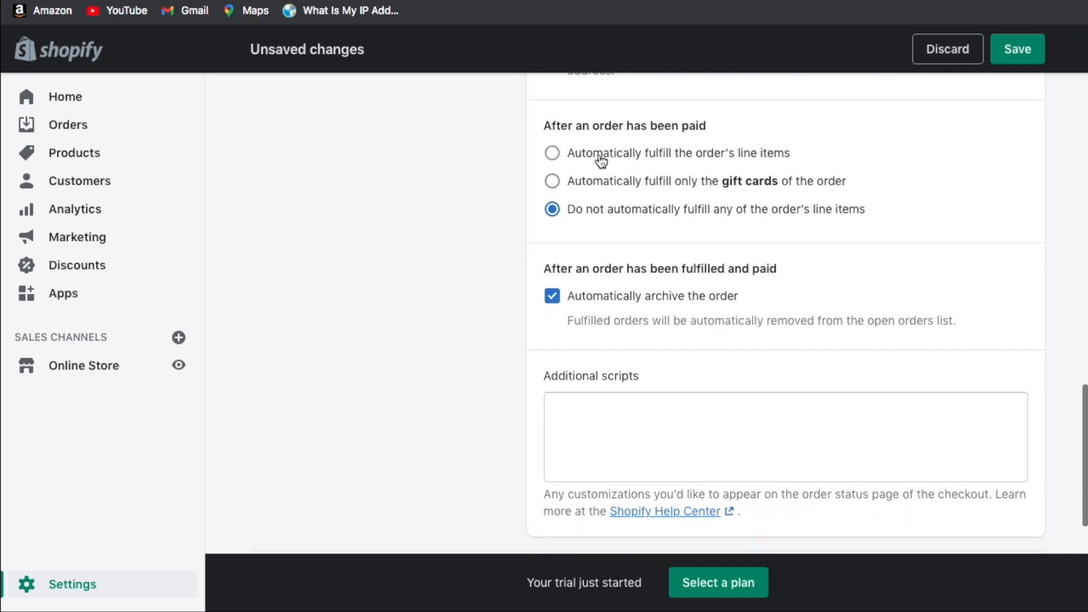
scroll(687, 242, "down", 1)
scroll(689, 244, "down", 1)
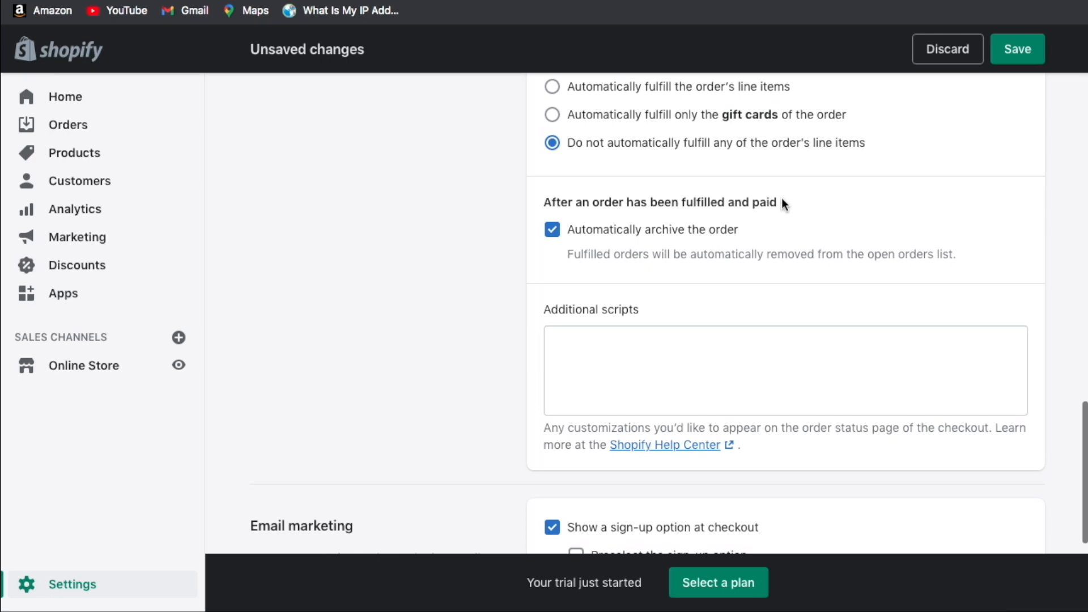
scroll(782, 204, "down", 2)
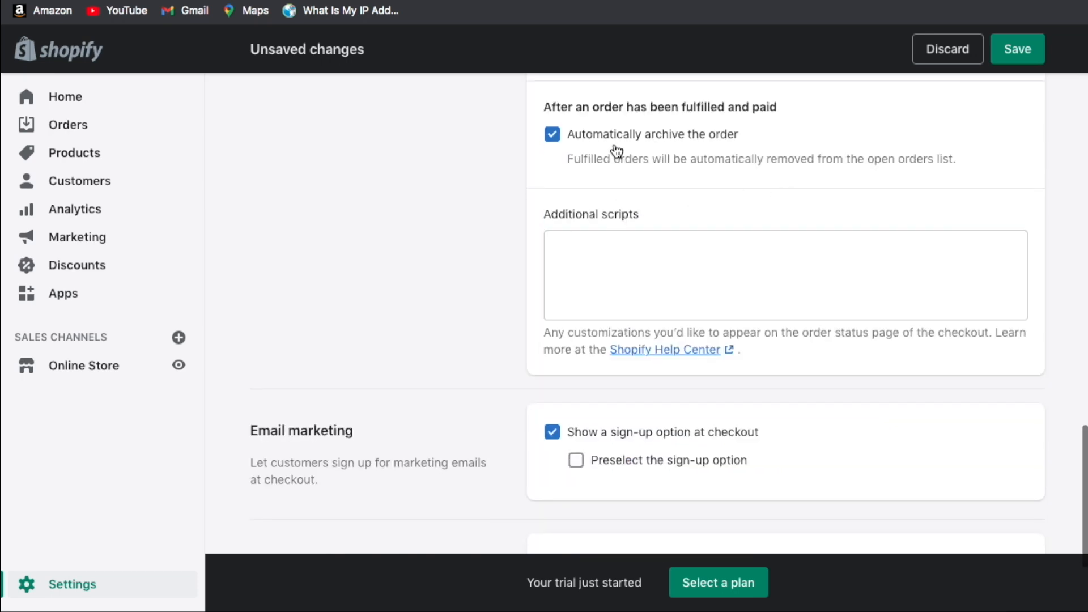
scroll(683, 165, "up", 1)
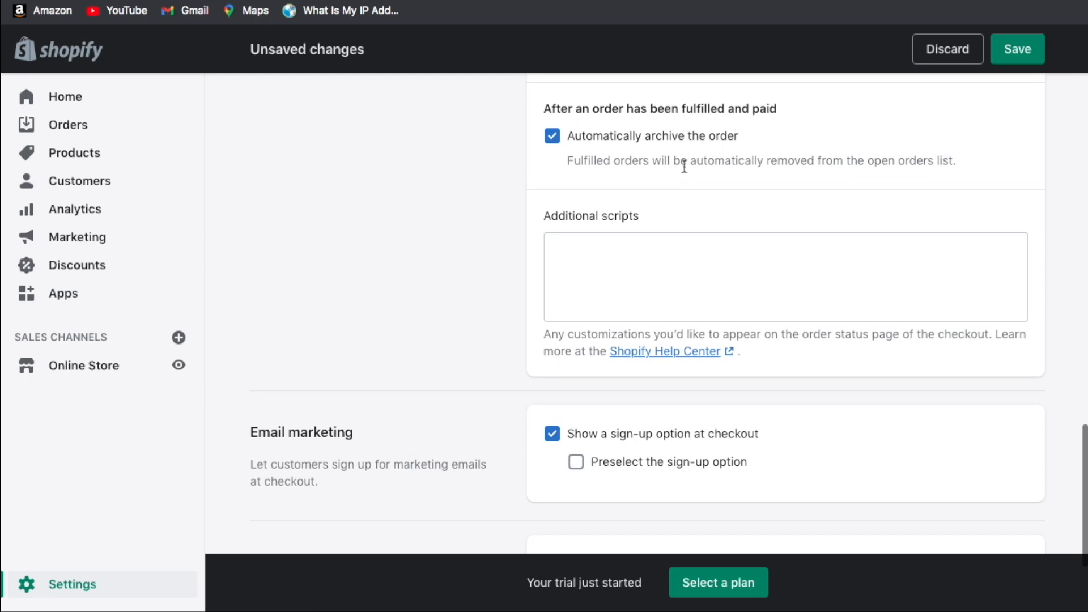
scroll(749, 154, "down", 1)
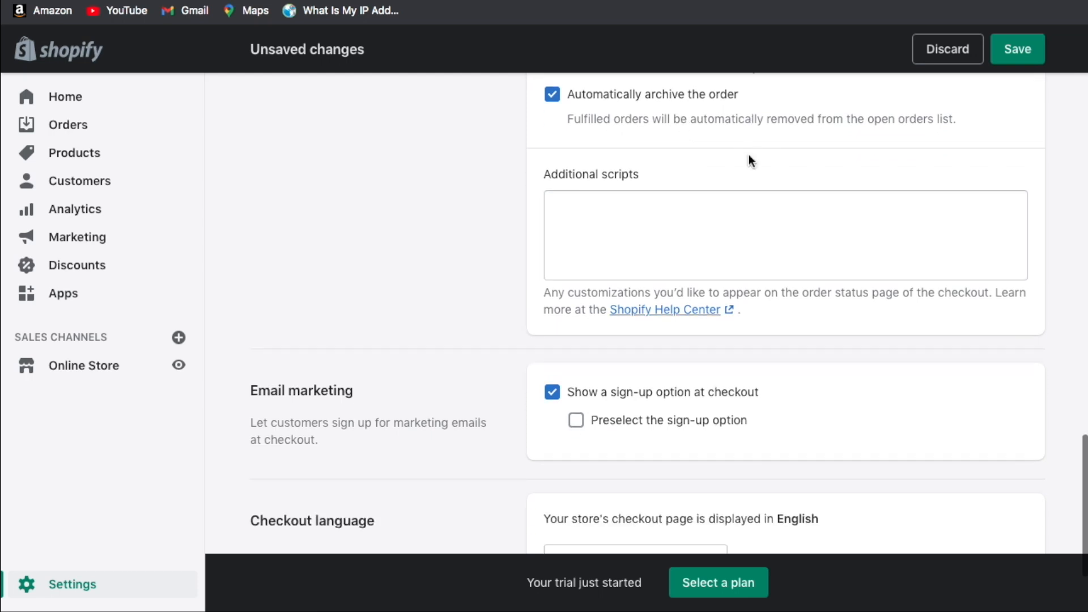
scroll(749, 154, "down", 3)
scroll(271, 253, "up", 2)
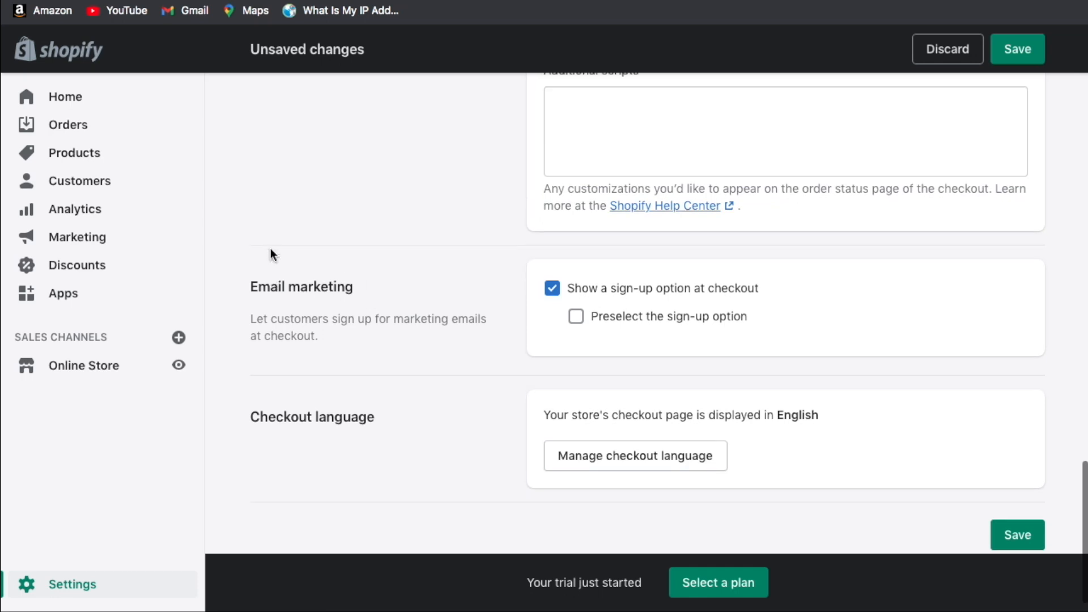
scroll(331, 354, "down", 2)
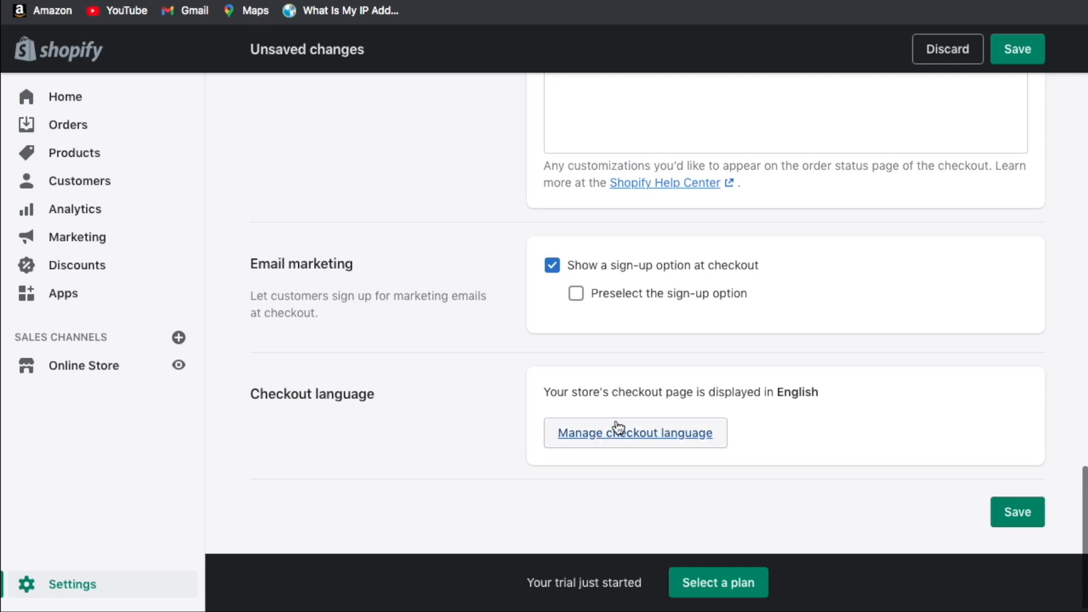
scroll(598, 396, "up", 15)
scroll(599, 397, "up", 2)
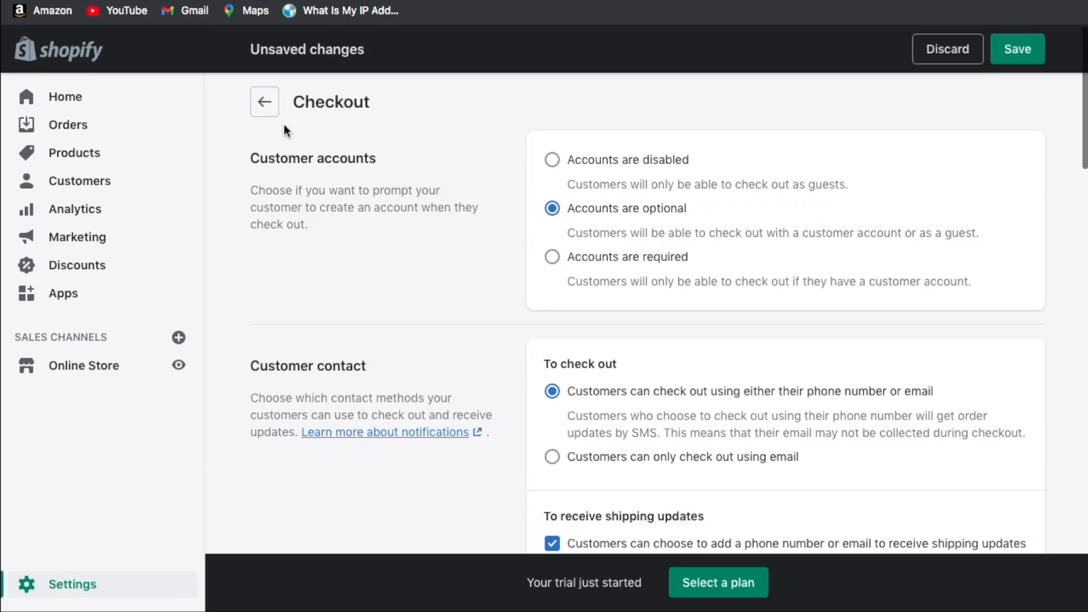
Make gift cards expire 30 days after purchase, then go back to Settings.
left_click(271, 109)
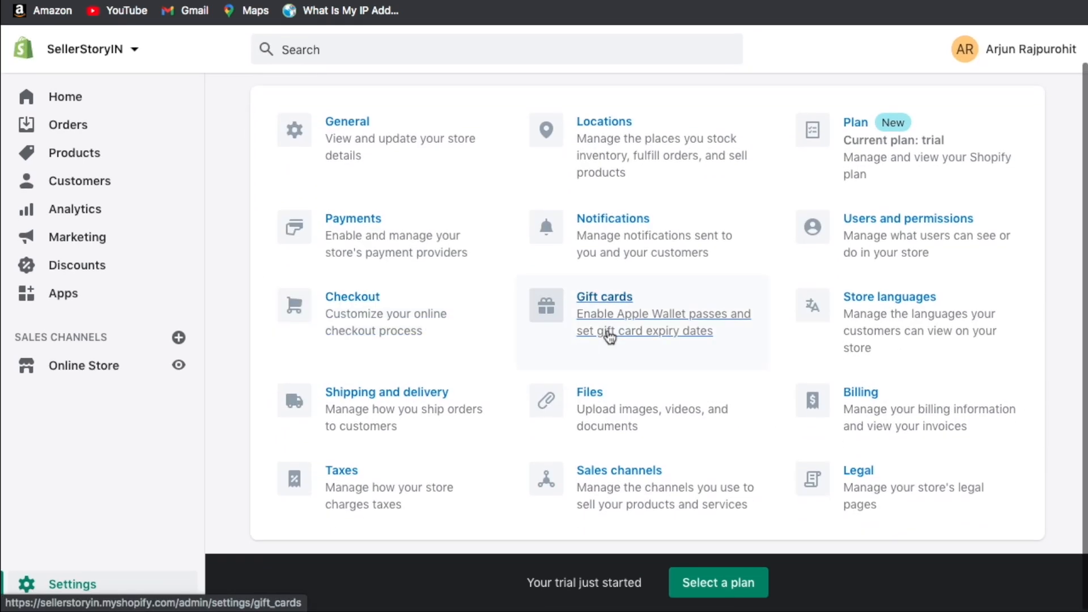
left_click(610, 336)
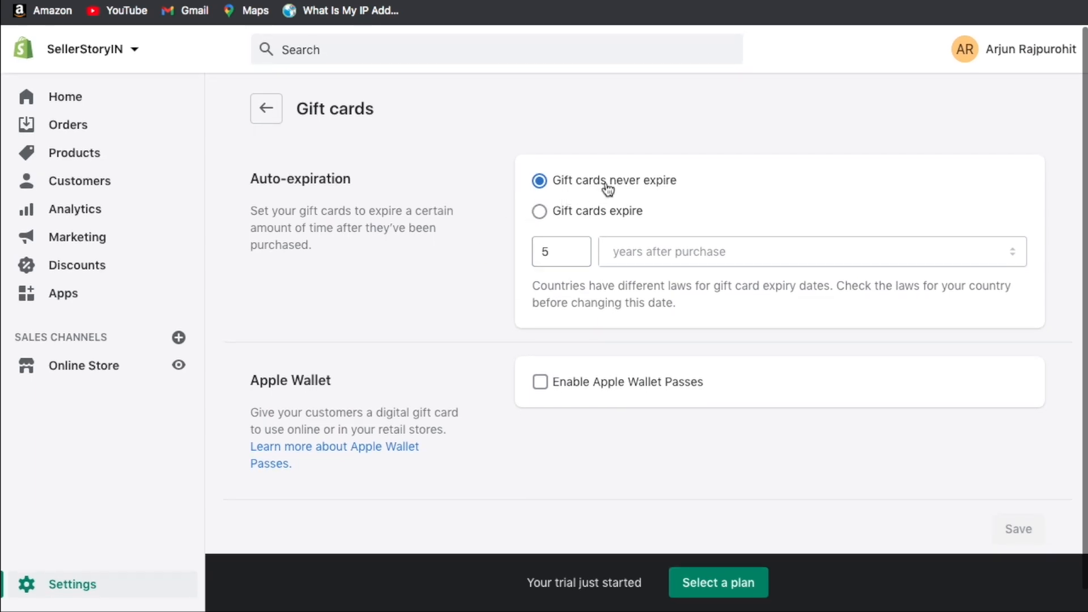
left_click(584, 216)
left_click(549, 244)
left_click_drag(561, 253, 526, 261)
type("1")
left_click(676, 257)
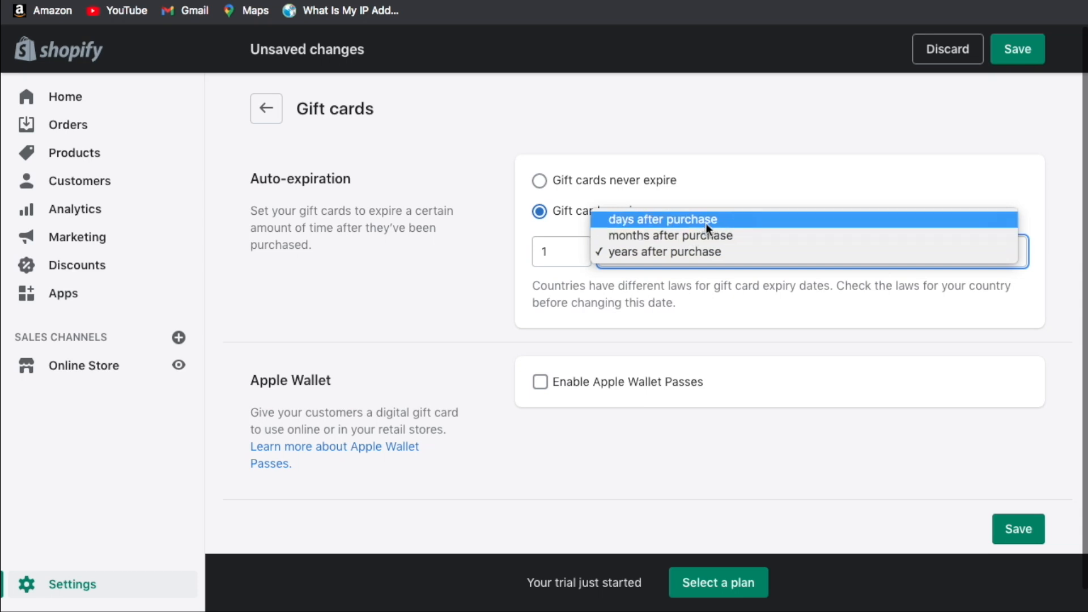
left_click(706, 224)
left_click(564, 250)
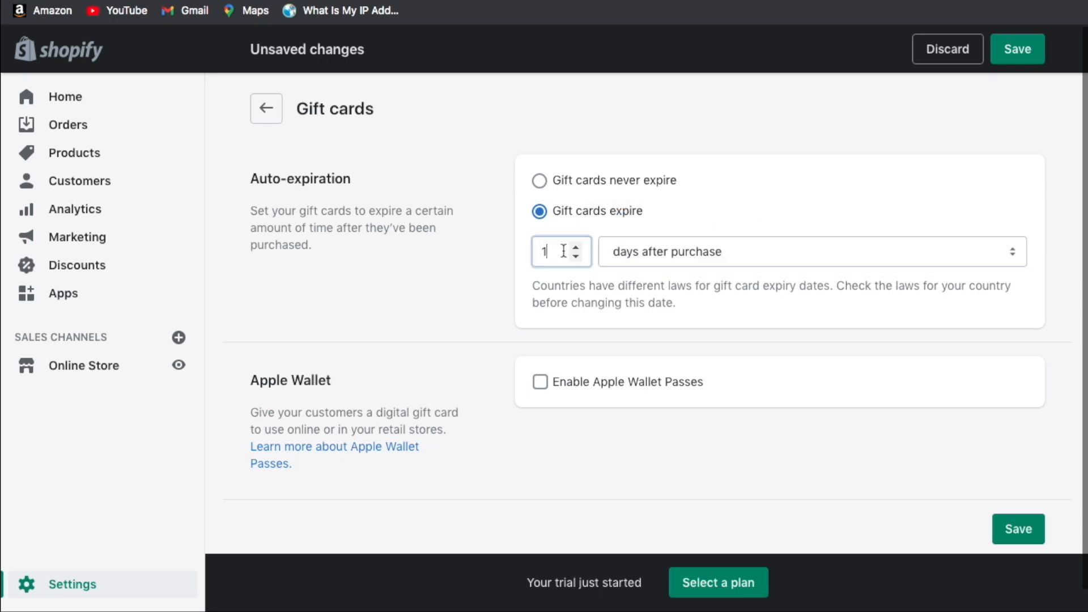
key("BackSpace")
type("30")
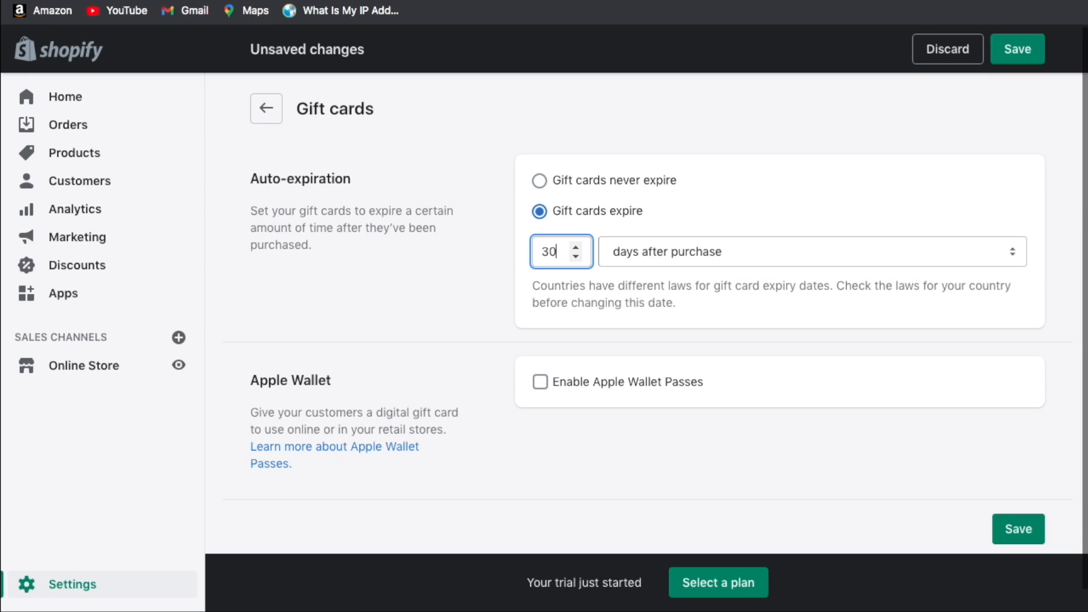
left_click(724, 296)
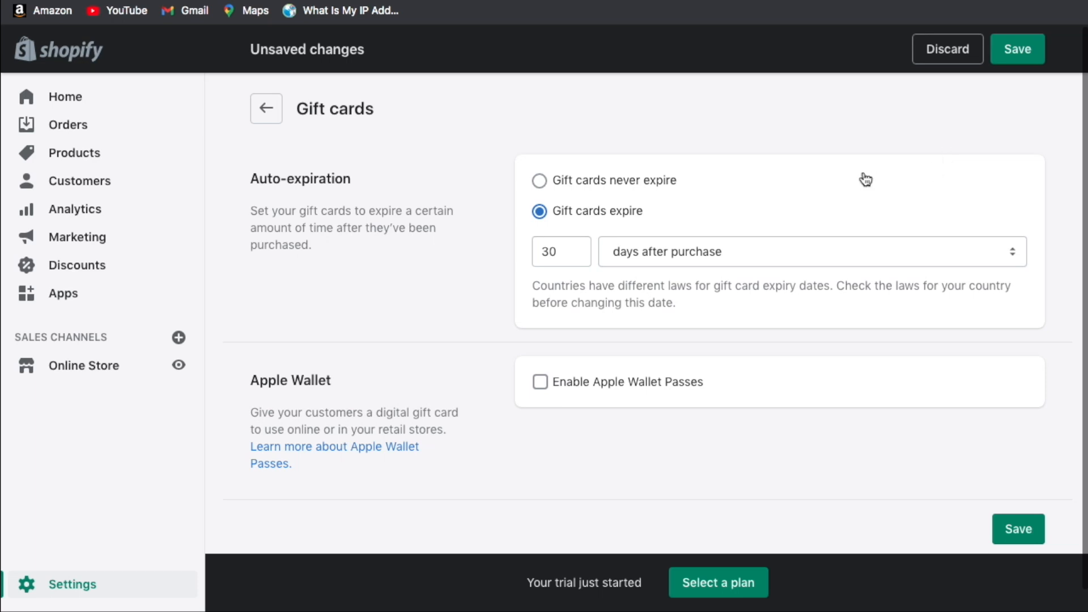
left_click(267, 109)
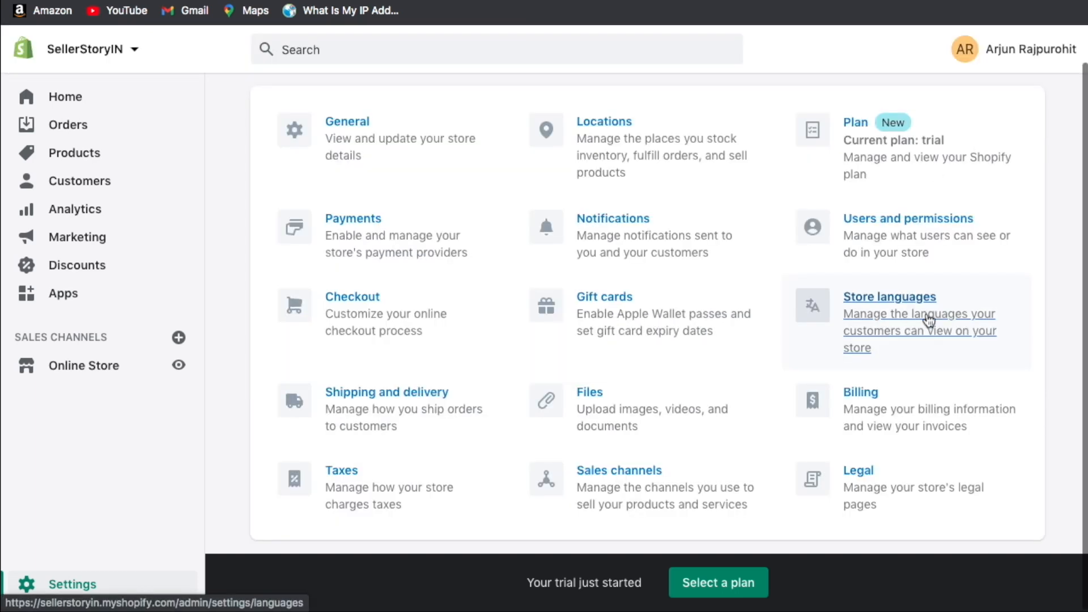
Open the general shipping rates: Domestic (India) Standard Free, Rest of World Standard ₹1,500.00.
left_click(928, 320)
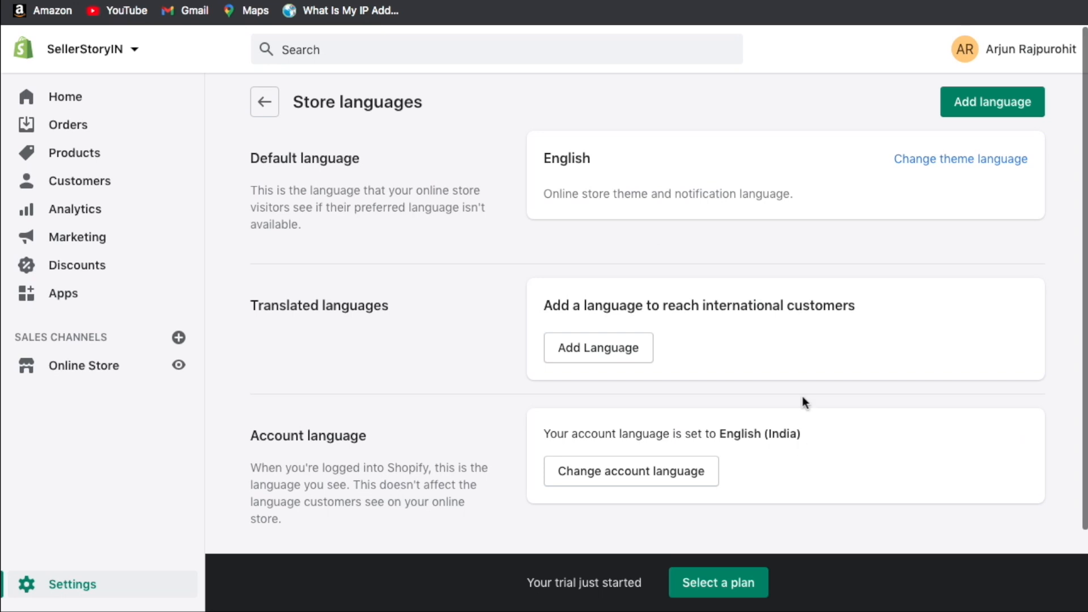
left_click(267, 102)
scroll(740, 284, "down", 1)
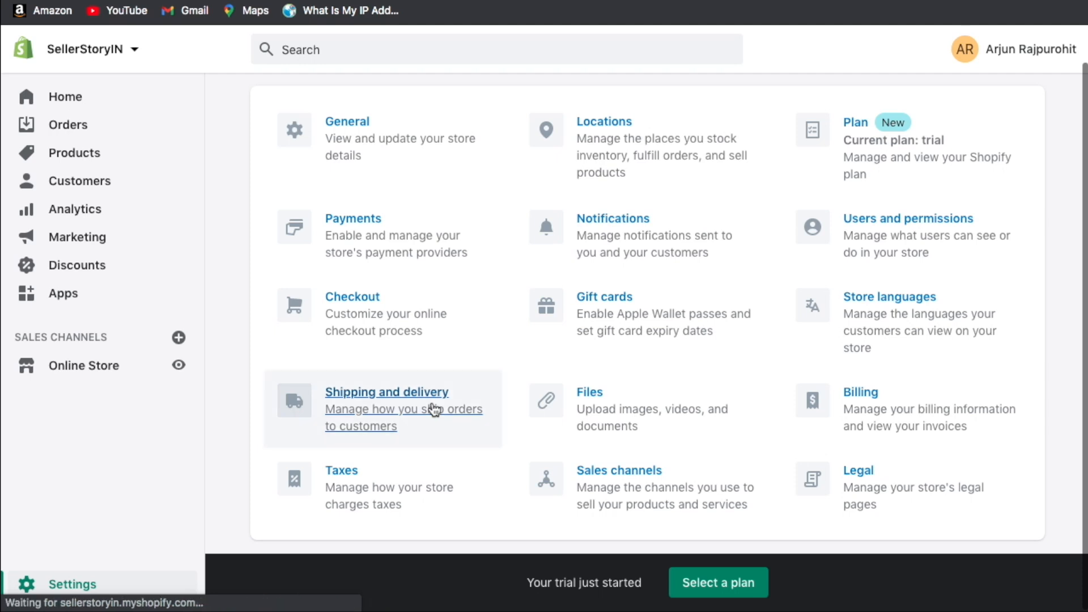
left_click(434, 409)
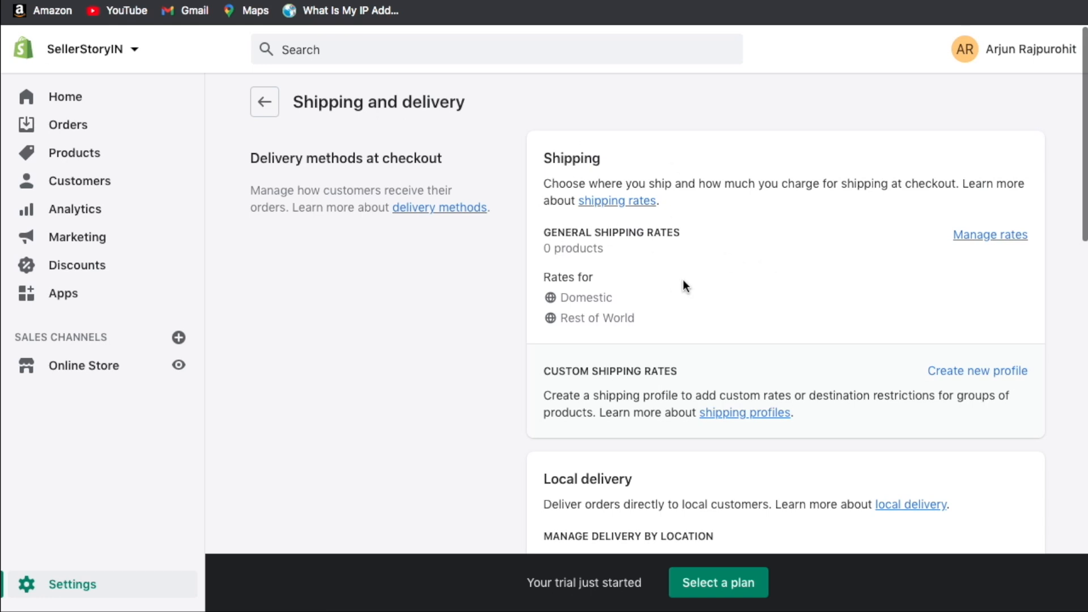
left_click(975, 235)
scroll(522, 232, "down", 10)
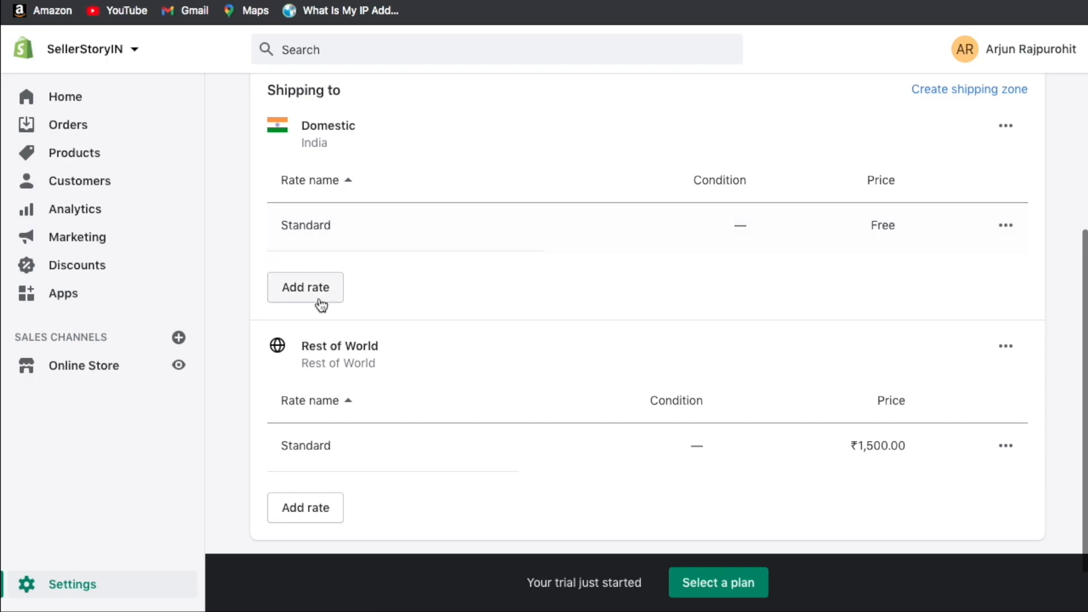
Start a Domestic rate named Free Shipping with an order-price condition of 5000–50000.
left_click(316, 294)
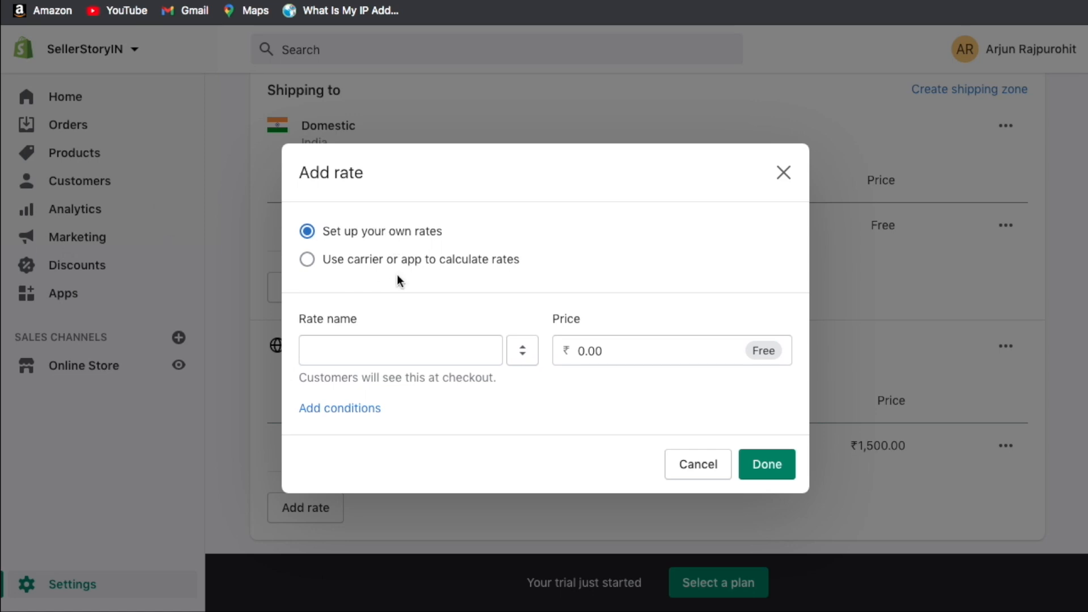
double_click(383, 232)
type("Free Shipping")
left_click(633, 307)
left_click(340, 407)
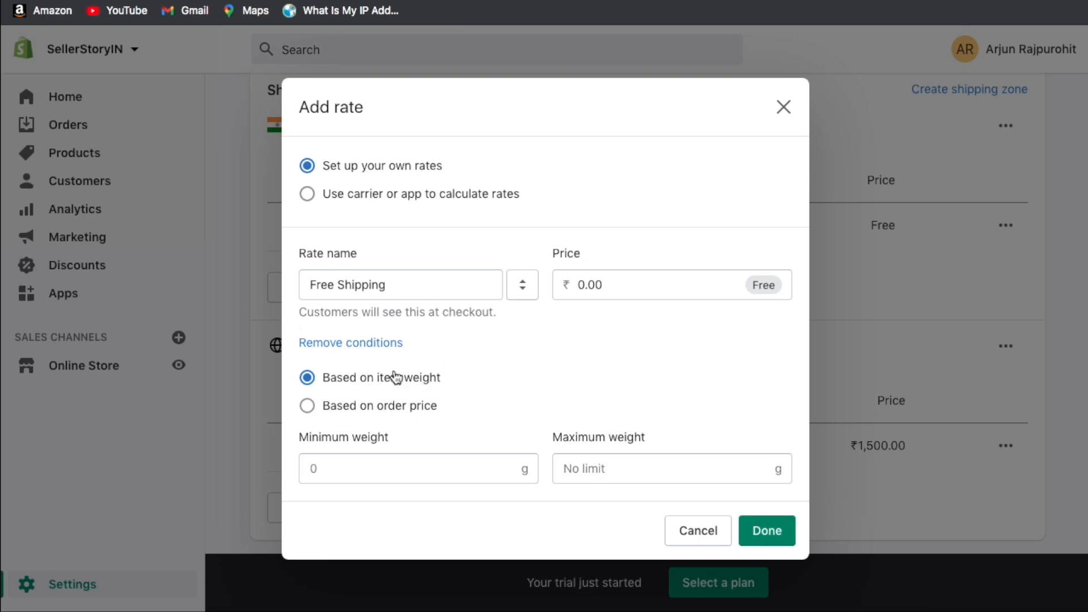
left_click(389, 406)
left_click(396, 461)
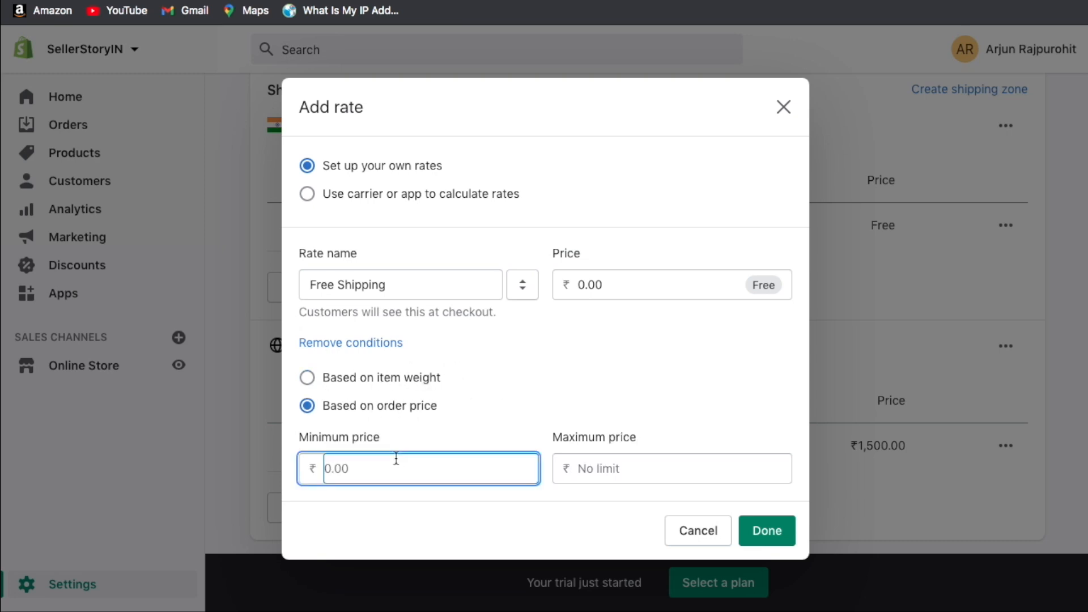
type("5000")
key("Tab")
type("50000")
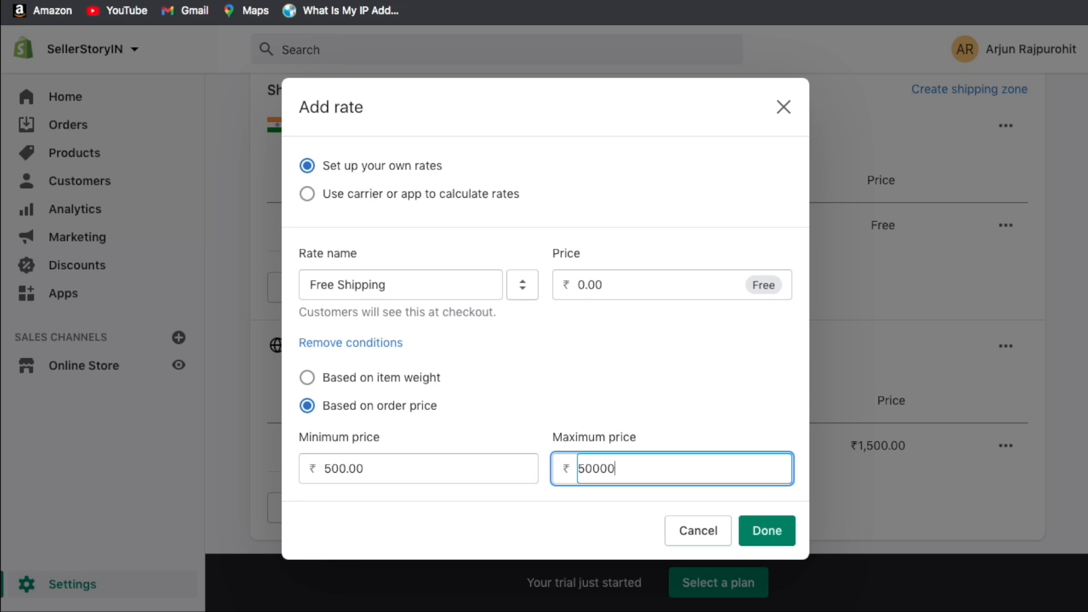
Switch the condition to item weight and set the range to 401–1000 g.
left_click(361, 386)
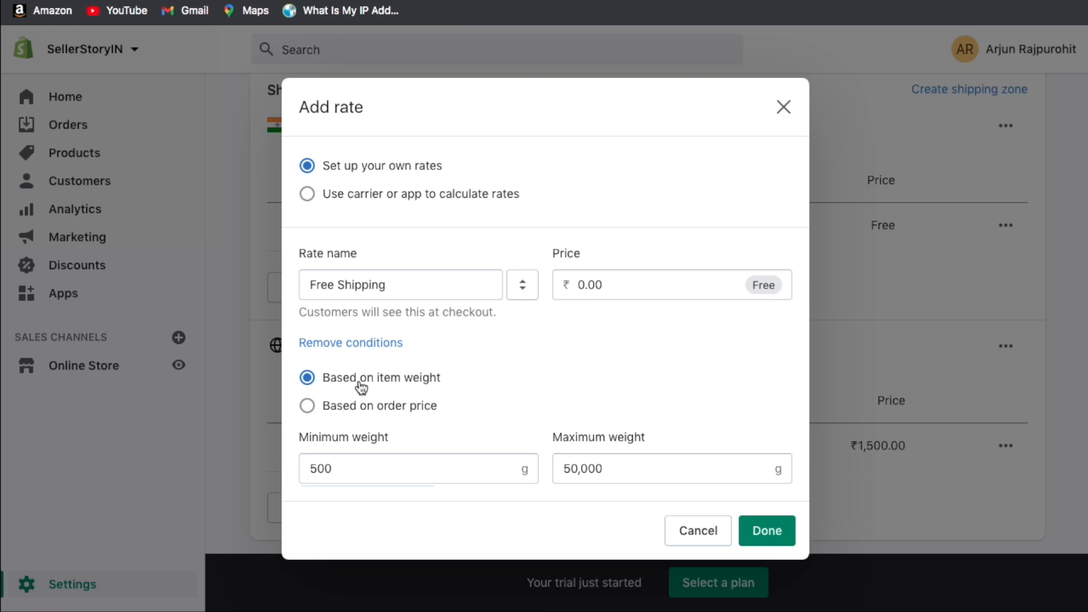
double_click(348, 476)
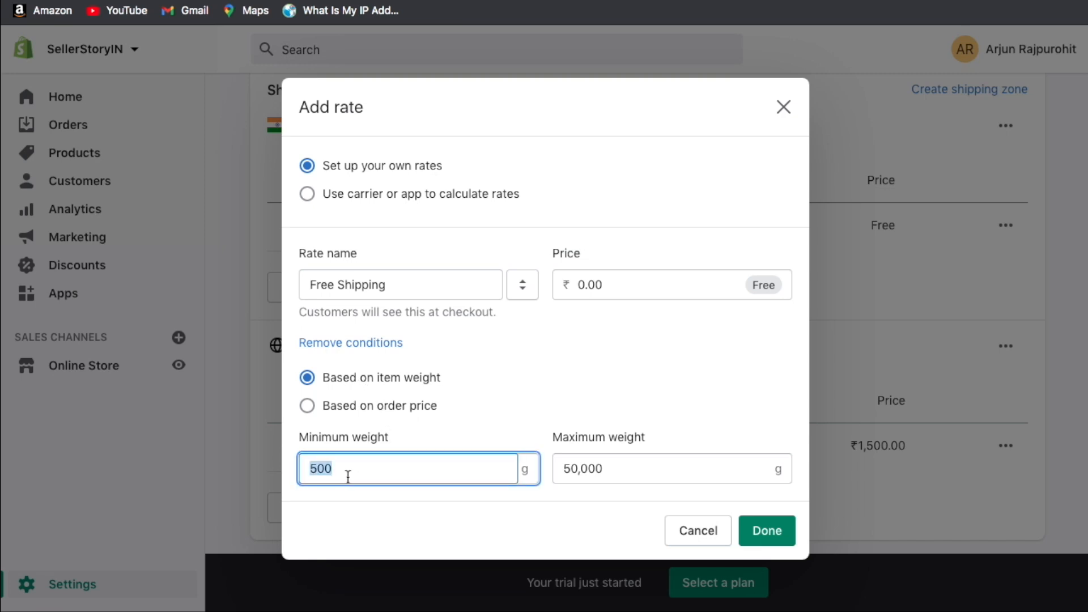
type("40")
key("BackSpace")
key("BackSpace")
type("10")
key("Tab")
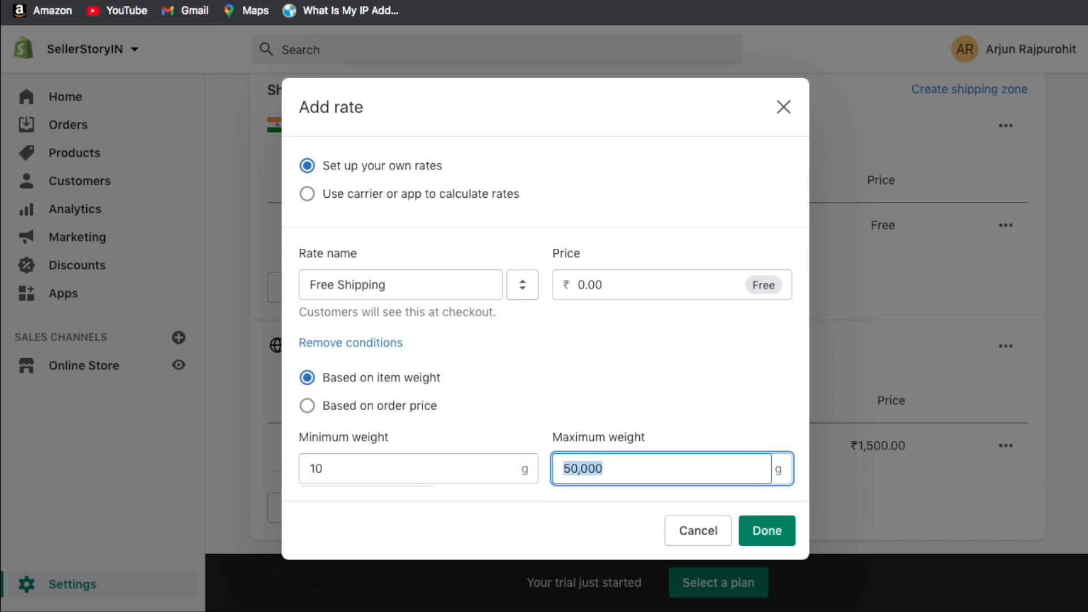
type("400")
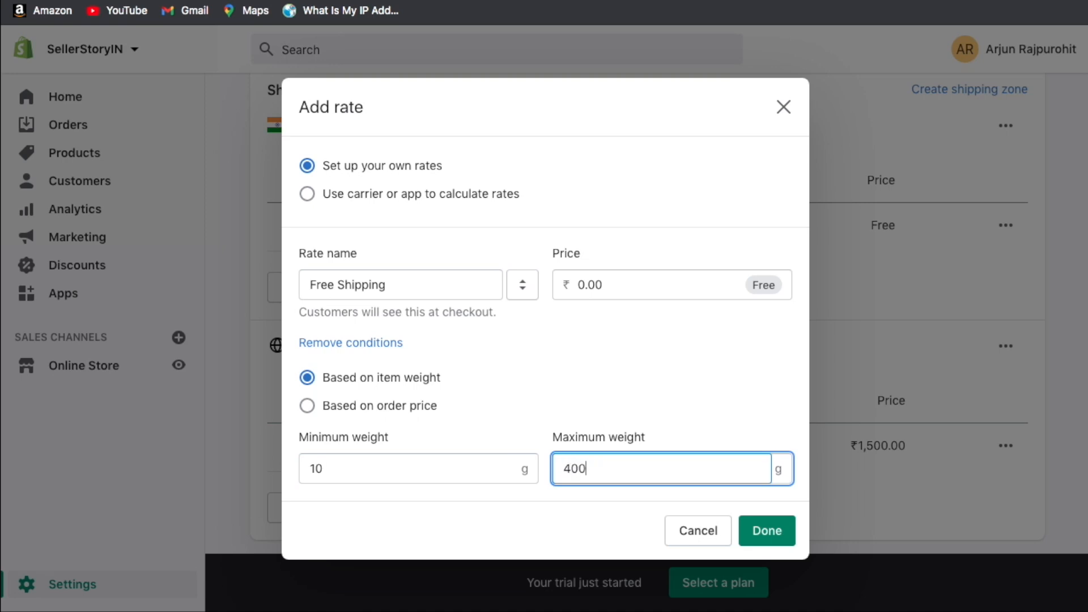
double_click(345, 467)
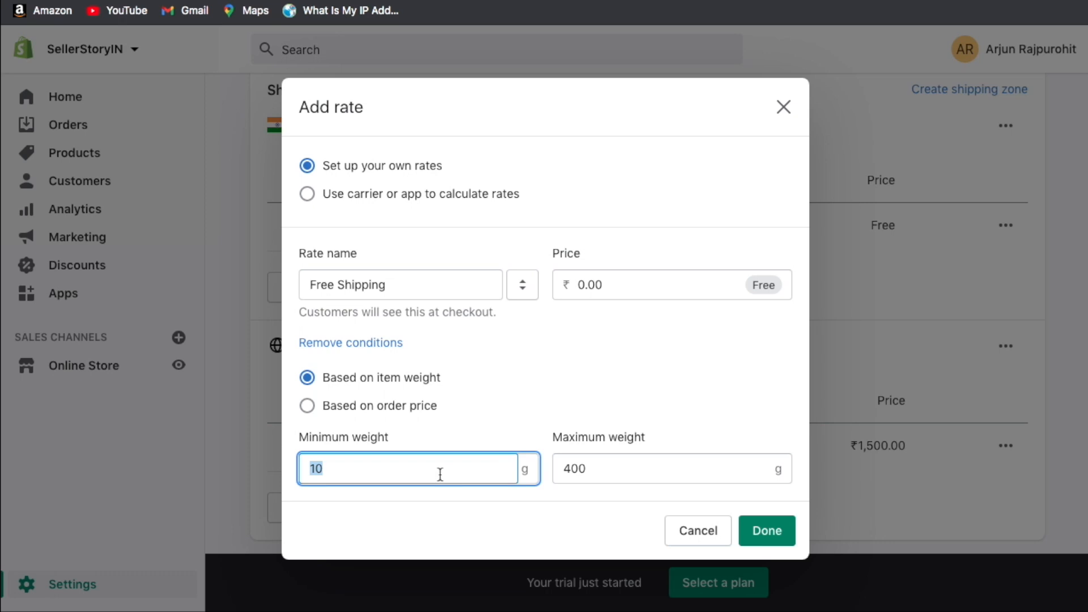
type("401")
double_click(610, 468)
type("1000")
Set the rate price to ₹60.00 and rename it Upto 1 KG Shipping.
left_click(647, 284)
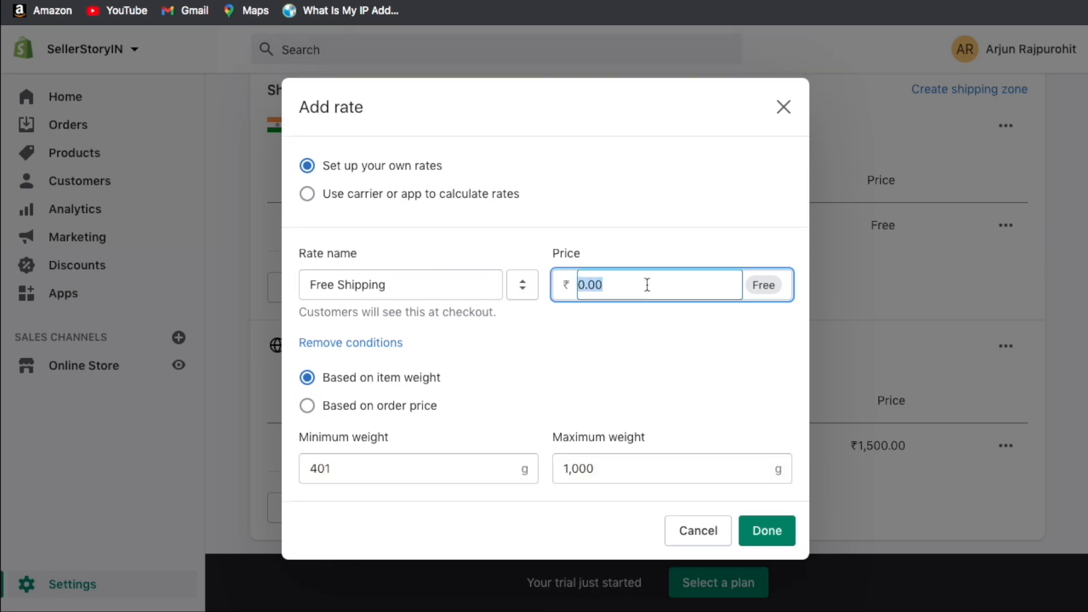
type("60")
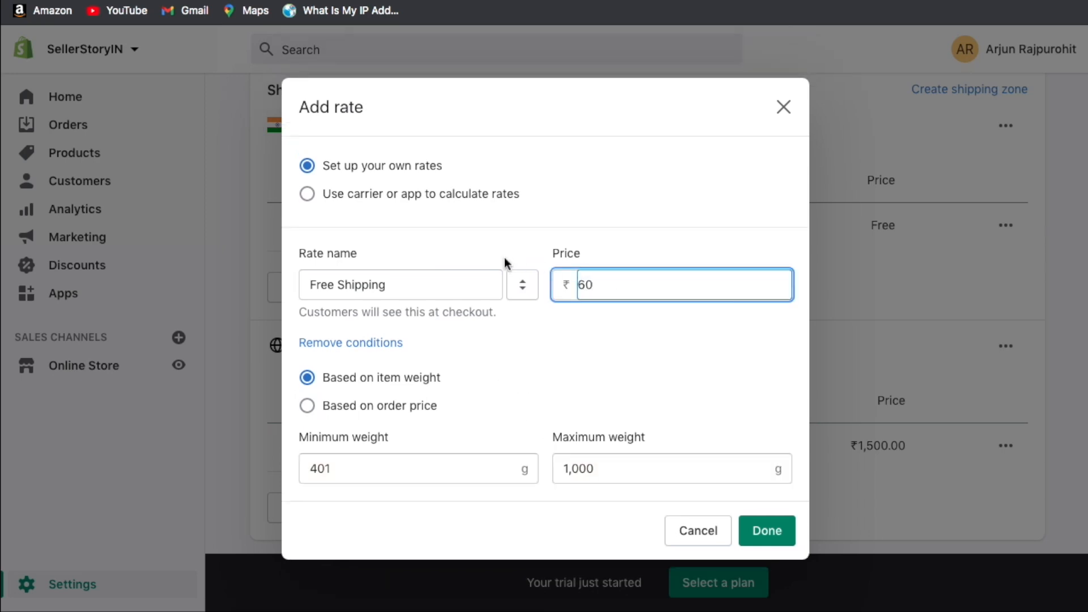
double_click(323, 285)
type("Upti")
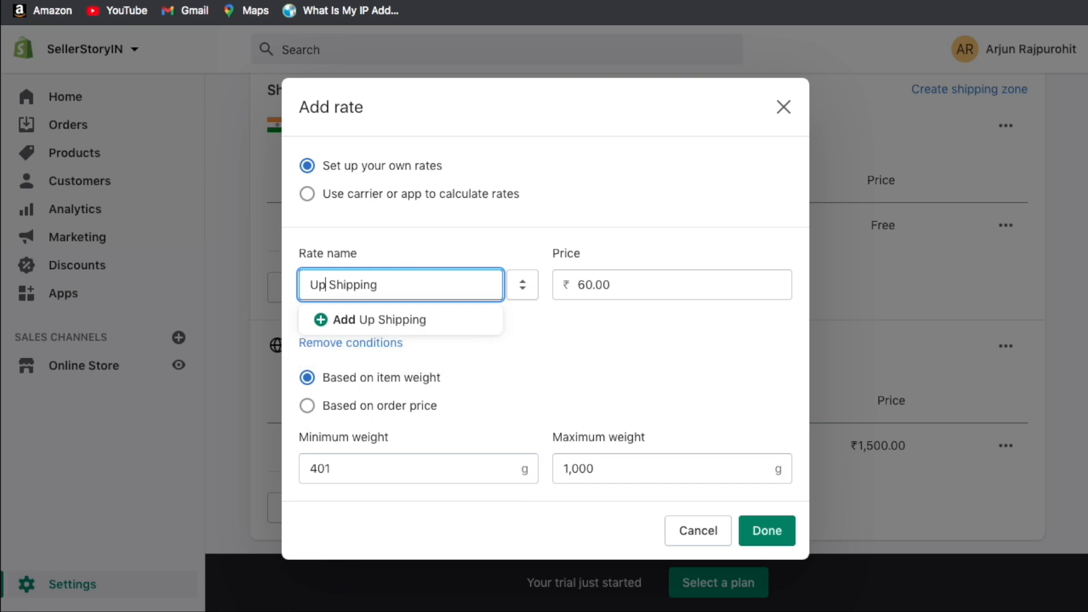
key("BackSpace")
type("o 1 KG")
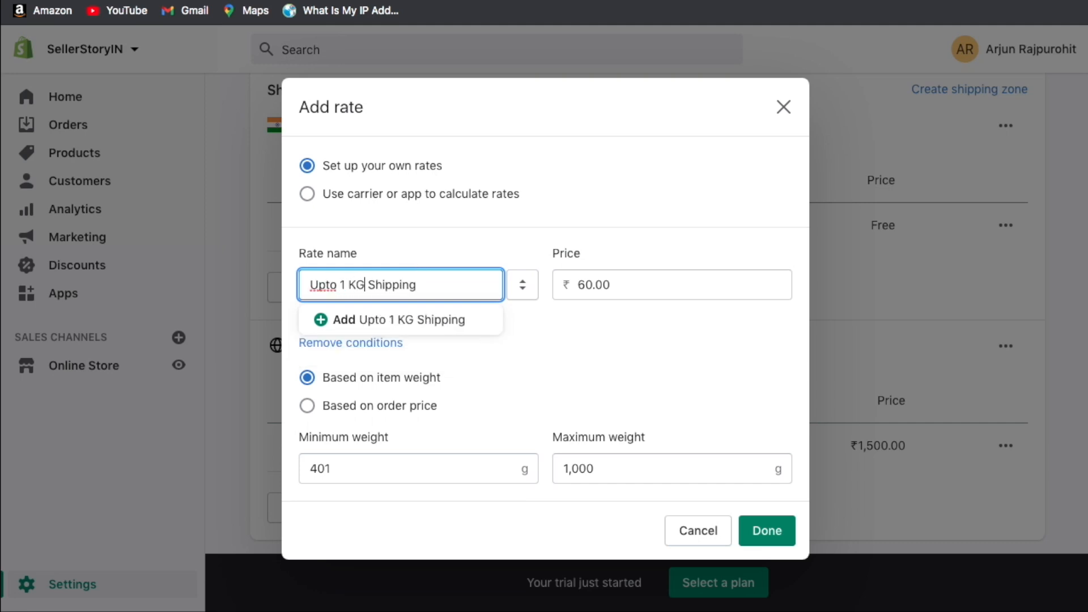
left_click(387, 247)
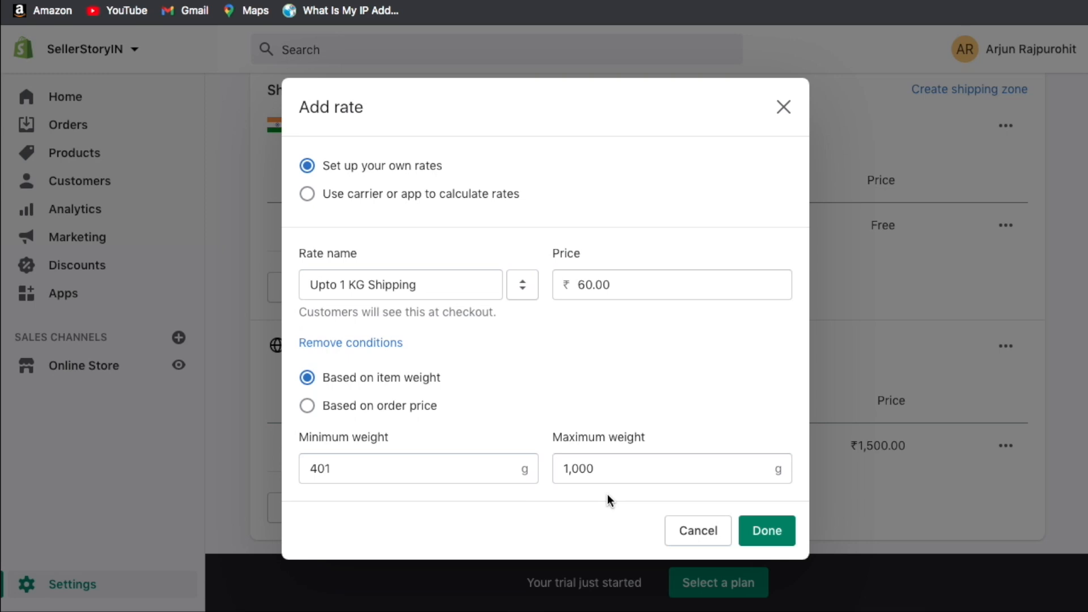
Toggle the condition back to item weight and cancel the rate without saving.
left_click(368, 406)
left_click(401, 379)
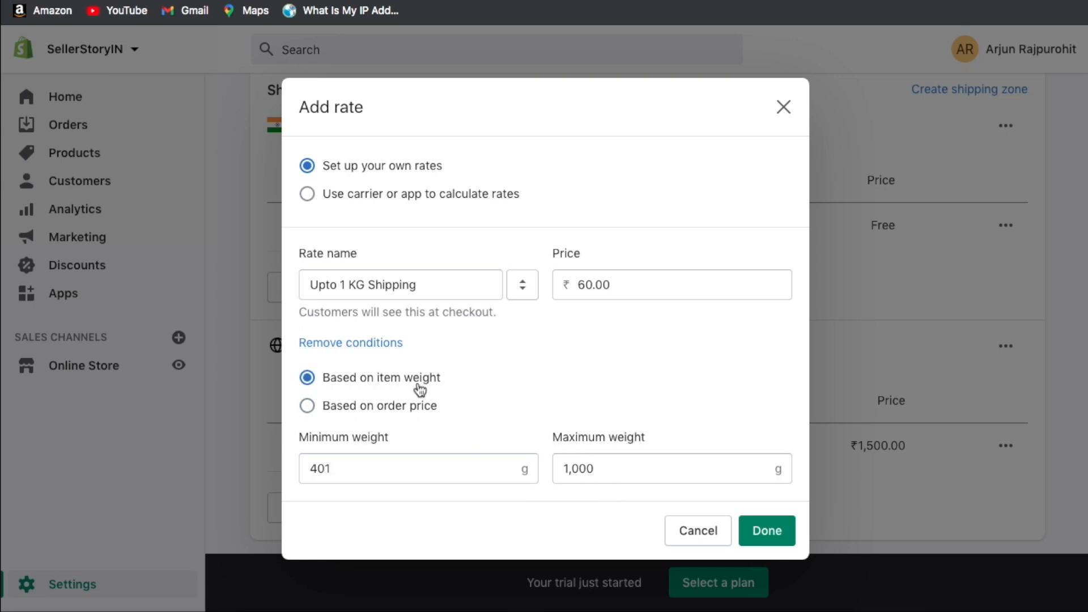
left_click(698, 532)
Return to Shipping and delivery settings and scroll down to Packing slips.
scroll(682, 349, "up", 6)
left_click(264, 104)
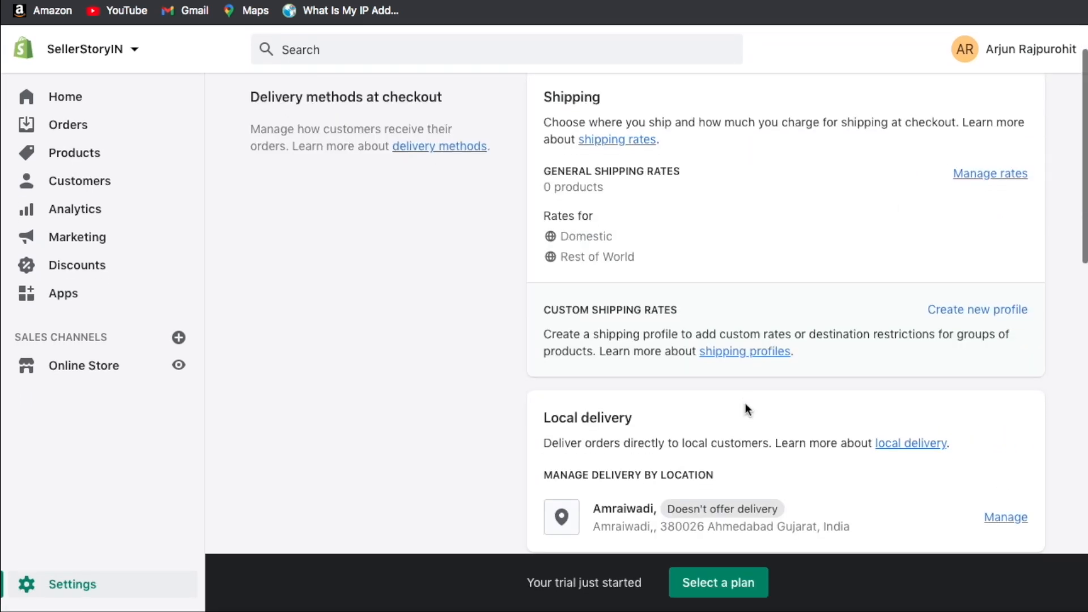
scroll(746, 403, "down", 3)
scroll(746, 403, "down", 2)
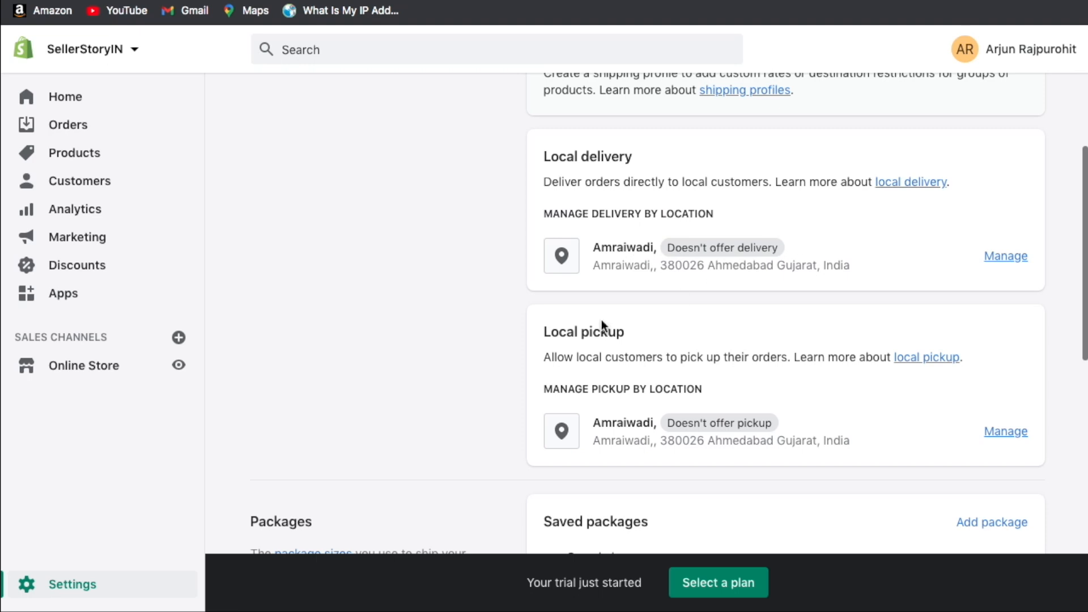
scroll(745, 318, "down", 3)
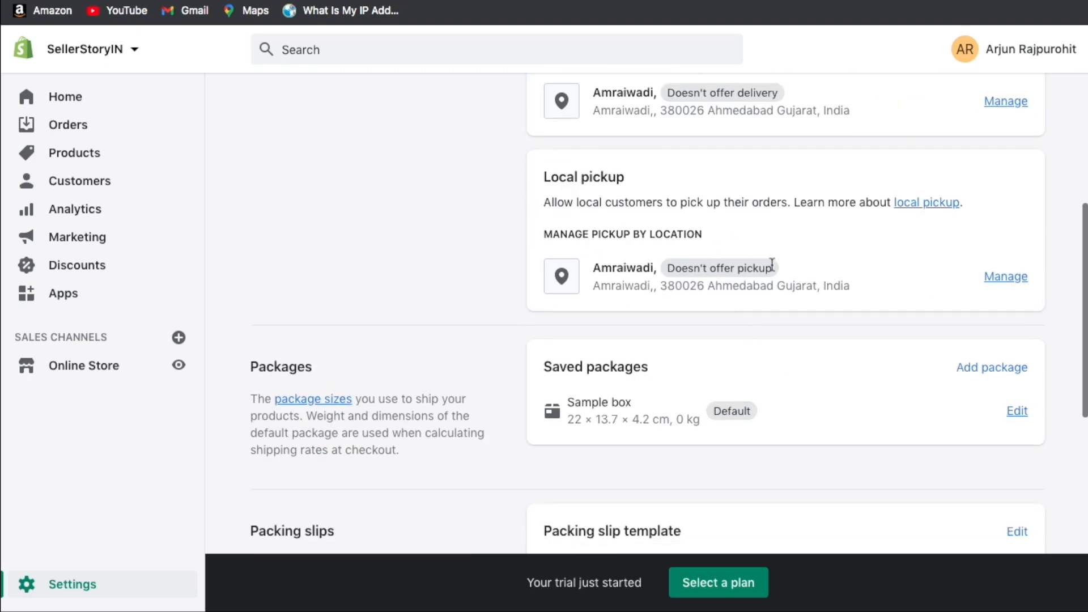
scroll(772, 265, "down", 2)
scroll(587, 288, "down", 3)
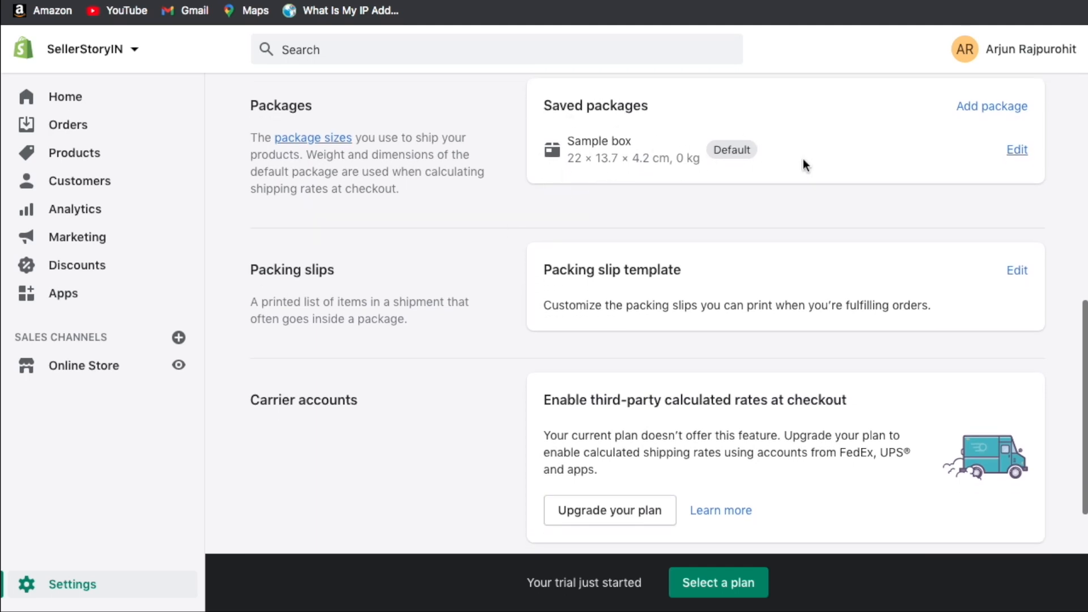
scroll(804, 160, "up", 1)
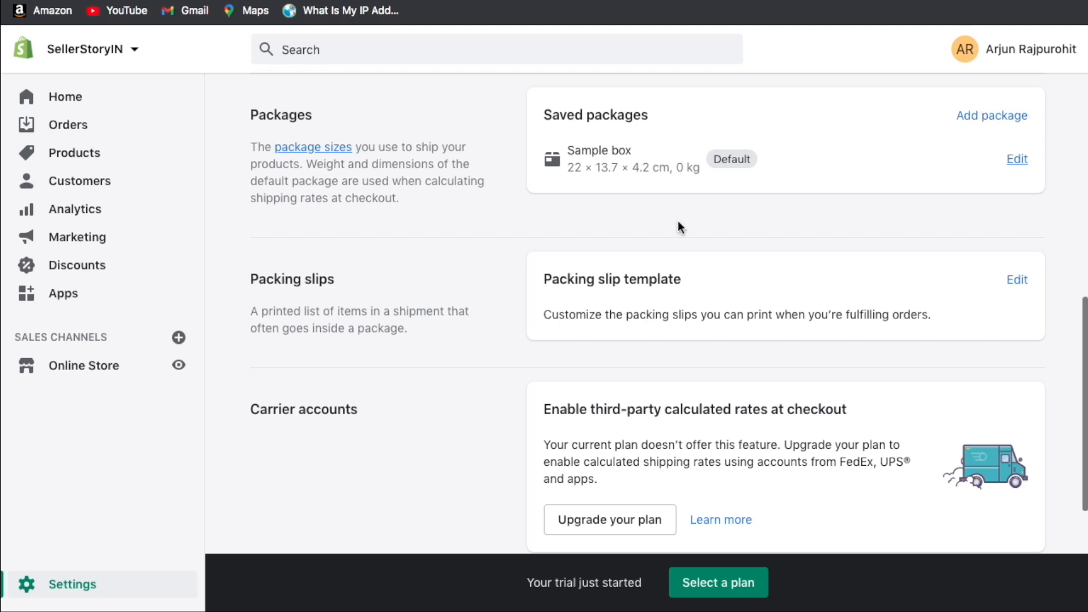
scroll(679, 227, "down", 3)
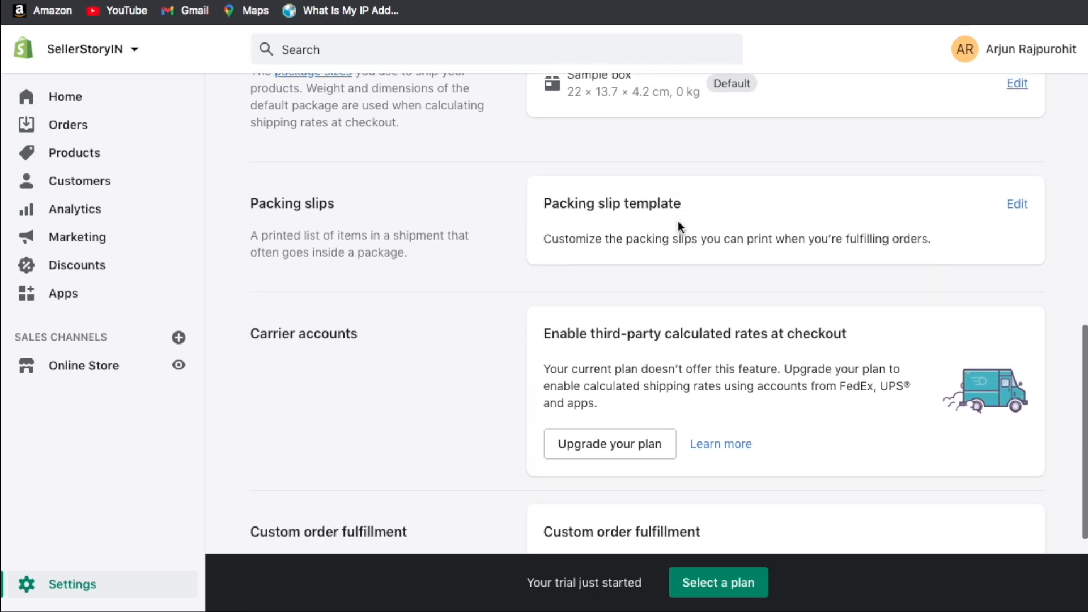
Open the packing slip template in the code editor.
left_click_drag(548, 169, 750, 211)
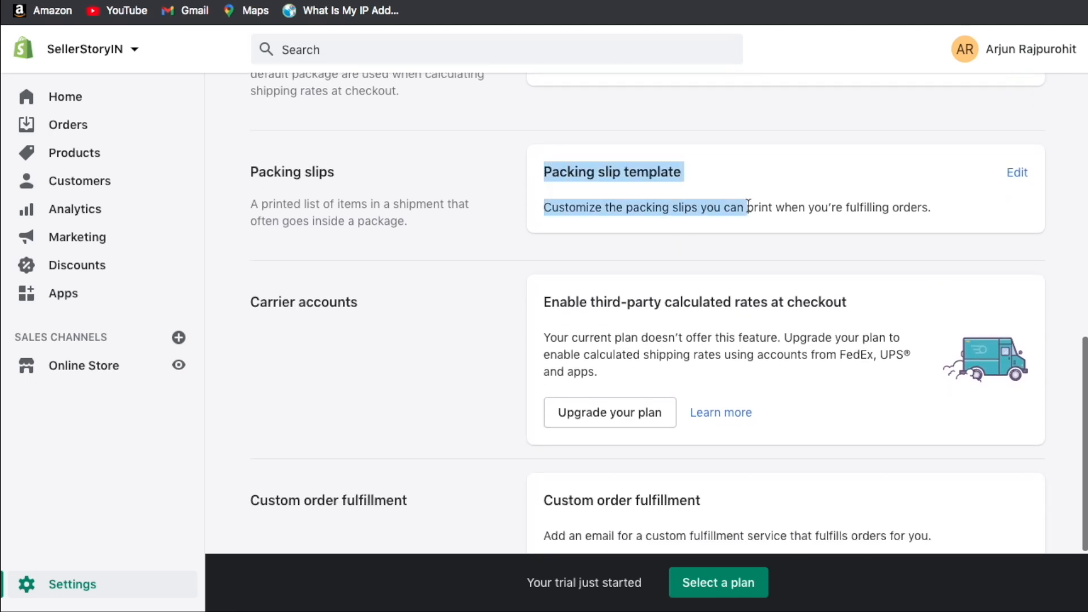
left_click(750, 205)
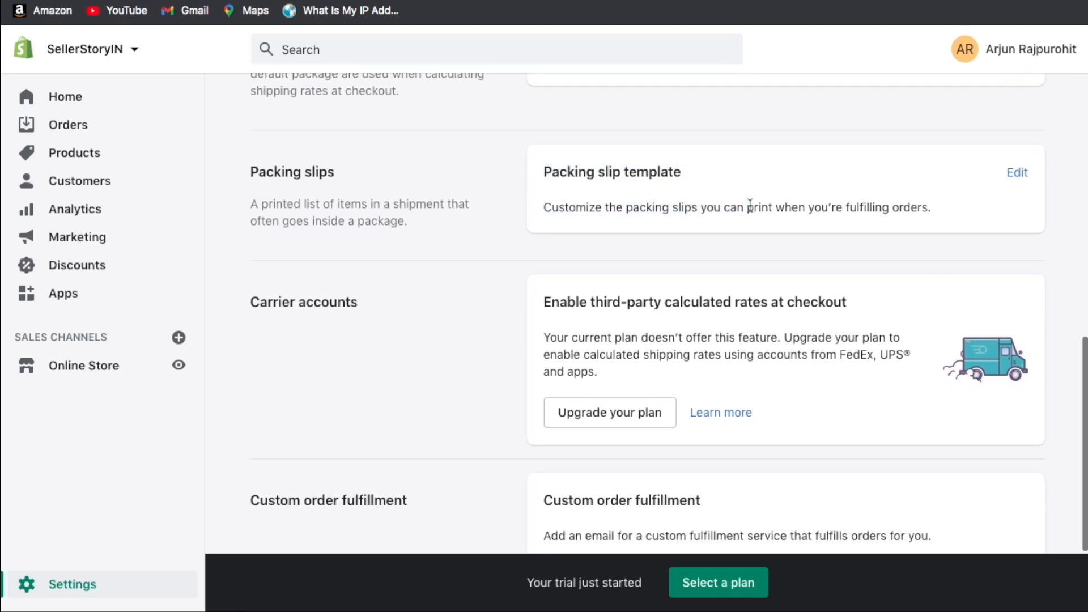
left_click(1021, 186)
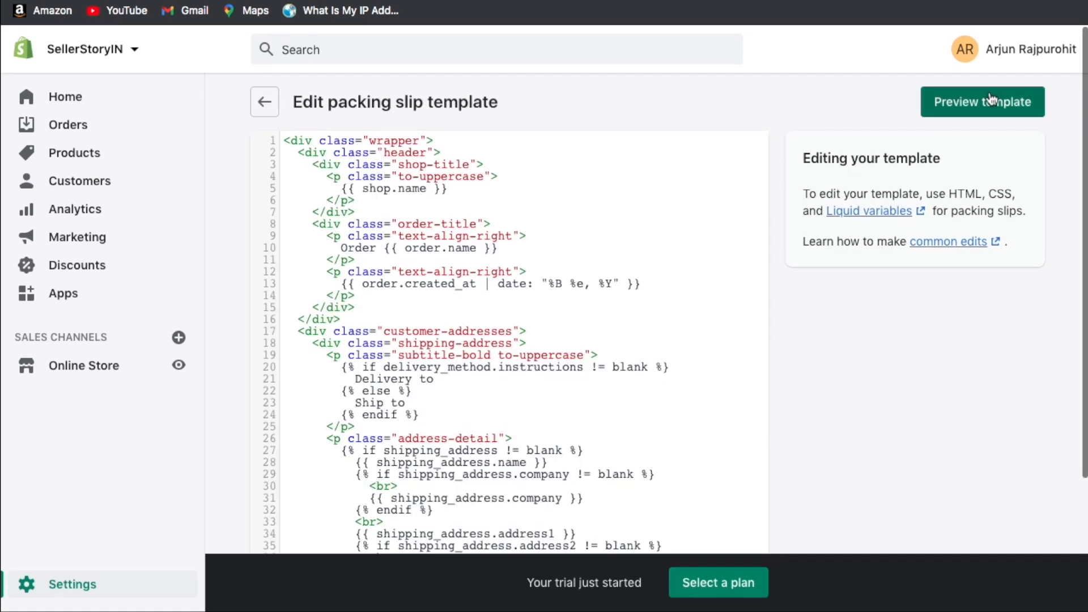
left_click(991, 101)
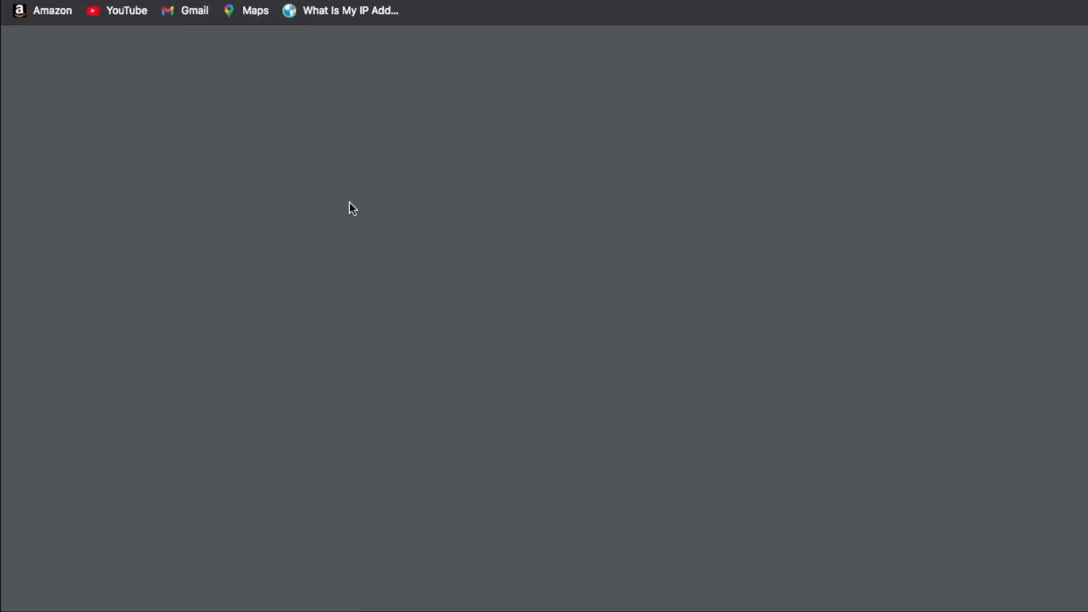
scroll(627, 278, "down", 5)
scroll(627, 277, "up", 6)
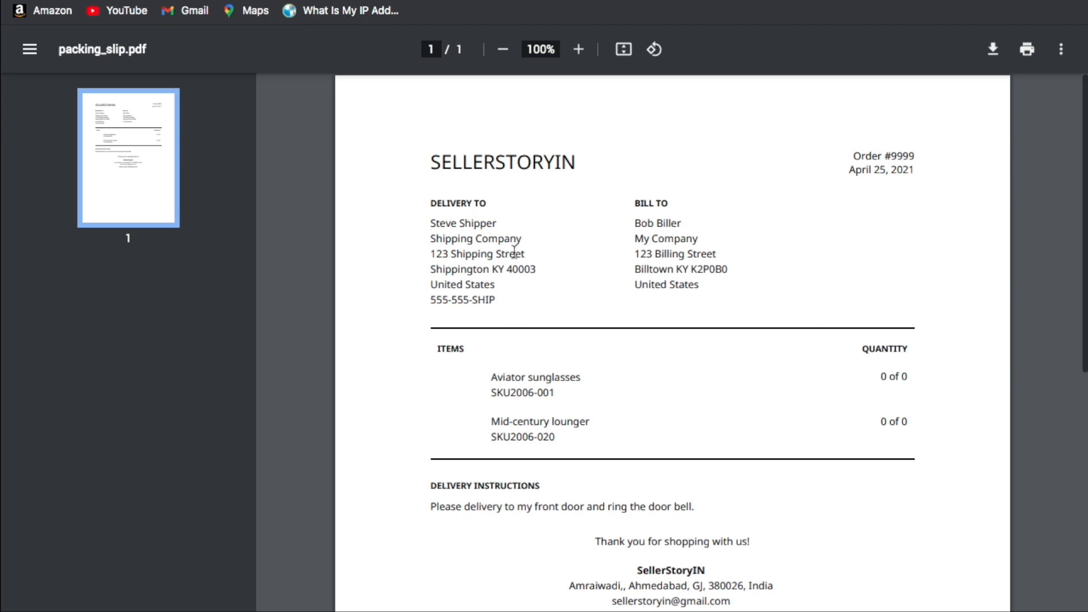
key("ctrl+w")
left_click(263, 102)
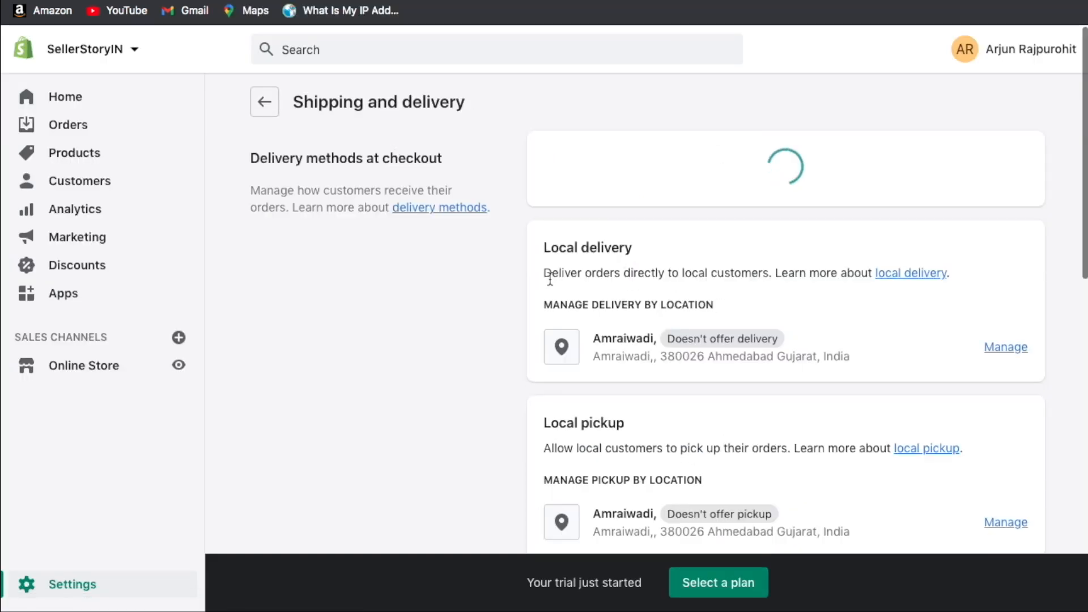
Browse the carrier accounts and custom fulfillment sections, then go back to the Settings overview.
scroll(549, 278, "down", 6)
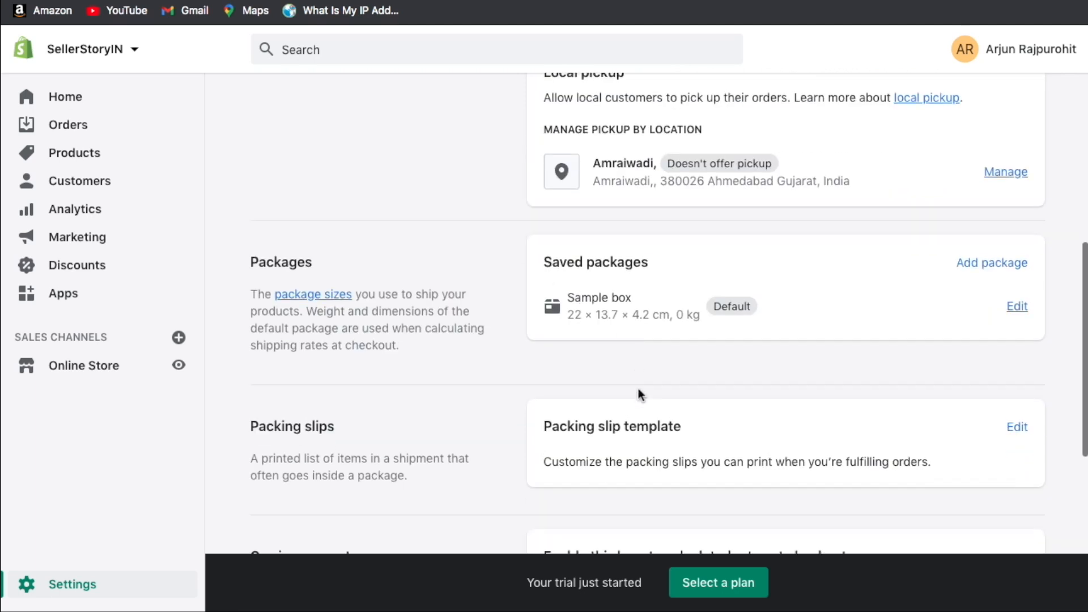
scroll(639, 374, "down", 6)
left_click_drag(266, 228, 334, 227)
left_click(334, 226)
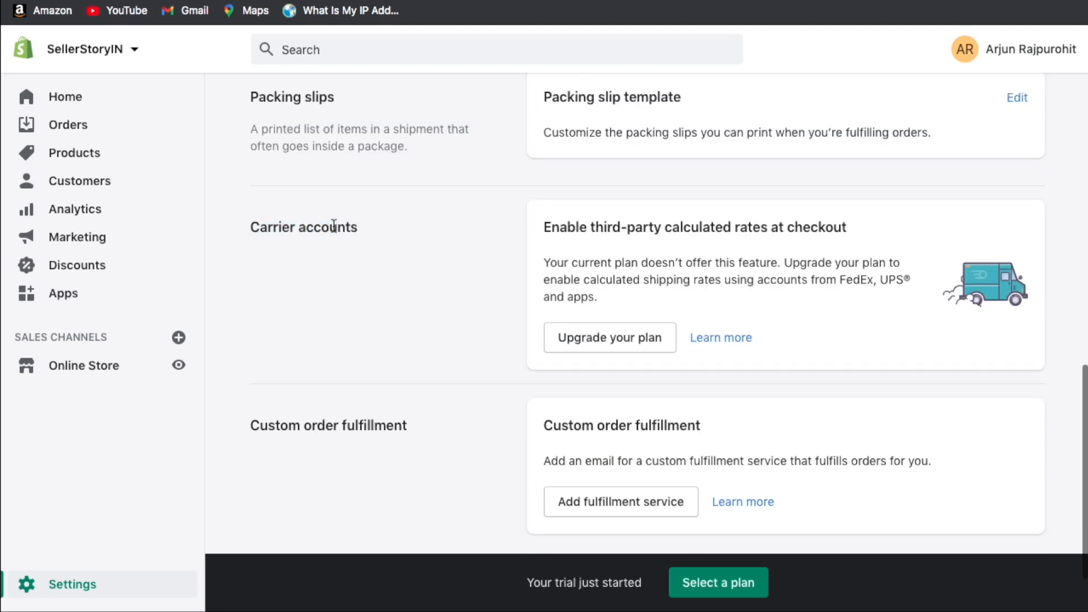
scroll(651, 294, "up", 1)
double_click(651, 298)
left_click(685, 297)
scroll(685, 297, "up", 2)
scroll(685, 298, "up", 1)
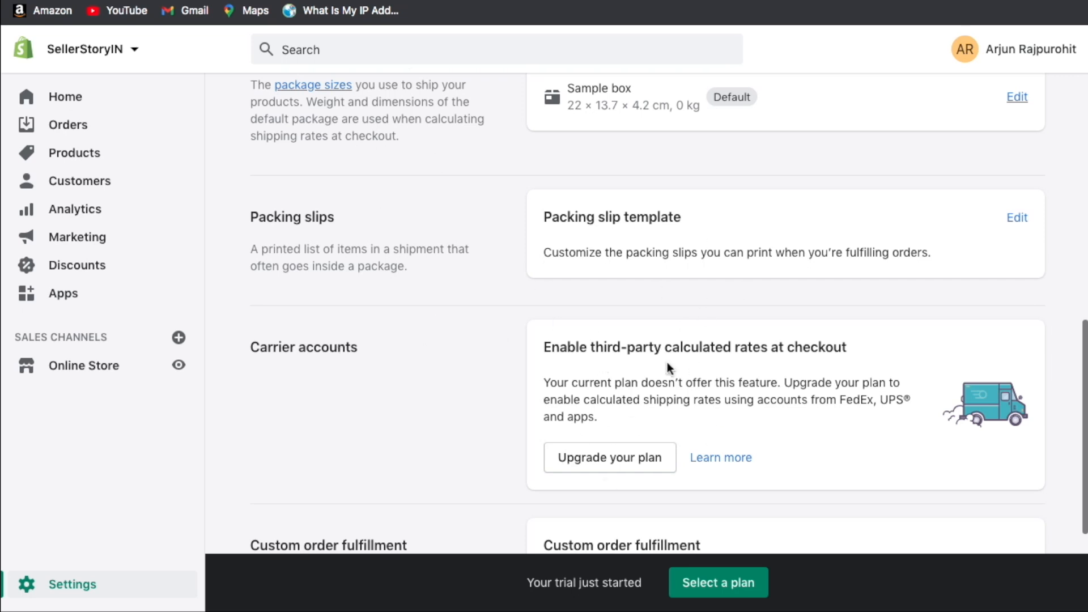
scroll(668, 362, "up", 1)
scroll(668, 362, "down", 4)
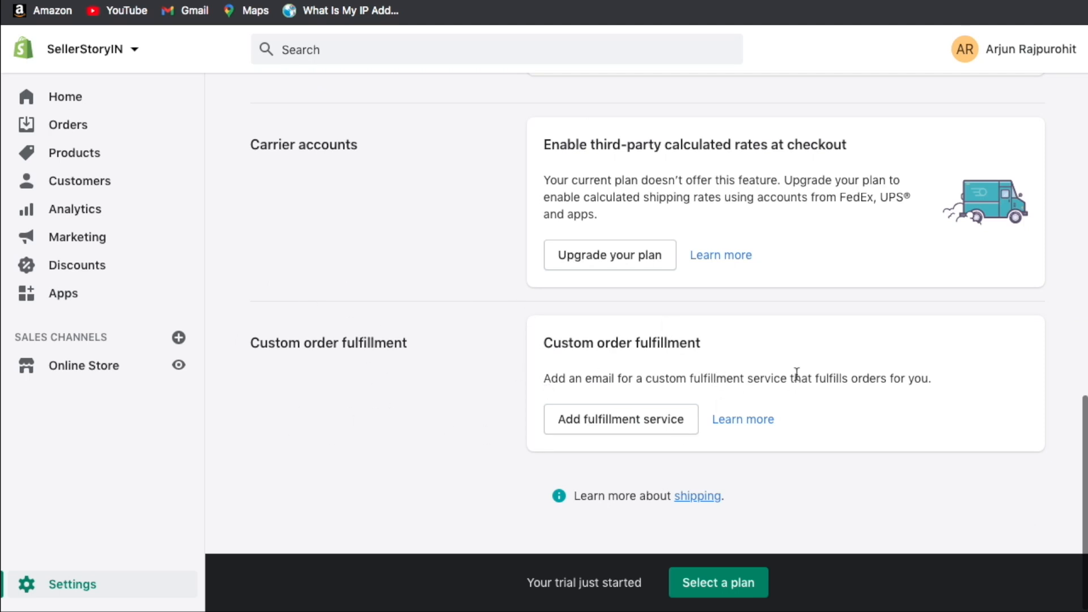
scroll(796, 374, "up", 10)
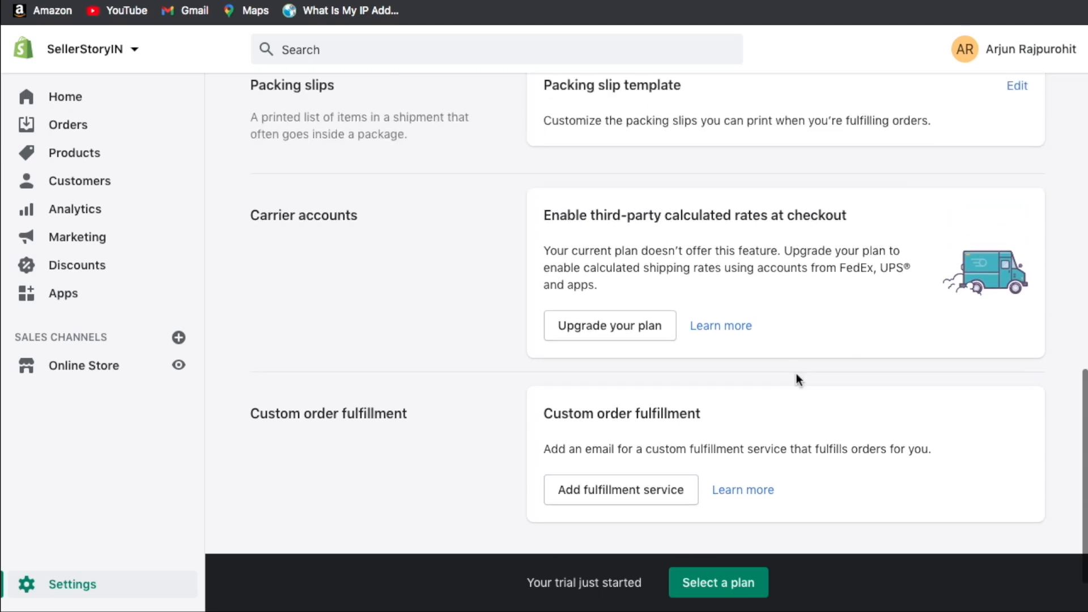
key("alt+Left")
scroll(505, 273, "down", 1)
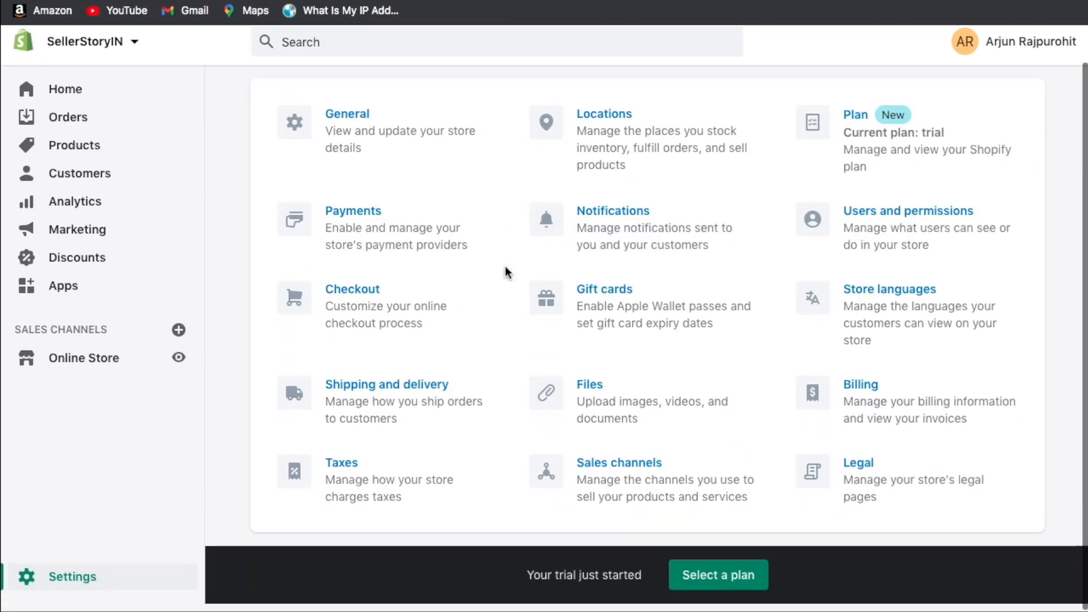
left_click(617, 395)
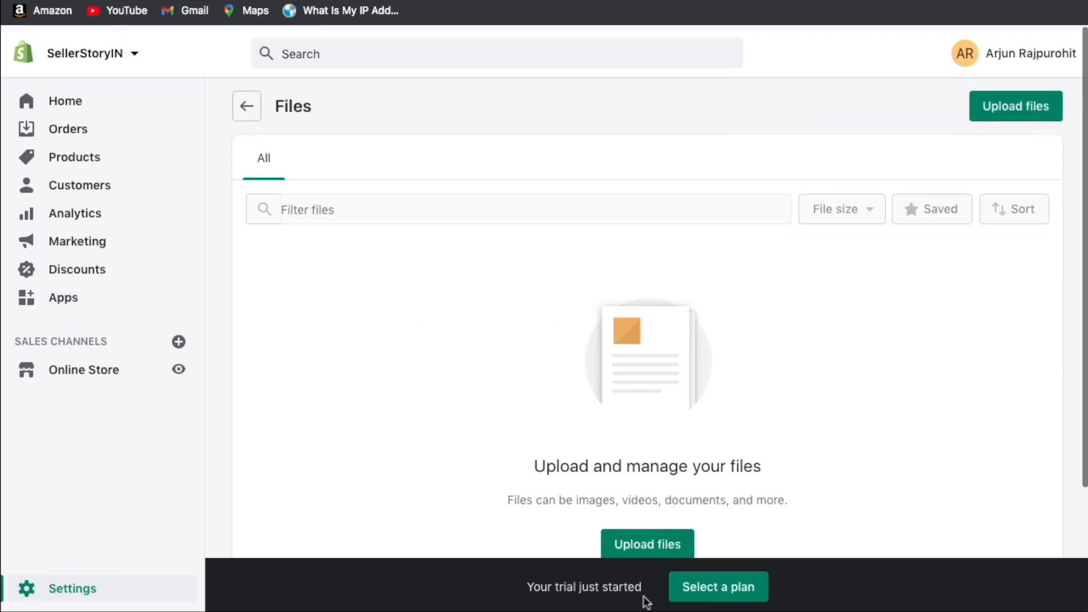
scroll(534, 332, "down", 2)
scroll(660, 271, "up", 3)
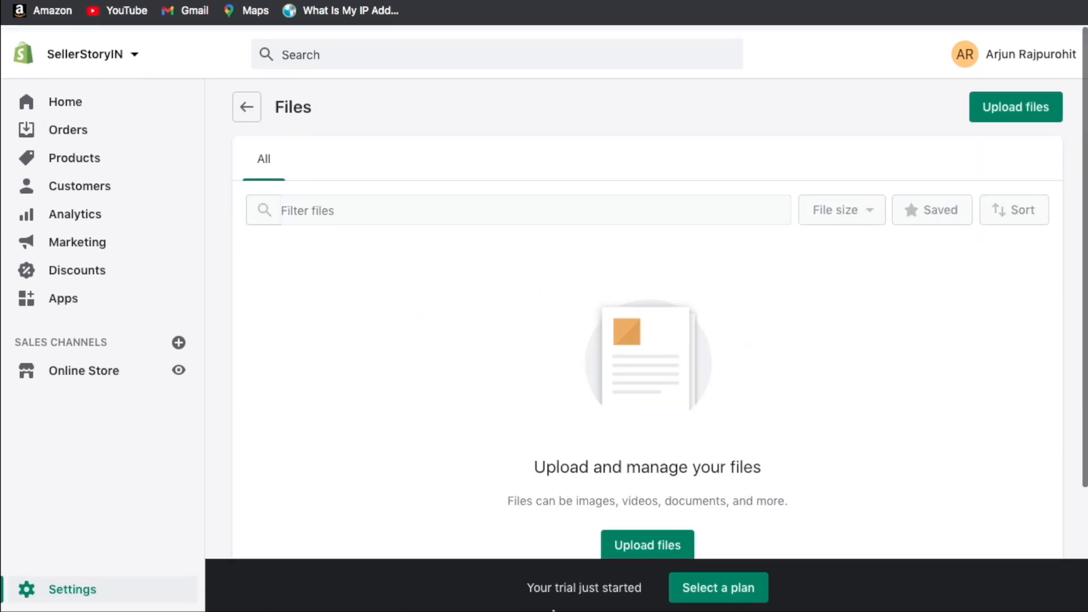
left_click(245, 102)
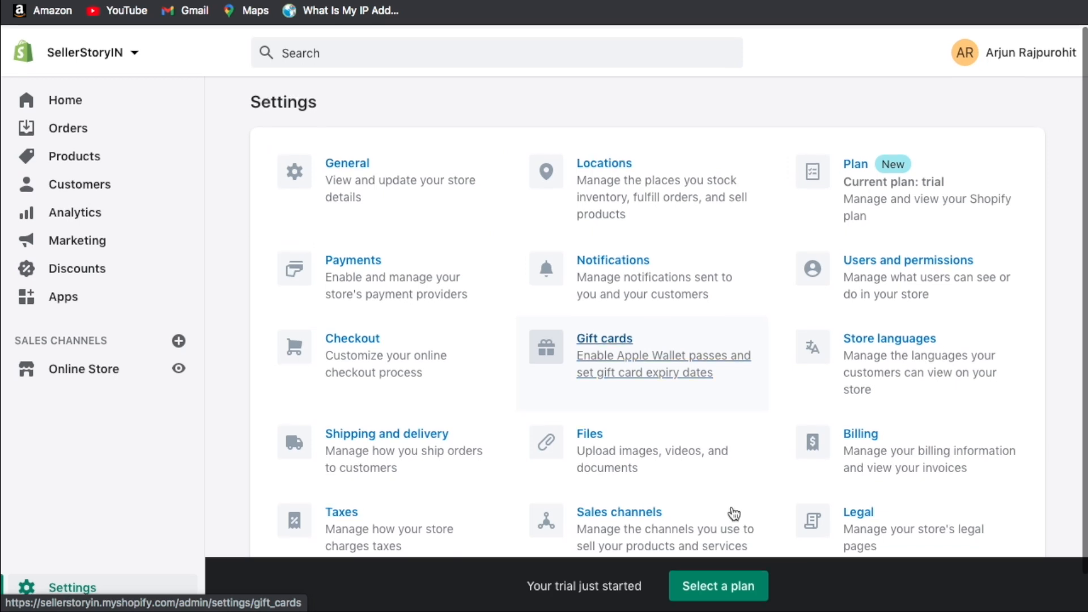
scroll(646, 289, "down", 1)
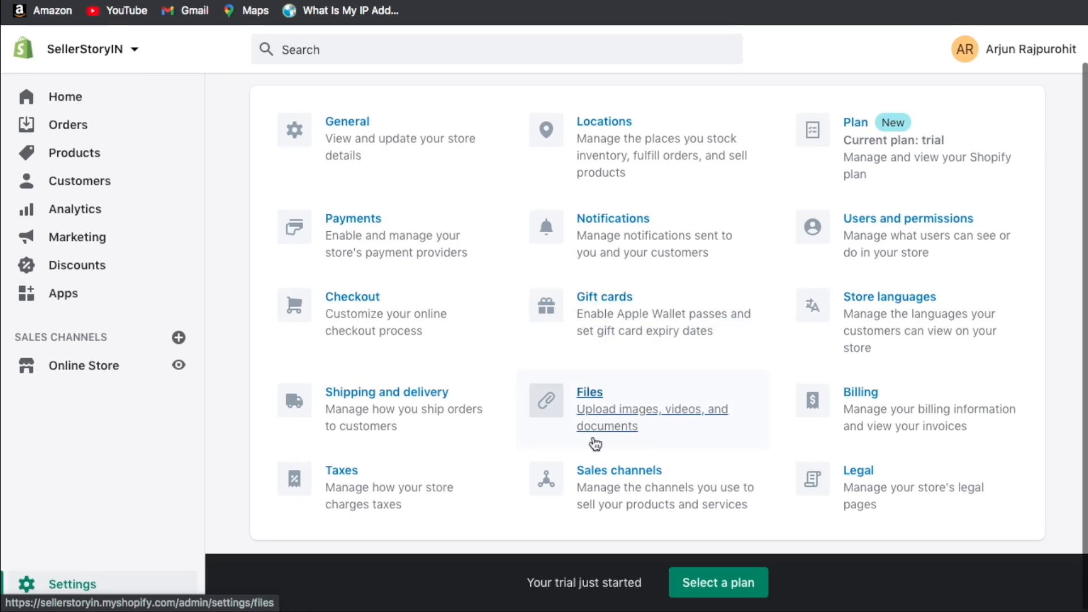
left_click(850, 414)
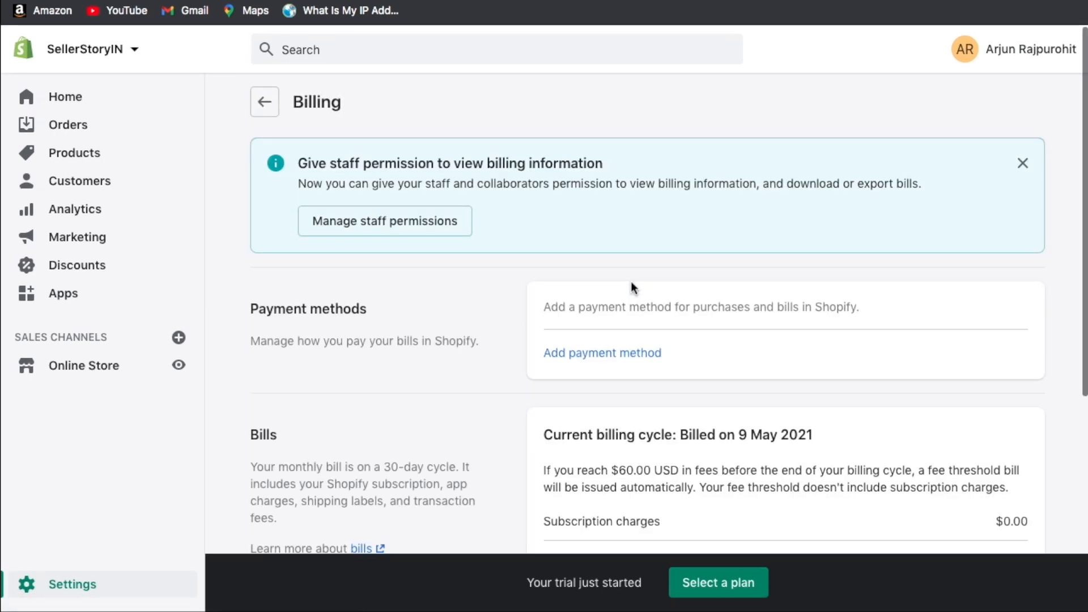
scroll(630, 281, "down", 3)
scroll(631, 281, "down", 1)
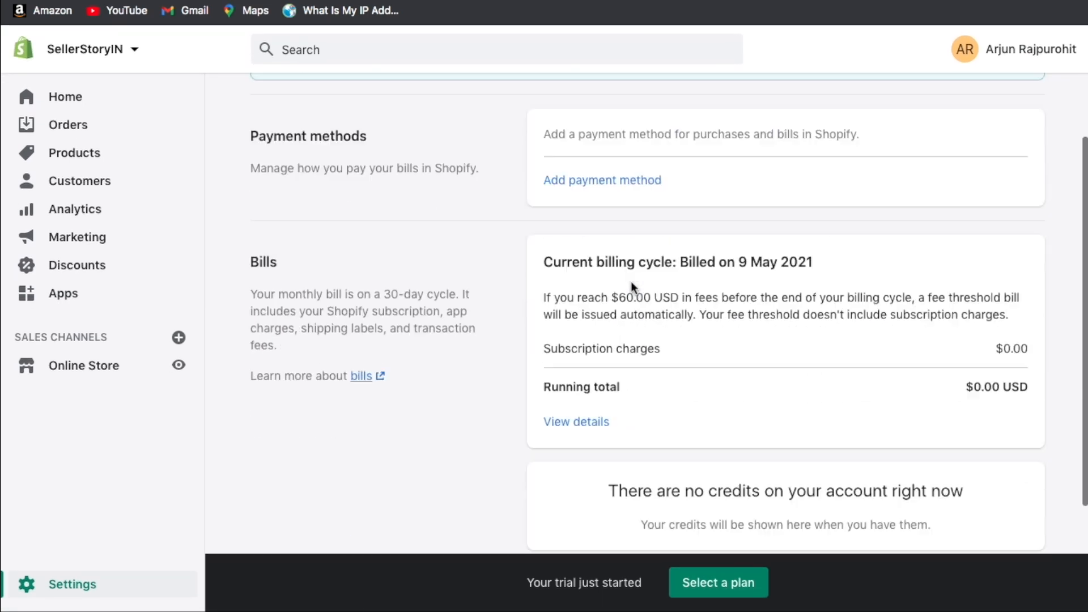
scroll(631, 281, "up", 1)
scroll(630, 284, "up", 3)
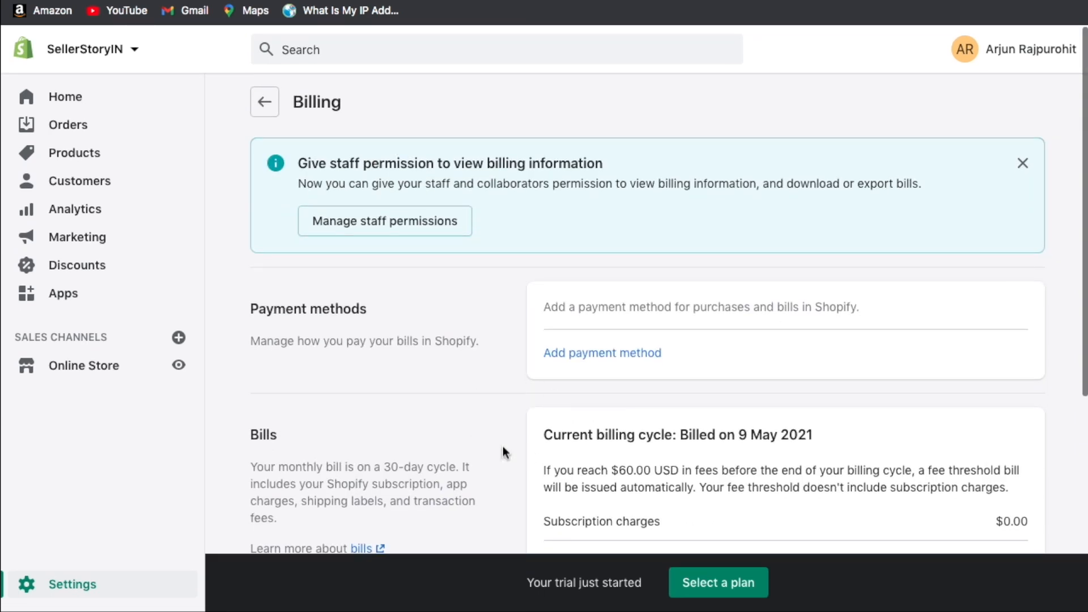
left_click(264, 105)
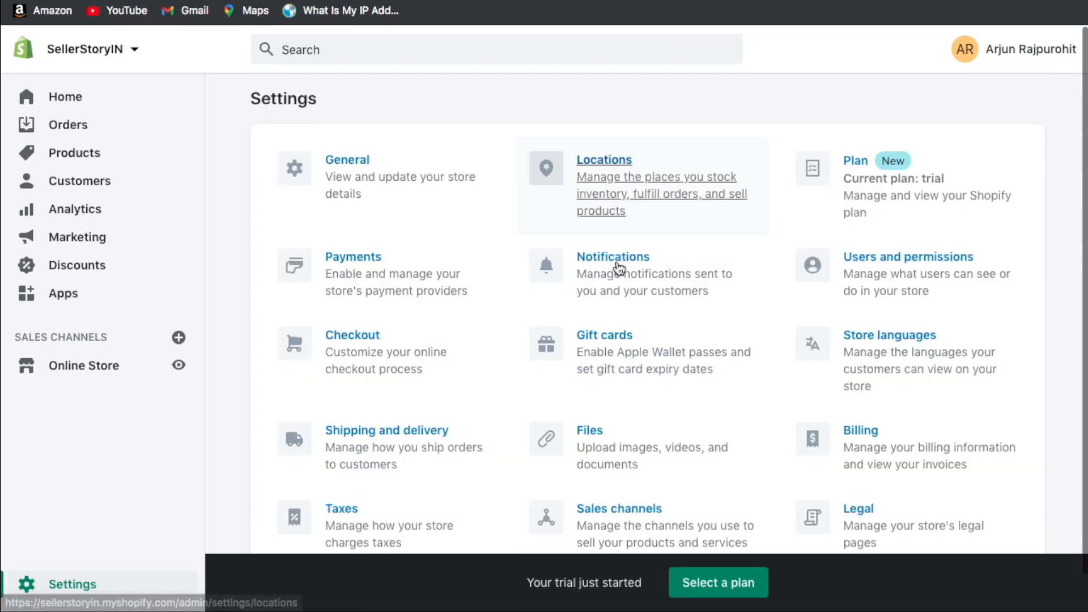
scroll(619, 315, "down", 1)
left_click(350, 490)
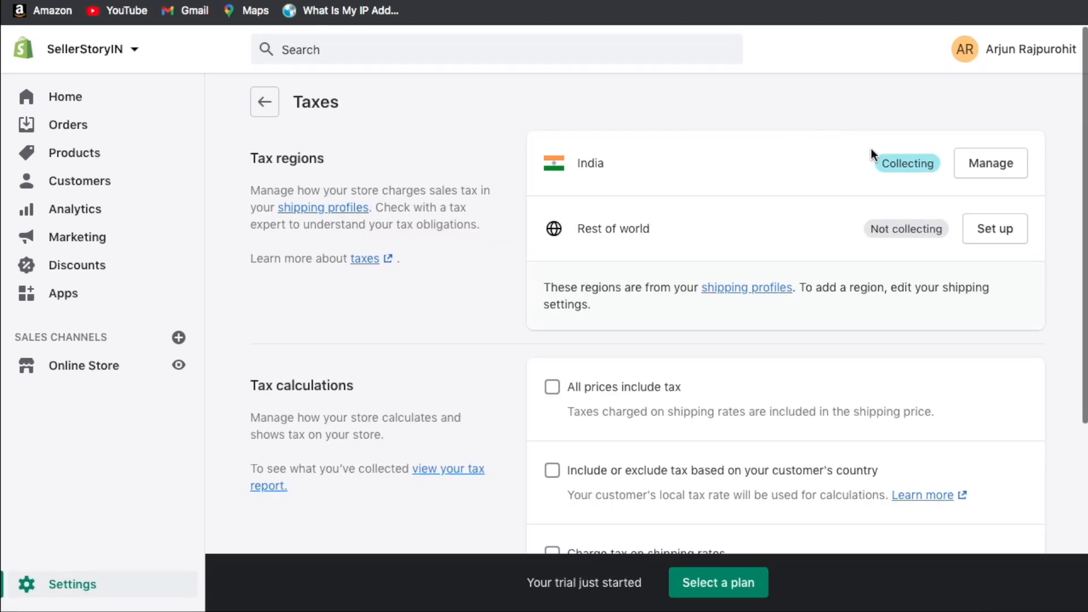
left_click(994, 163)
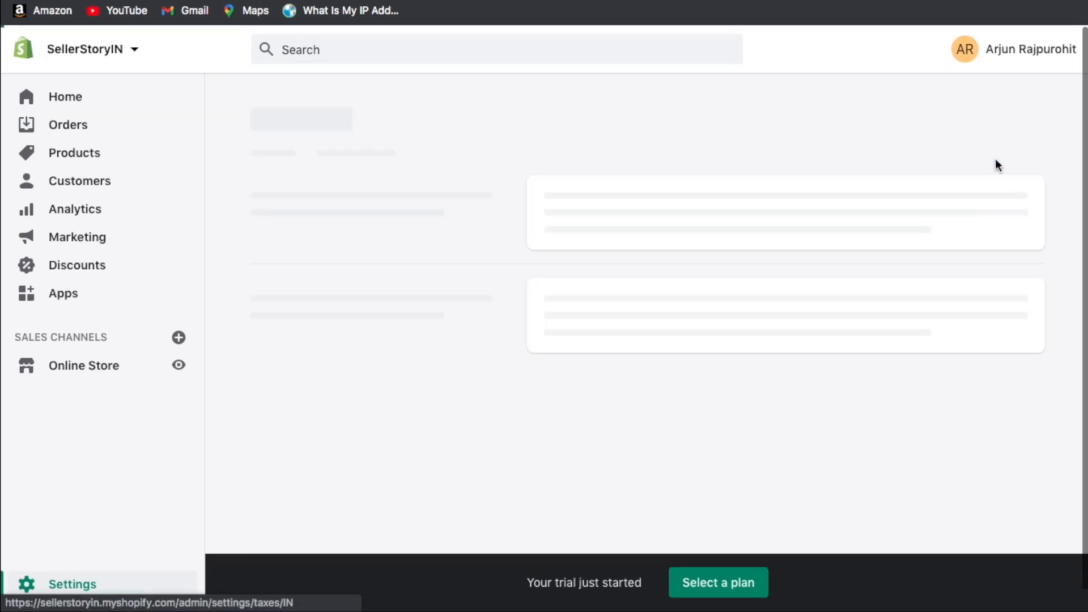
scroll(729, 248, "down", 3)
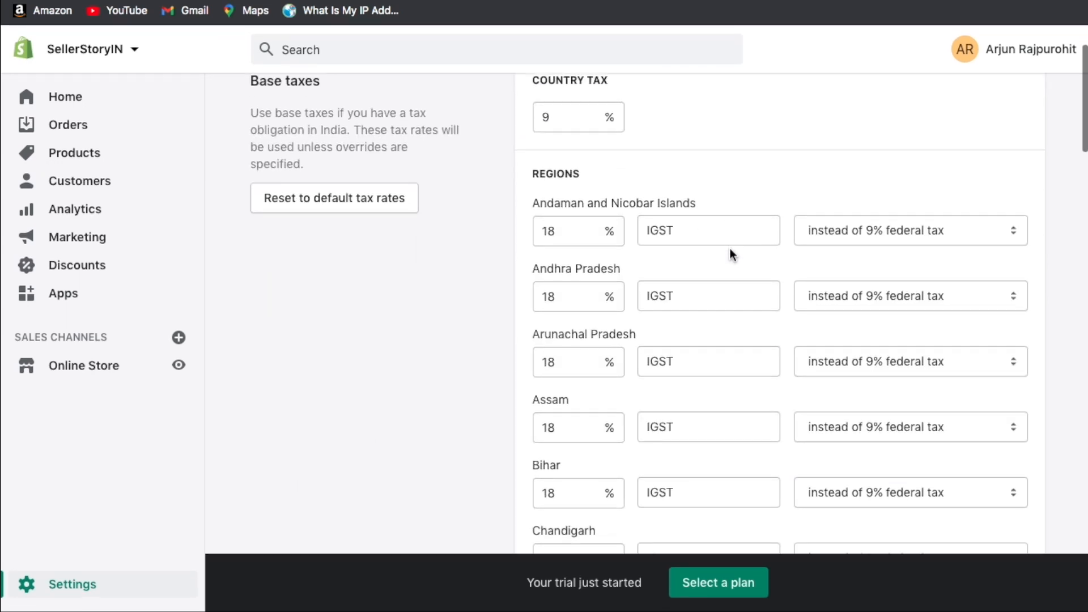
scroll(730, 248, "down", 20)
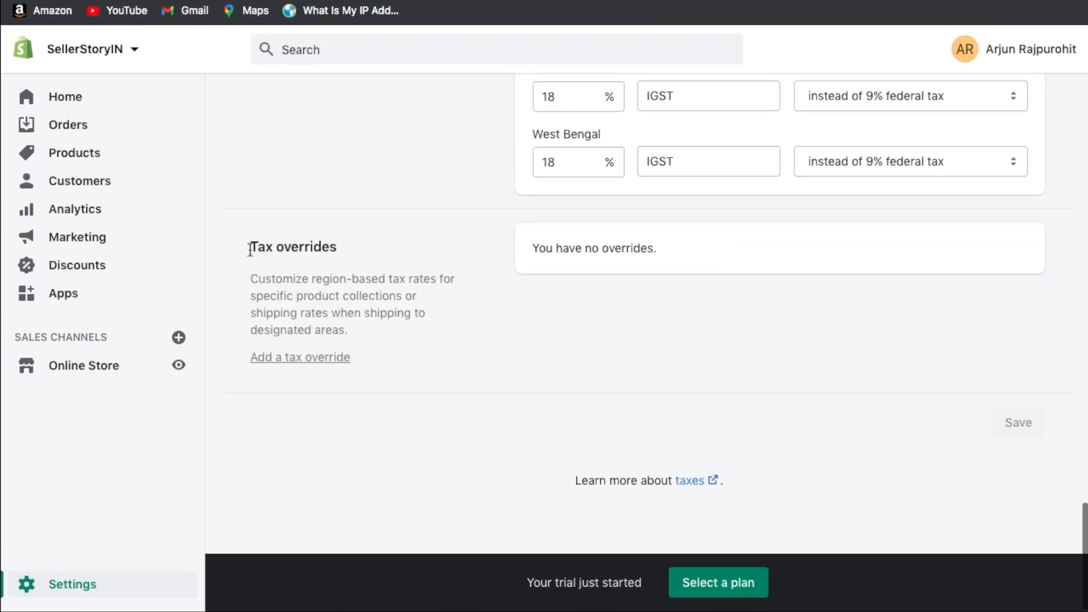
left_click_drag(250, 249, 357, 243)
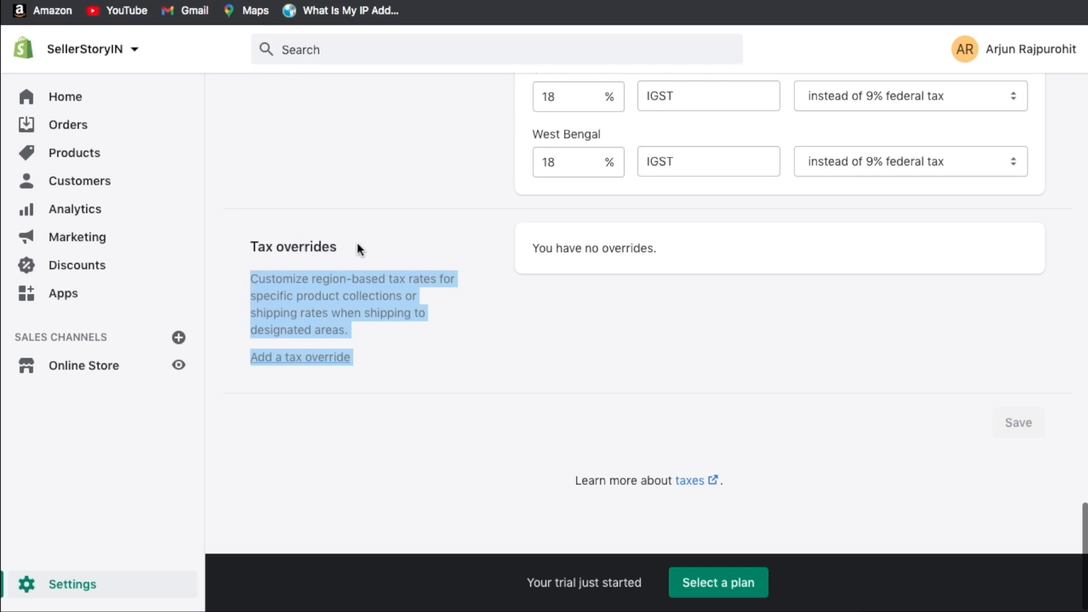
left_click(357, 243)
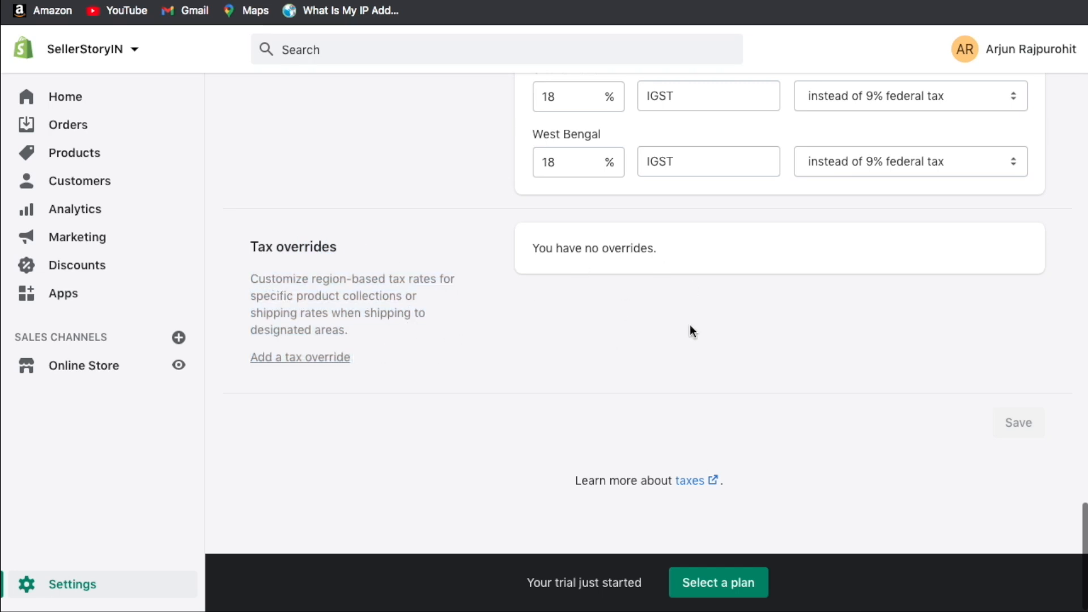
scroll(689, 324, "down", 1)
scroll(689, 325, "up", 20)
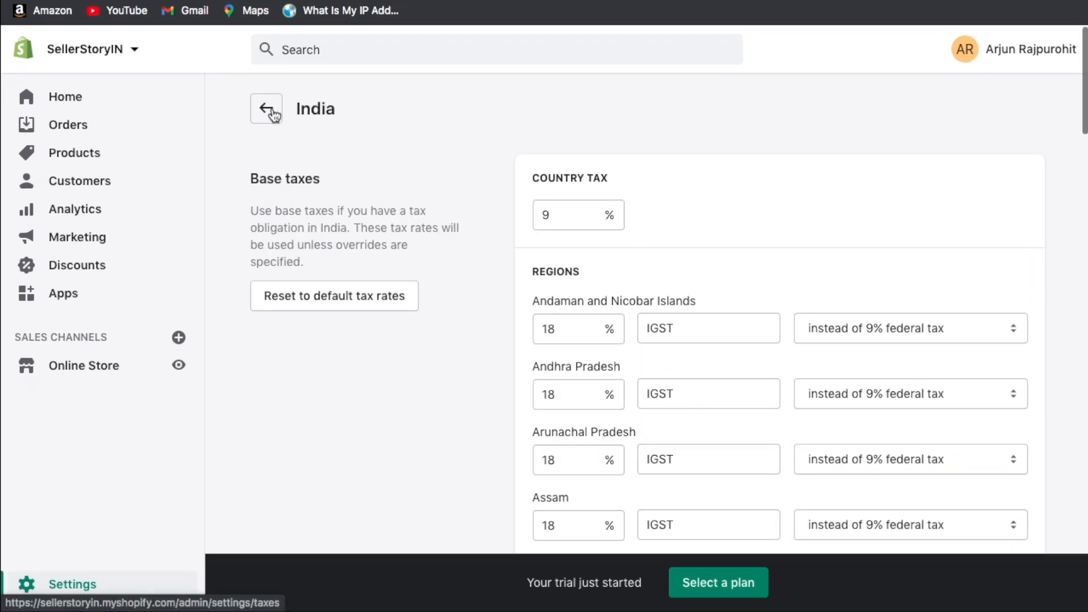
left_click(265, 109)
left_click(262, 101)
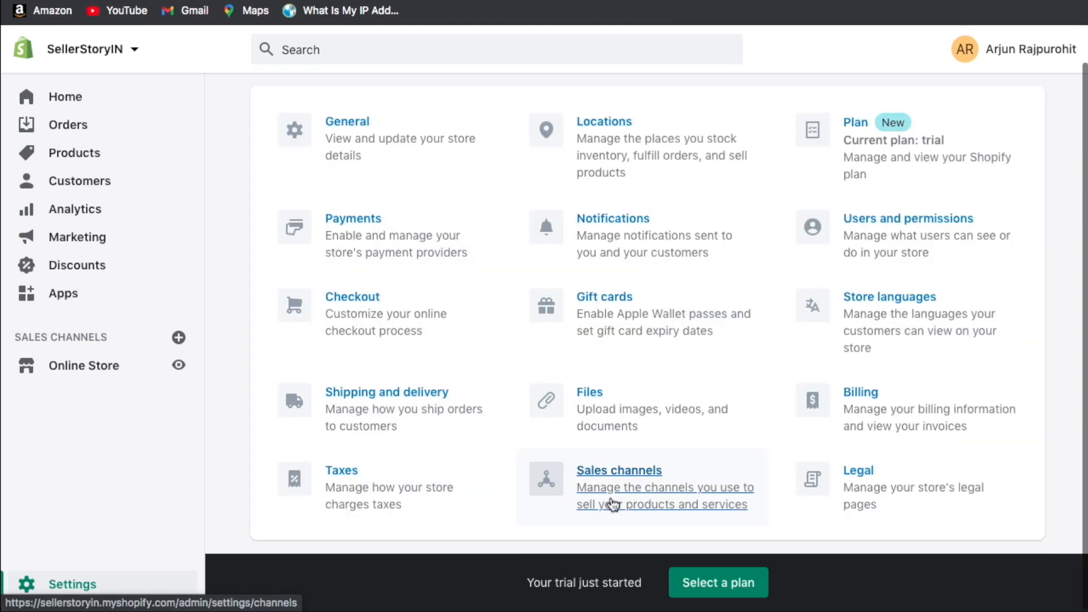
left_click(612, 503)
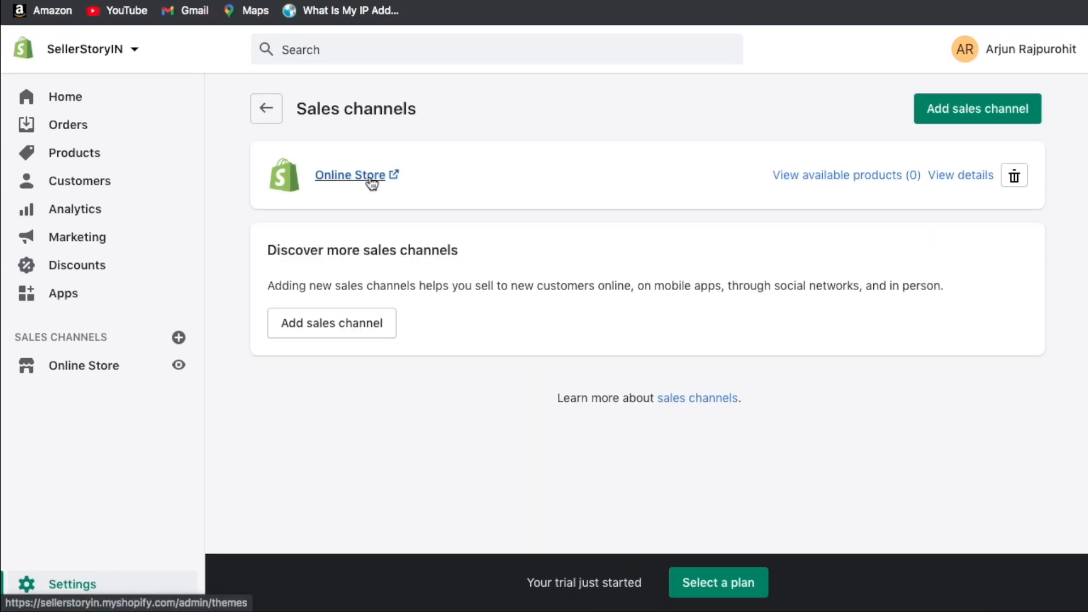
left_click(264, 107)
scroll(601, 363, "down", 2)
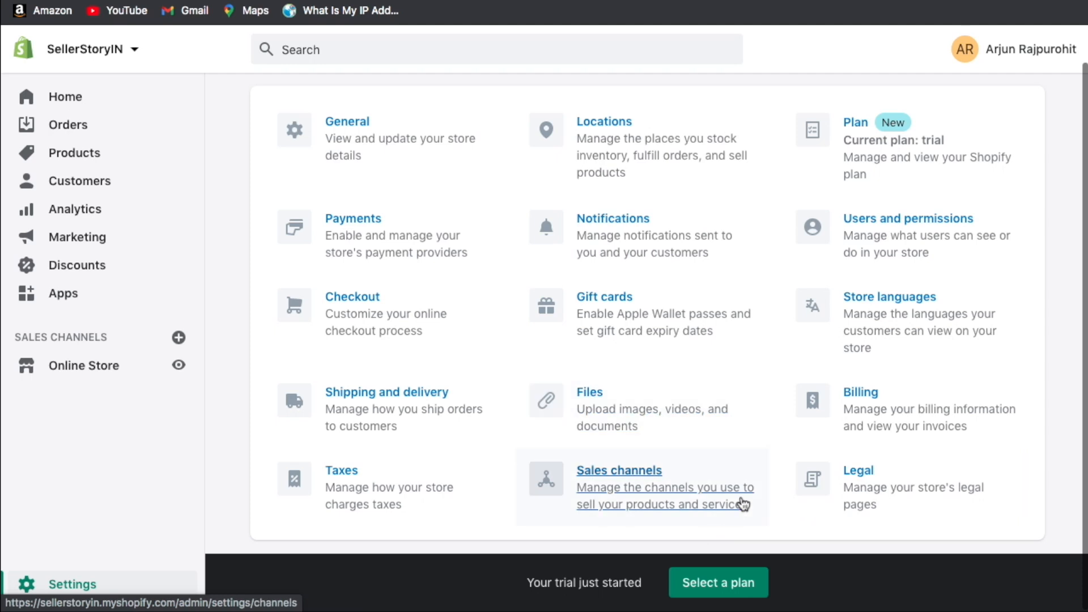
Open Legal settings and click into the Terms of service and Shipping policy editors.
left_click(864, 504)
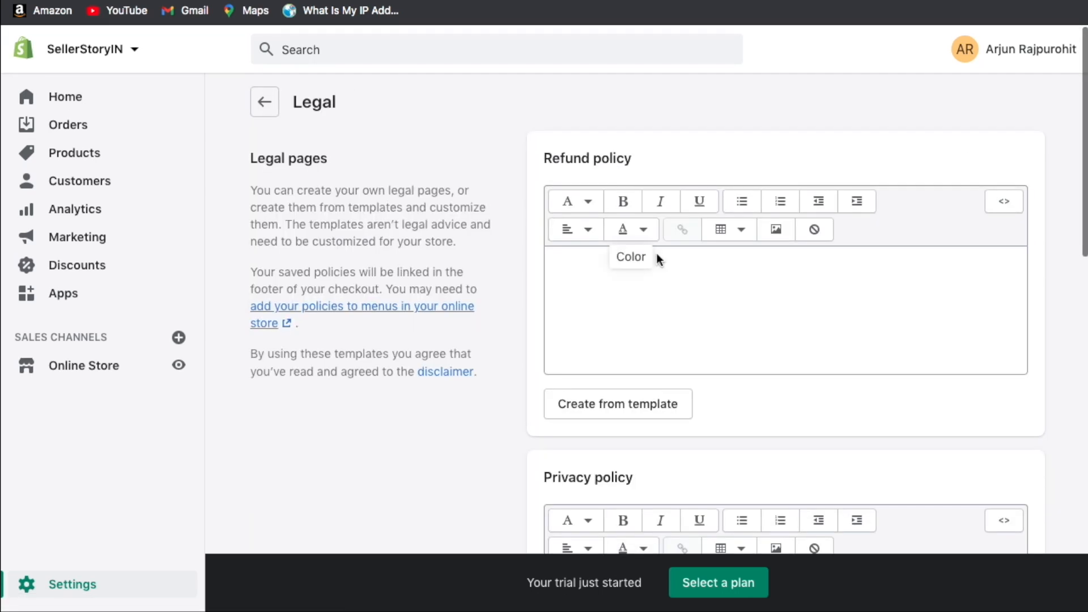
scroll(658, 256, "down", 2)
scroll(657, 254, "down", 6)
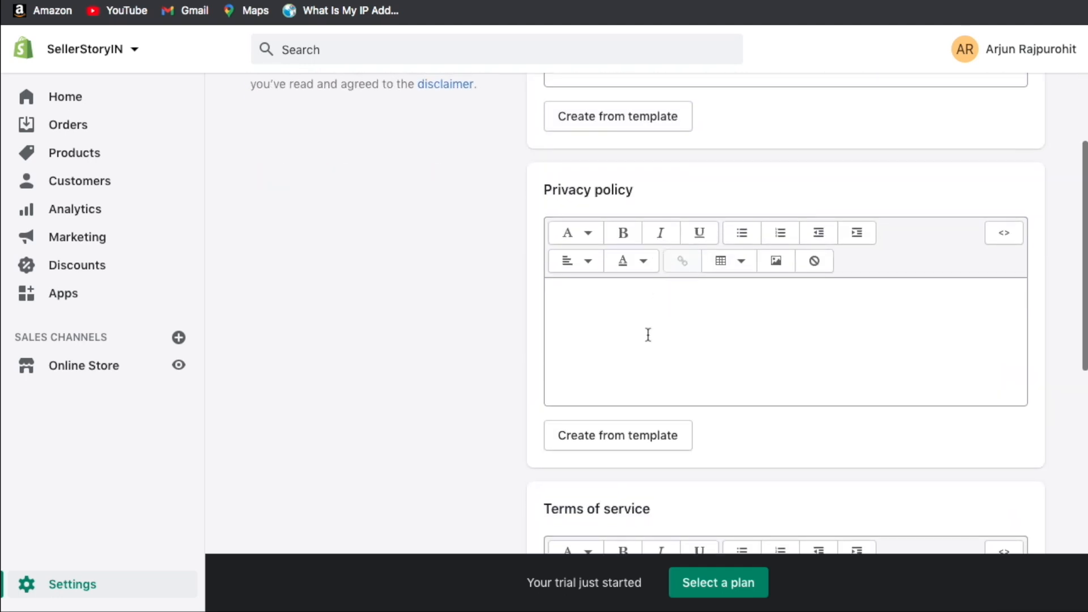
scroll(646, 334, "down", 5)
scroll(629, 427, "down", 2)
left_click(631, 428)
scroll(632, 428, "down", 7)
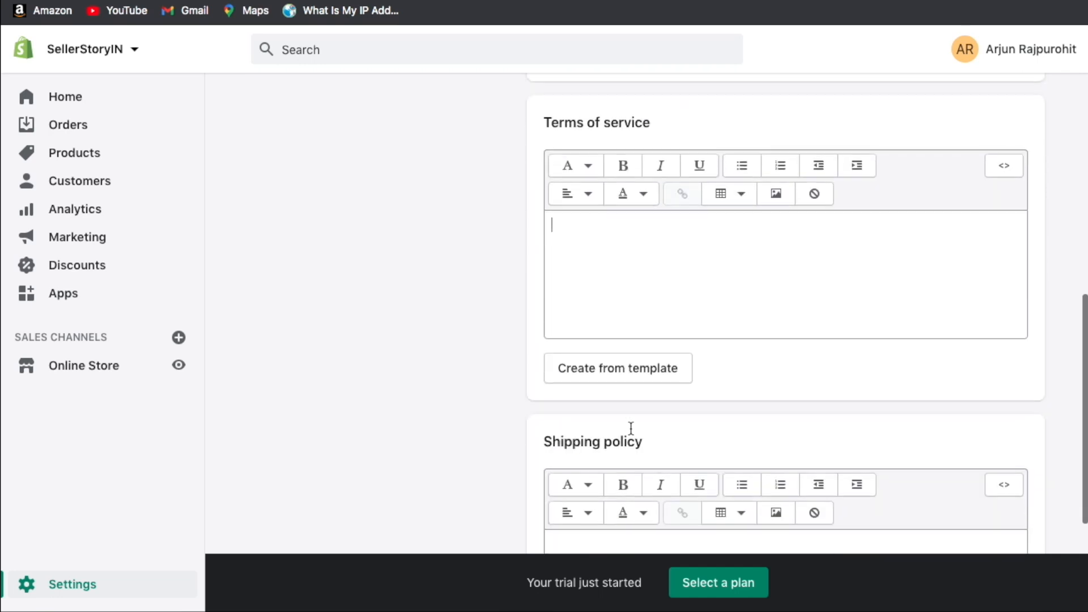
left_click(640, 415)
scroll(640, 416, "up", 20)
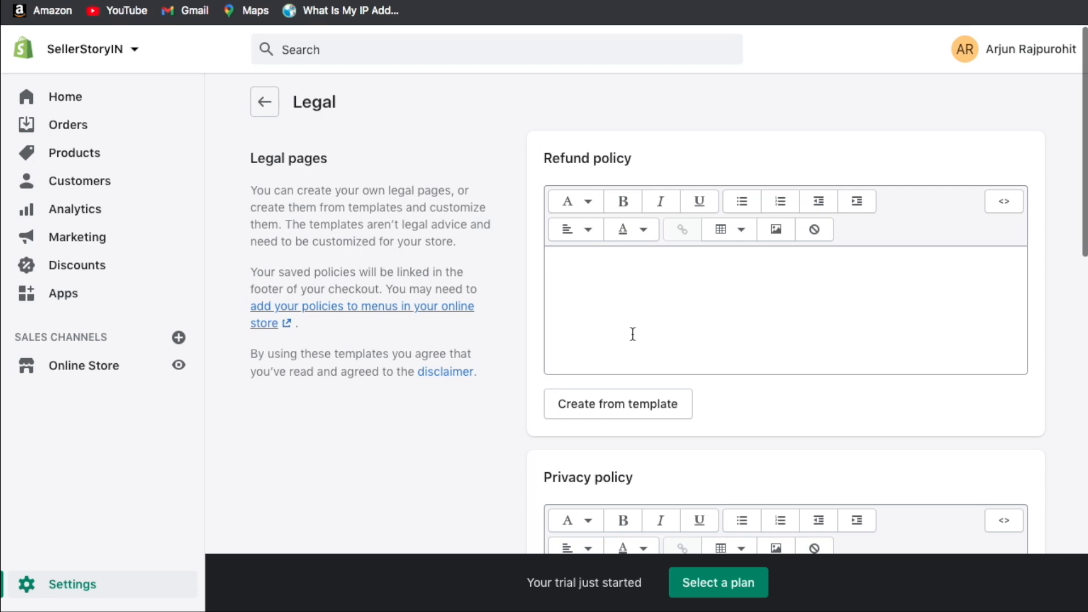
Revisit the Terms of service and Shipping policy editors, then click into Refund policy.
scroll(633, 334, "down", 5)
scroll(630, 346, "down", 5)
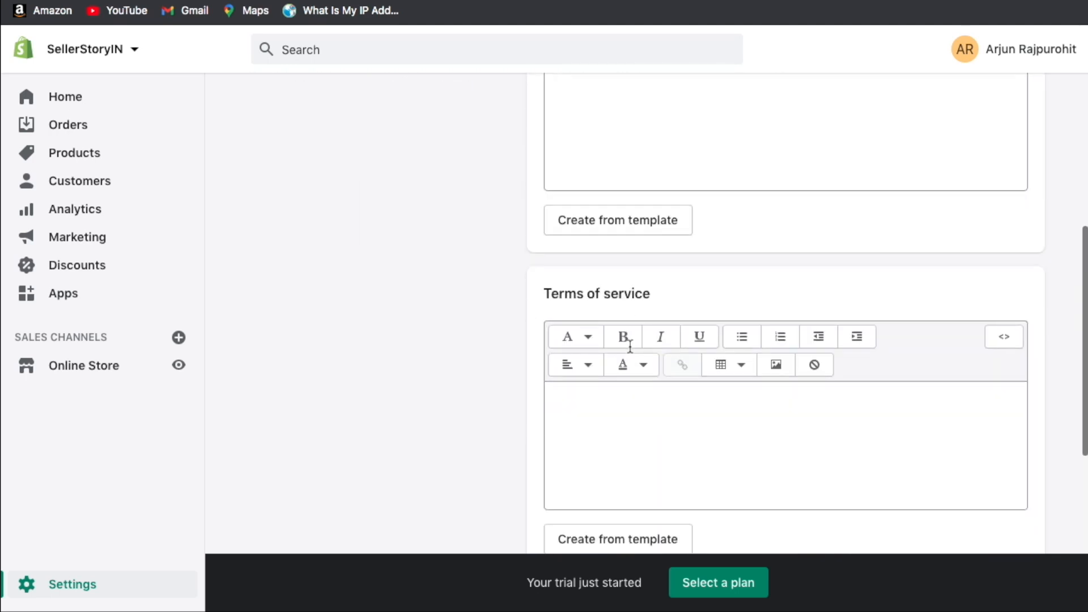
left_click(621, 407)
scroll(612, 412, "down", 6)
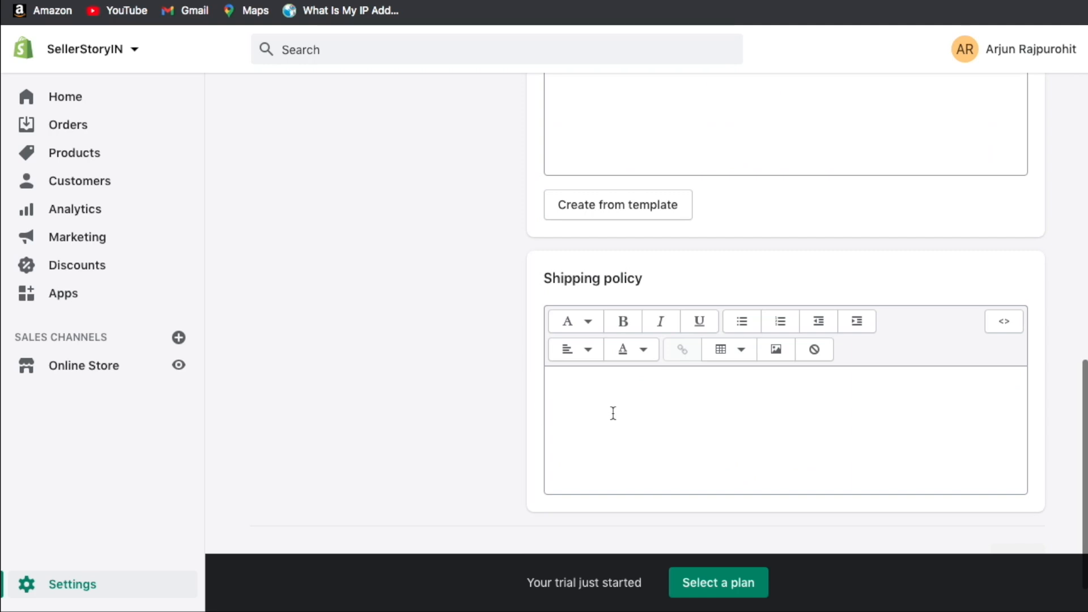
left_click(613, 413)
scroll(613, 414, "down", 1)
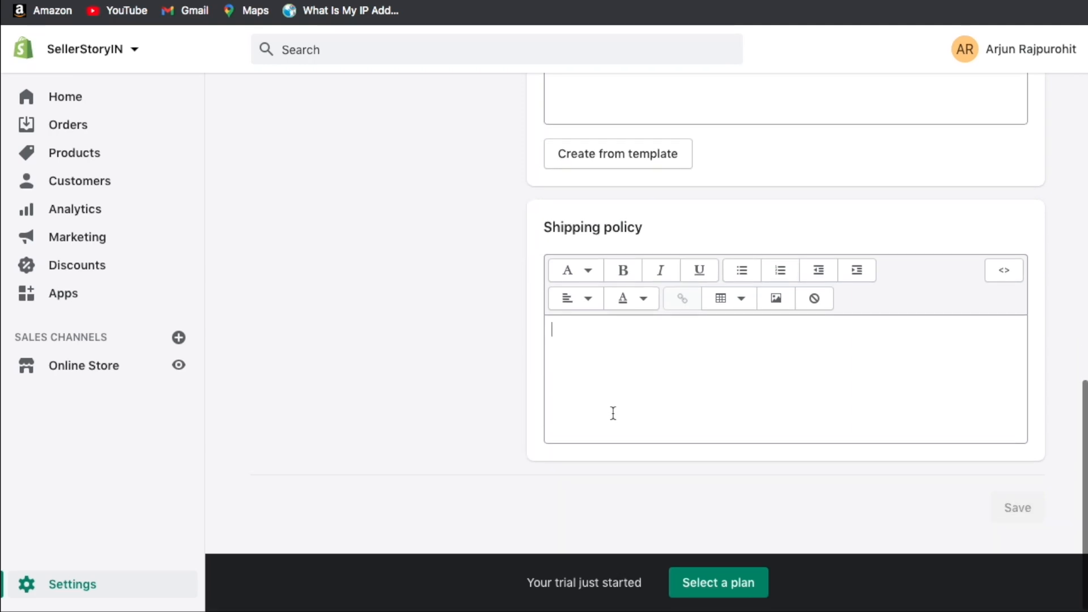
scroll(613, 413, "up", 1)
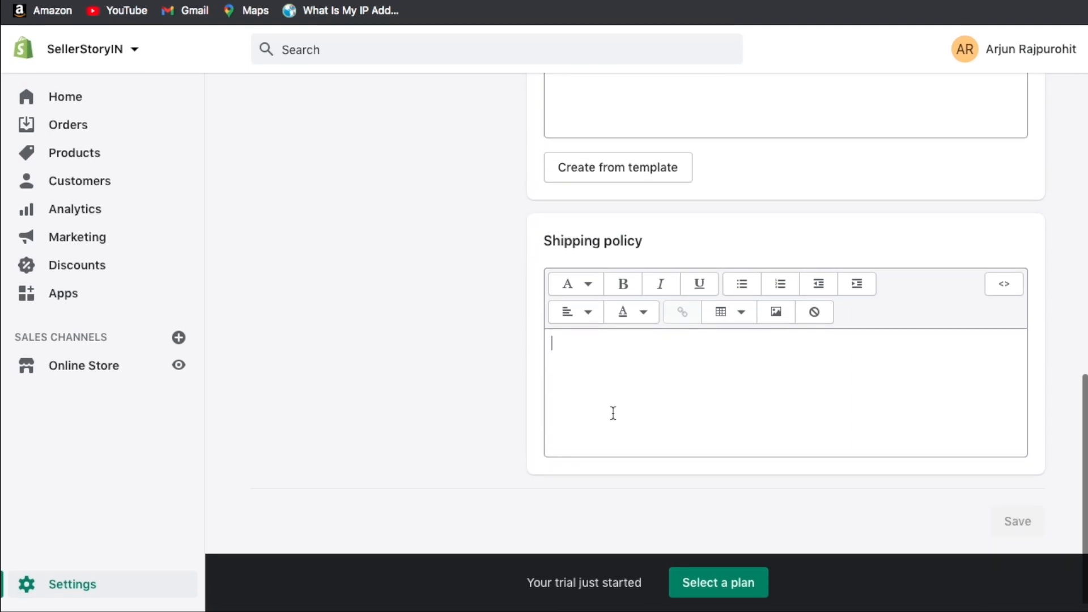
scroll(613, 413, "down", 1)
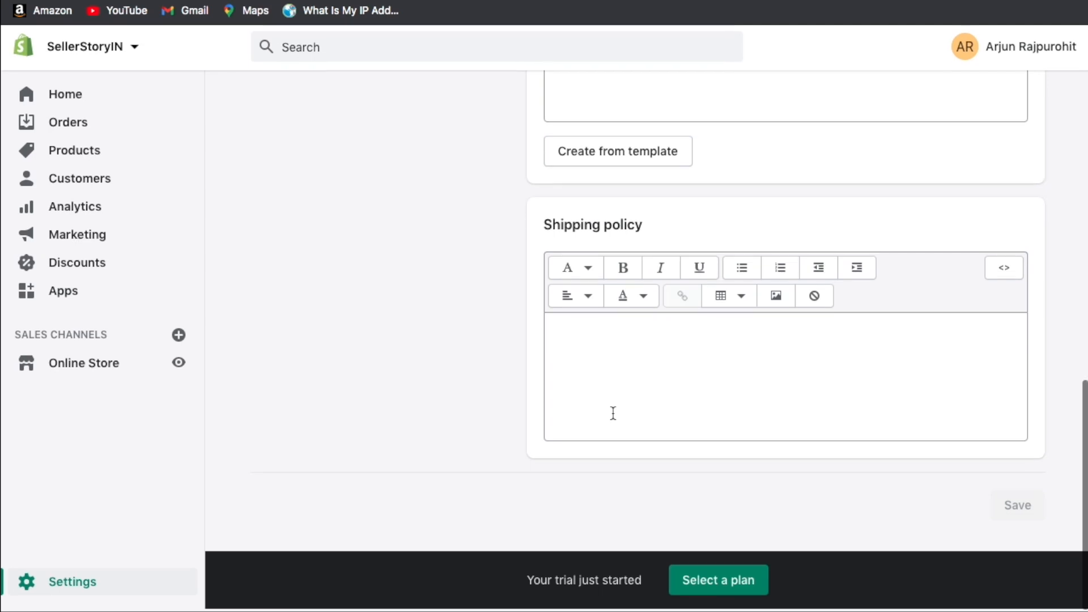
scroll(671, 363, "up", 15)
scroll(670, 364, "down", 1)
left_click(673, 297)
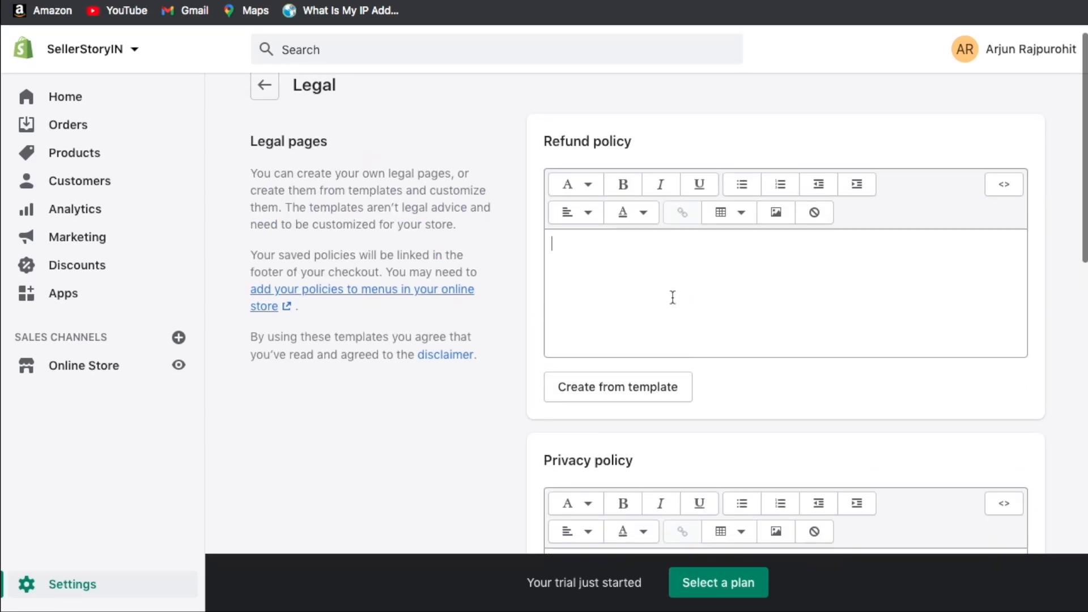
Generate the Refund policy from Shopify's template and review its text.
left_click(599, 391)
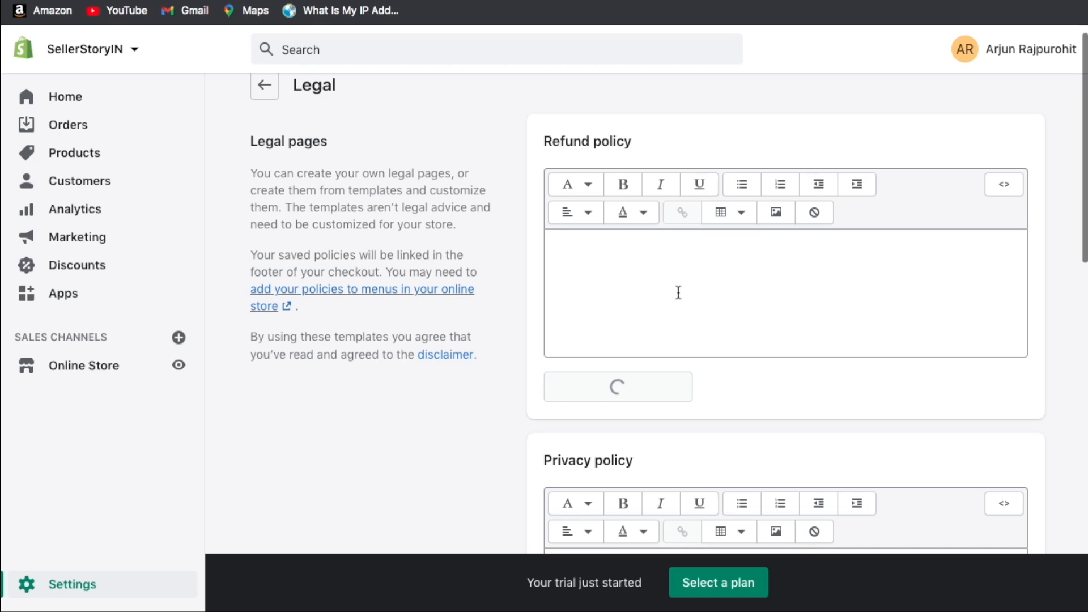
scroll(516, 207, "down", 5)
scroll(642, 247, "down", 6)
scroll(642, 248, "up", 8)
scroll(643, 248, "down", 2)
scroll(511, 230, "down", 1)
scroll(512, 230, "up", 2)
scroll(511, 230, "down", 2)
scroll(512, 230, "up", 1)
left_click(566, 143)
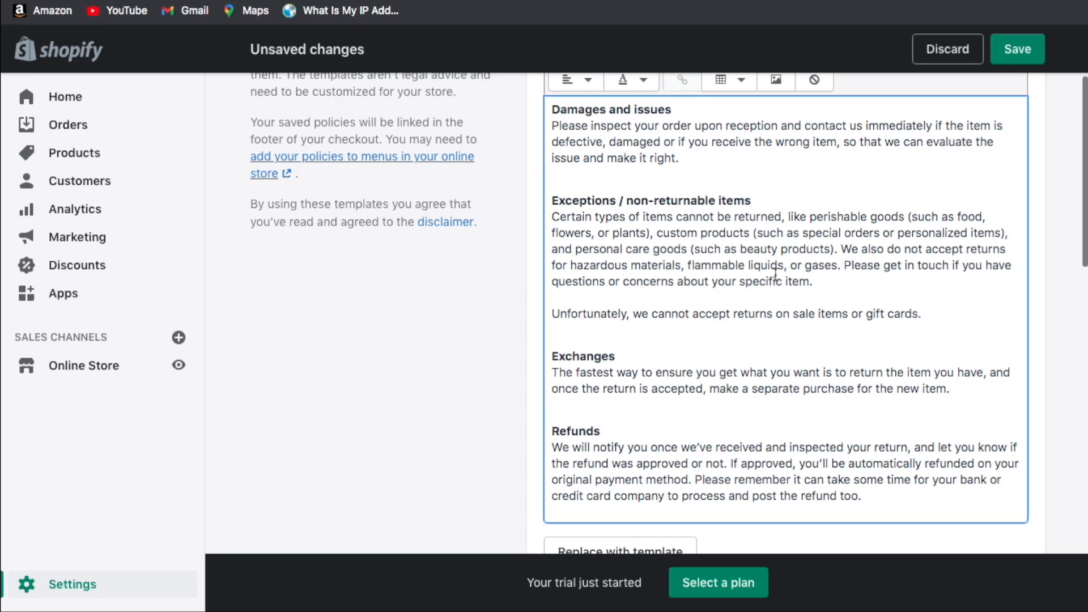
scroll(752, 199, "down", 5)
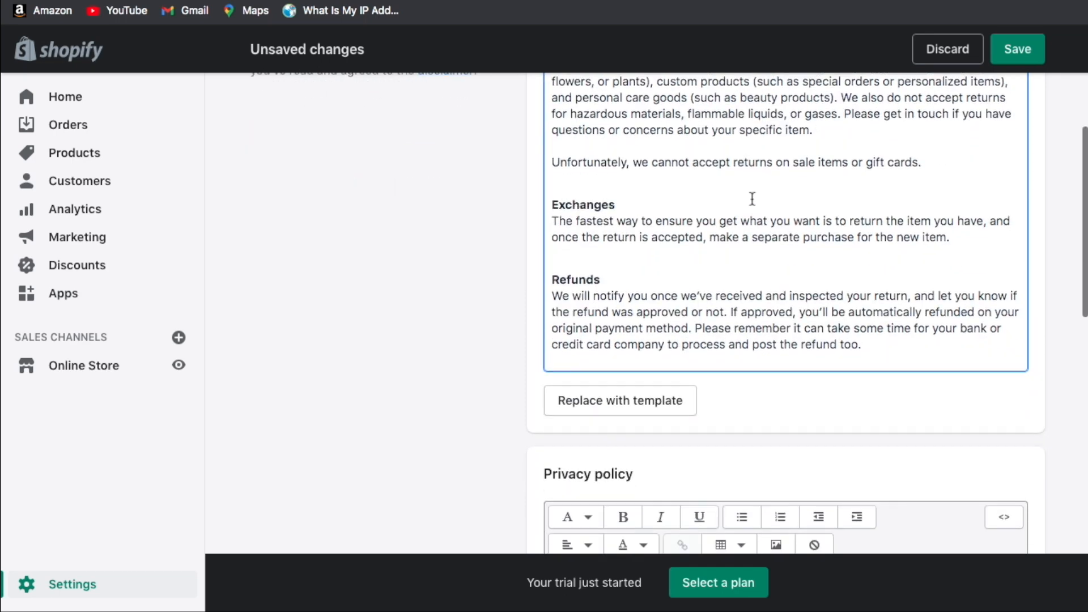
scroll(752, 199, "up", 3)
scroll(752, 198, "up", 5)
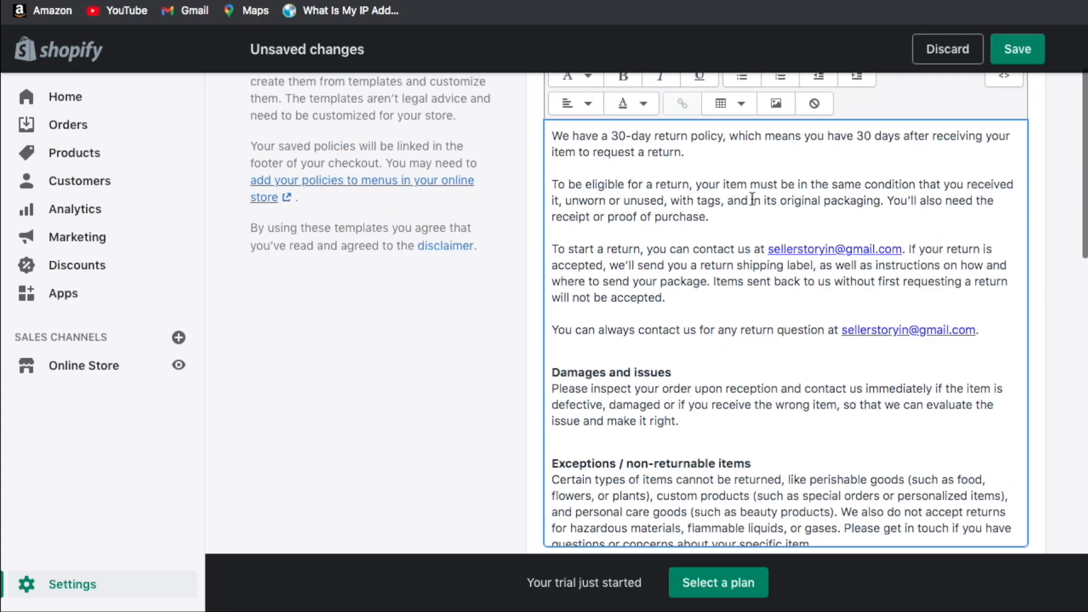
Generate the Privacy policy from Shopify's template and review it.
scroll(716, 261, "down", 10)
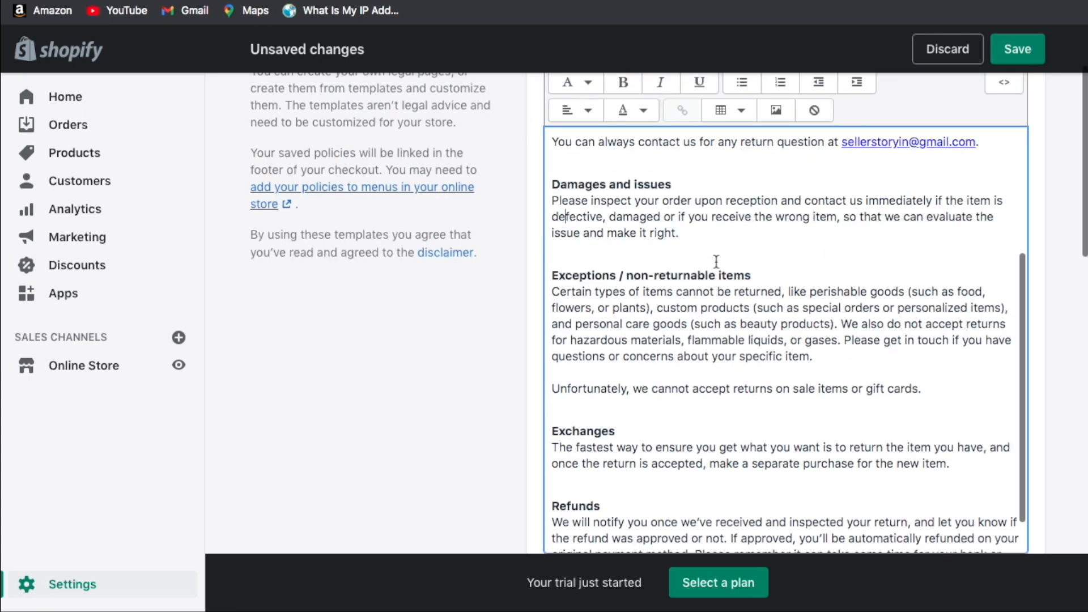
scroll(513, 274, "down", 2)
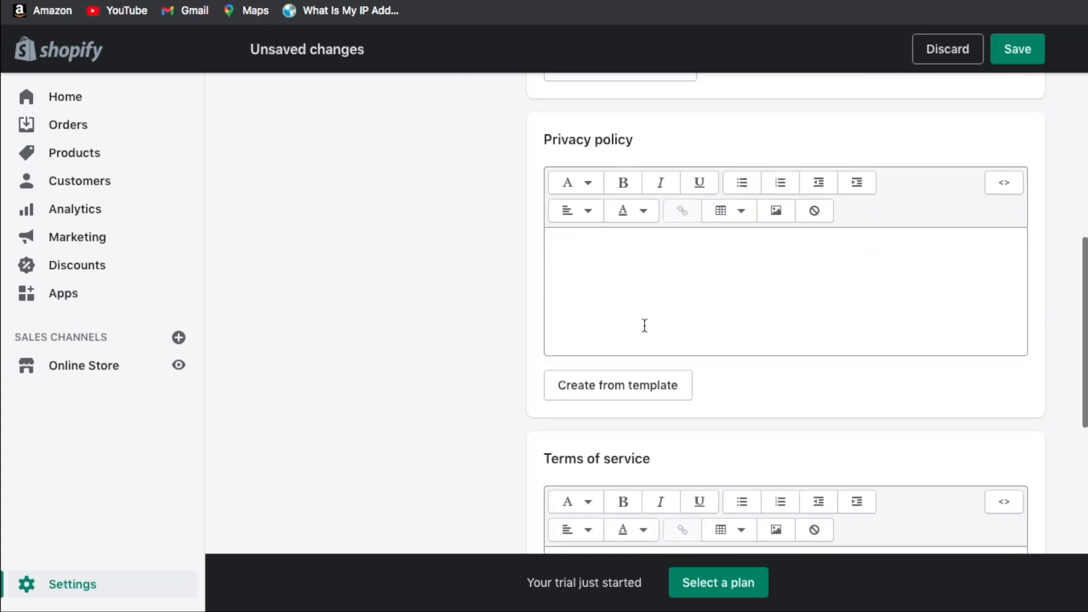
left_click(639, 390)
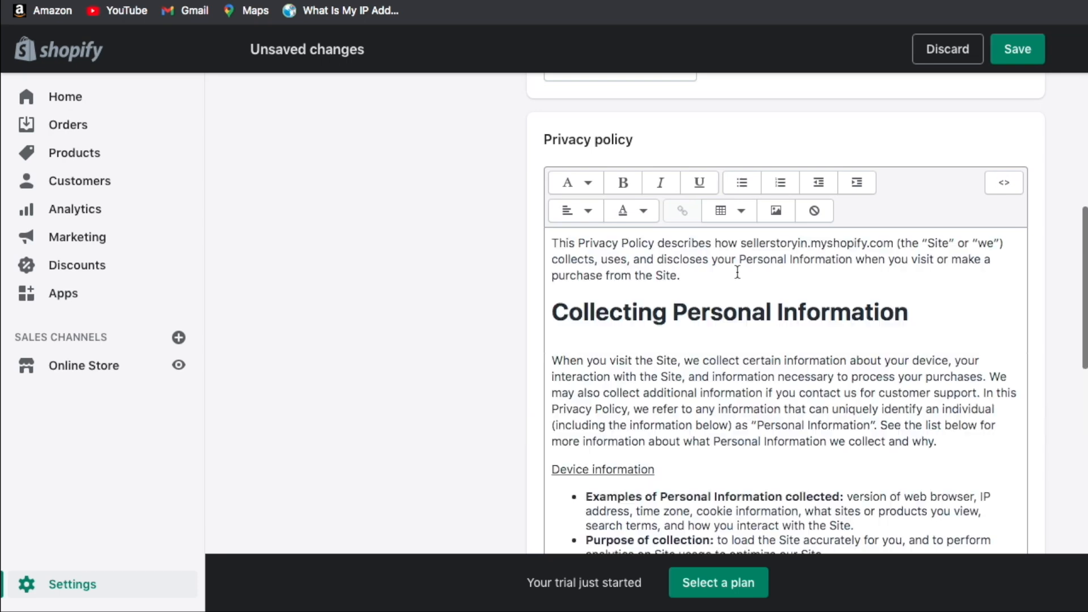
scroll(495, 291, "down", 3)
scroll(677, 236, "down", 5)
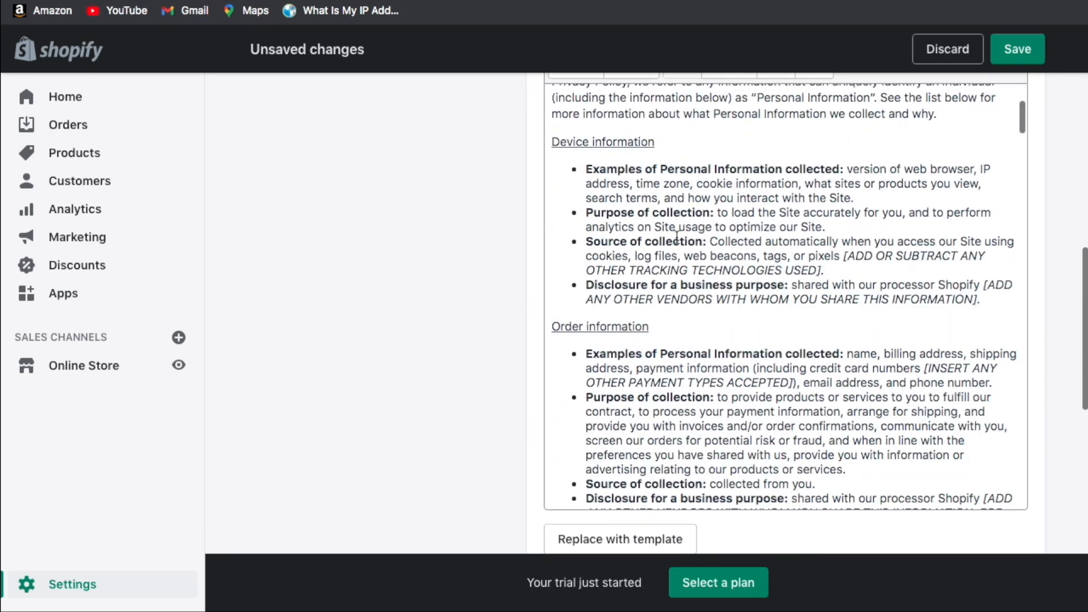
scroll(677, 237, "up", 5)
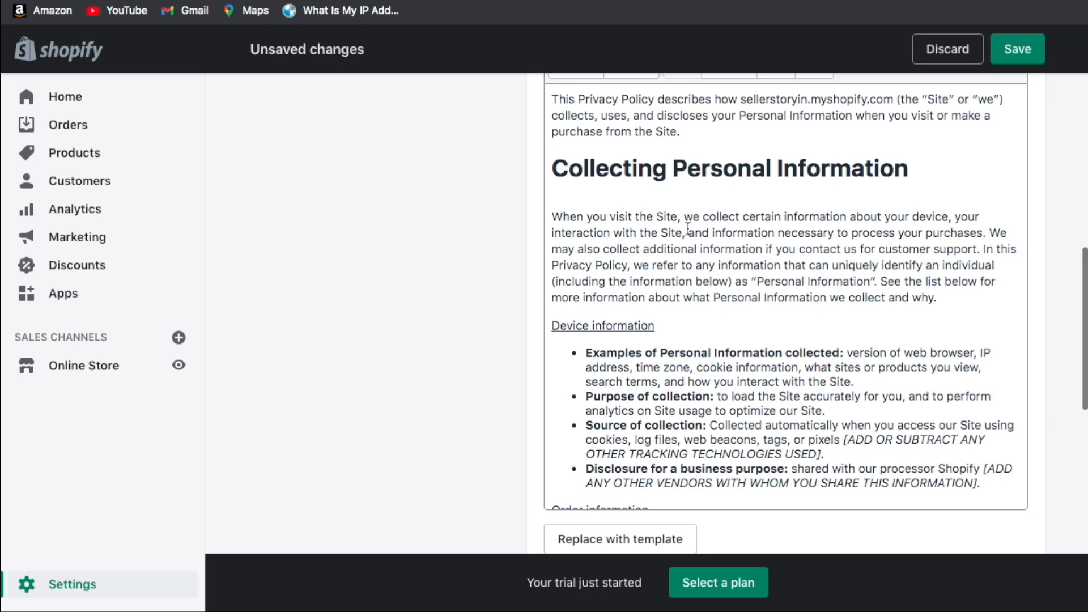
scroll(508, 213, "up", 5)
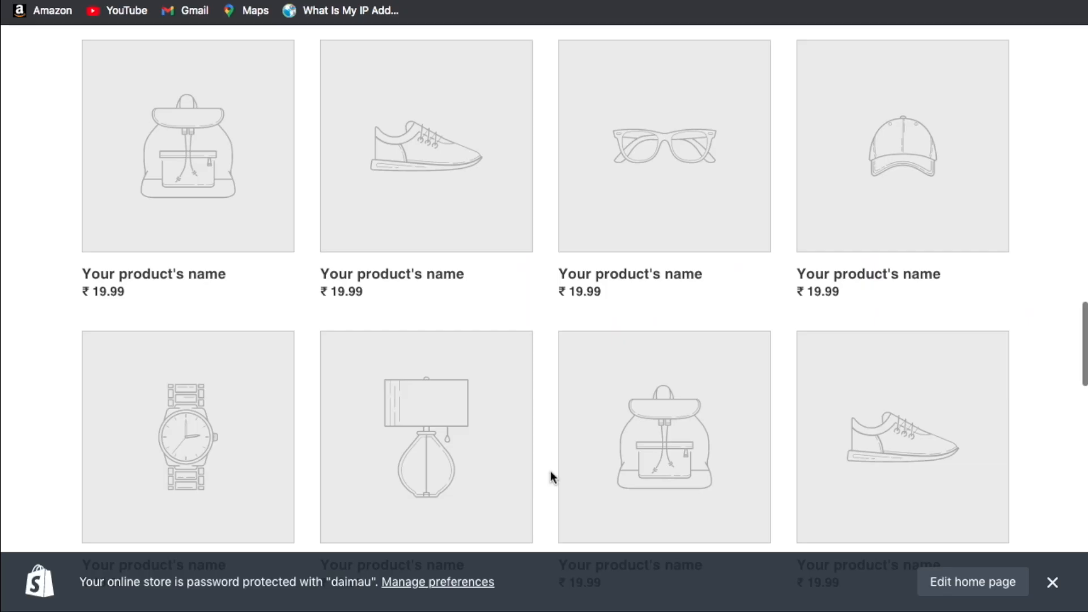
scroll(550, 471, "down", 10)
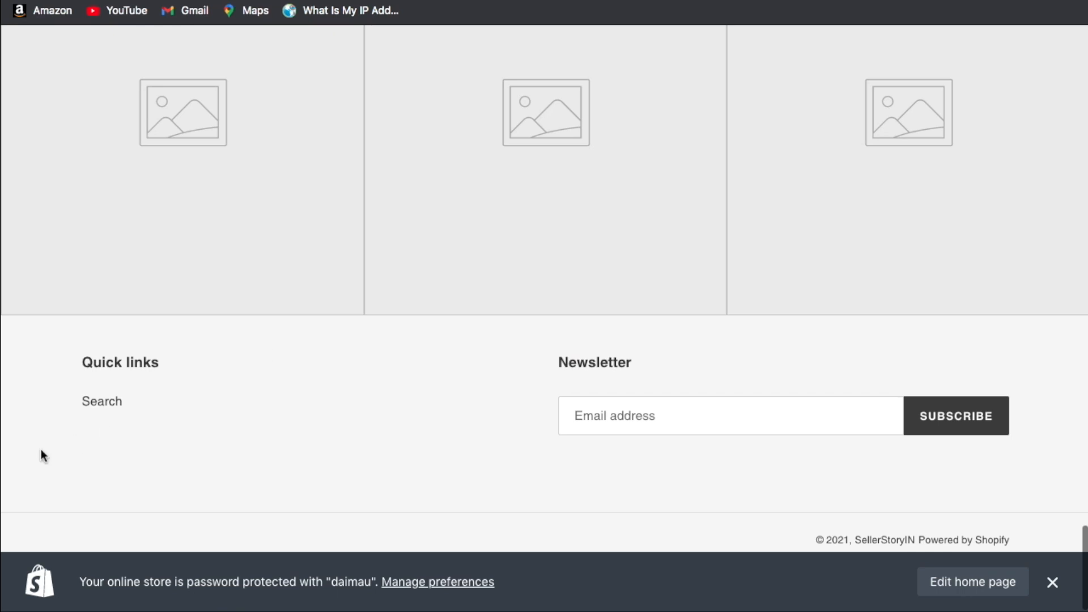
Go back from the Legal page to the main Settings page.
scroll(402, 214, "up", 10)
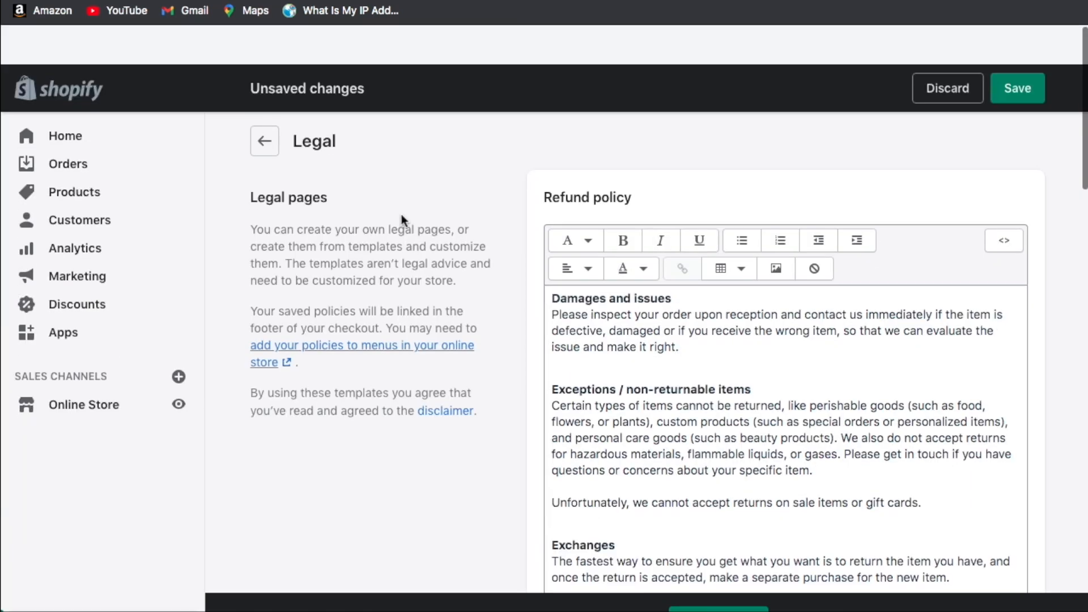
left_click(265, 104)
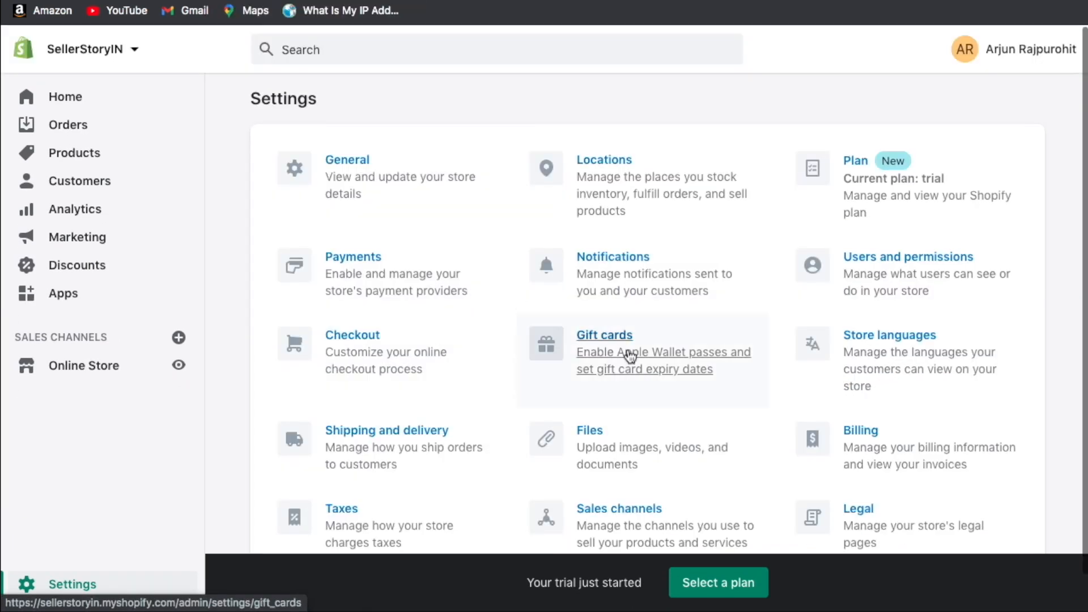
scroll(631, 358, "down", 3)
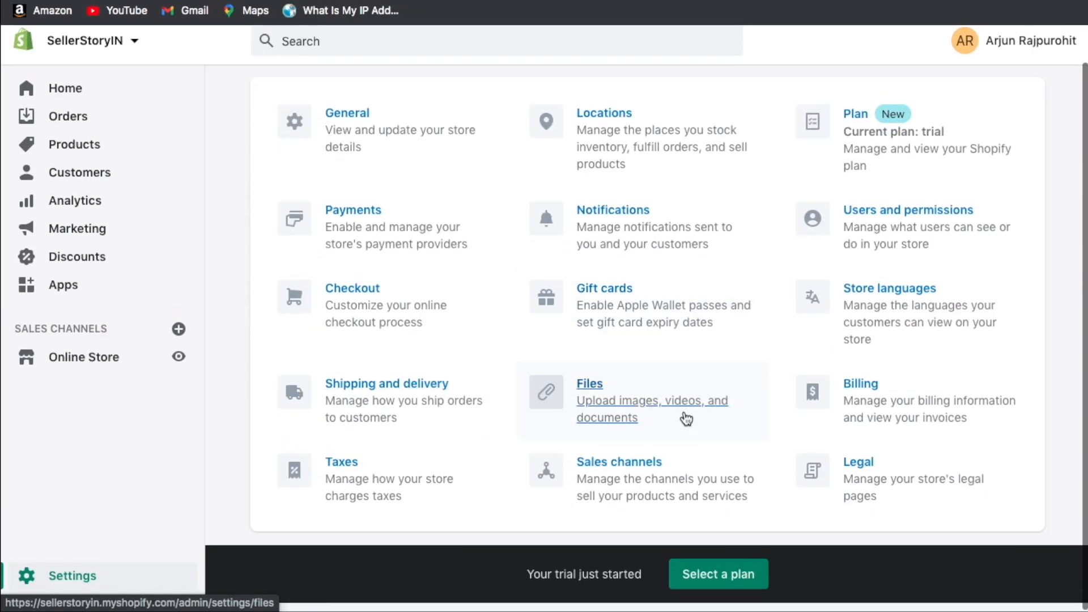
scroll(640, 350, "up", 3)
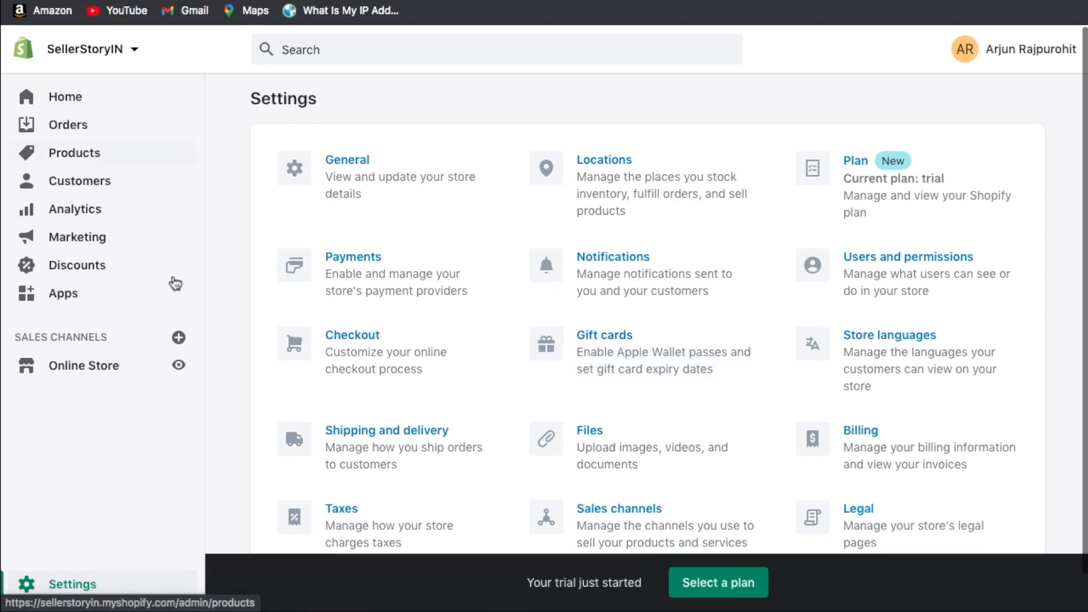
View the store's Home dashboard, scrolling through its cards.
left_click(126, 110)
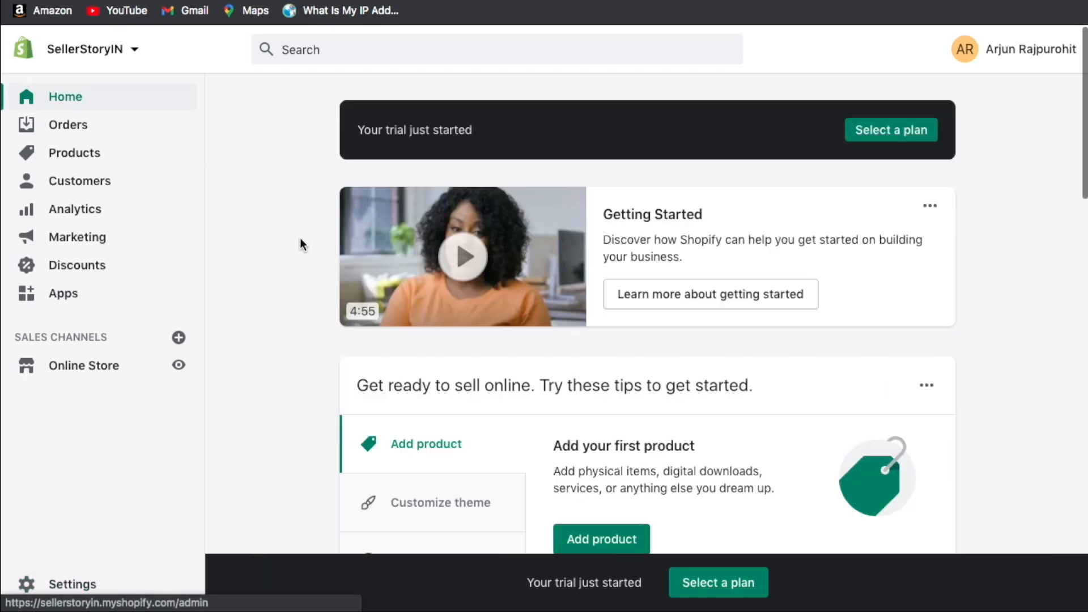
scroll(417, 265, "down", 10)
scroll(416, 265, "up", 10)
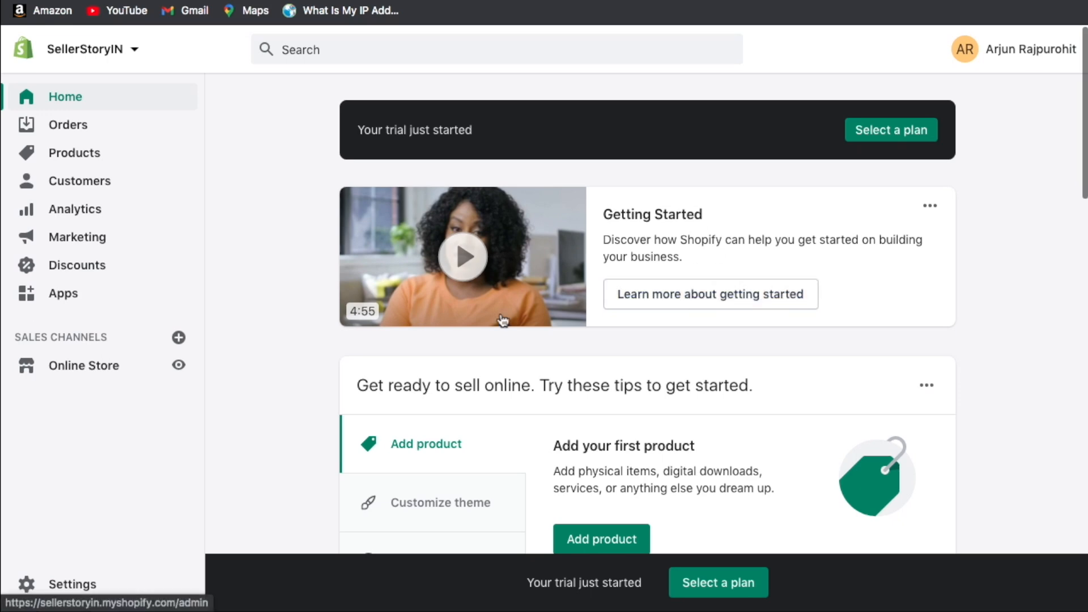
scroll(498, 323, "down", 9)
scroll(498, 318, "down", 3)
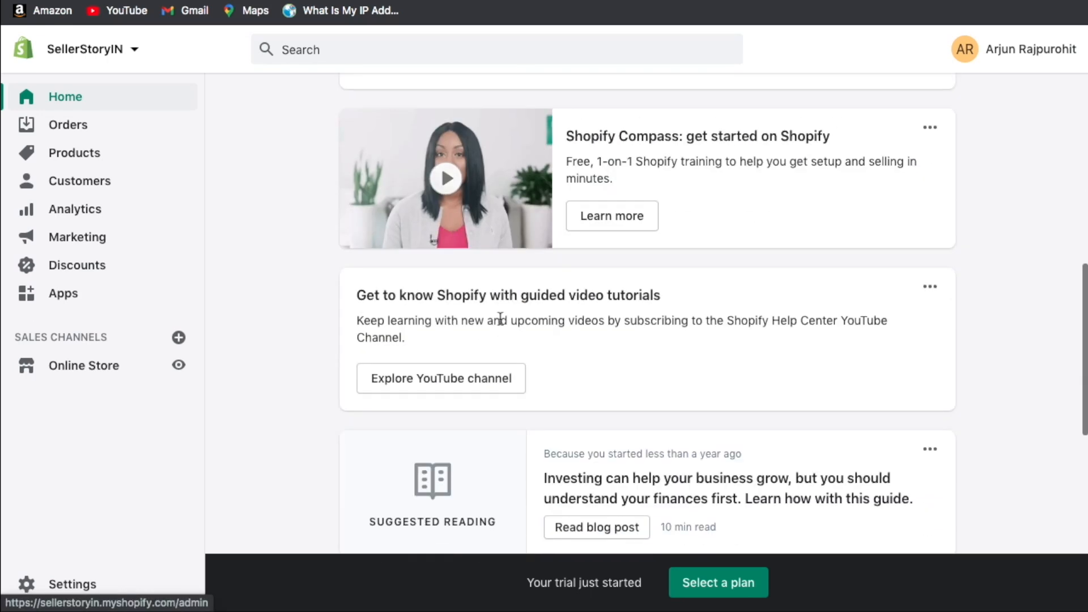
scroll(498, 318, "up", 15)
Visit the Orders and Products pages, then the Analytics overview.
left_click(134, 121)
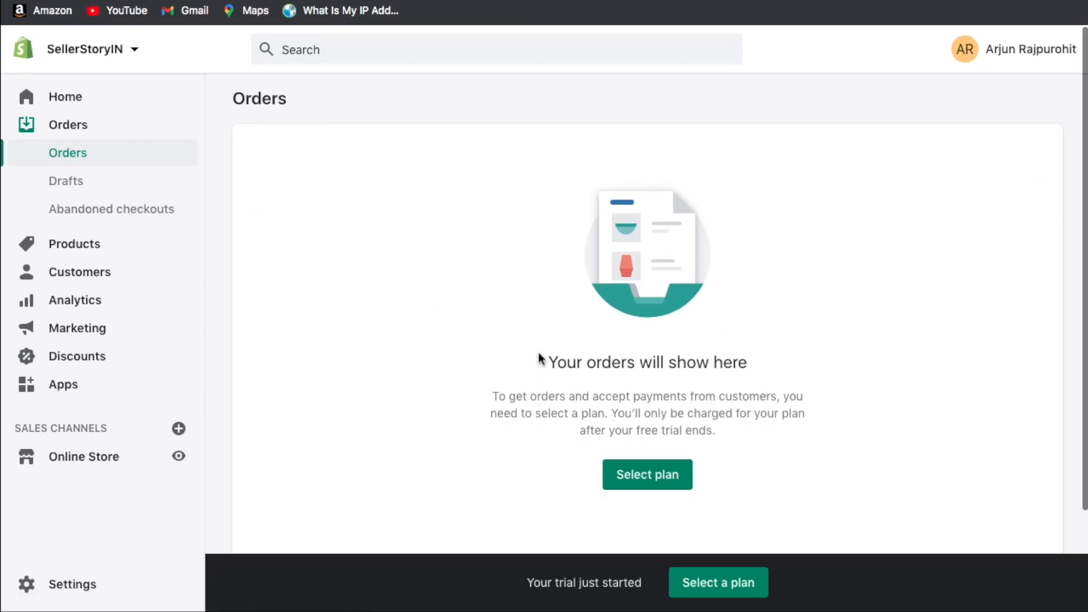
left_click(110, 243)
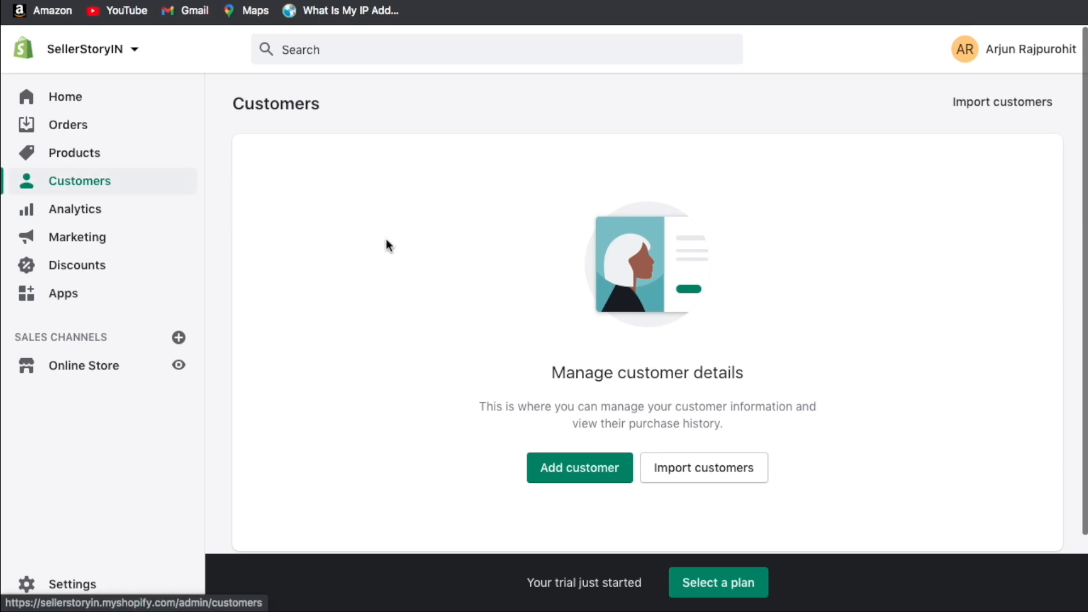
left_click(126, 212)
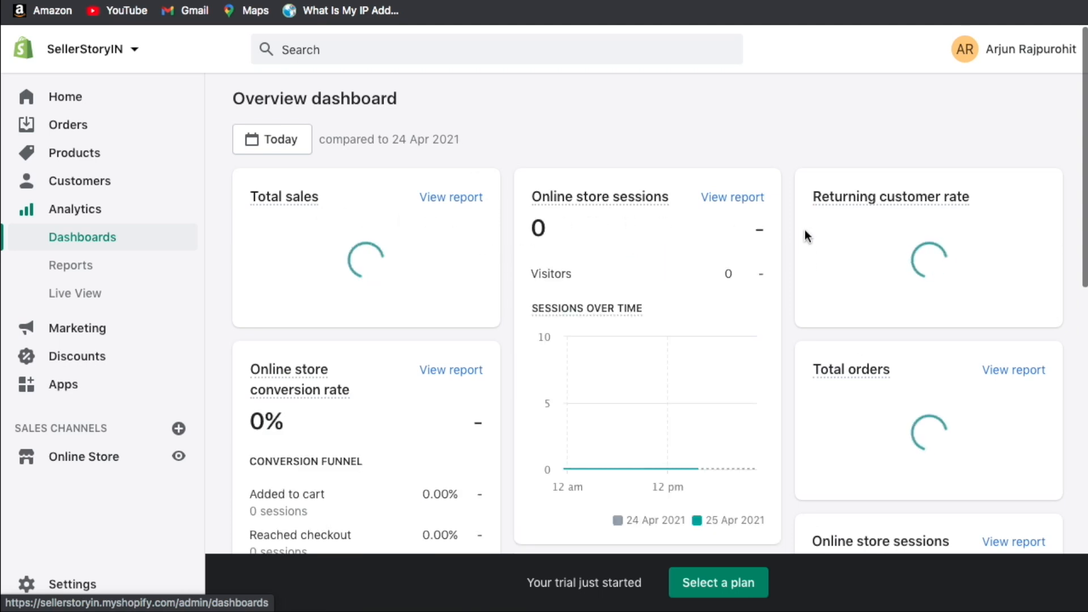
Scroll the Analytics dashboard cards, then open Reports and Live View.
scroll(807, 235, "down", 5)
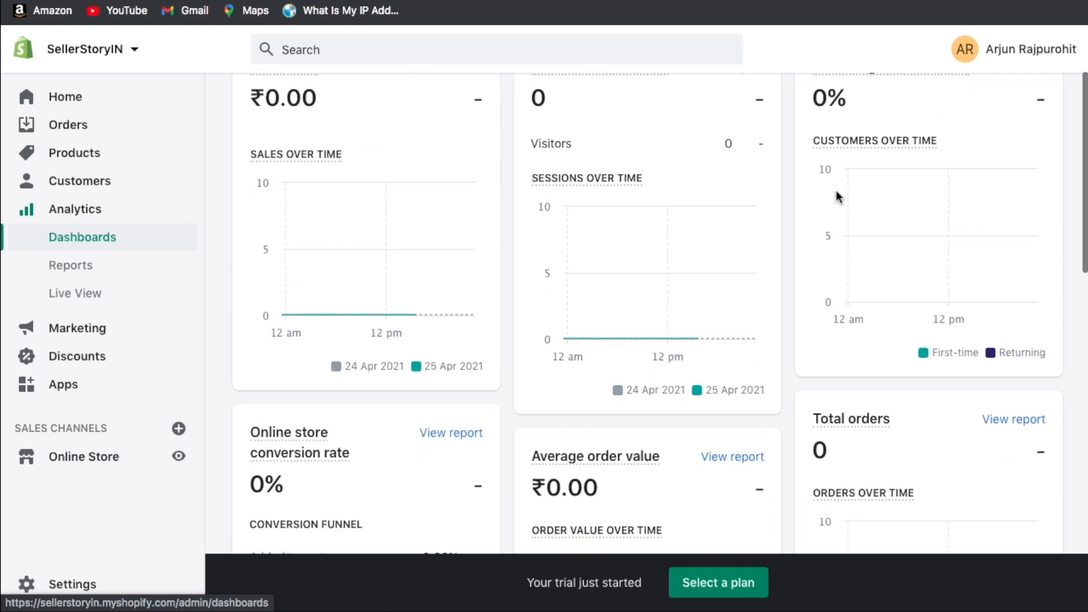
scroll(567, 340, "down", 3)
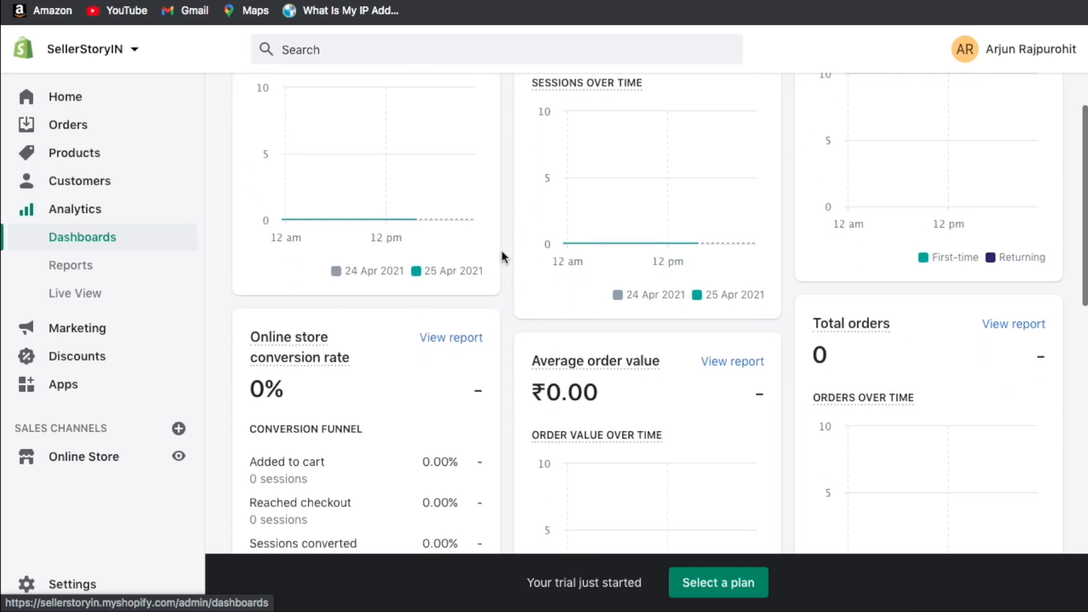
scroll(502, 257, "down", 3)
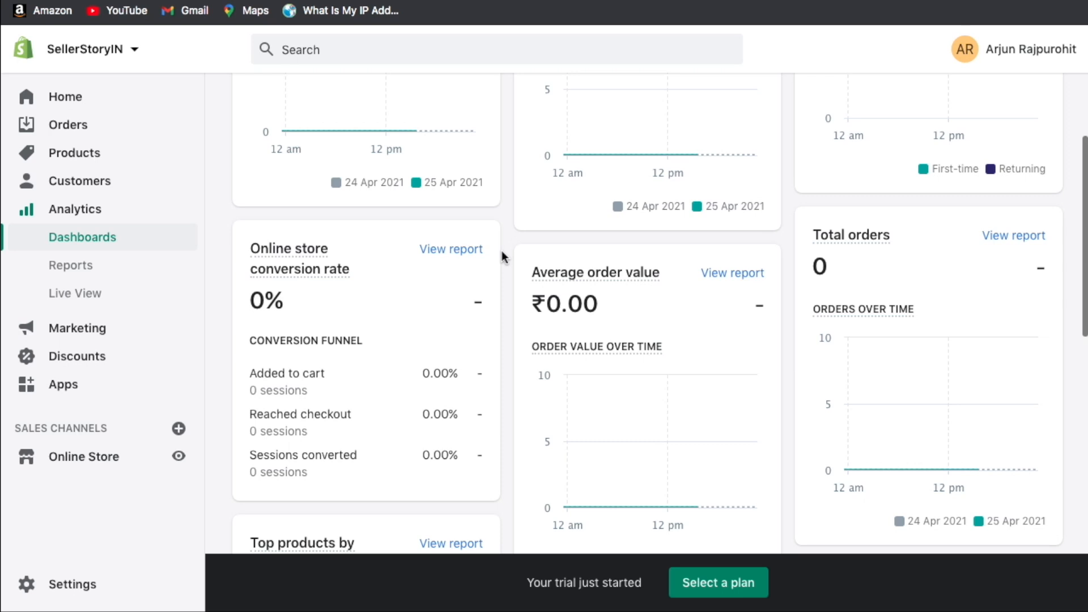
scroll(501, 255, "down", 2)
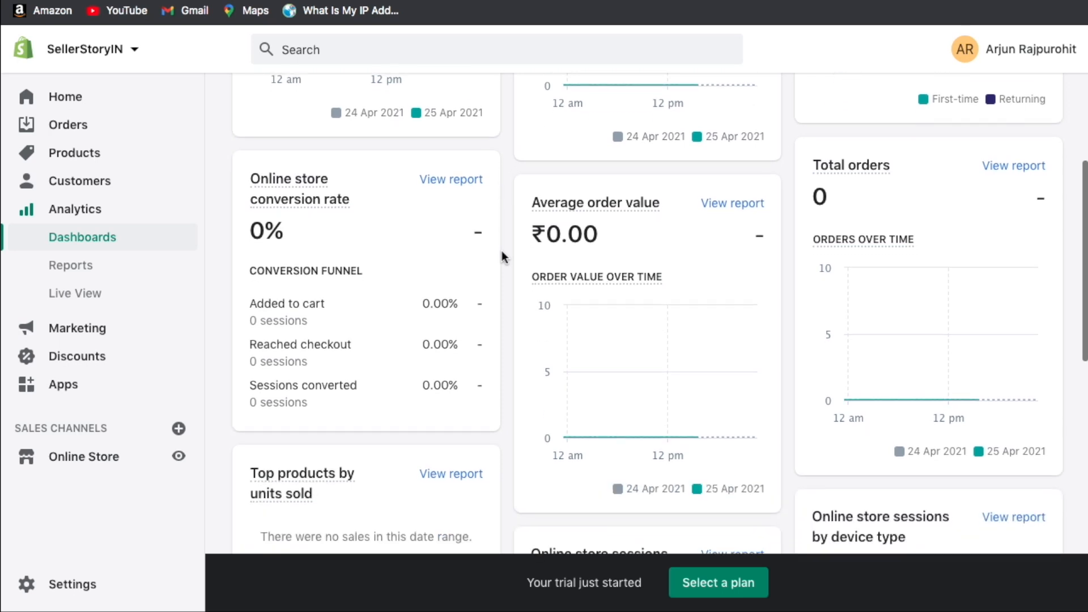
scroll(501, 257, "down", 2)
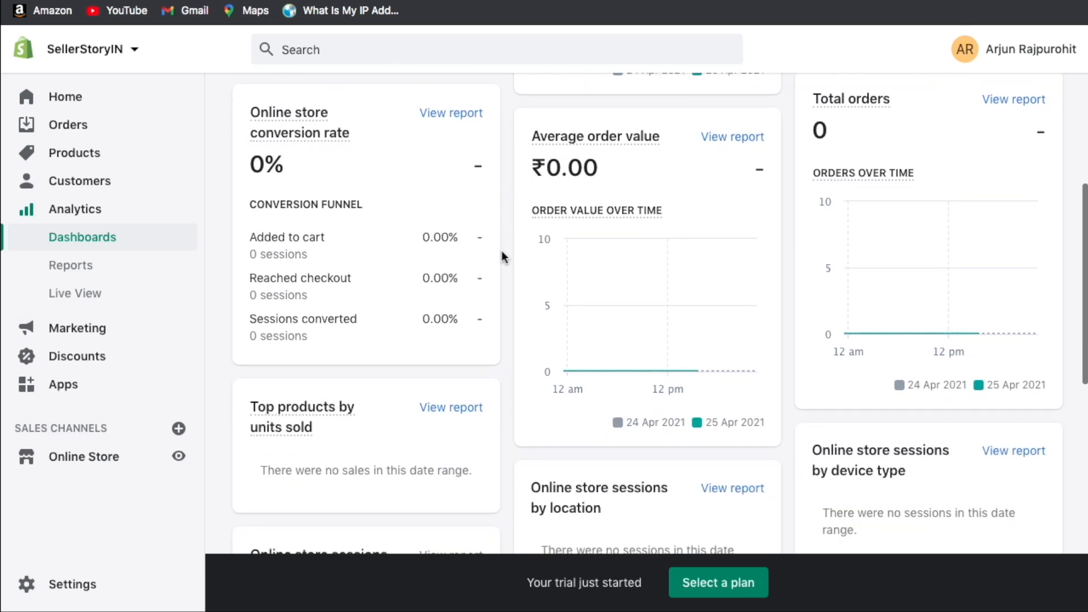
left_click(138, 273)
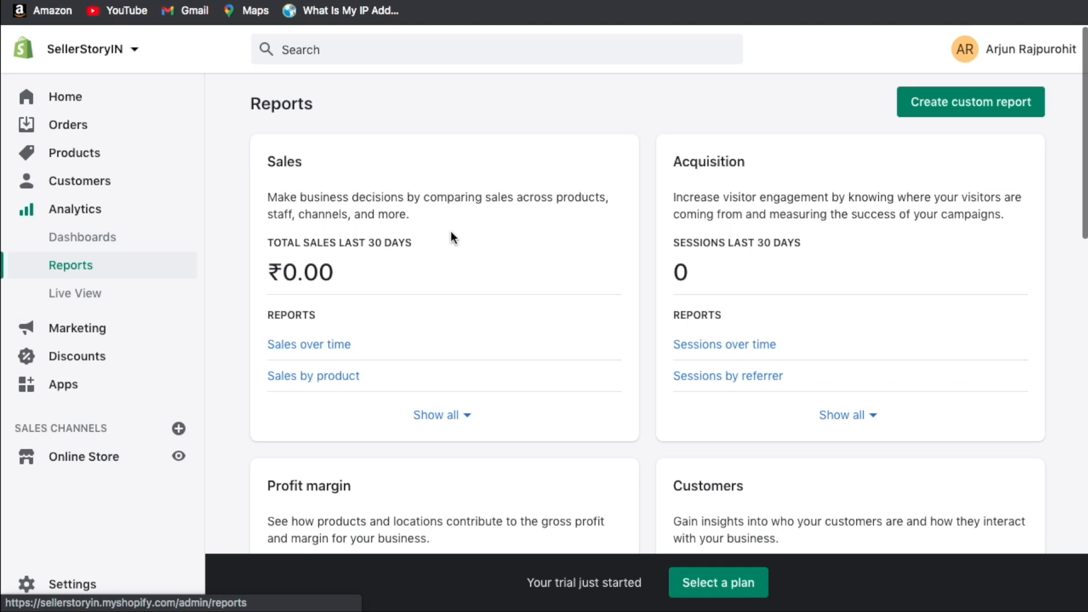
scroll(452, 237, "down", 1)
left_click(148, 292)
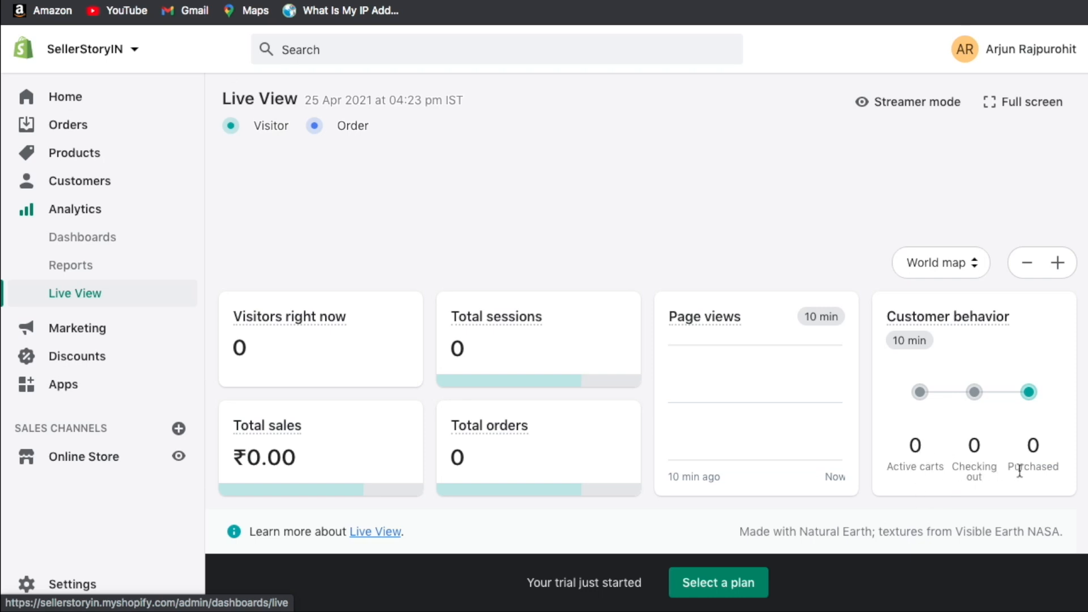
Open Marketing and scroll its overview showing 0 sessions and ₹0.00 sales.
left_click(139, 331)
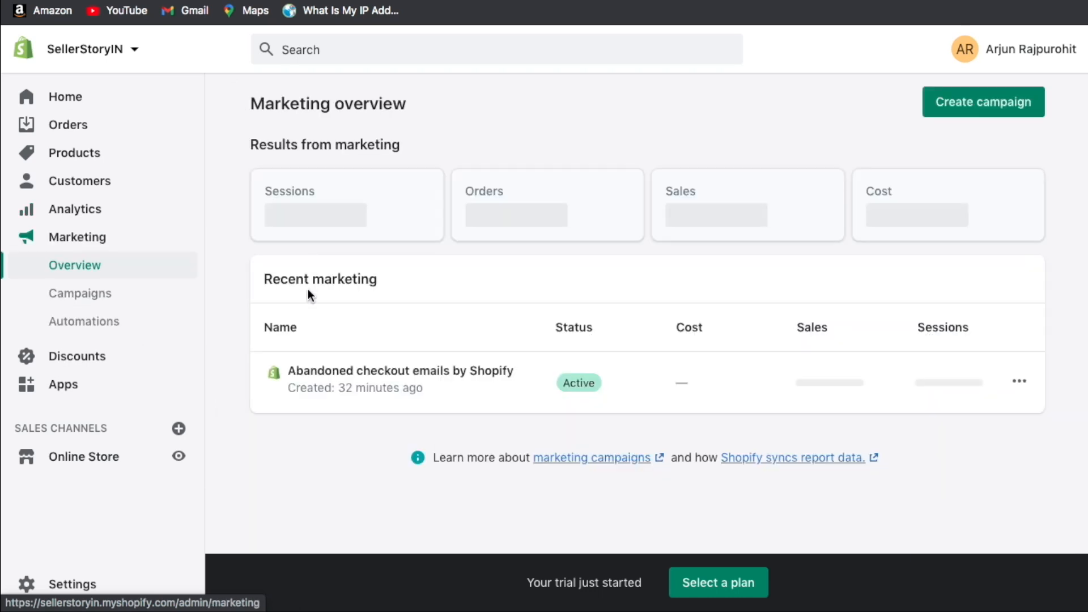
scroll(537, 322, "down", 5)
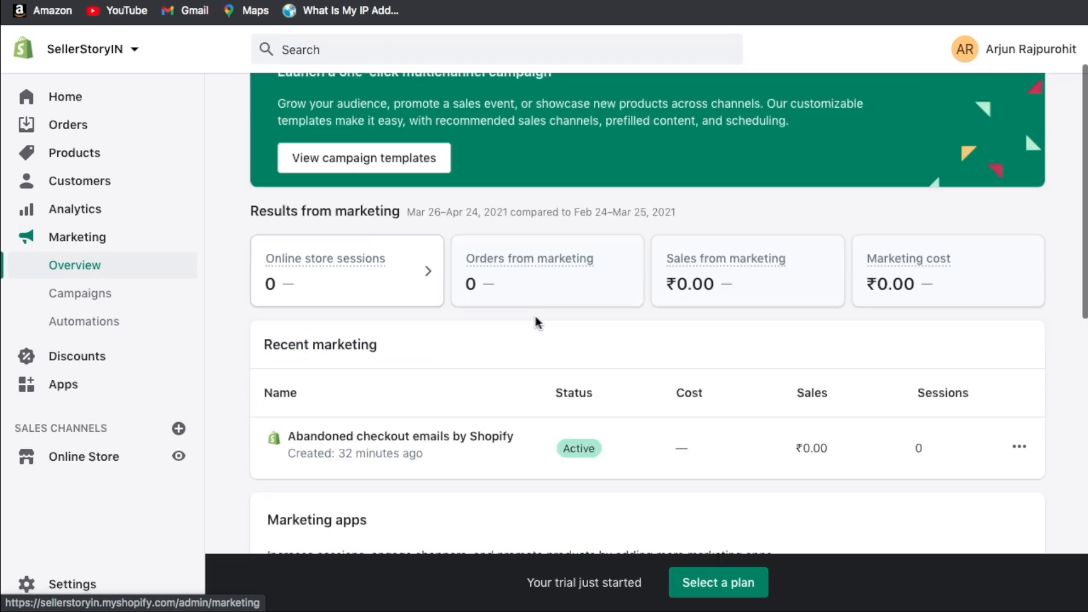
scroll(537, 321, "up", 5)
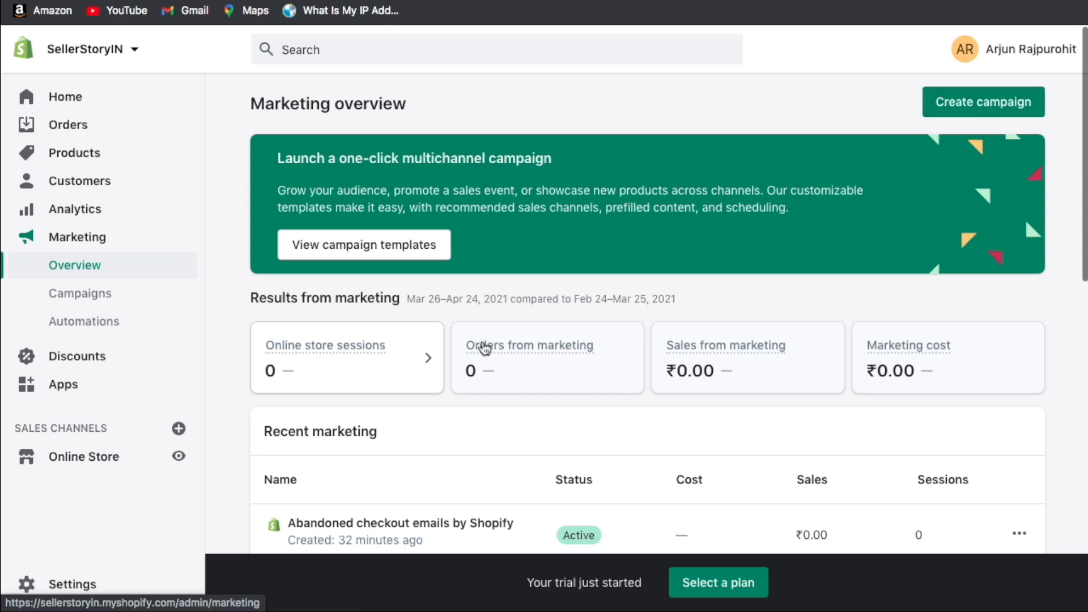
Go to the store's Discounts page.
scroll(523, 281, "down", 4)
scroll(524, 289, "up", 4)
left_click(104, 363)
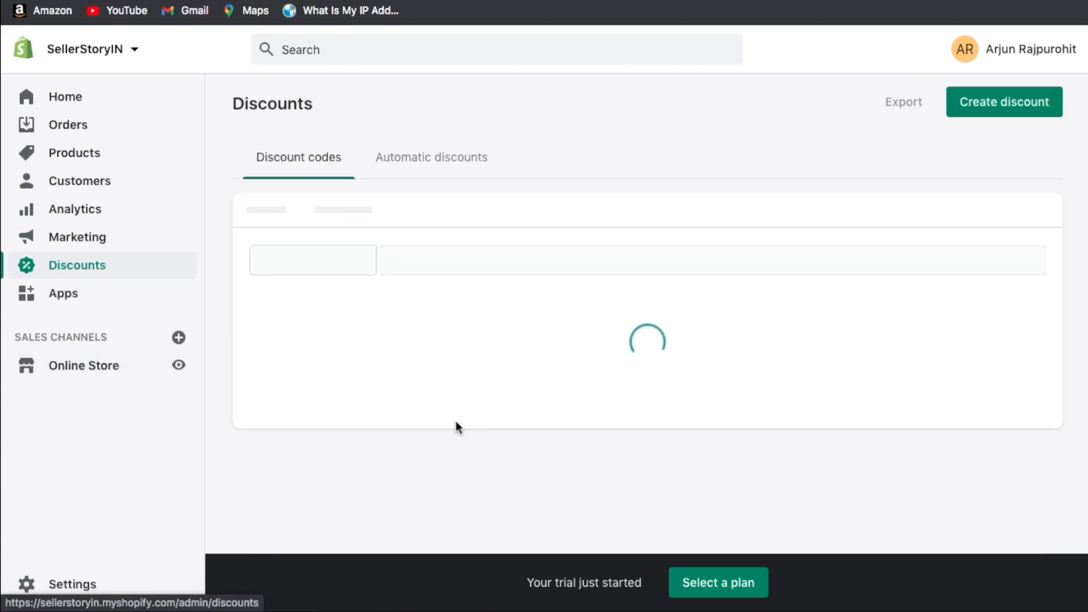
Open the Apps page listing the installed Advanced Cash on Delivery for India app.
scroll(520, 465, "down", 3)
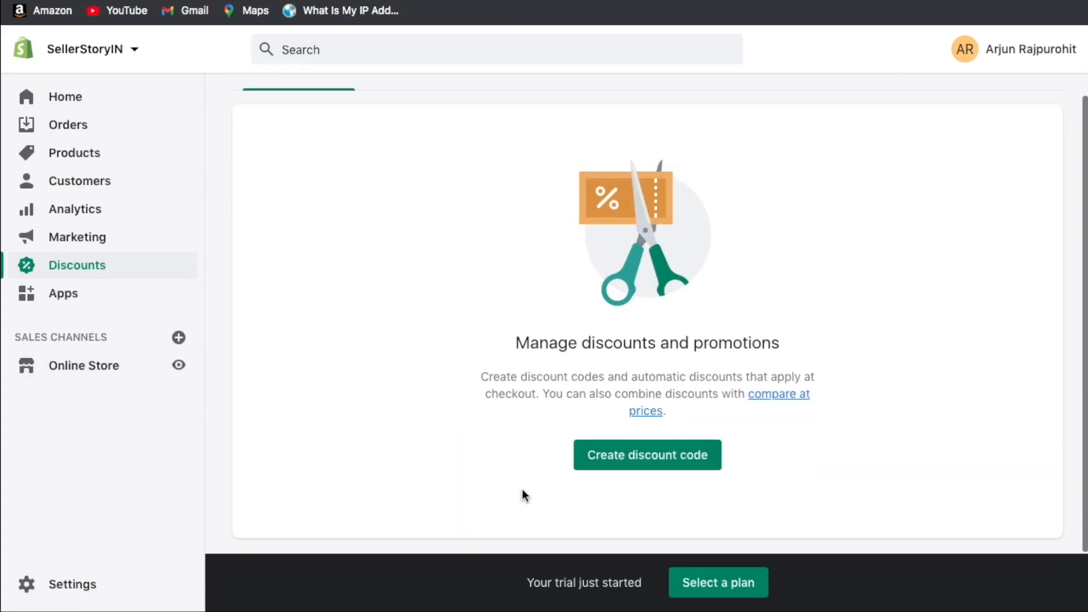
scroll(610, 319, "up", 3)
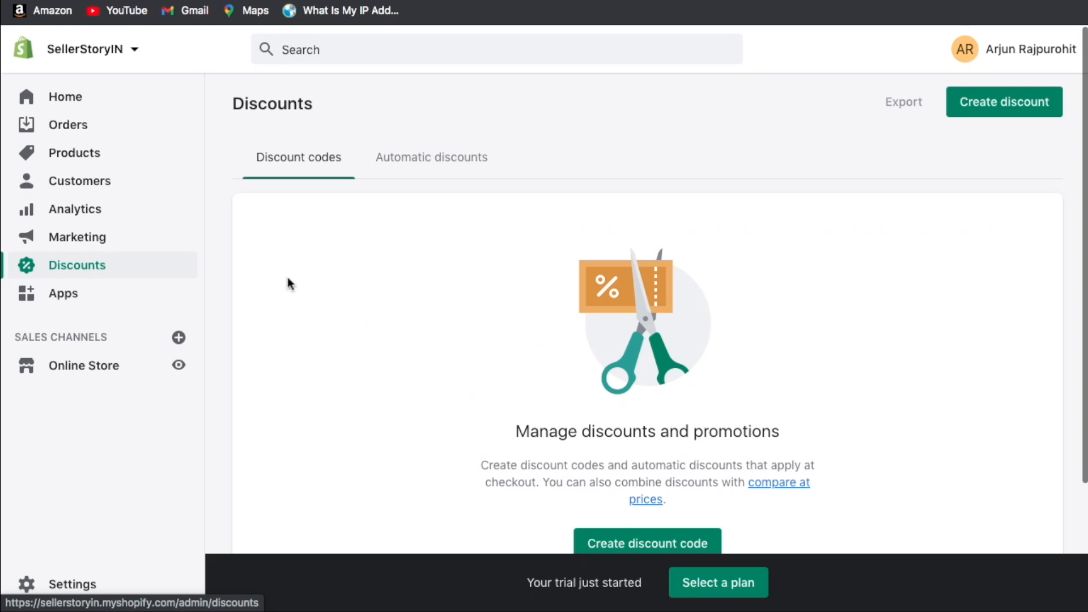
left_click(102, 300)
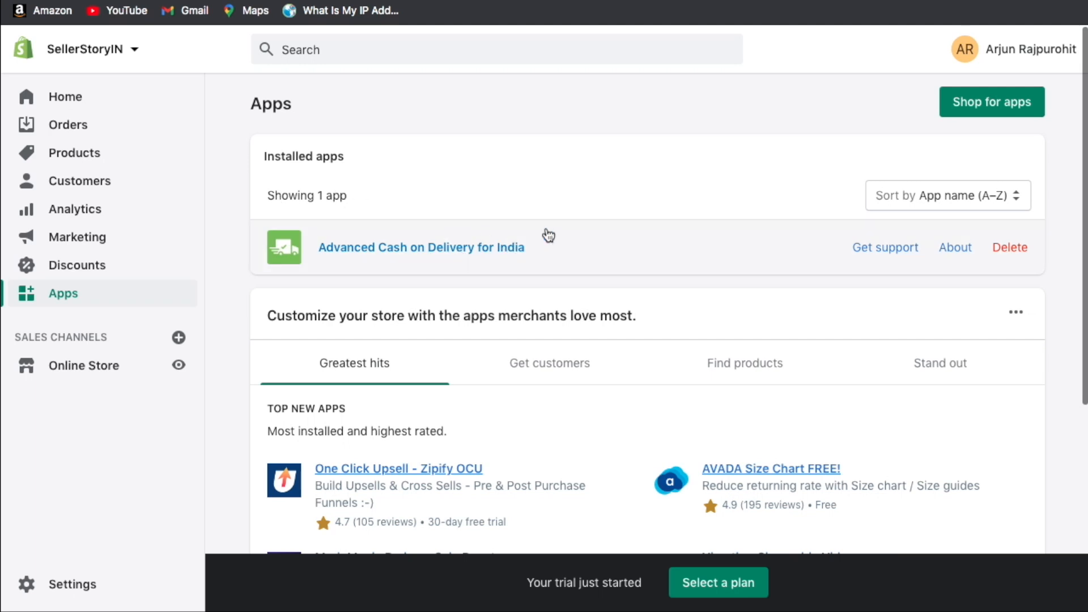
Browse the recommended apps under Get customers, Find products and Stand out.
left_click(465, 262)
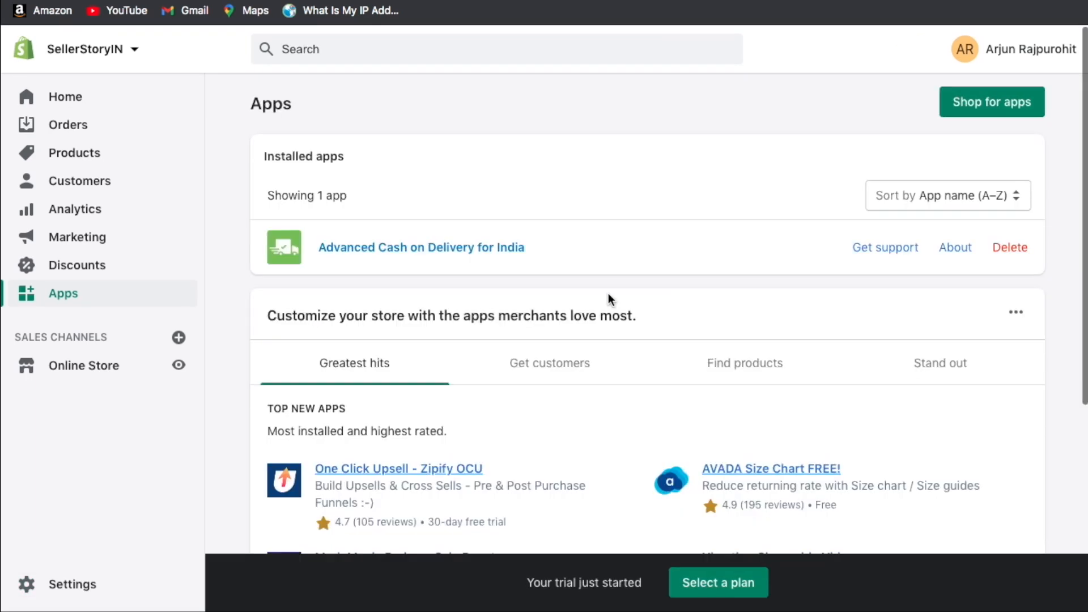
scroll(607, 293, "down", 4)
scroll(608, 294, "up", 5)
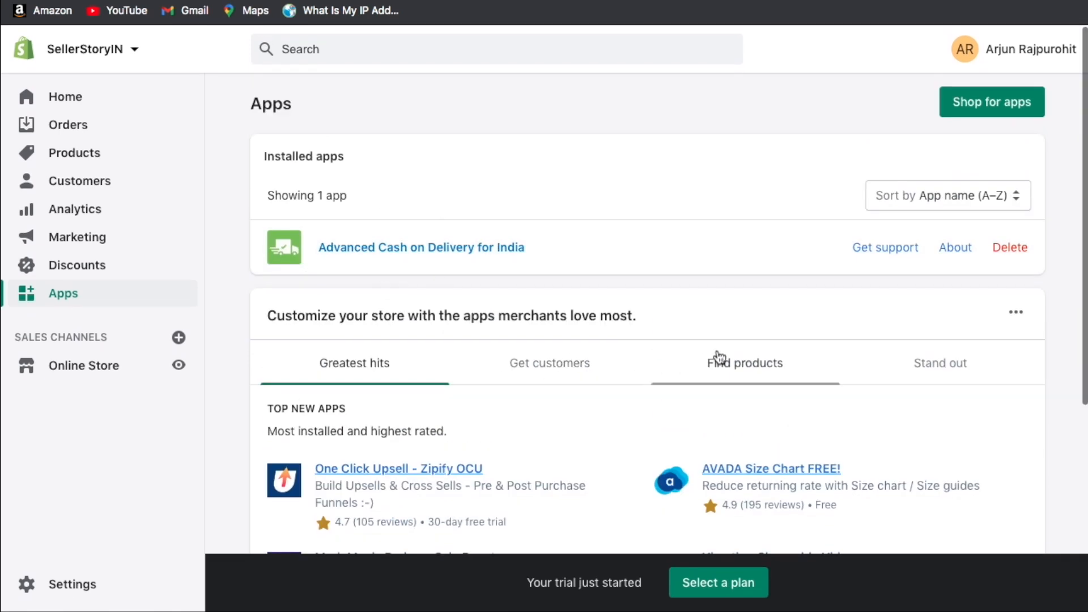
left_click(587, 366)
left_click(768, 364)
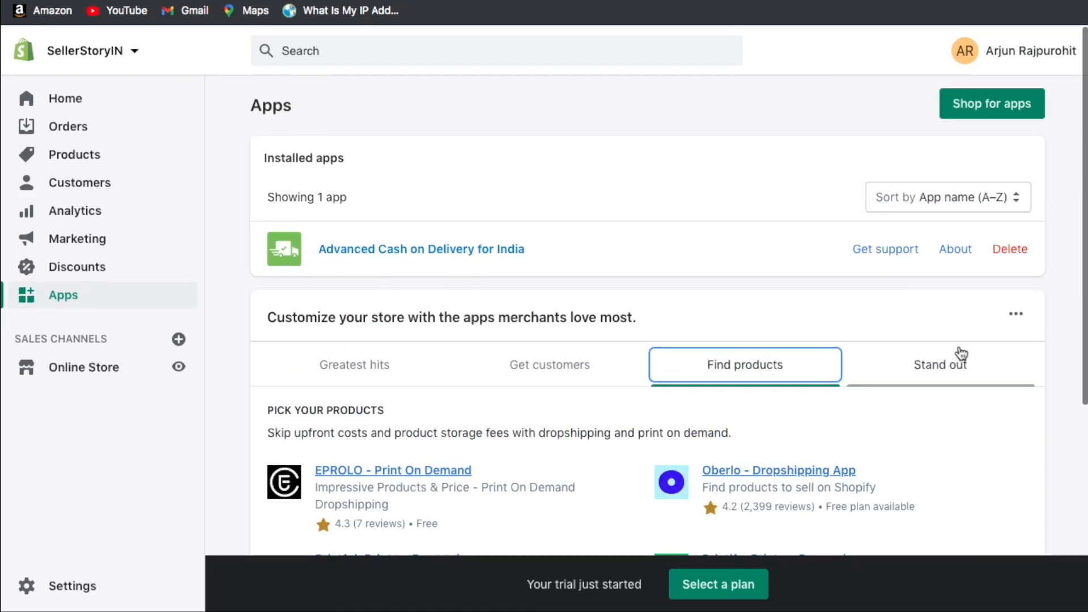
left_click(872, 363)
scroll(741, 324, "down", 6)
scroll(741, 324, "up", 6)
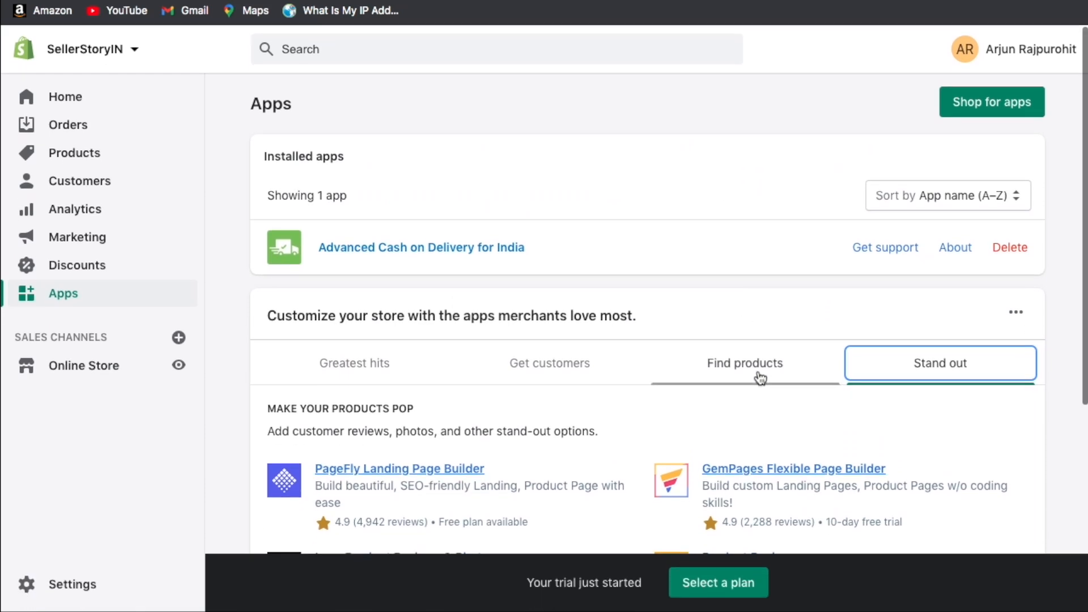
left_click(781, 162)
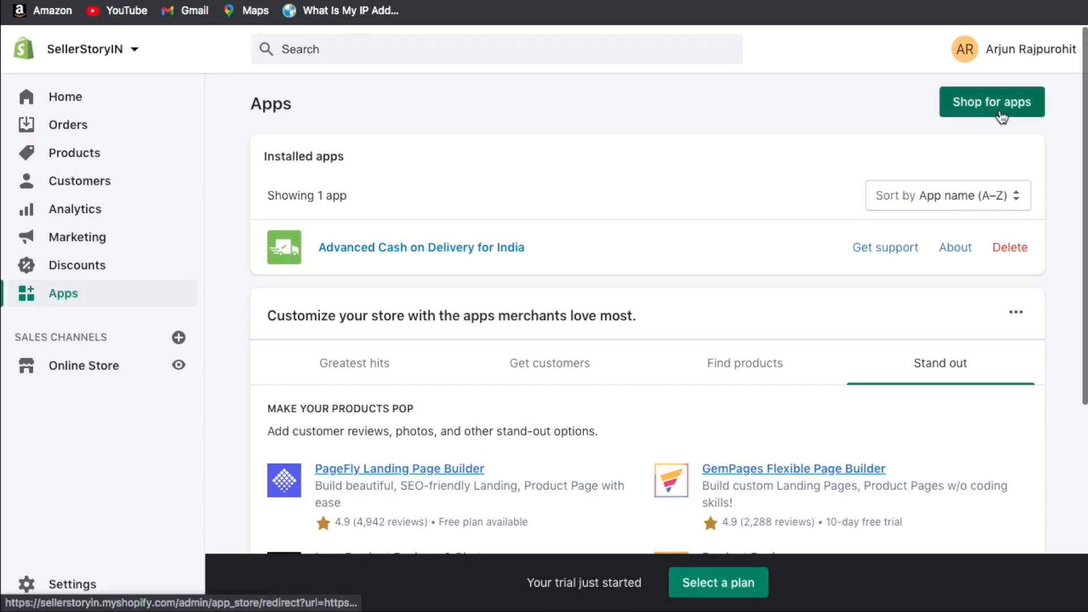
Look through the Shopify App Store, then go to the Online Store Themes page.
left_click(991, 102)
scroll(496, 237, "down", 5)
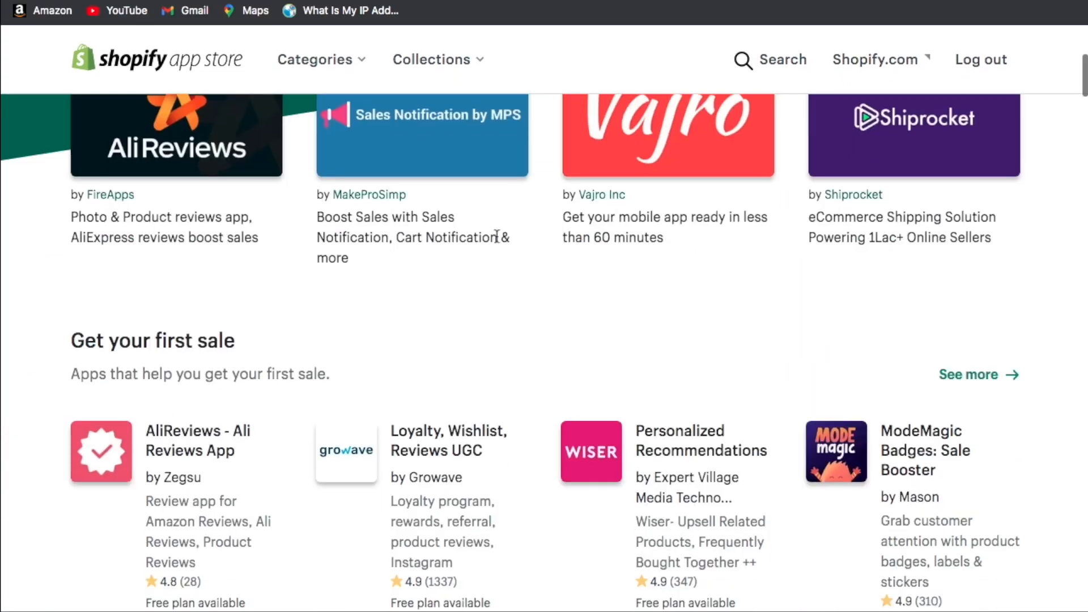
scroll(486, 348, "down", 7)
scroll(660, 255, "up", 3)
scroll(658, 252, "up", 10)
scroll(498, 238, "down", 5)
scroll(487, 347, "down", 8)
scroll(488, 348, "up", 13)
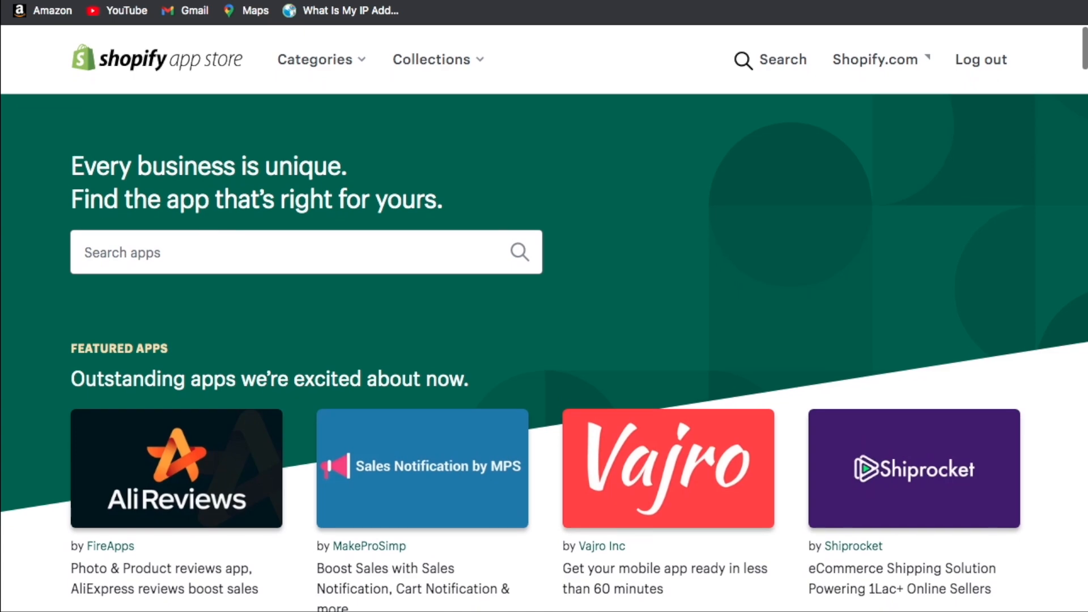
left_click(85, 1)
left_click(95, 367)
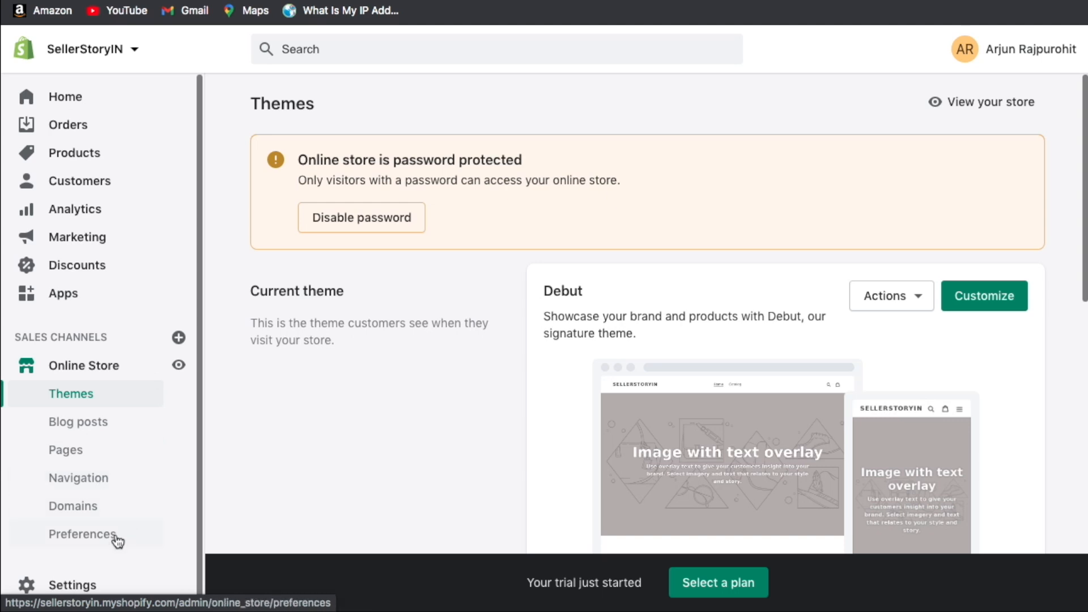
Scroll the Themes page to review the current Debut theme and the Theme library.
scroll(406, 276, "down", 5)
scroll(405, 276, "up", 1)
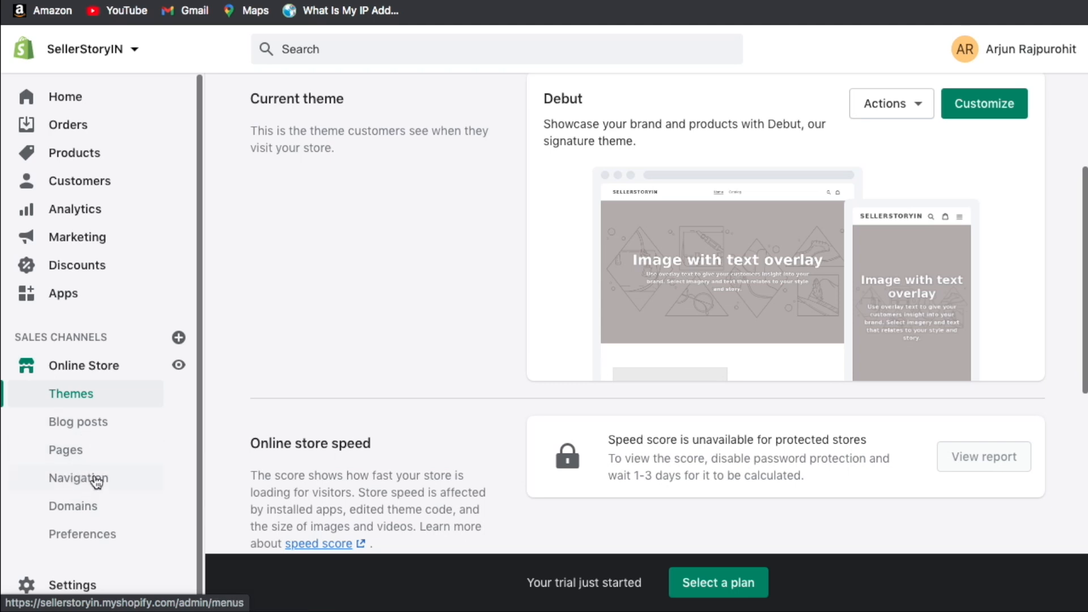
scroll(113, 470, "down", 5)
scroll(452, 376, "up", 2)
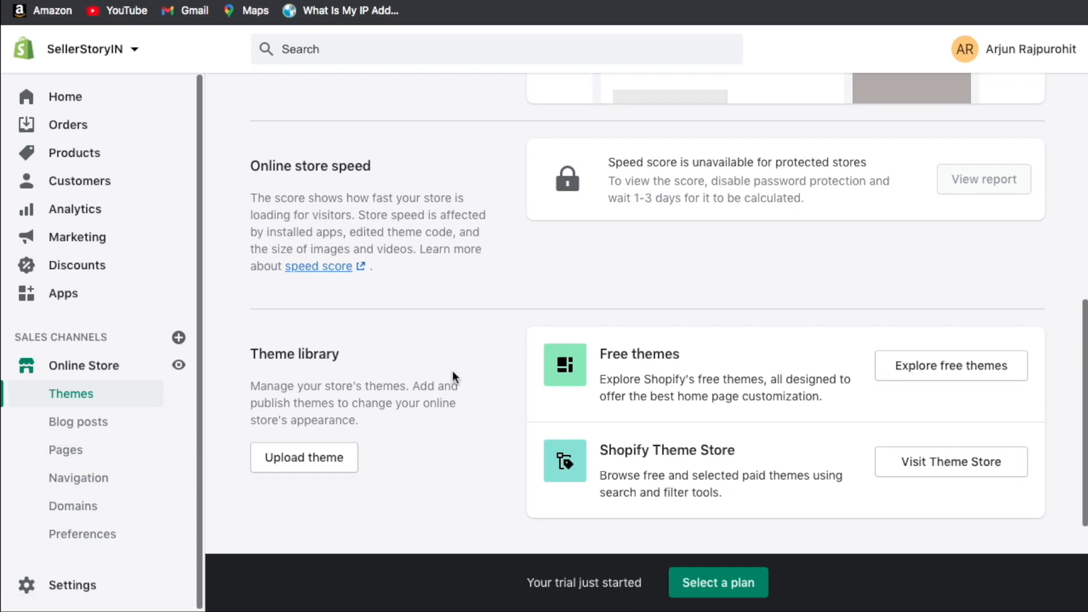
scroll(452, 375, "up", 4)
scroll(452, 376, "down", 6)
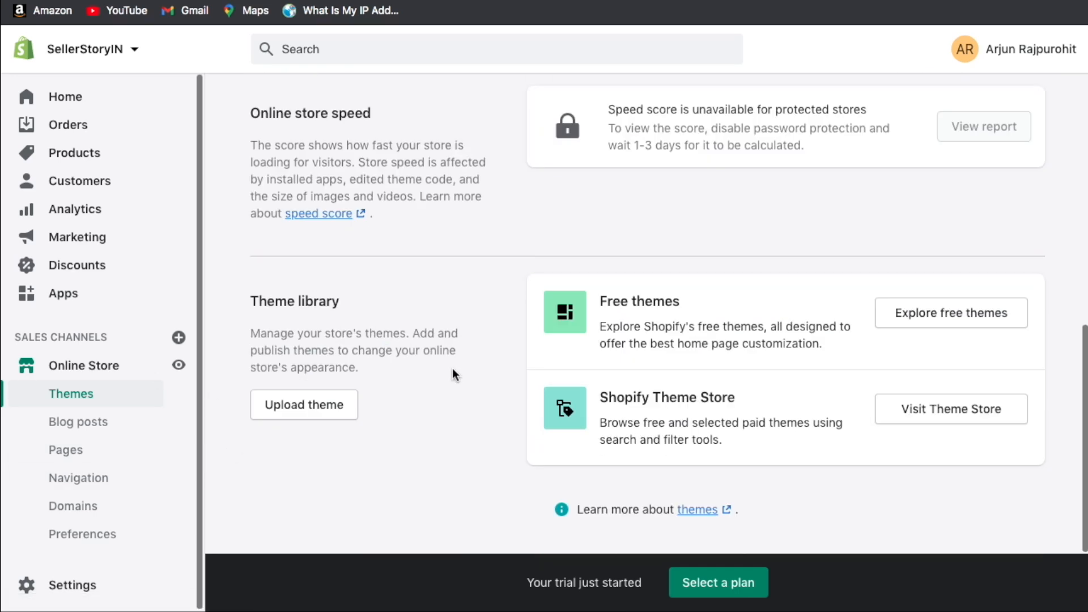
scroll(792, 305, "up", 6)
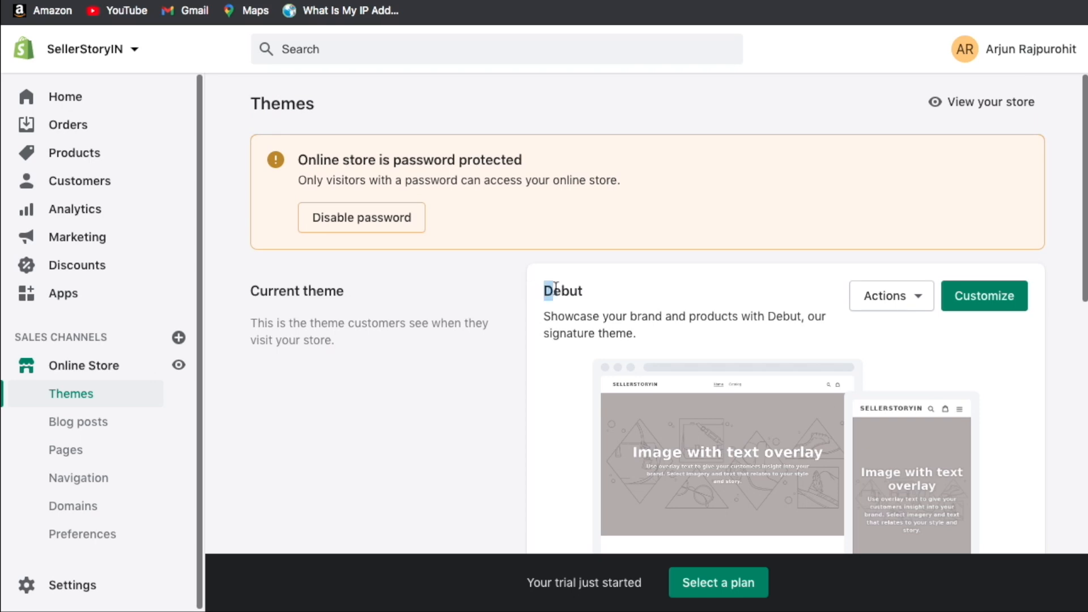
scroll(605, 299, "down", 6)
scroll(636, 238, "up", 3)
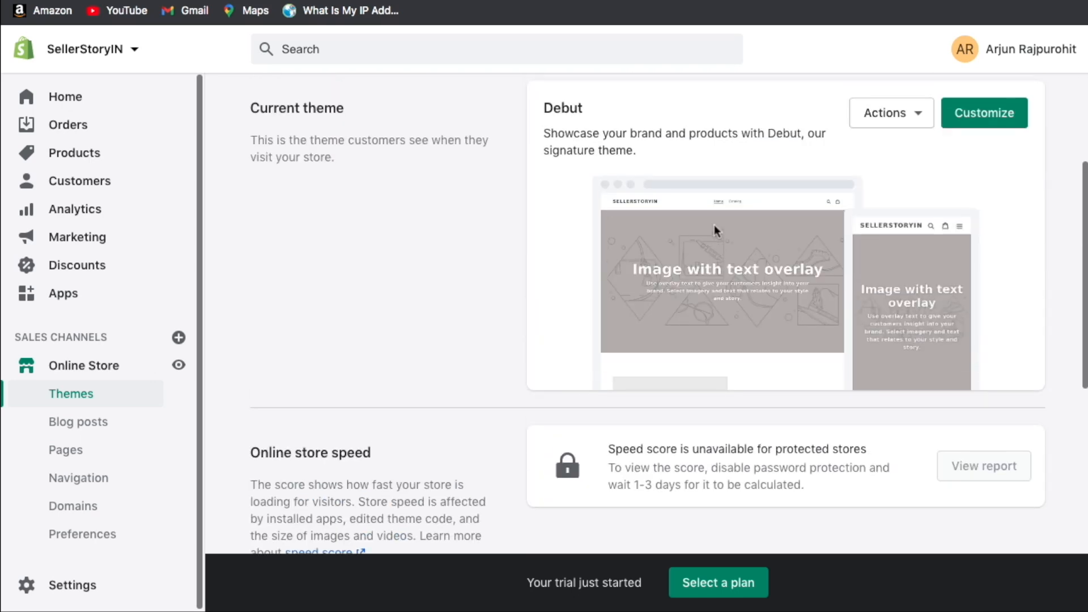
scroll(799, 235, "down", 5)
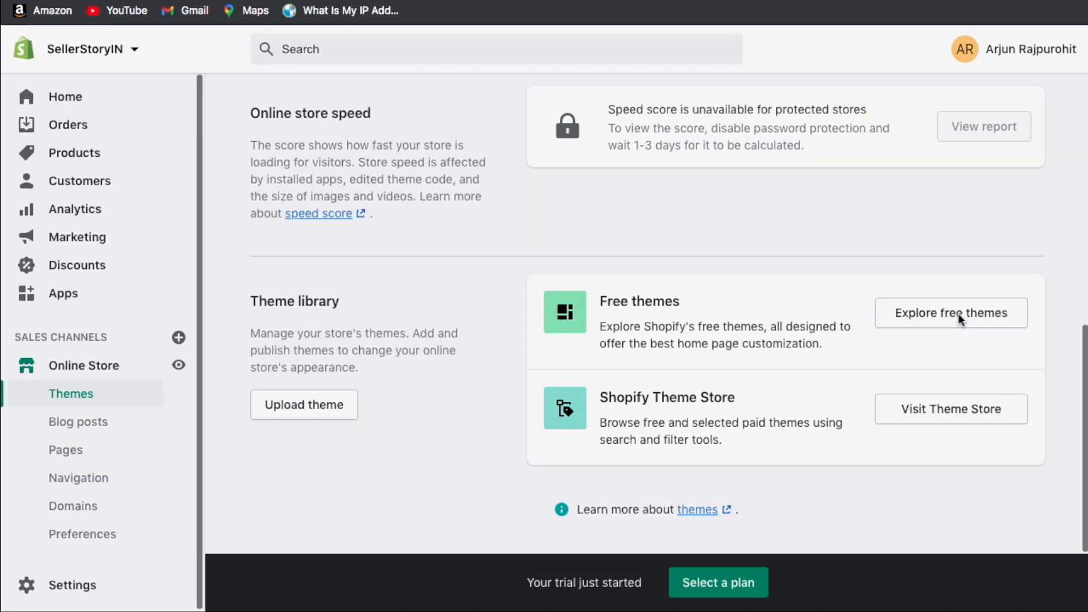
Look through the free themes gallery, then go to the Shopify Theme Store.
left_click(957, 312)
scroll(231, 265, "down", 5)
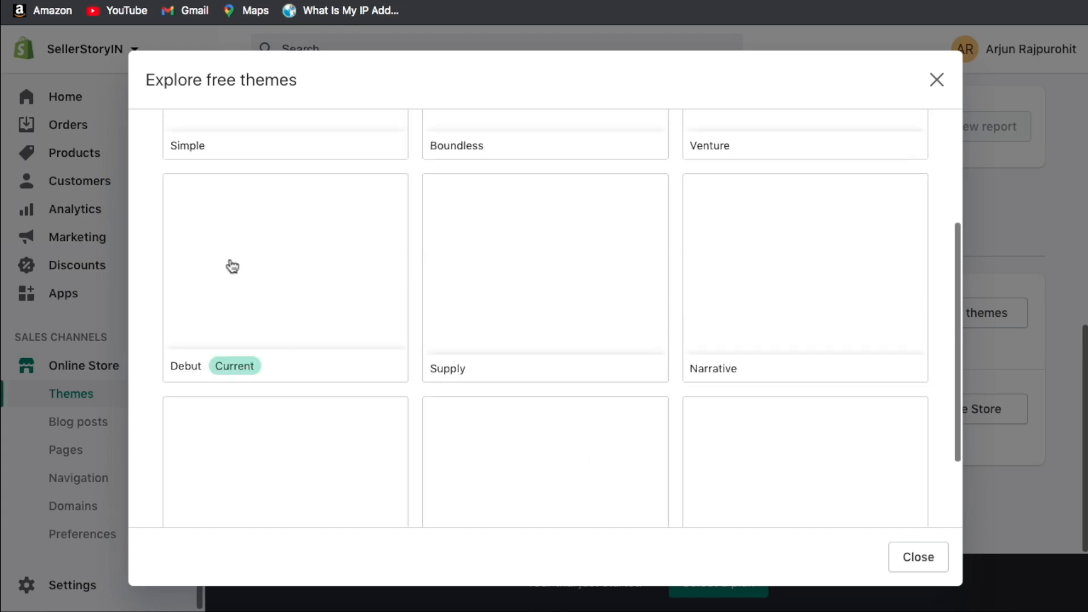
scroll(231, 264, "up", 5)
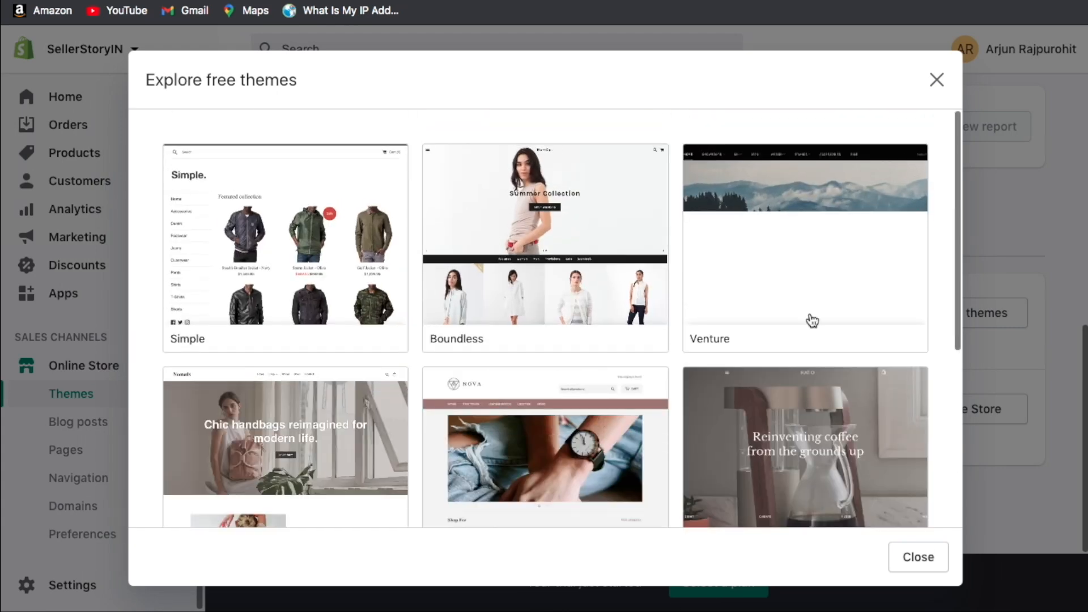
scroll(809, 317, "down", 7)
left_click(918, 557)
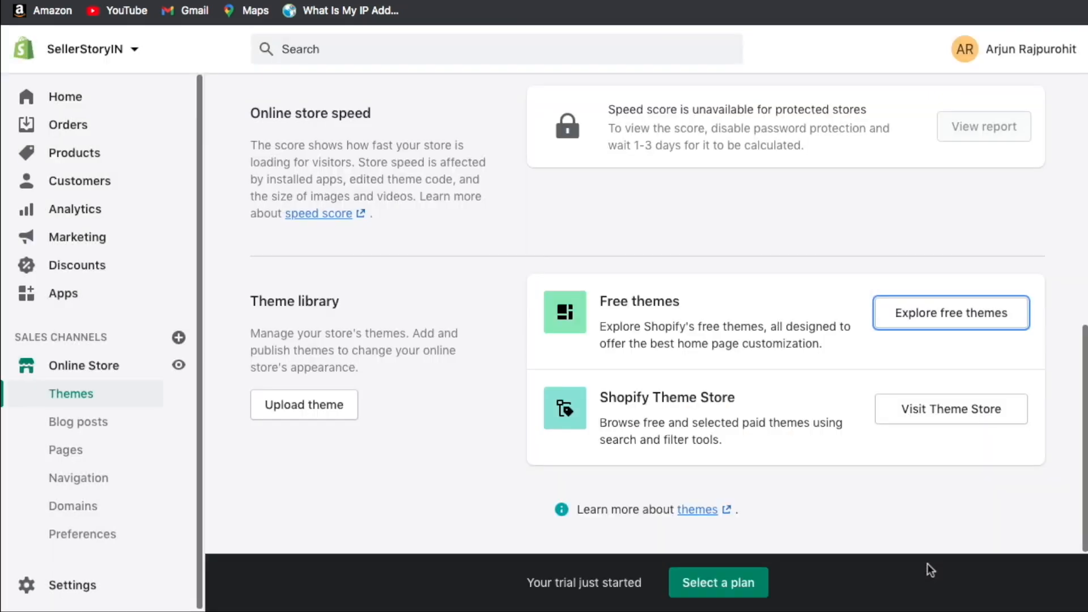
left_click(929, 410)
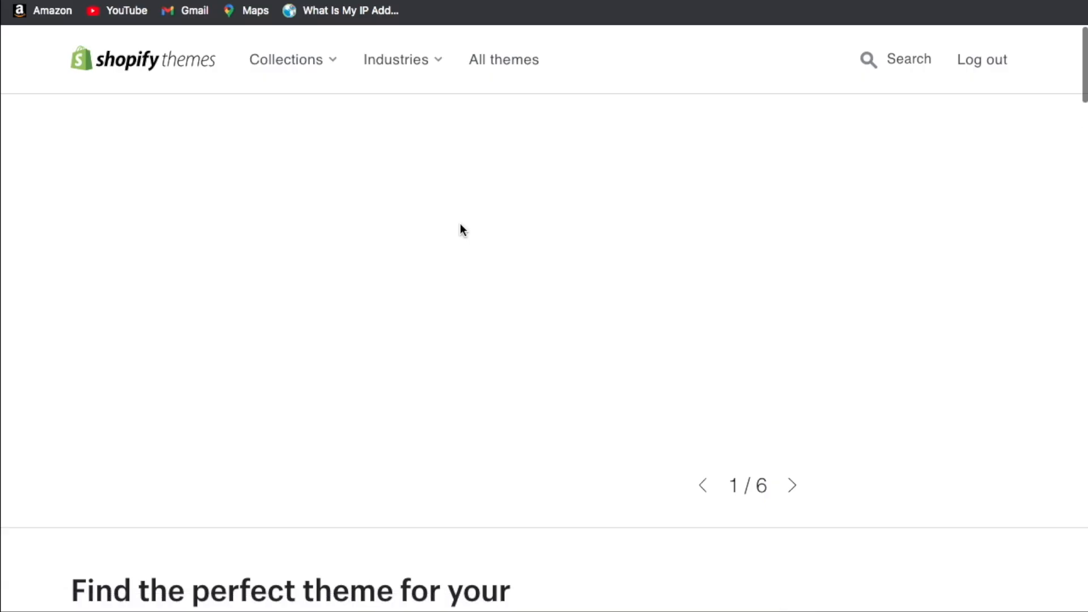
scroll(299, 264, "down", 10)
scroll(299, 264, "down", 9)
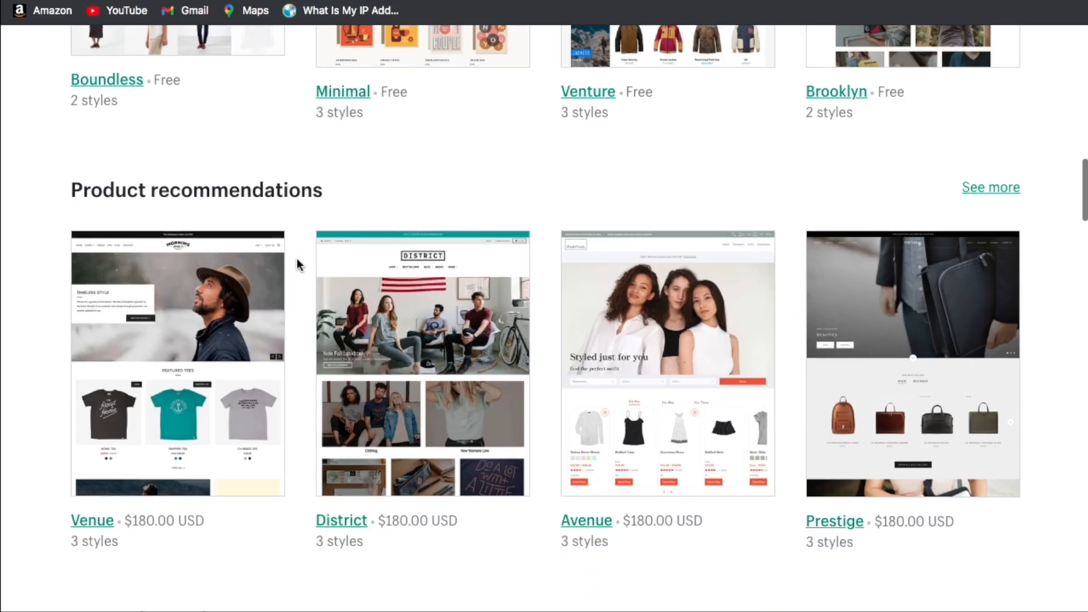
scroll(485, 548, "down", 7)
scroll(542, 278, "down", 2)
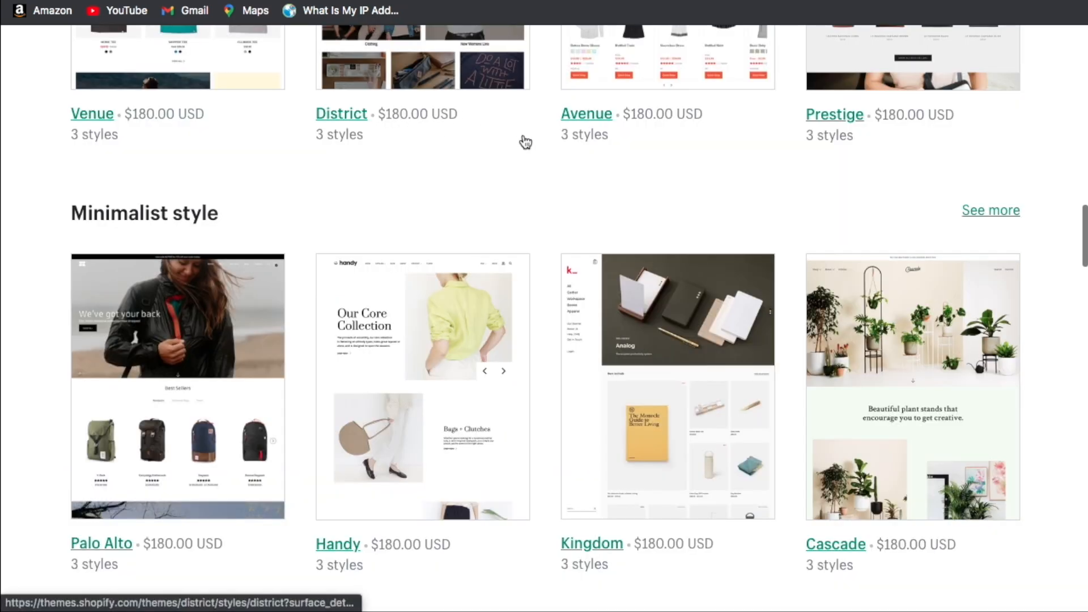
scroll(536, 141, "up", 1)
scroll(918, 204, "down", 5)
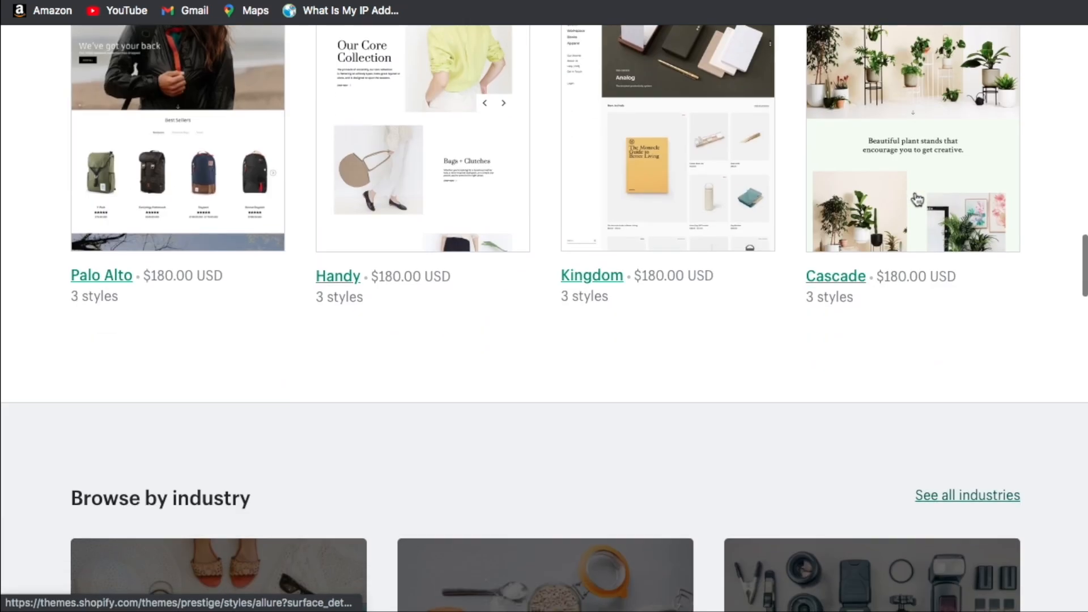
scroll(495, 237, "up", 1)
scroll(496, 237, "up", 10)
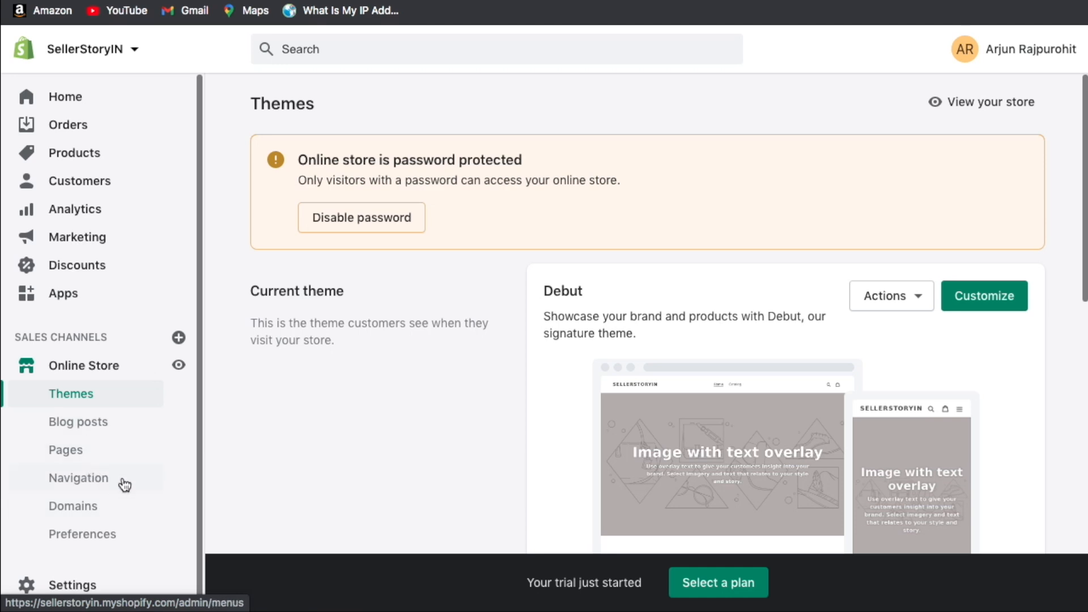
Open Domains, showing sellerstoryin.myshopify.com as the connected primary domain.
left_click(96, 507)
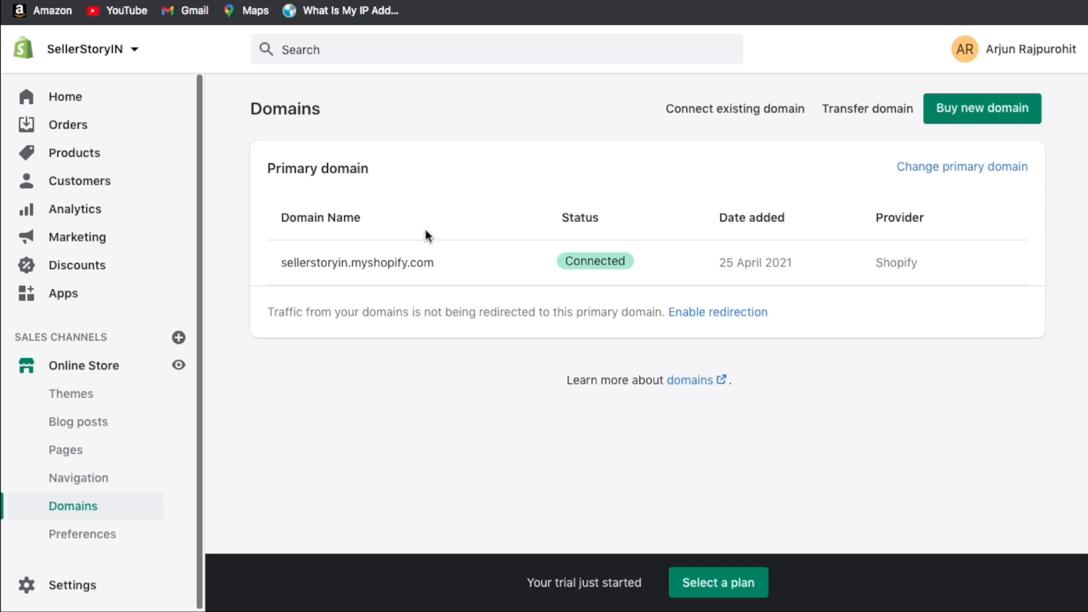
Enter sellerstory.in as an existing domain and choose to connect it automatically via GoDaddy.
left_click(760, 117)
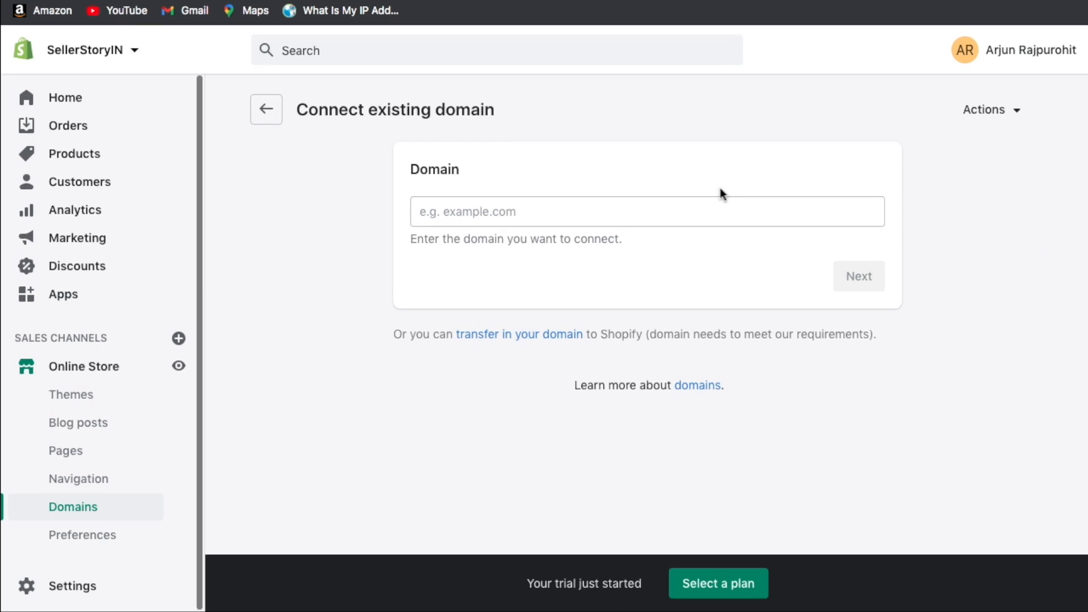
left_click(635, 218)
type("sellerstory.in")
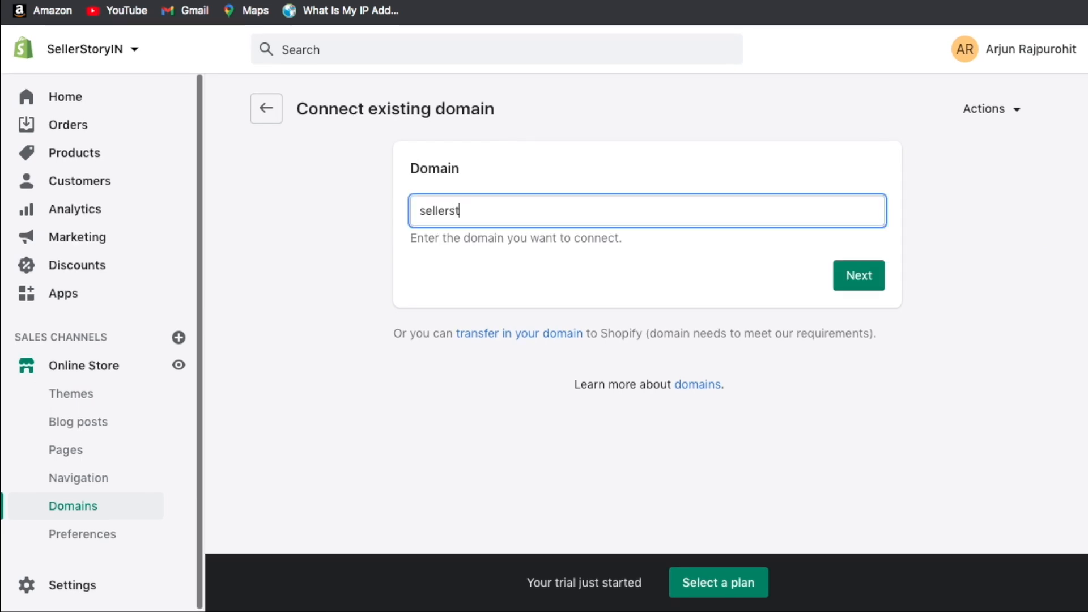
left_click(857, 274)
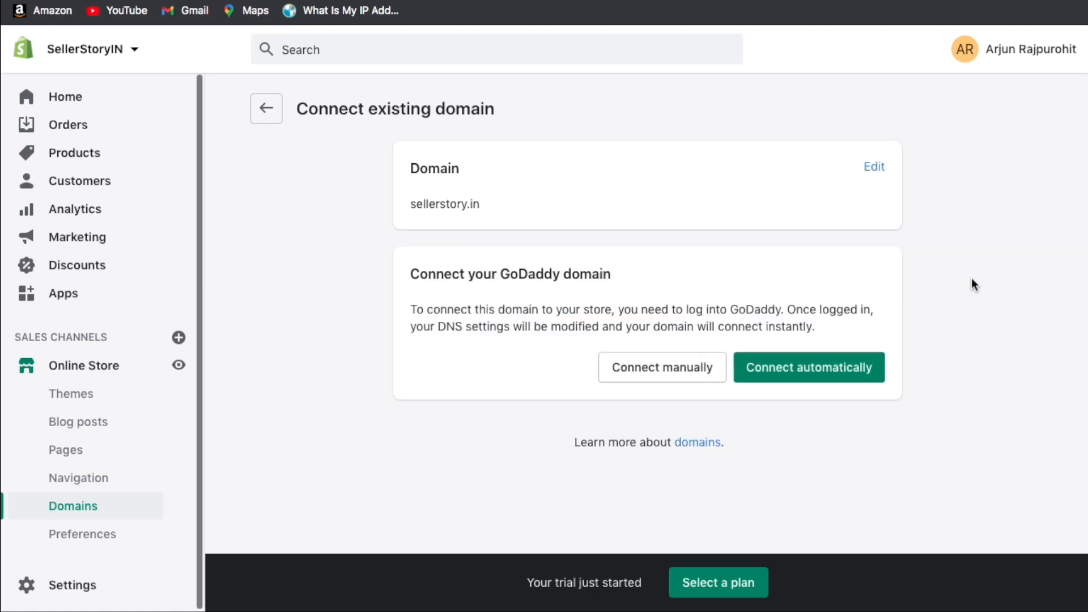
left_click(839, 378)
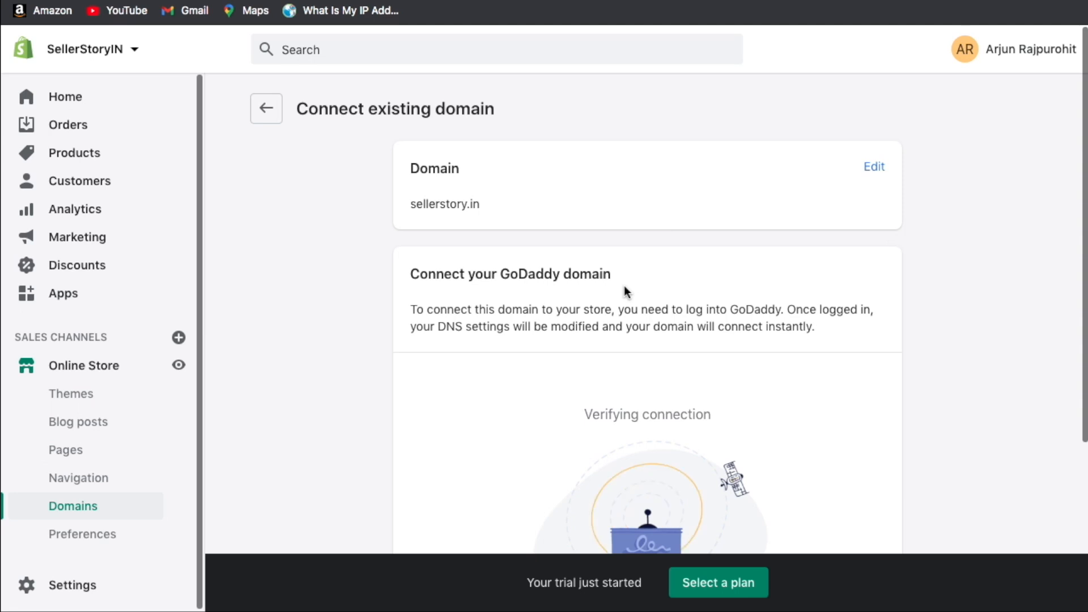
Scroll the Verifying connection screen for sellerstory.in after returning from GoDaddy.
scroll(624, 284, "down", 4)
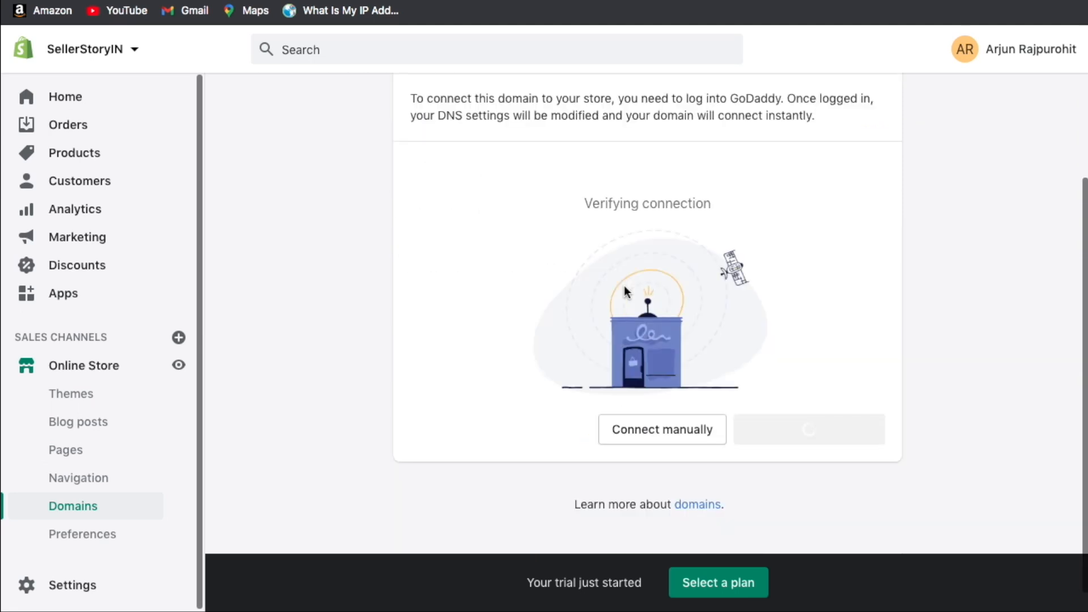
Return to Domains with the sellerstory.in connection requested, then open Online Store Preferences.
scroll(736, 294, "up", 2)
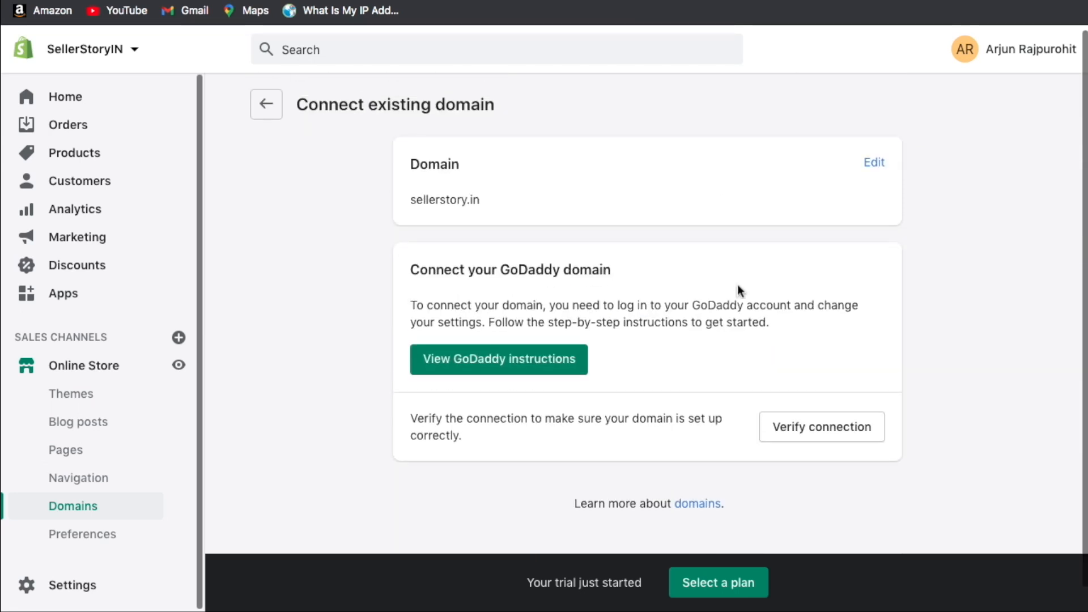
scroll(738, 285, "up", 1)
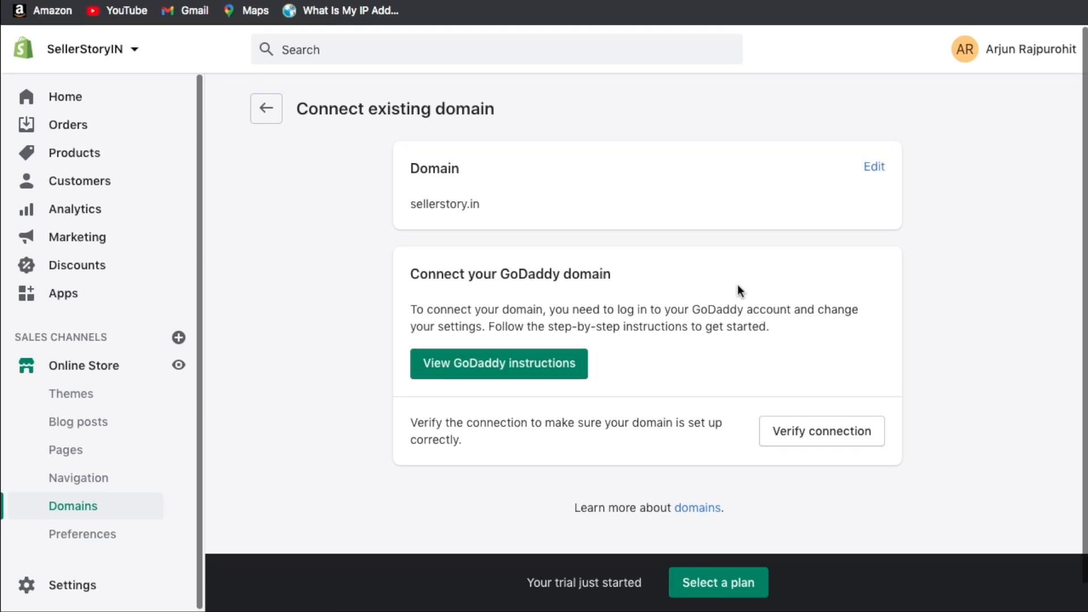
scroll(737, 284, "down", 2)
scroll(658, 352, "up", 2)
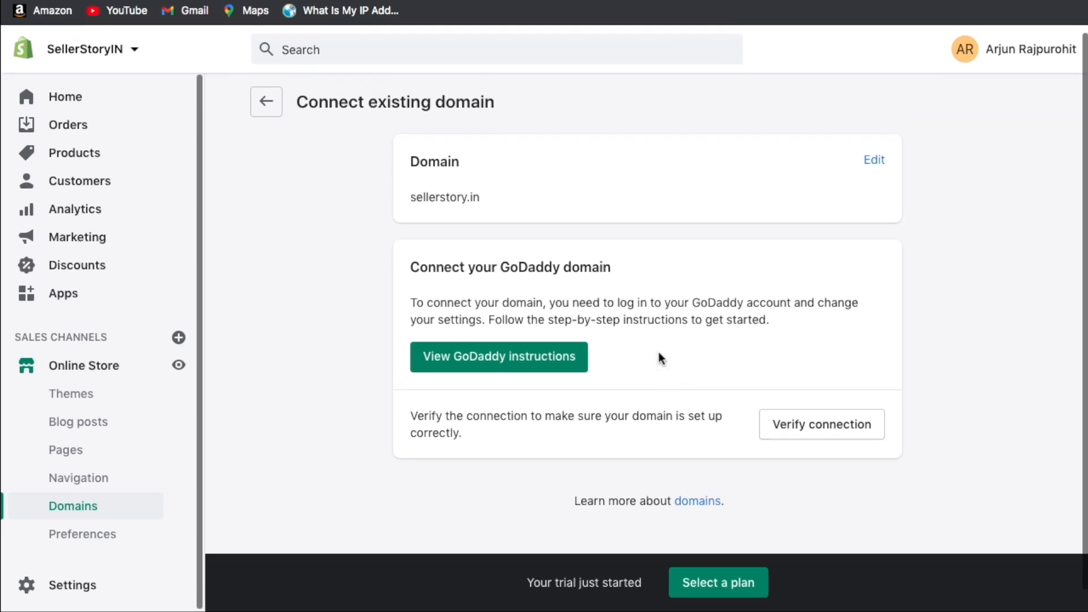
scroll(650, 356, "up", 1)
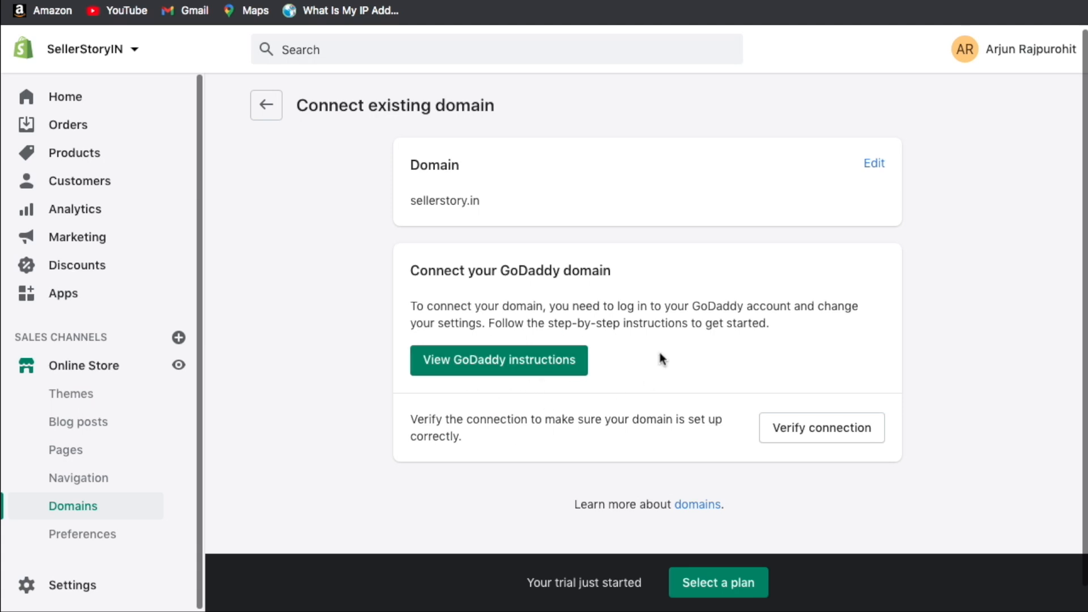
left_click(271, 114)
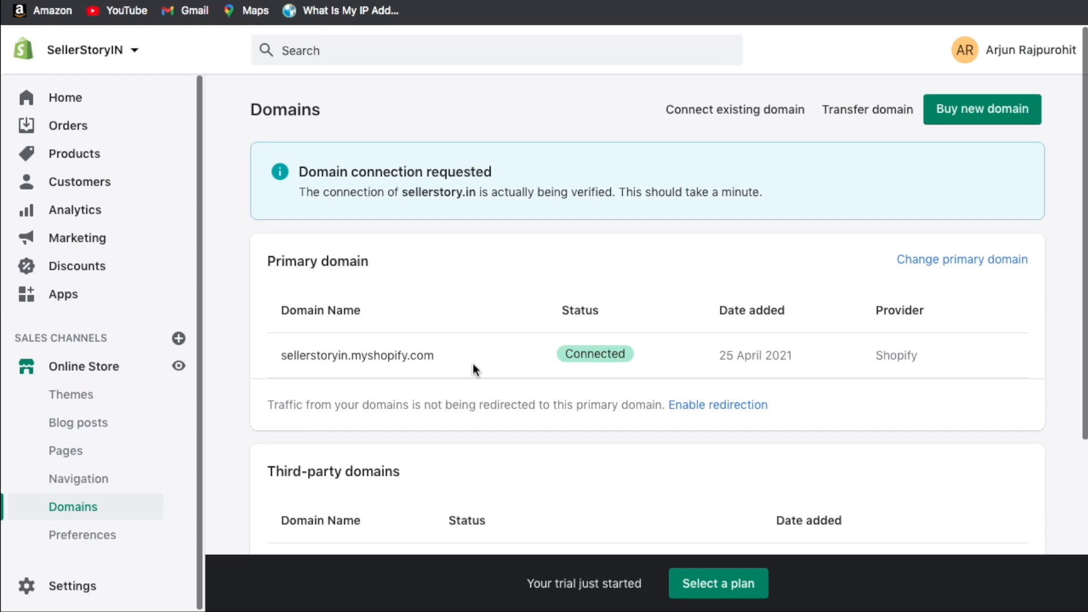
scroll(433, 318, "up", 1)
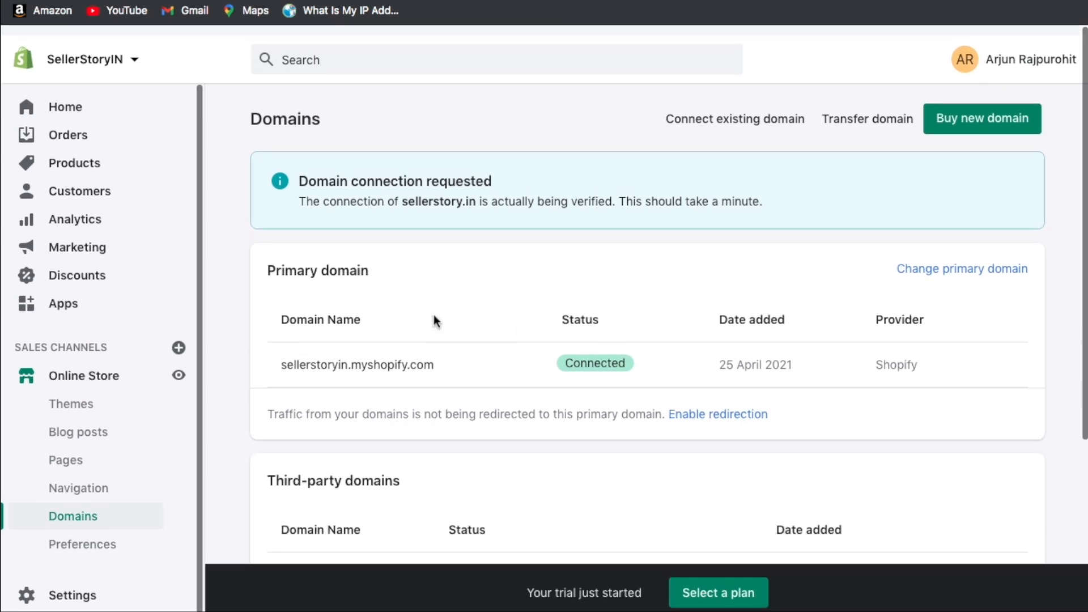
left_click(82, 534)
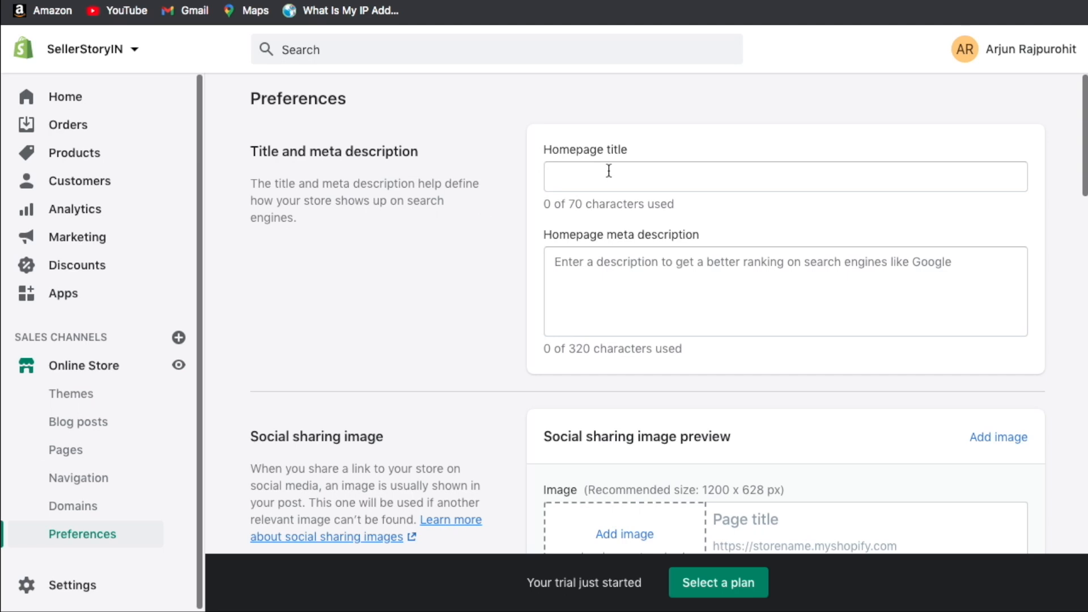
Review the homepage meta description and social sharing image preferences.
left_click(548, 260)
scroll(466, 260, "down", 5)
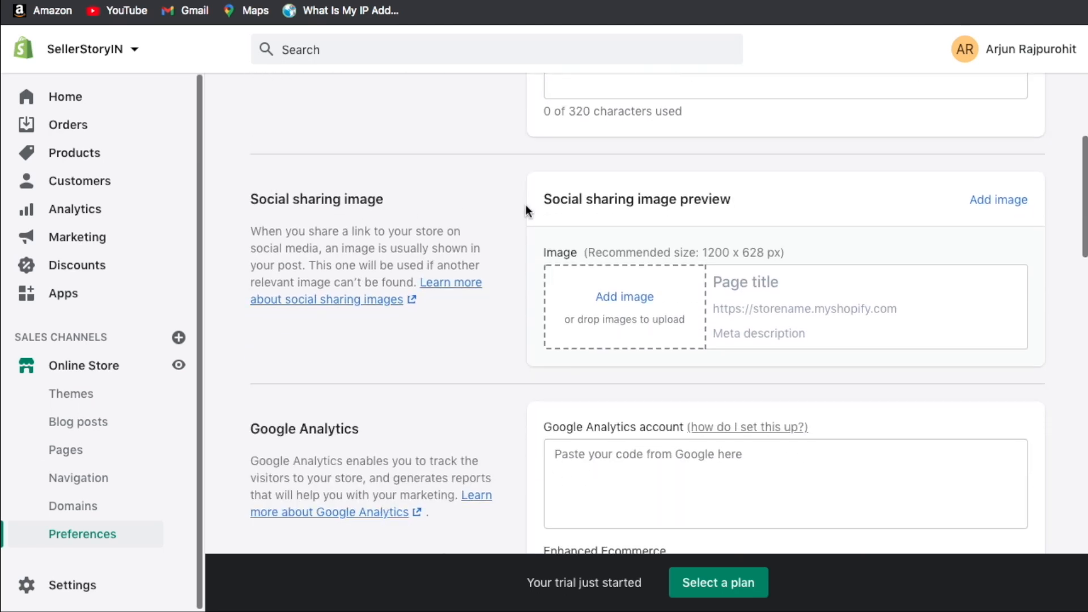
scroll(539, 350, "up", 1)
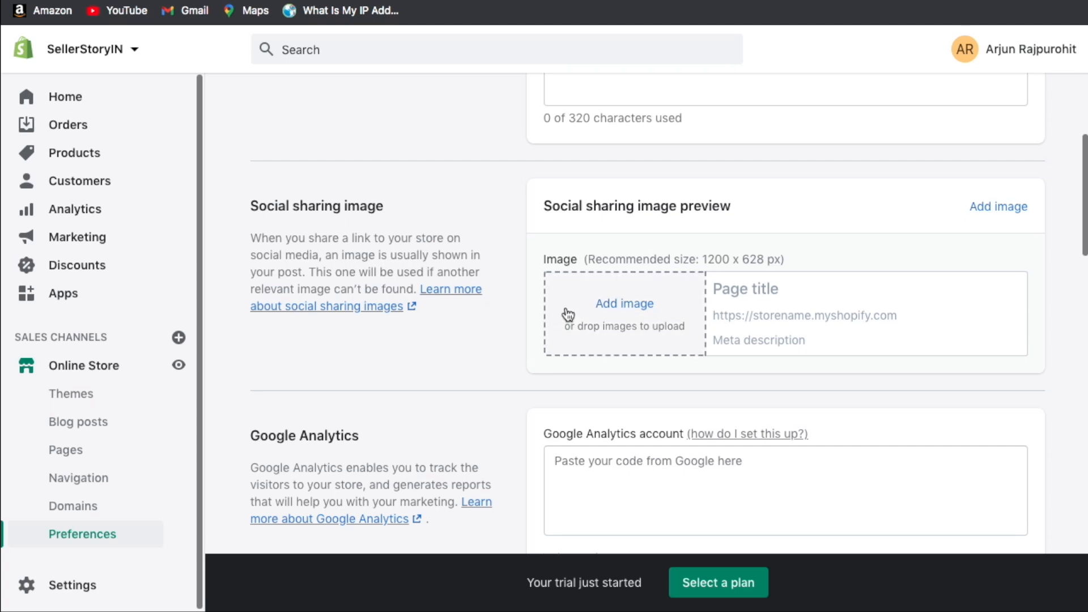
scroll(504, 275, "up", 1)
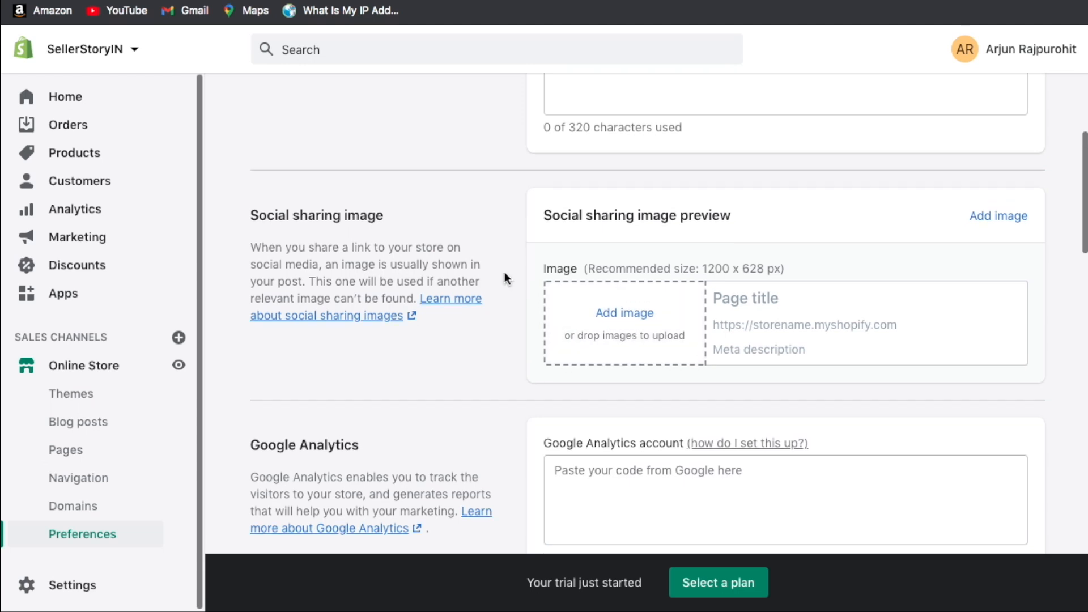
scroll(504, 272, "down", 1)
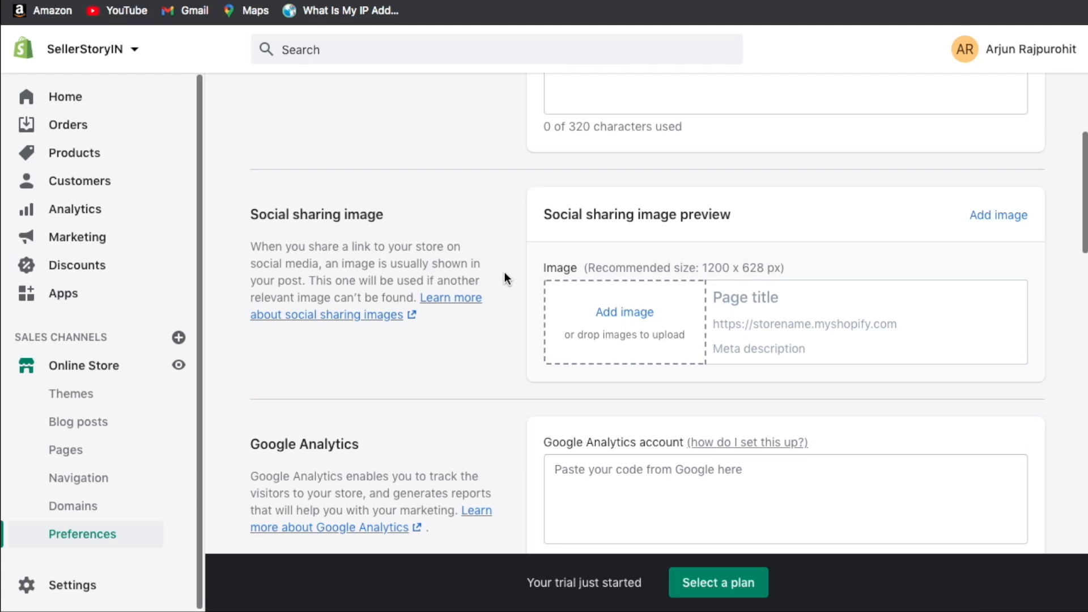
scroll(504, 274, "down", 1)
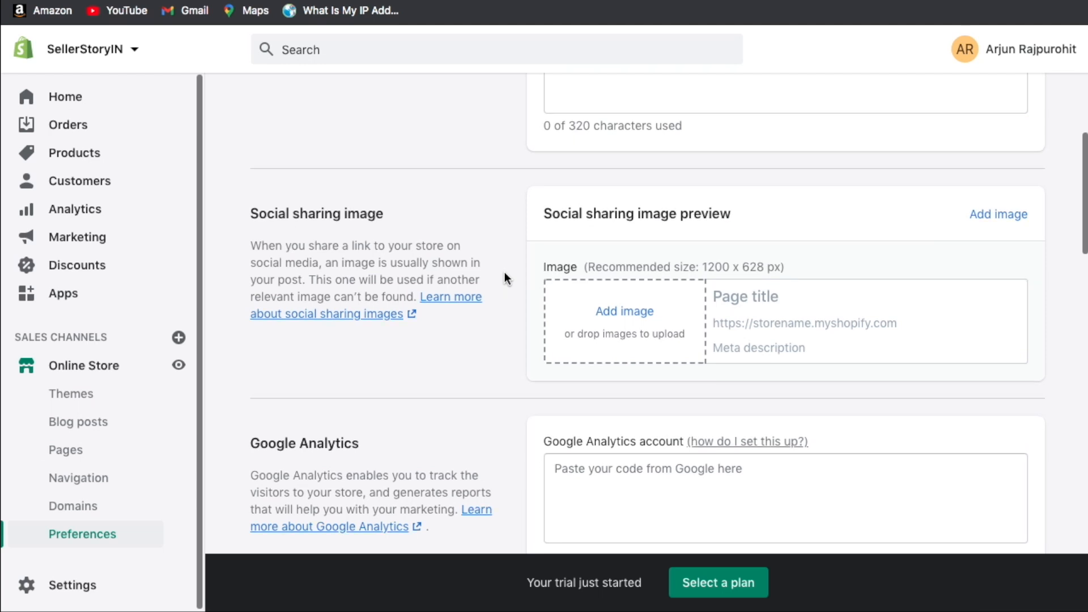
scroll(505, 272, "down", 2)
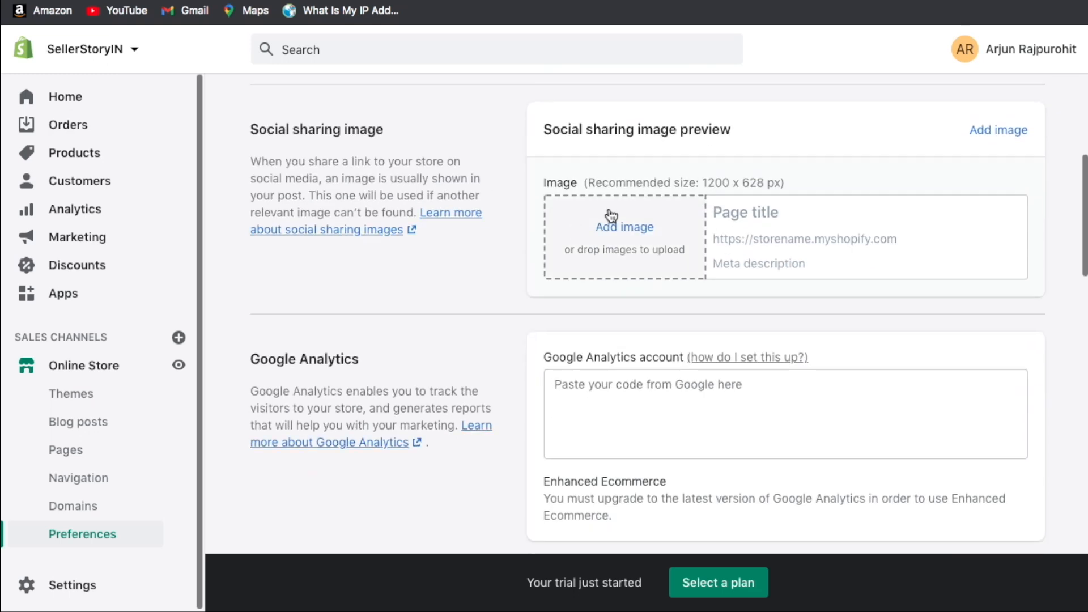
scroll(517, 306, "down", 3)
scroll(516, 306, "down", 2)
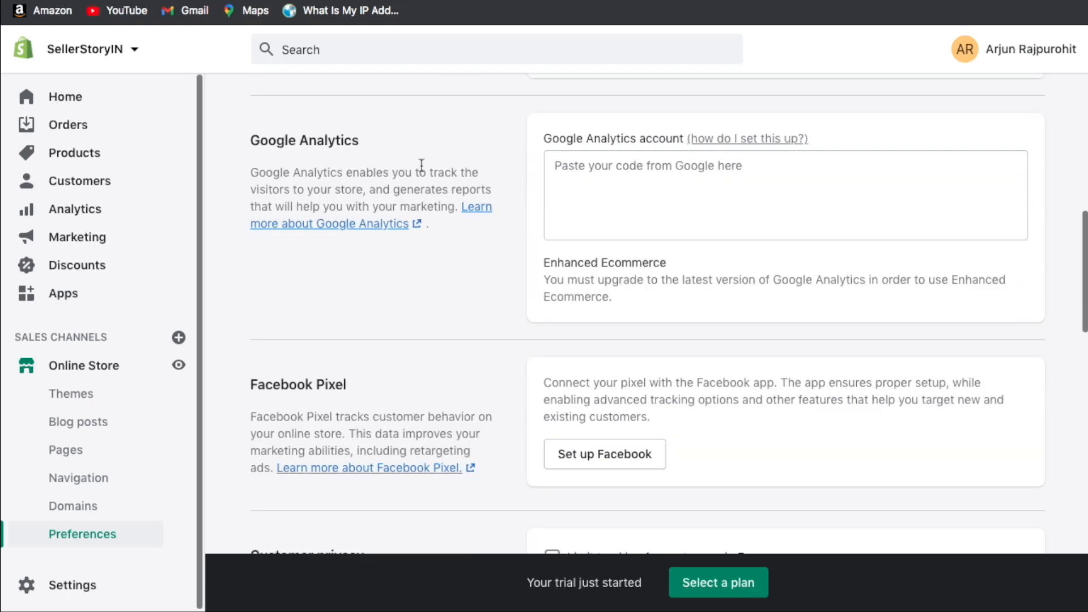
Review the Google Analytics, privacy, password protection and spam protection preferences.
left_click(640, 184)
left_click(501, 296)
scroll(501, 296, "down", 2)
scroll(515, 304, "down", 8)
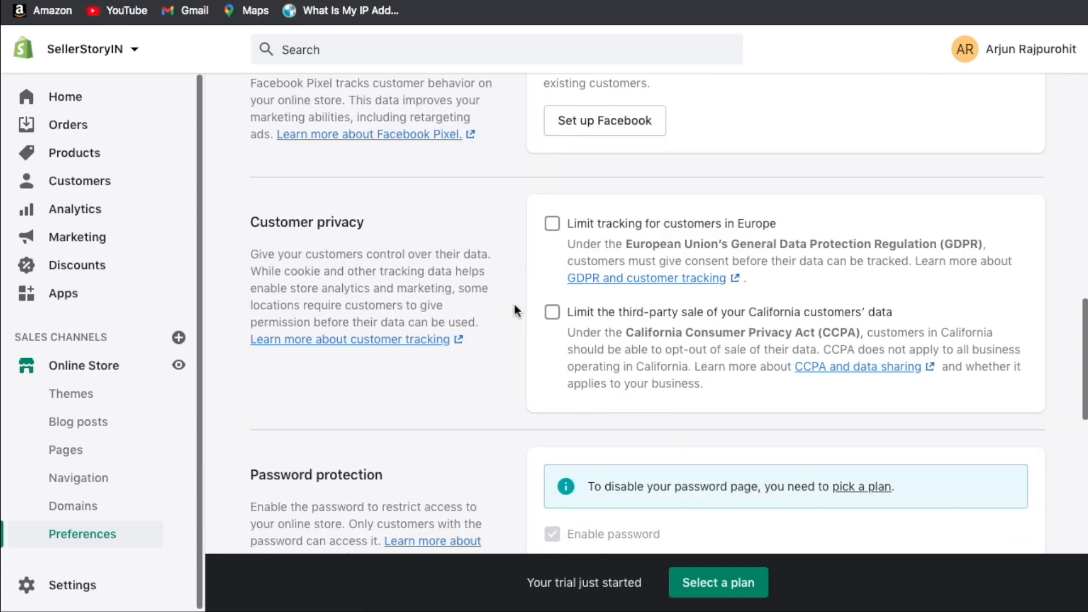
scroll(515, 309, "down", 2)
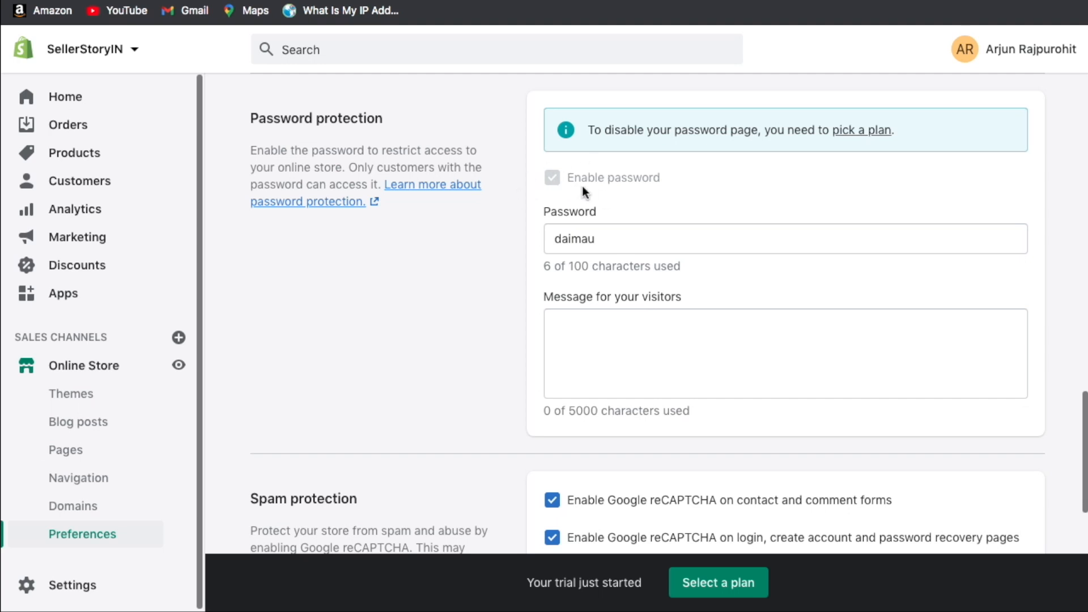
scroll(585, 193, "down", 3)
scroll(309, 306, "up", 9)
scroll(274, 347, "down", 9)
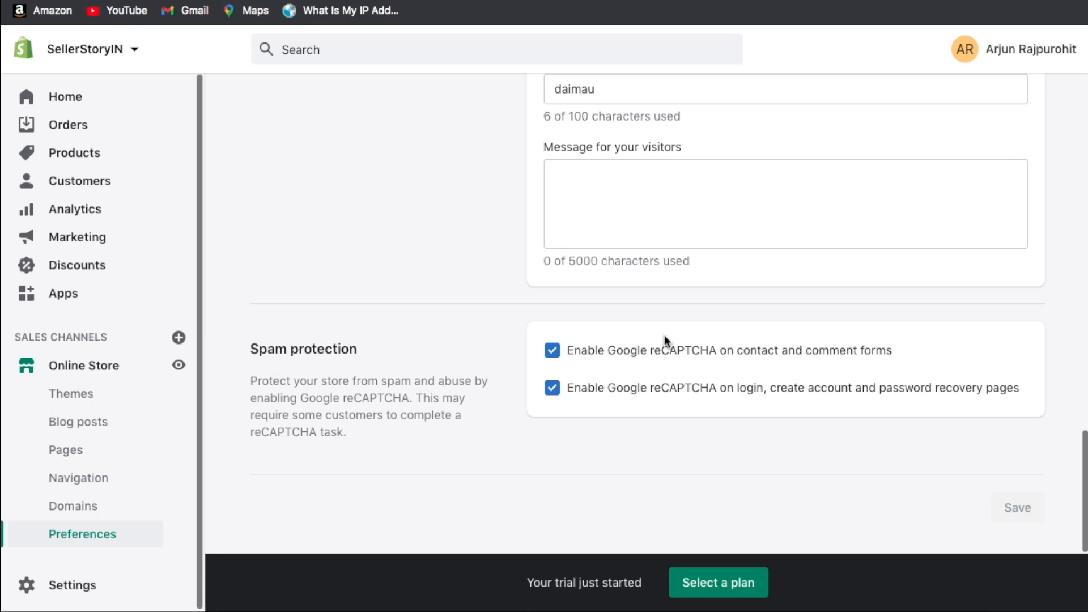
scroll(665, 339, "up", 2)
scroll(665, 339, "up", 10)
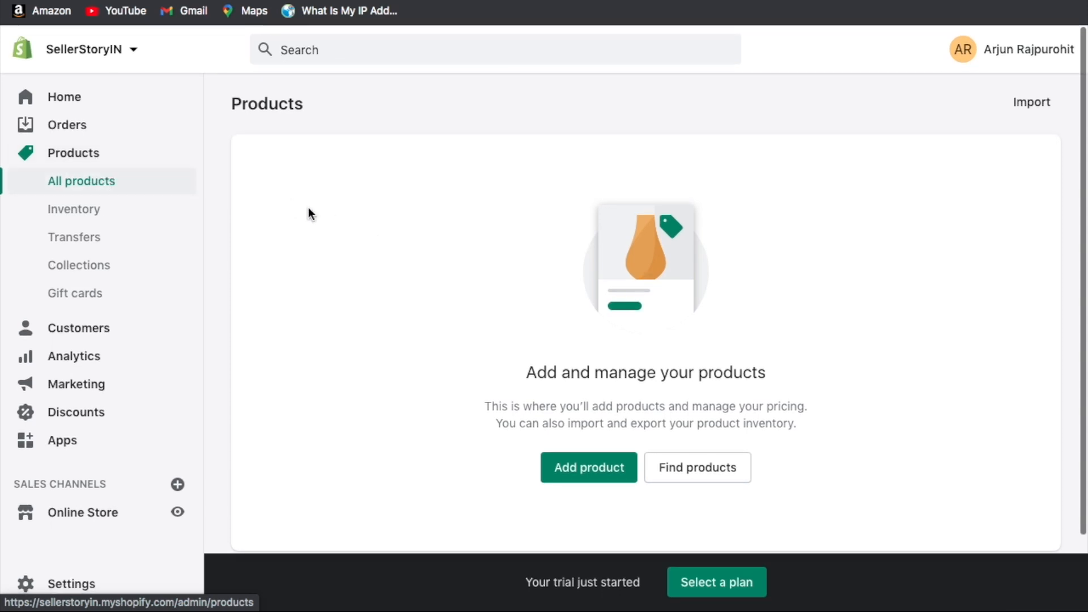
Create a product titled Men's Regular Fit T-Shirt with a pasted bulleted description.
left_click(601, 472)
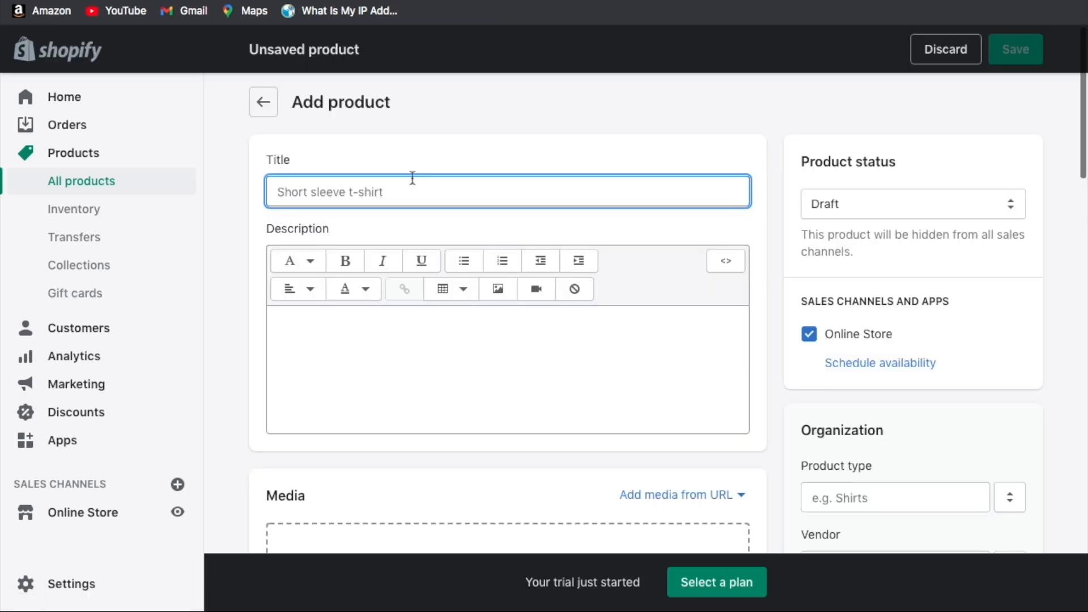
type("Men's Regular Fit T-Shirt")
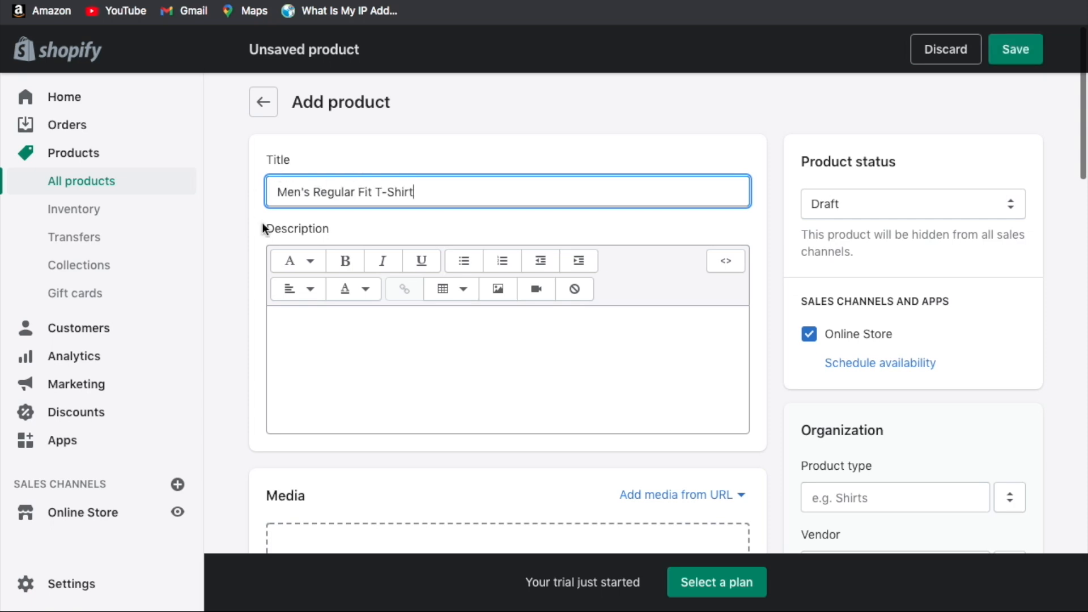
left_click(359, 326)
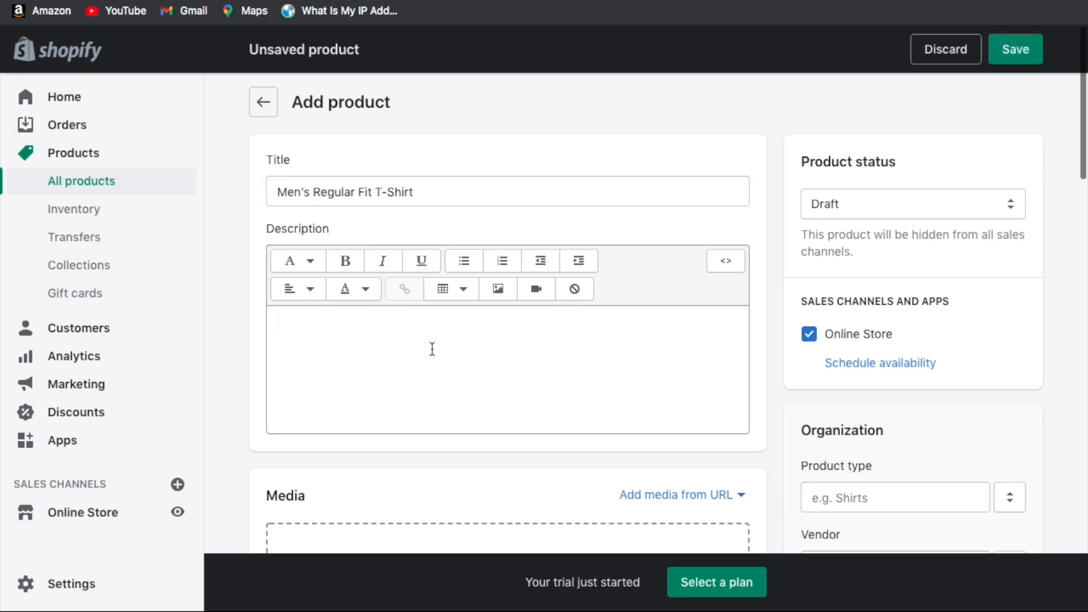
type("Care Instructions: Do Not Bleach. Wash with similar colours. Machine wash cold Fit Type: Regular Fit Fabric: Cotton Style: Regular Neck Style: Round Neck Pattern: Striped Sleeve Type: Half Sleeve")
Bold the care instructions bullet, then undo the bold formatting.
scroll(430, 391, "down", 1)
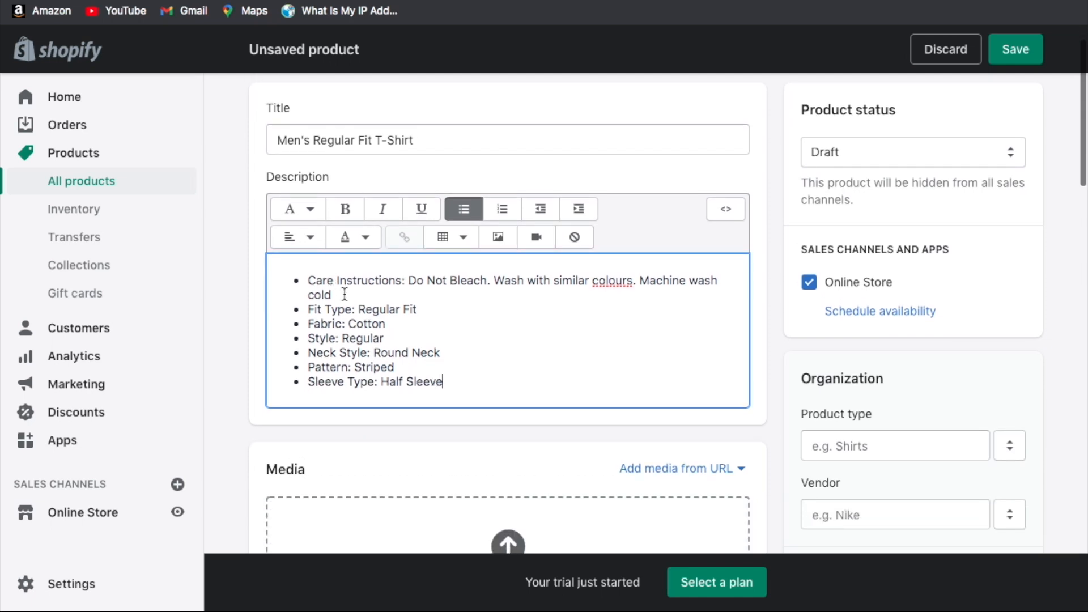
left_click_drag(333, 294, 311, 279)
key("ctrl+b")
left_click(473, 327)
key("super+z")
left_click(404, 298)
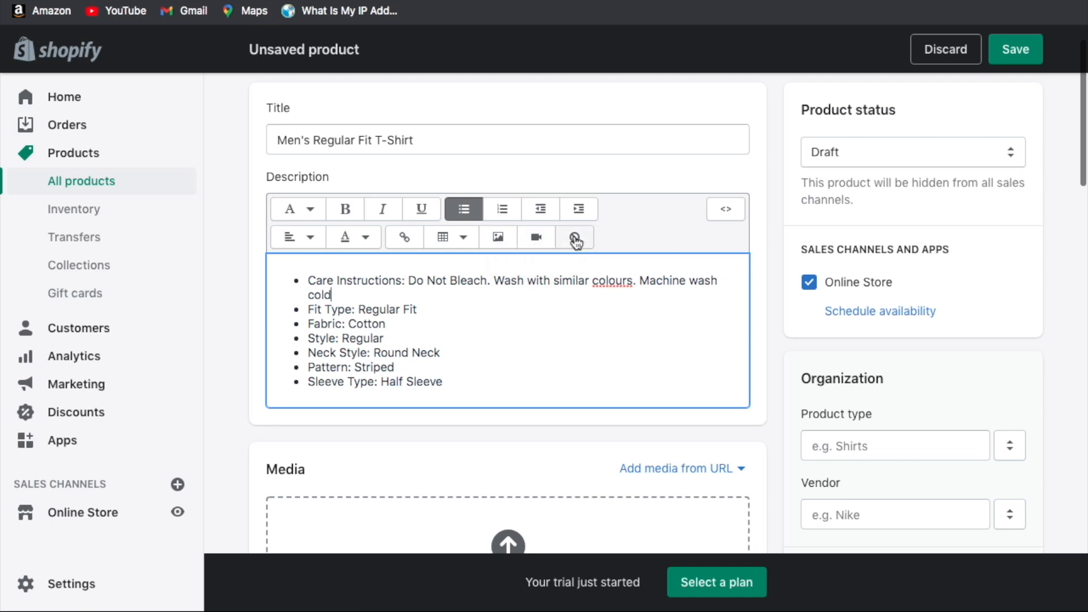
left_click(521, 345)
scroll(521, 345, "down", 5)
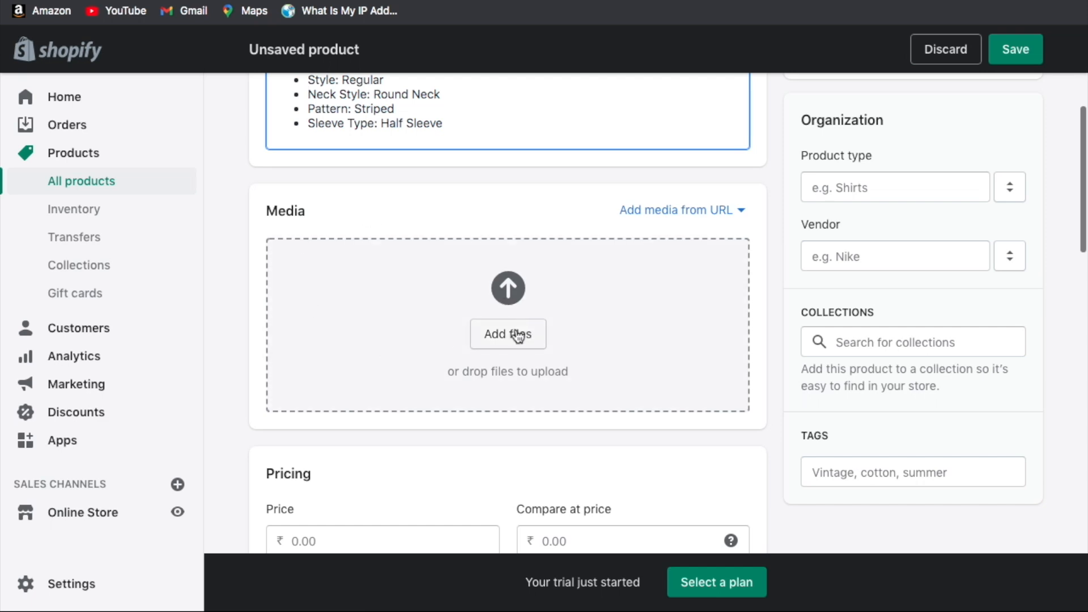
Upload 1.jpeg and 2.jpeg as product media and move the plain yellow shirt first.
left_click(517, 335)
left_click_drag(425, 116, 226, 4)
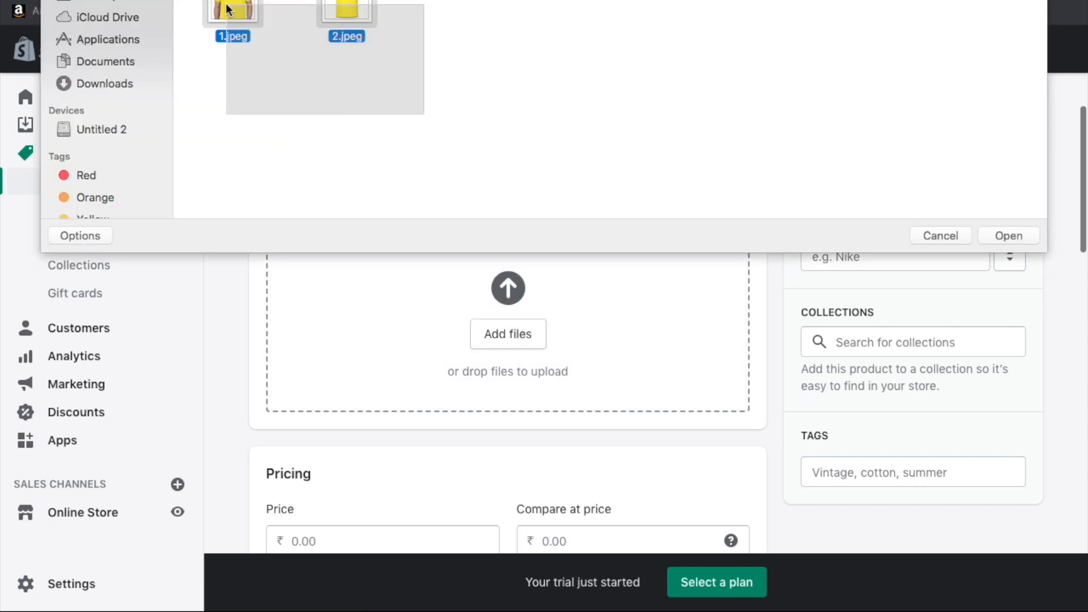
left_click(1003, 235)
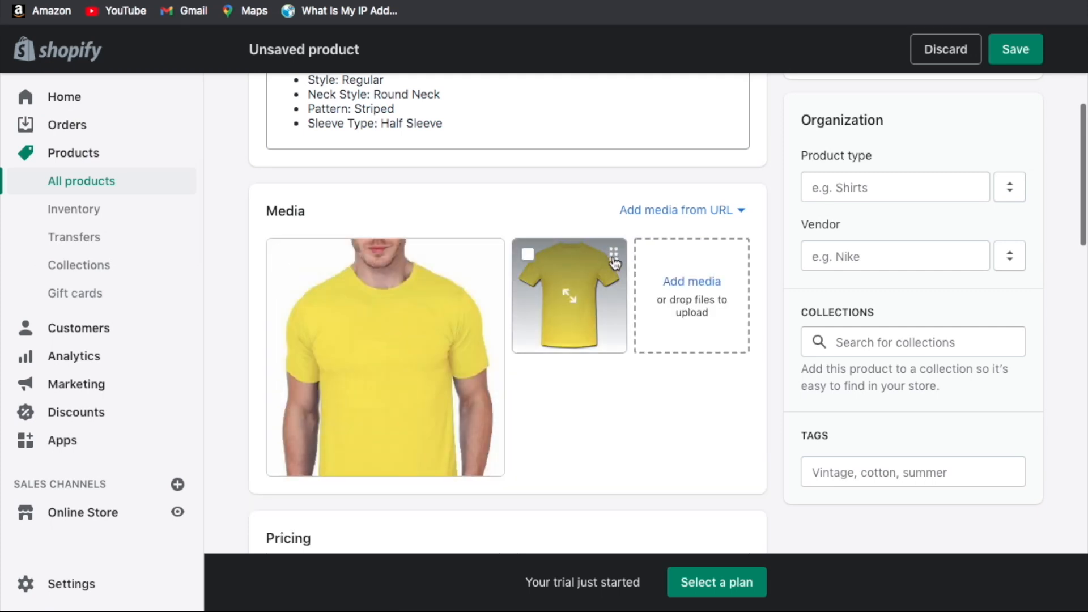
left_click_drag(615, 262, 351, 266)
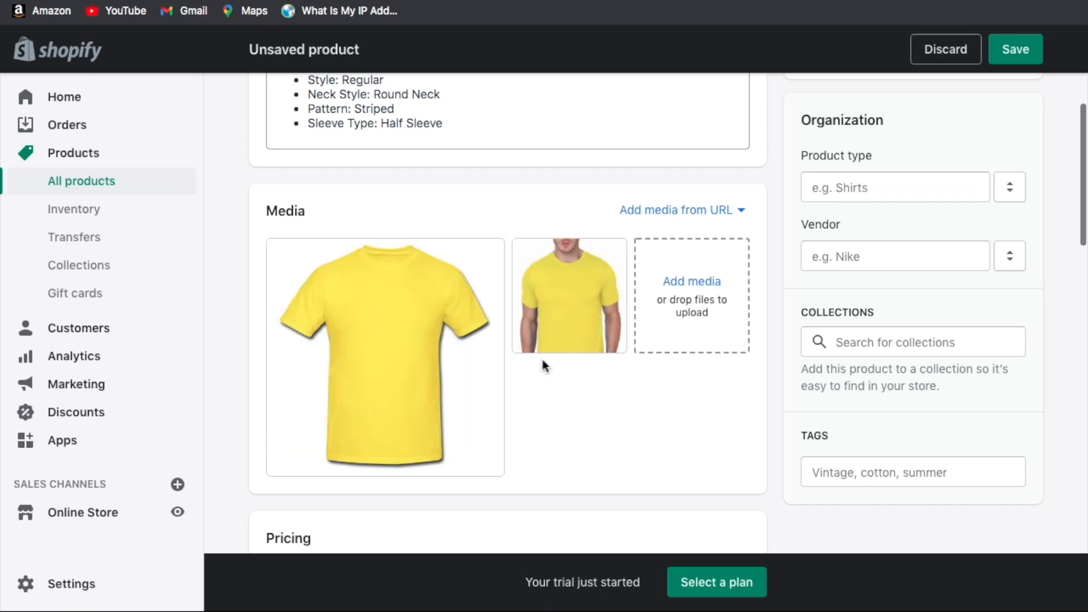
scroll(542, 360, "down", 3)
scroll(542, 366, "down", 4)
Set the T-shirt's price to ₹299 and its compare-at price to ₹399.
left_click(346, 222)
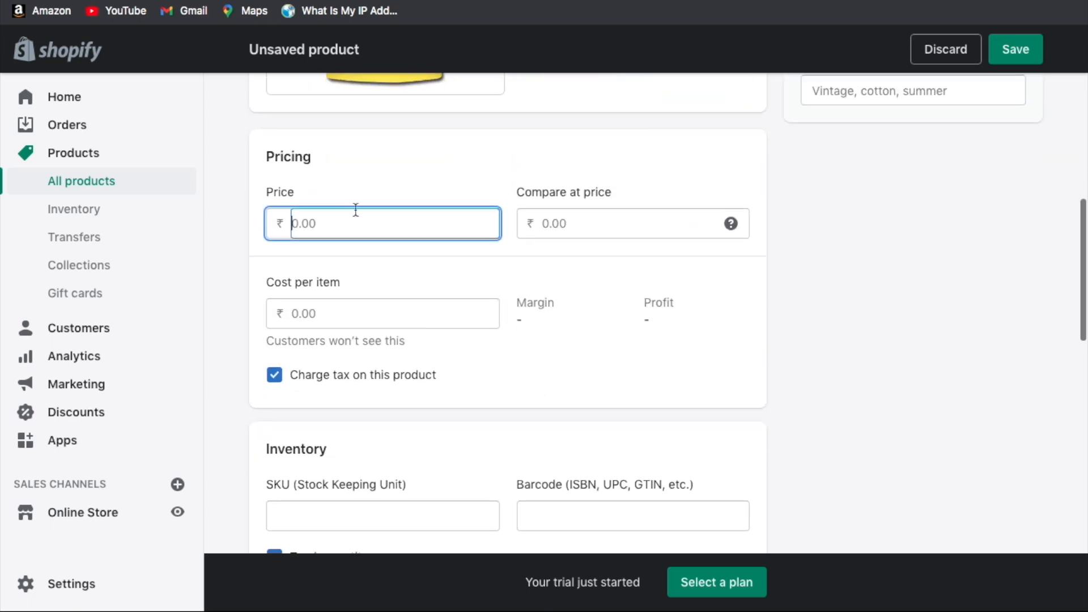
type("299")
key("Tab")
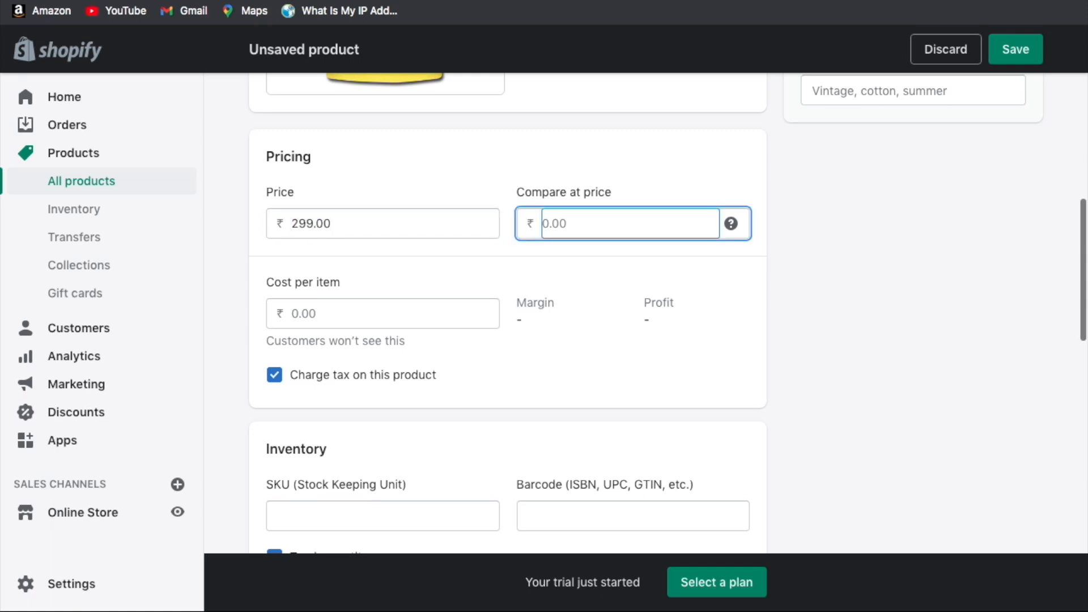
type("399")
left_click(365, 216)
left_click(427, 192)
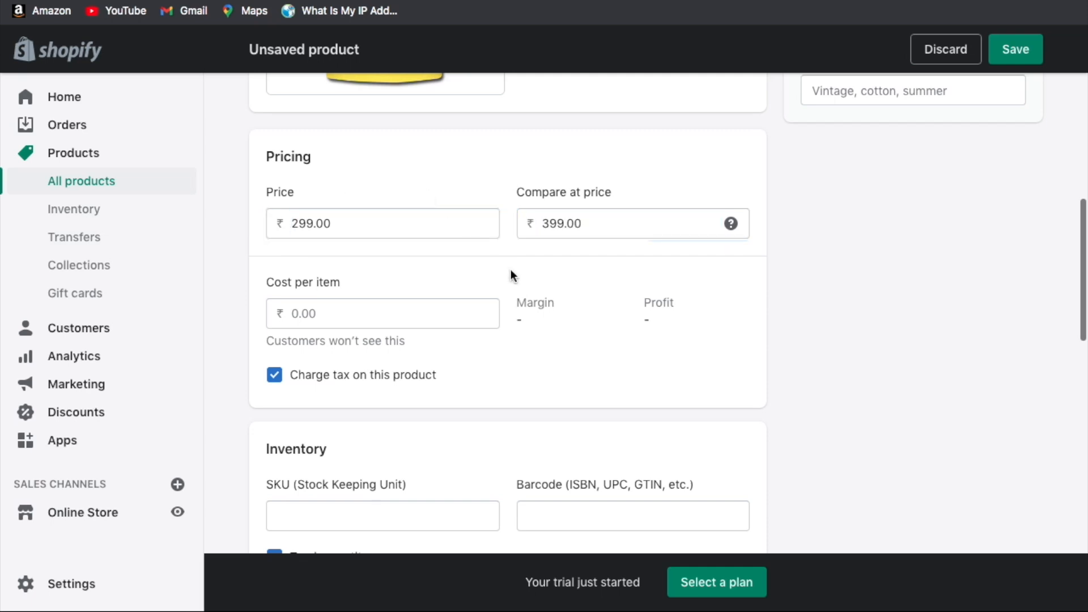
scroll(512, 270, "down", 1)
Enter a ₹100 cost per item and turn off charging tax on this product.
left_click(345, 261)
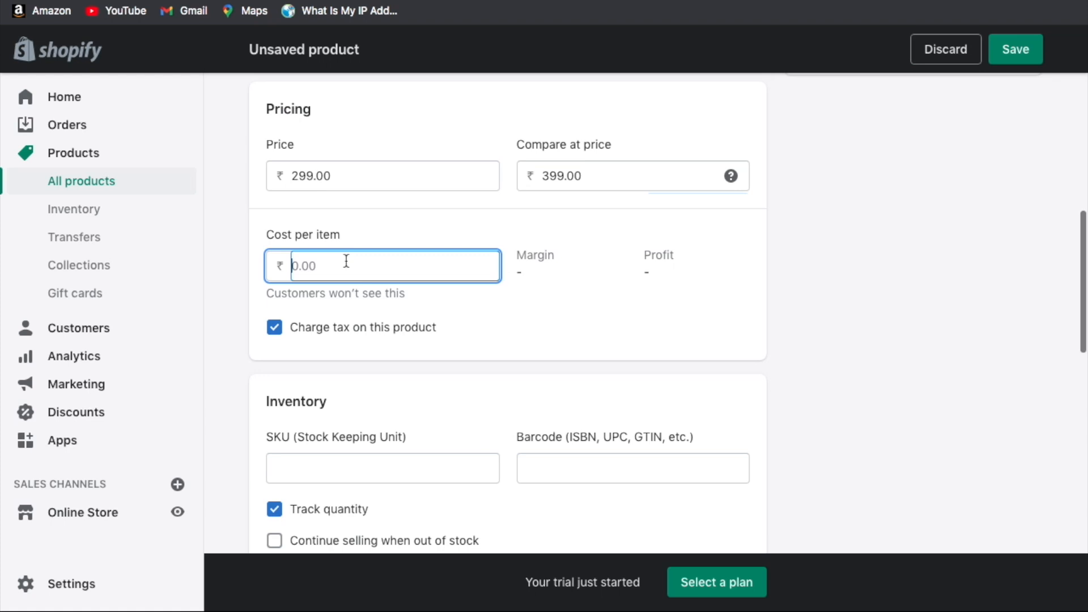
type("100")
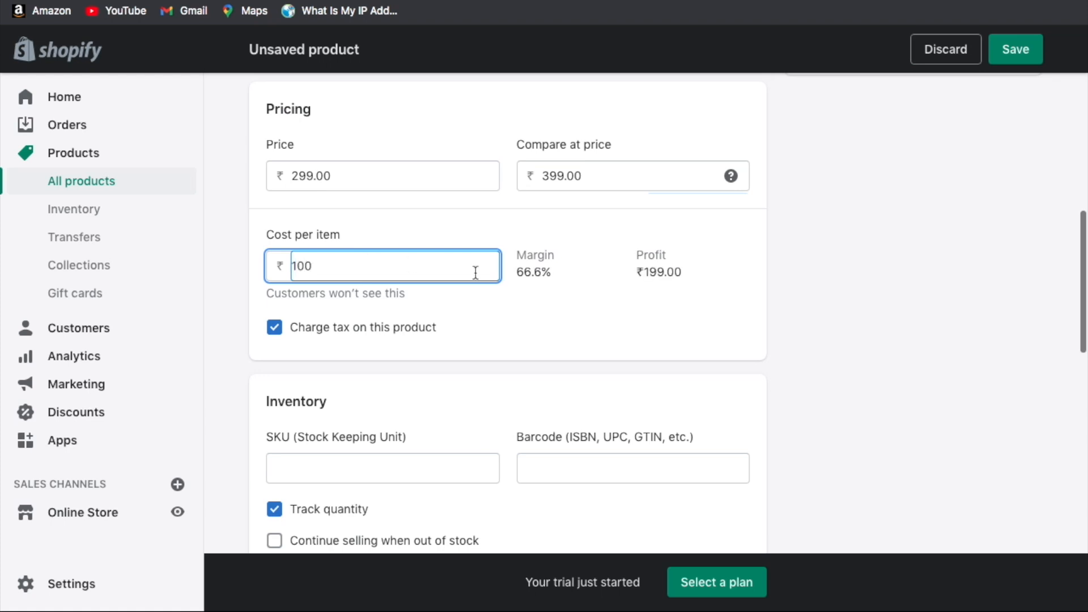
scroll(628, 276, "down", 1)
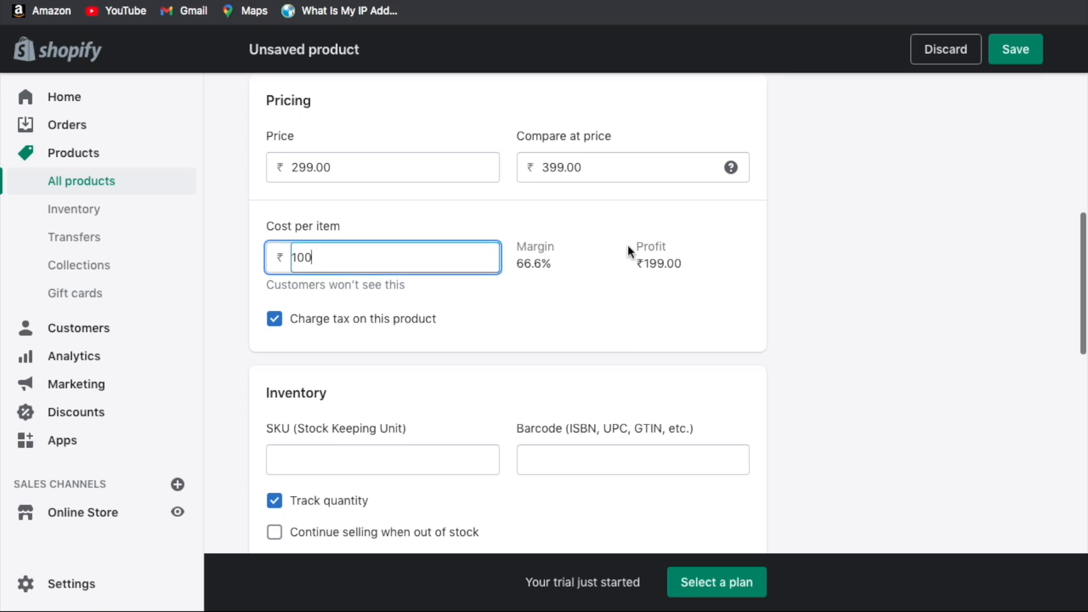
left_click(674, 268)
scroll(674, 267, "down", 1)
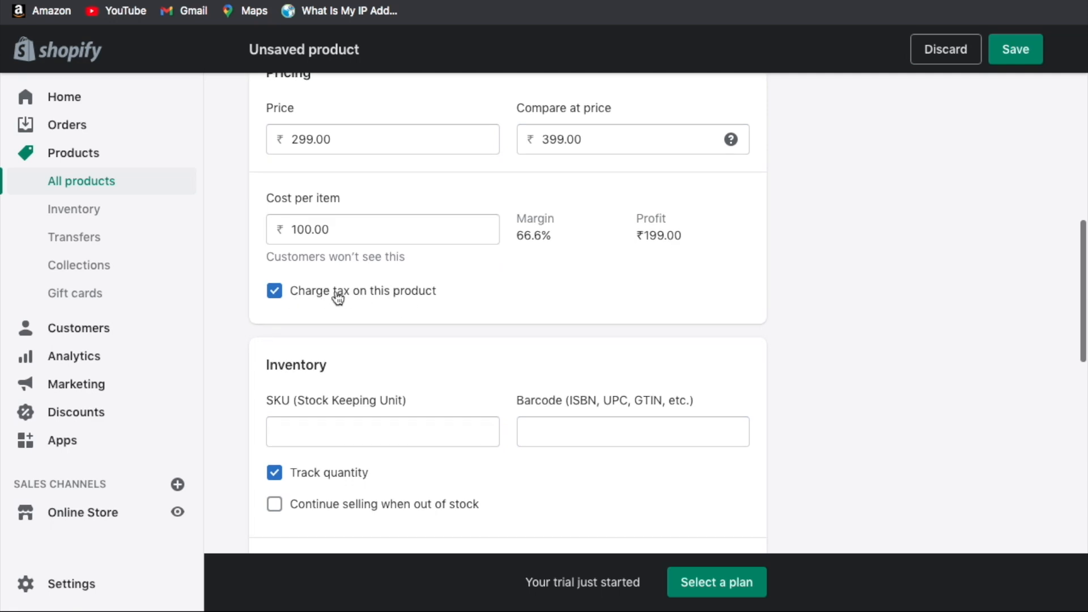
left_click(338, 297)
Give the product the SKU TSHIRT1.
scroll(464, 291, "down", 3)
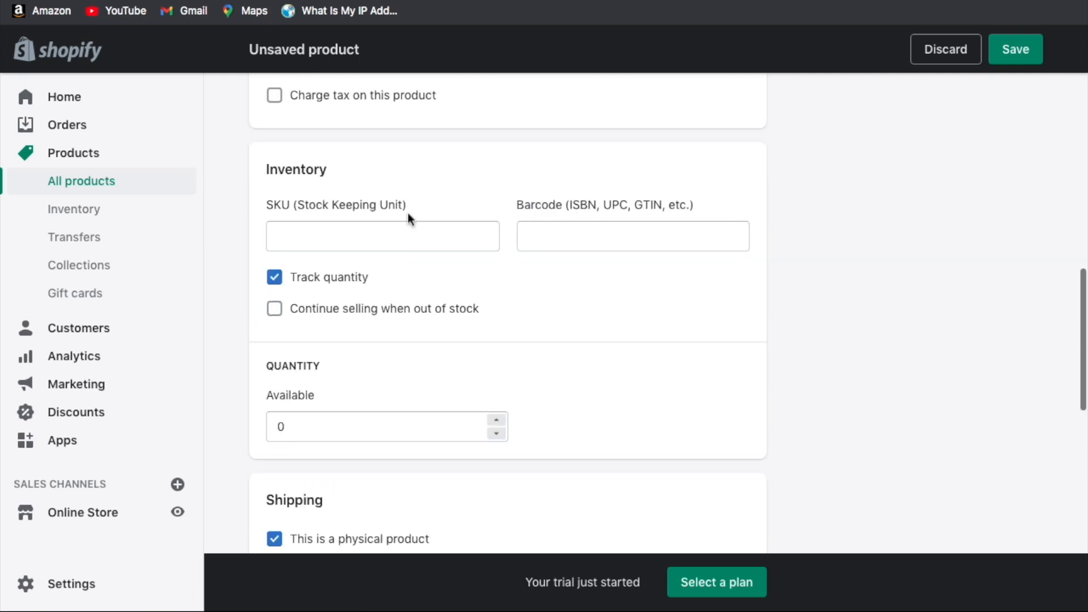
scroll(339, 204, "down", 1)
left_click(437, 144)
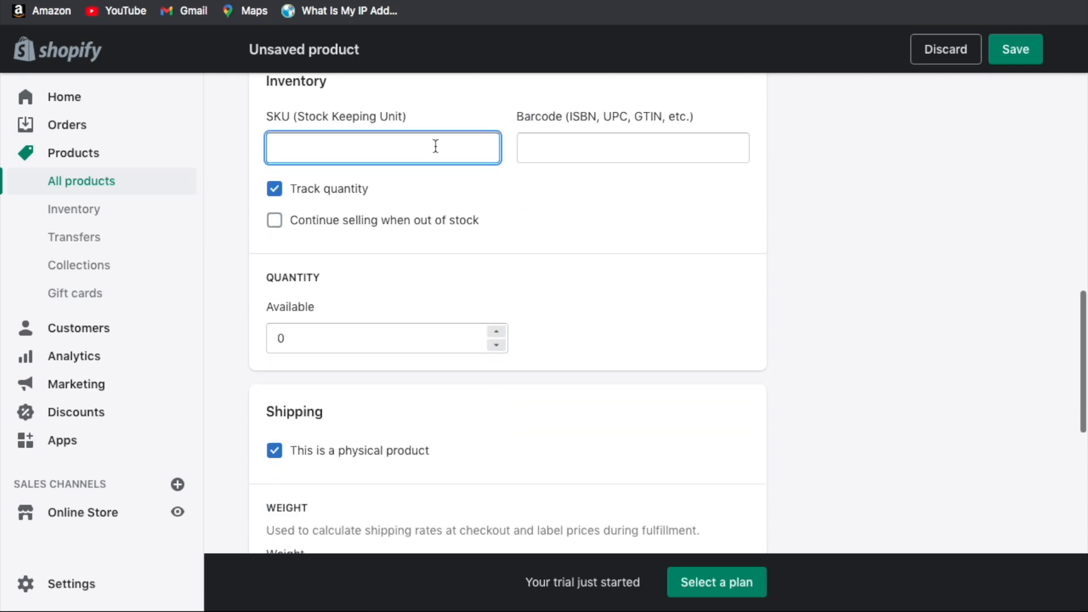
type("TSHIRT1")
key("Tab")
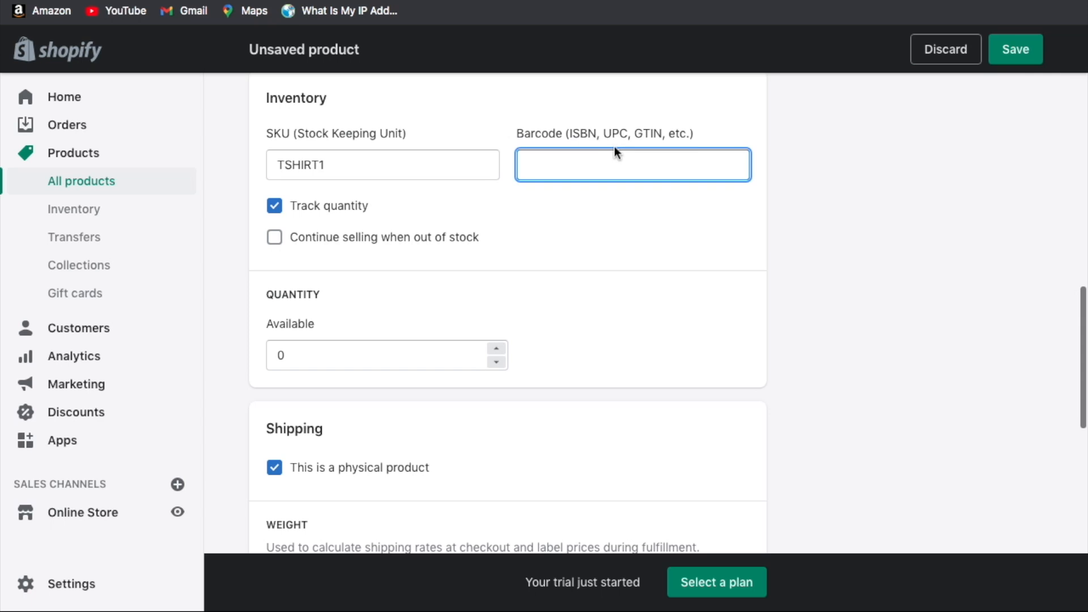
Set the available stock quantity to 10.
scroll(587, 224, "down", 2)
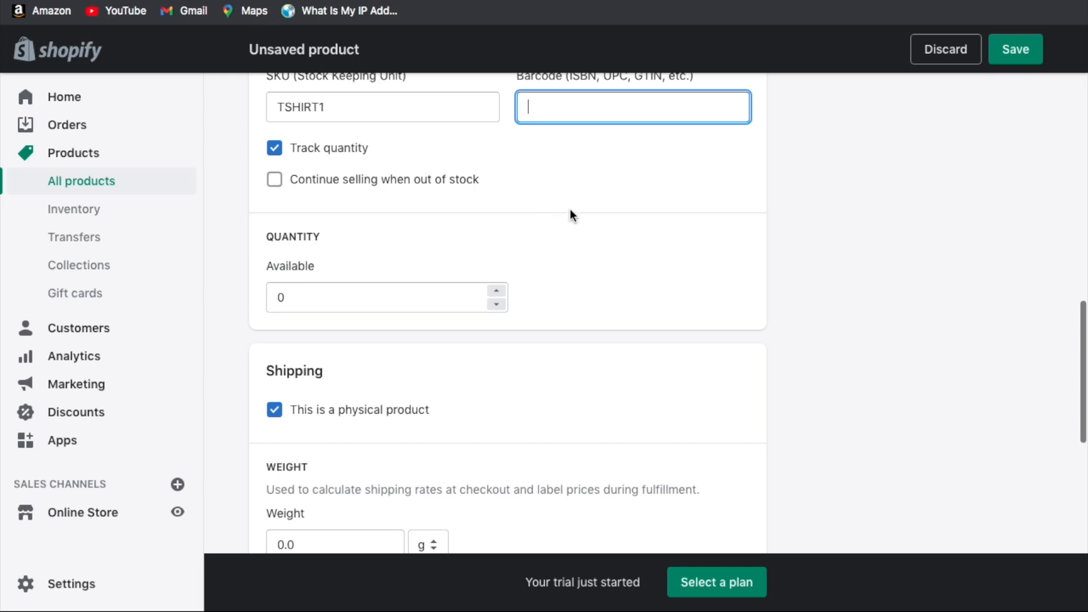
scroll(311, 128, "down", 1)
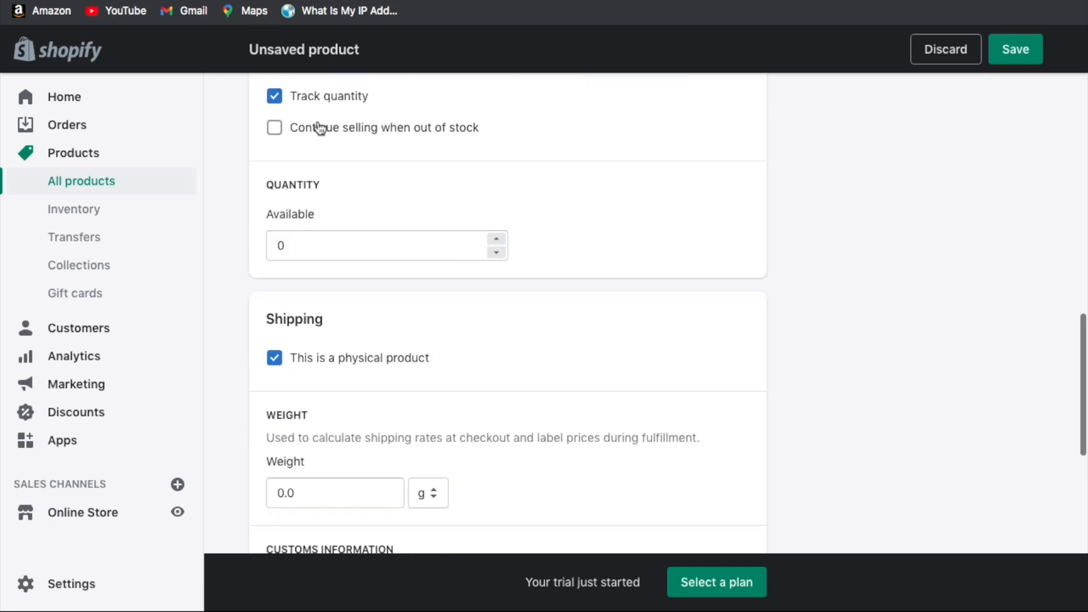
left_click(279, 245)
type("1")
left_click(589, 235)
Enter a shipping weight of 100 g.
scroll(589, 235, "down", 2)
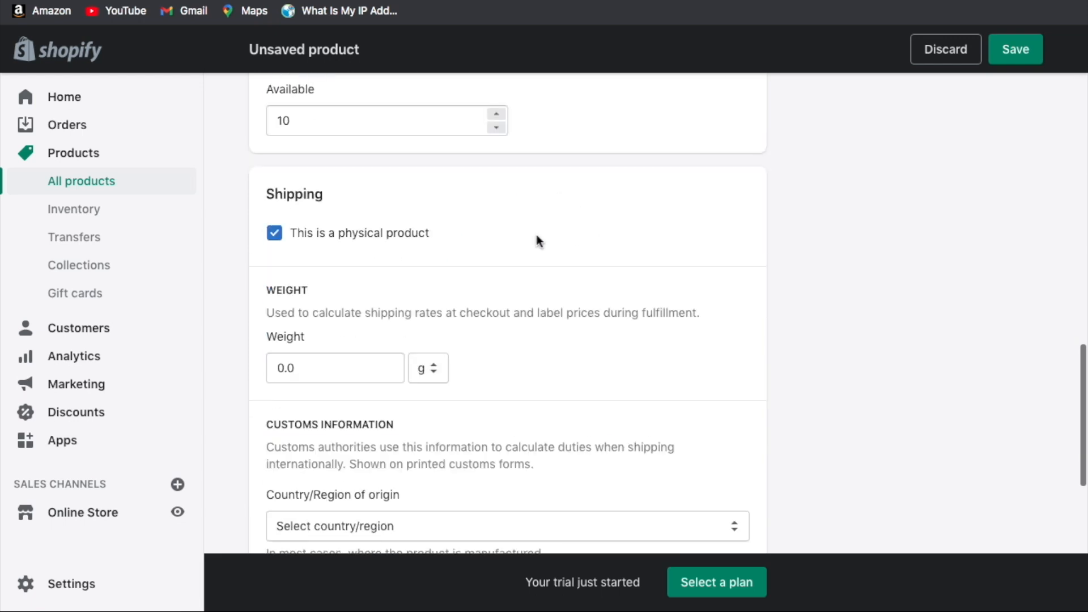
scroll(464, 238, "down", 1)
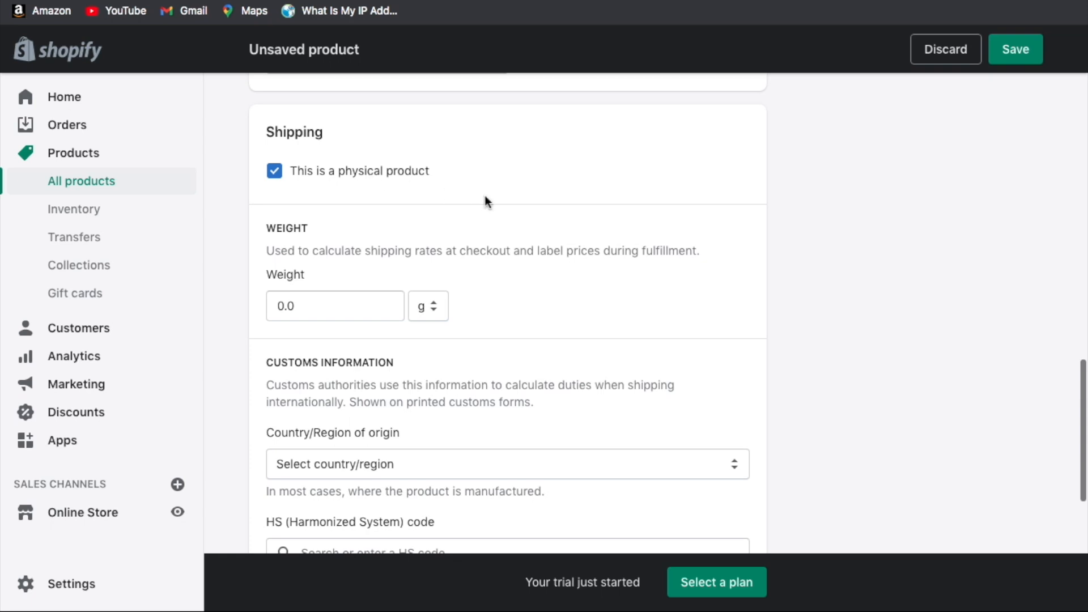
scroll(481, 234, "down", 1)
left_click(346, 234)
type("100")
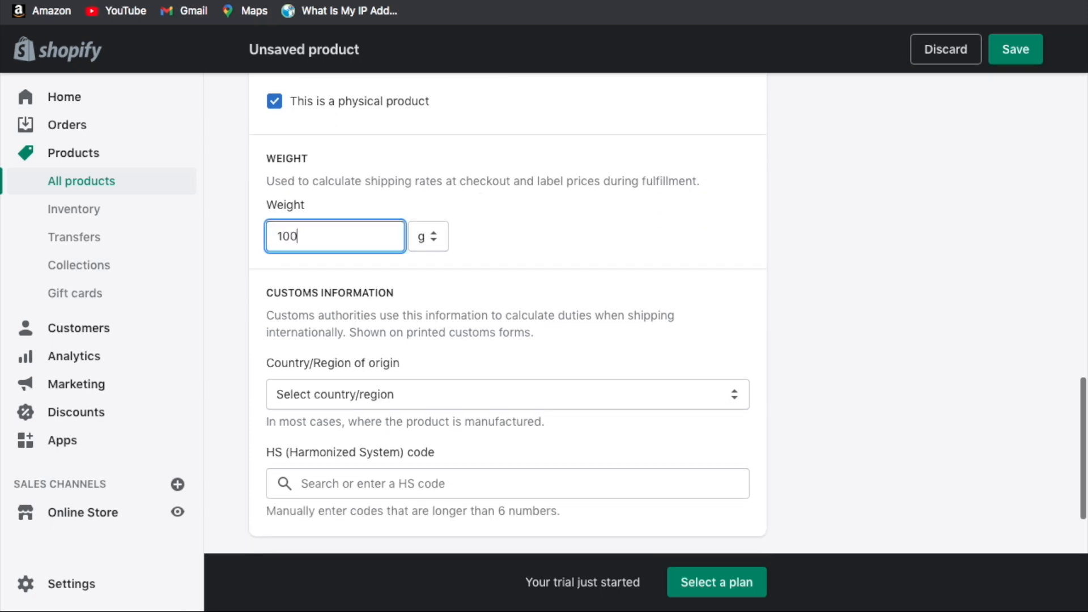
left_click(467, 254)
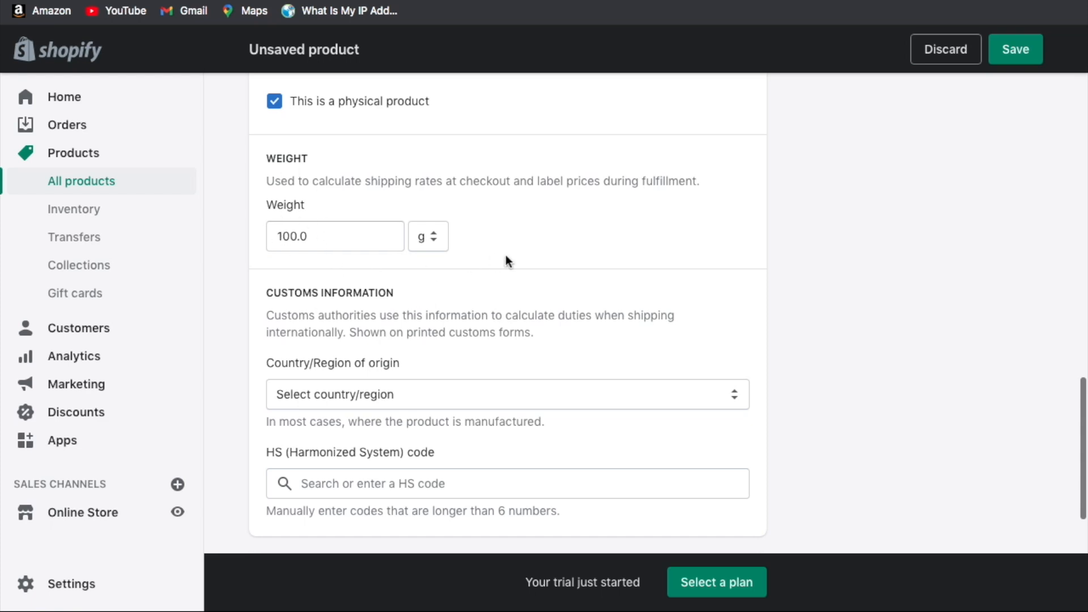
scroll(506, 260, "down", 5)
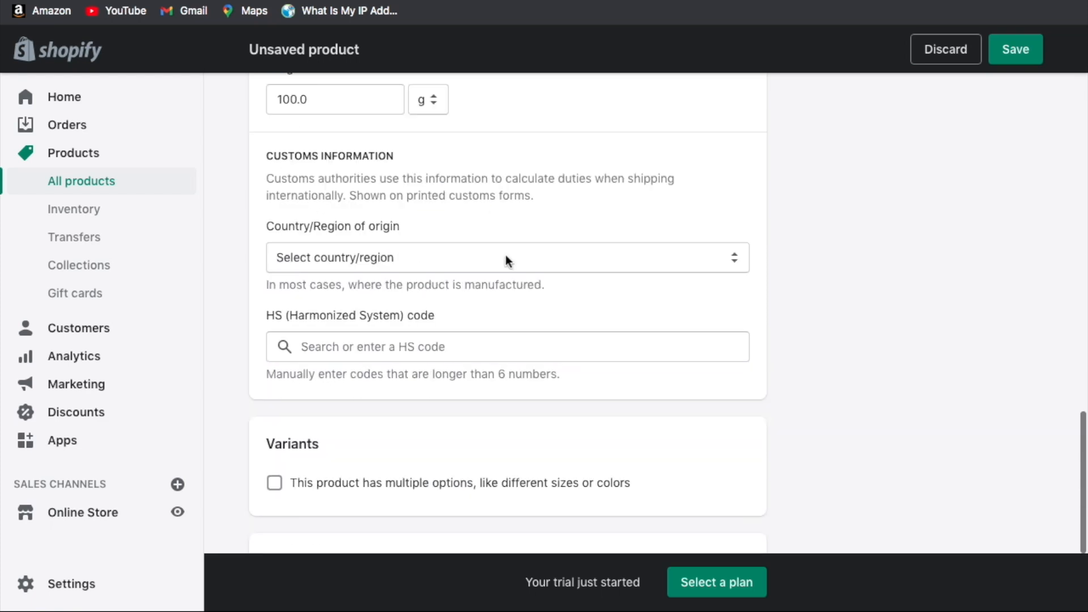
scroll(507, 261, "down", 7)
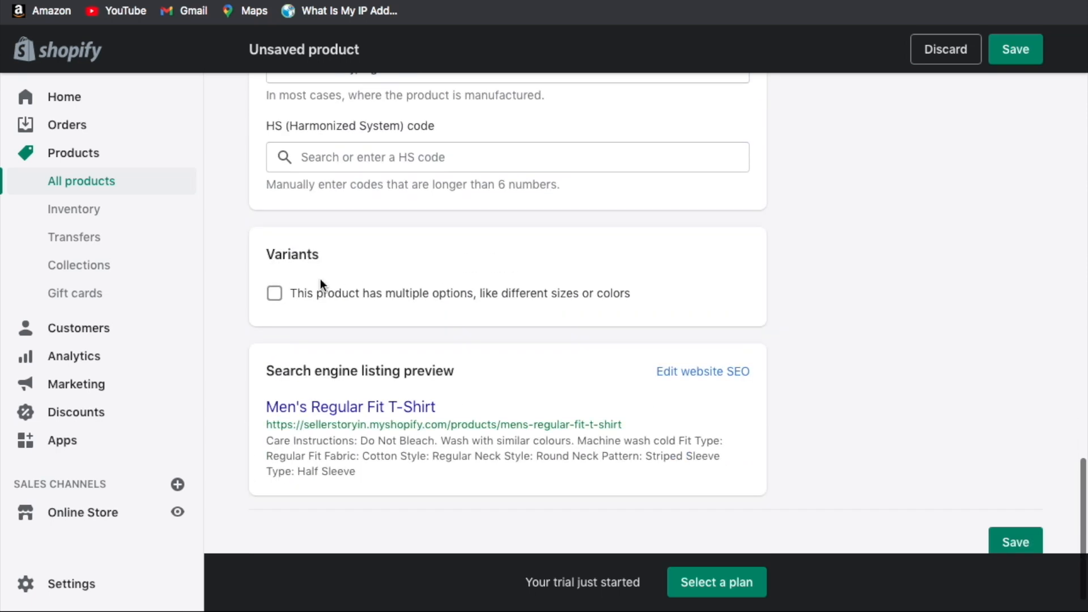
Toggle the multiple-options checkbox and leave the product without variant options.
left_click(275, 293)
left_click(280, 295)
left_click(280, 295)
scroll(418, 295, "down", 2)
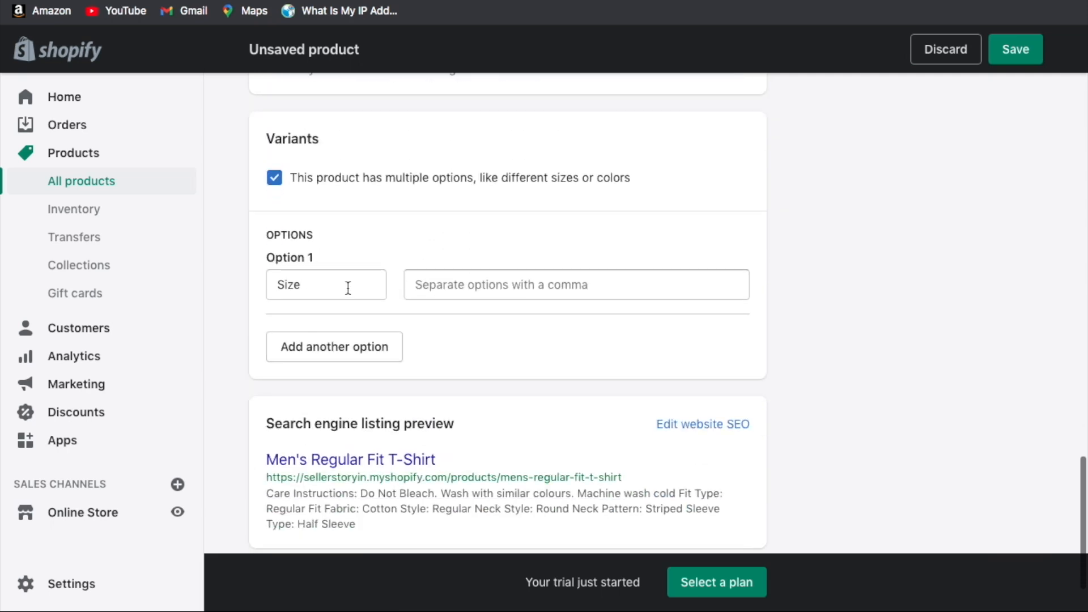
left_click(273, 177)
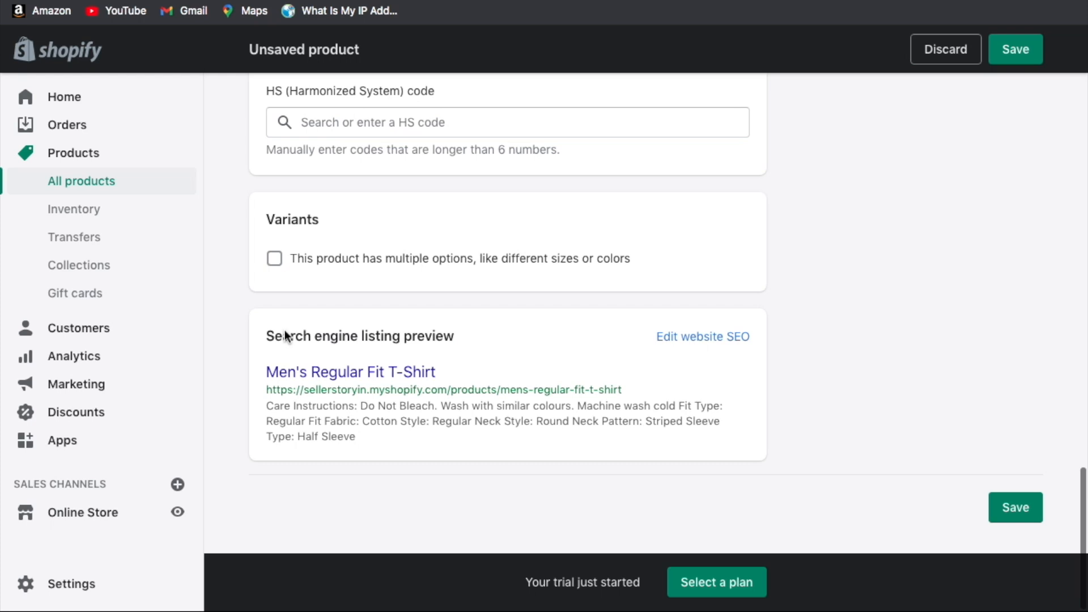
Open the search engine listing editor and inspect the page title field.
left_click(702, 337)
scroll(521, 294, "down", 4)
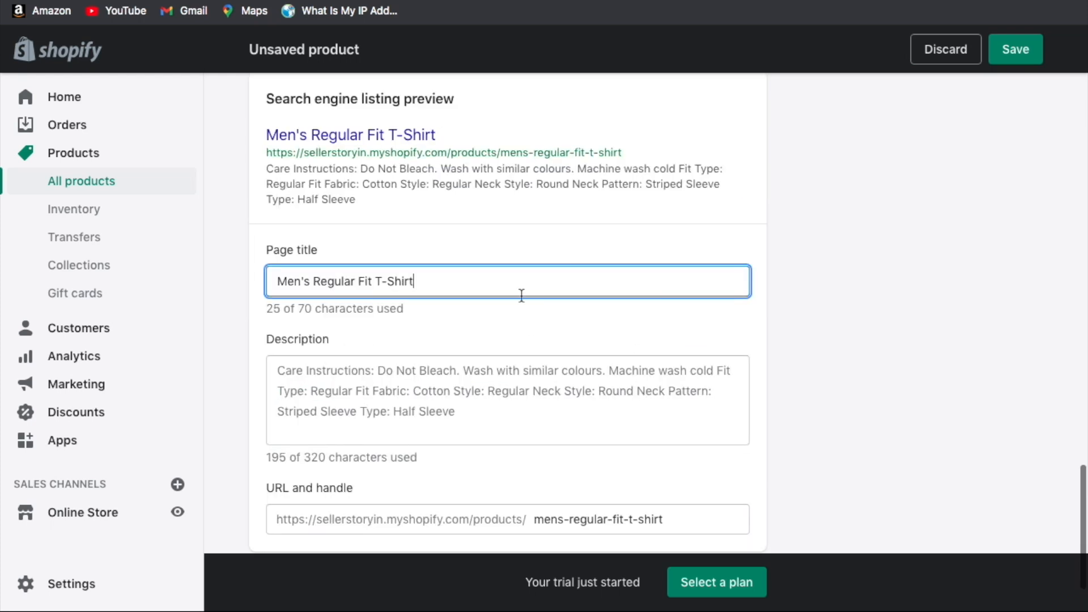
triple_click(521, 295)
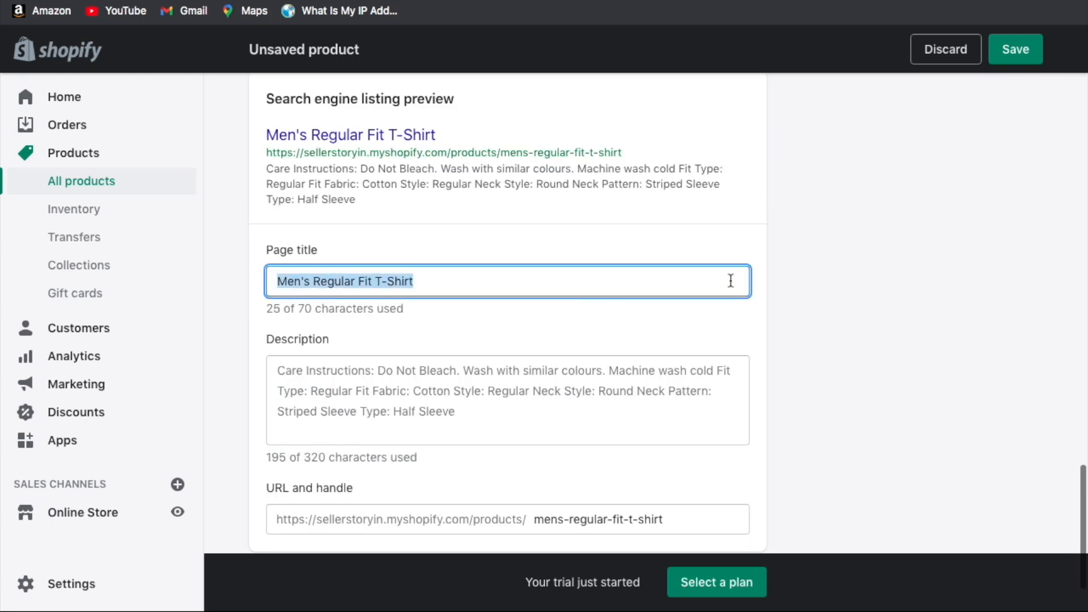
left_click(812, 227)
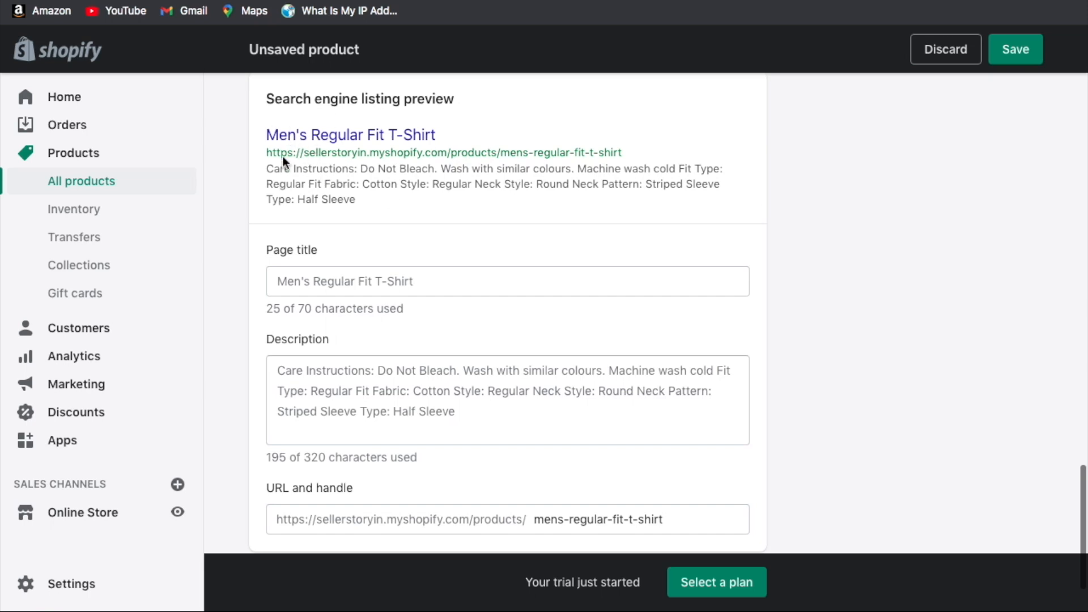
left_click(283, 281)
left_click(431, 280)
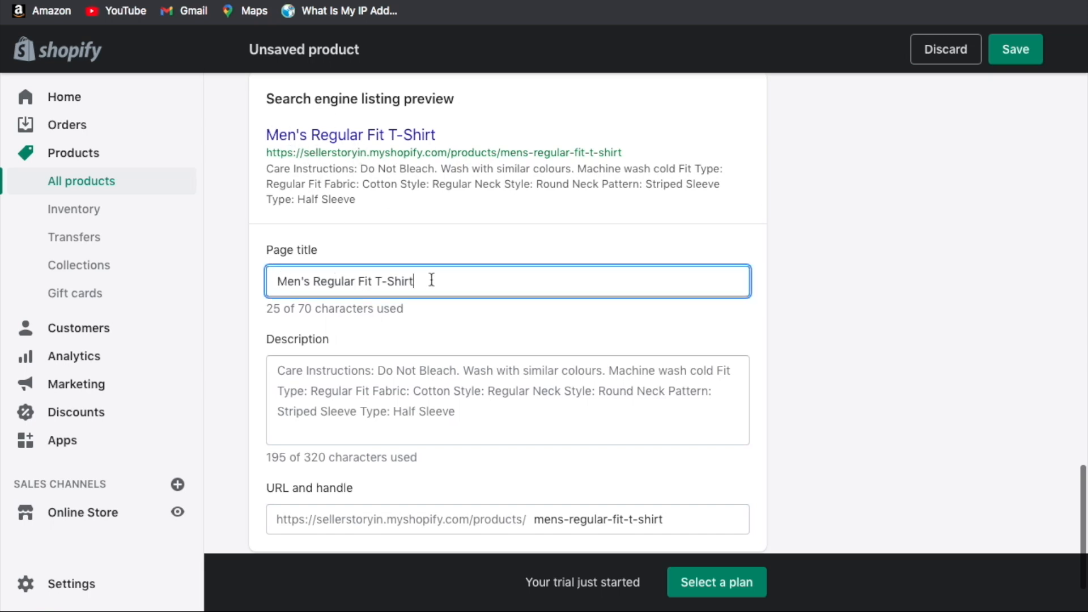
scroll(431, 279, "up", 20)
scroll(432, 284, "up", 3)
scroll(408, 318, "down", 12)
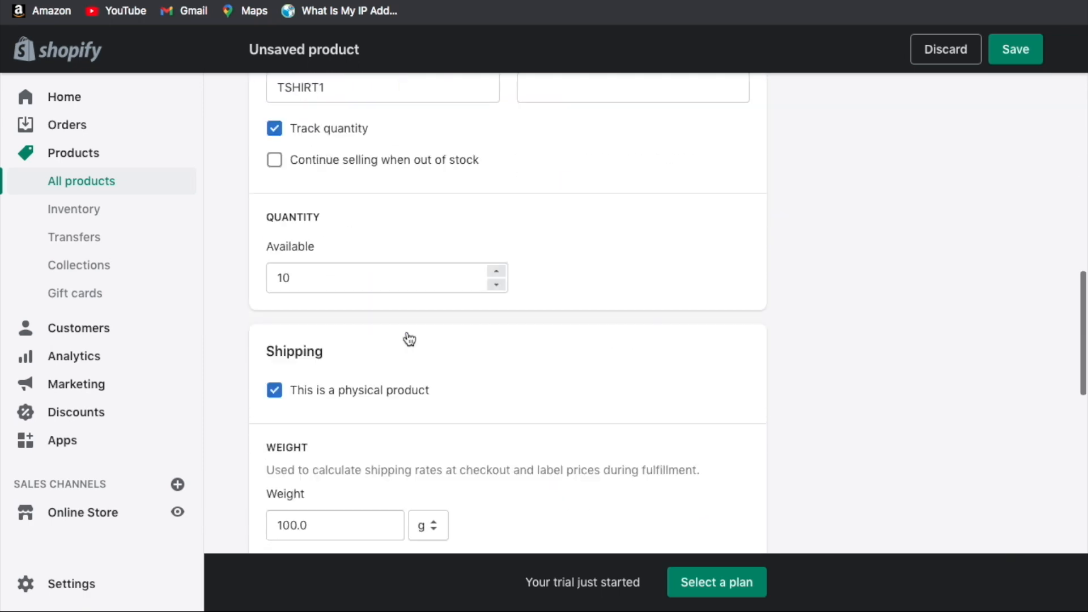
scroll(407, 332, "down", 15)
Append 'BUY NOW' so the page title reads 'Men's Regular Fit T-Shirt BUY NOW'.
left_click(356, 300)
left_click(338, 238)
left_click(443, 300)
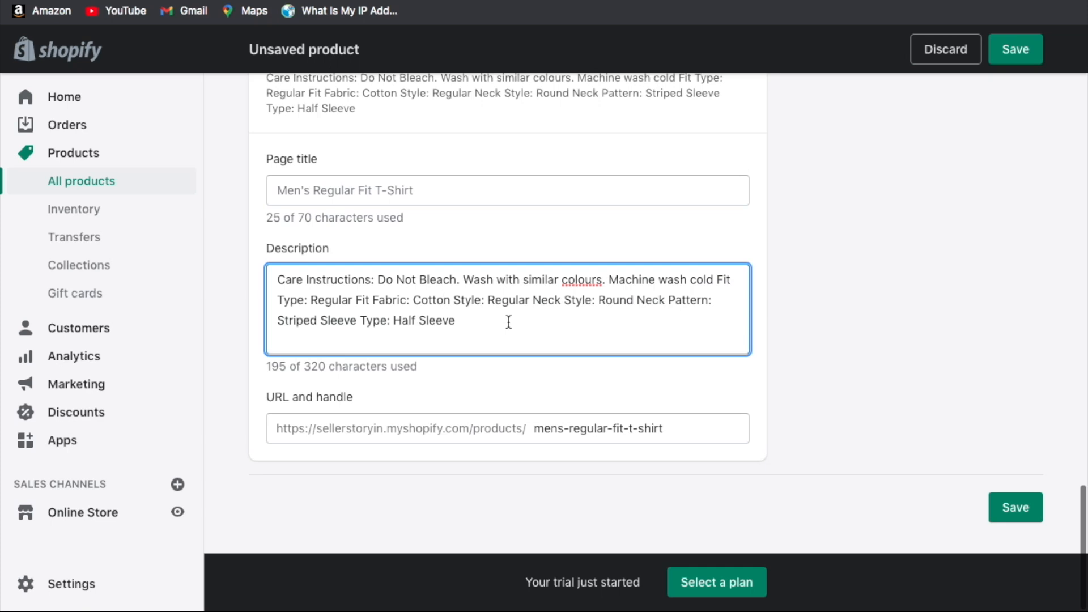
left_click(468, 200)
type("BUY NOW")
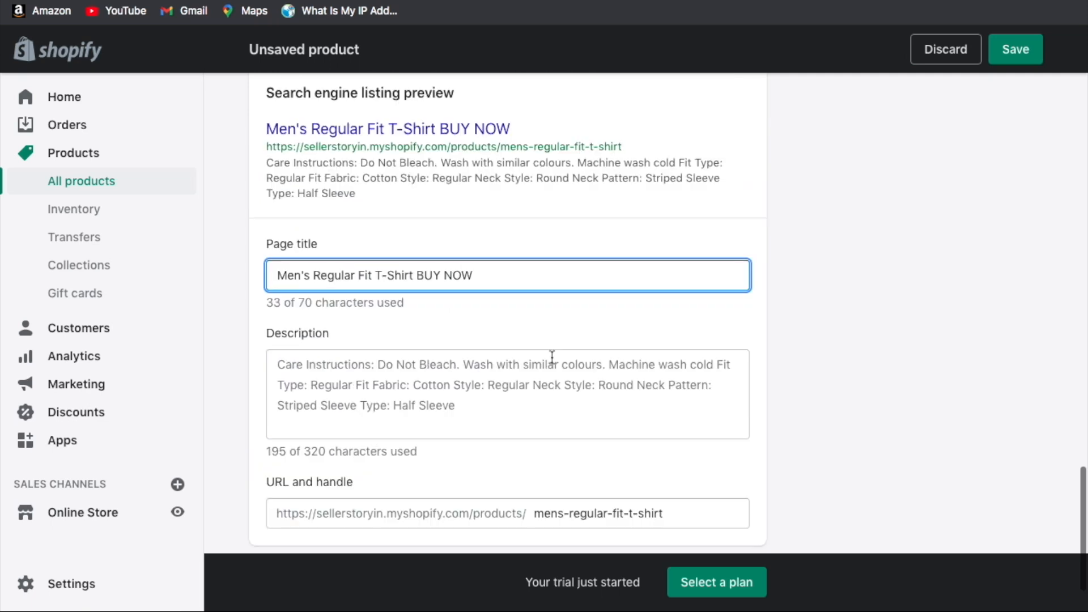
scroll(552, 357, "up", 1)
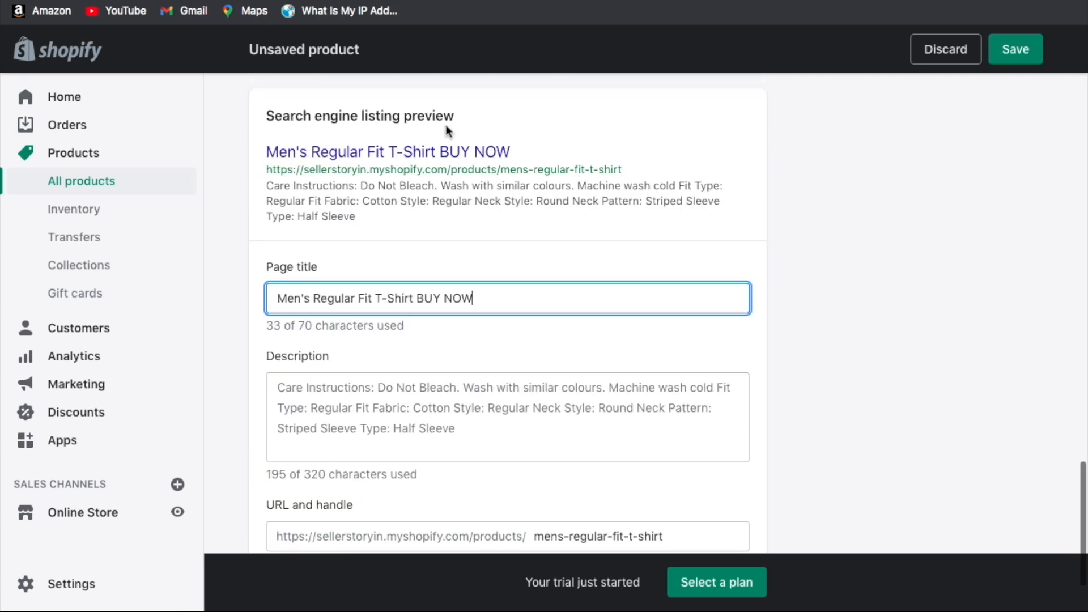
left_click(357, 412)
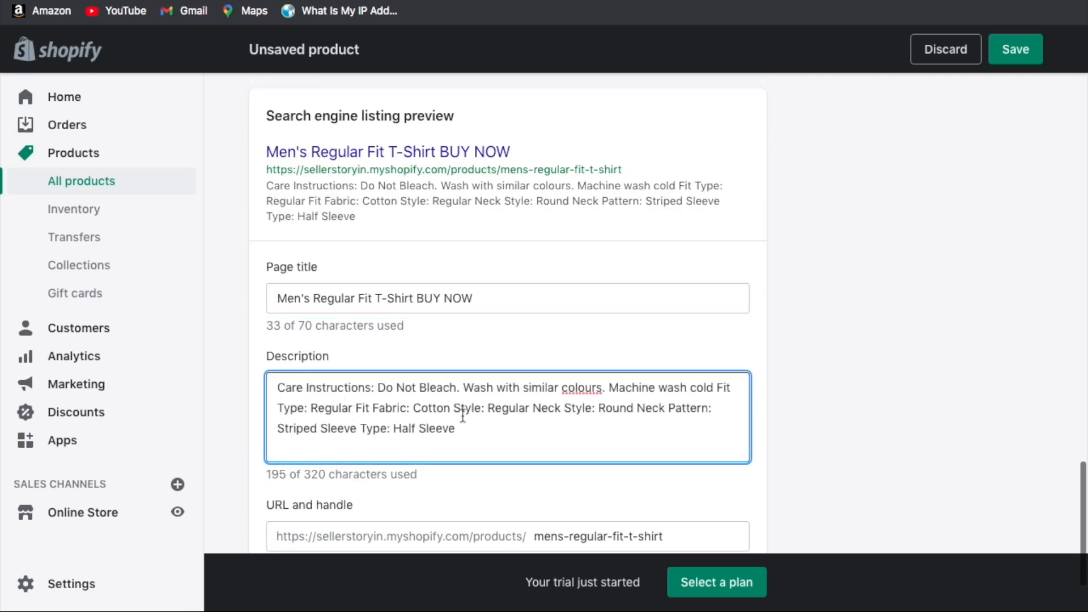
scroll(478, 386, "down", 2)
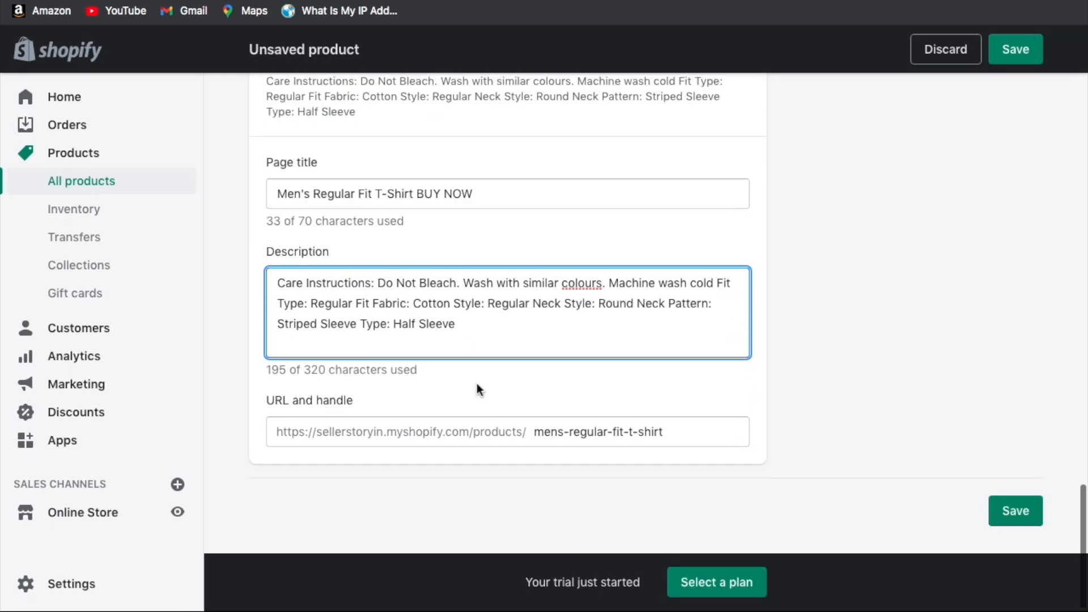
scroll(869, 311, "up", 10)
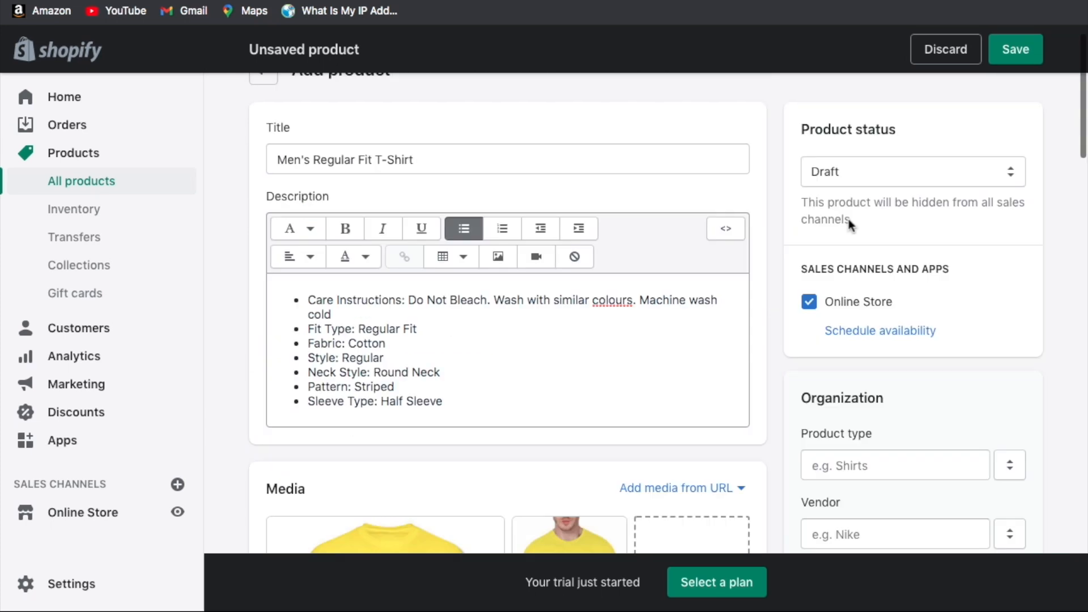
Change the product status from Draft to Active.
left_click(875, 172)
left_click(872, 151)
scroll(905, 198, "down", 1)
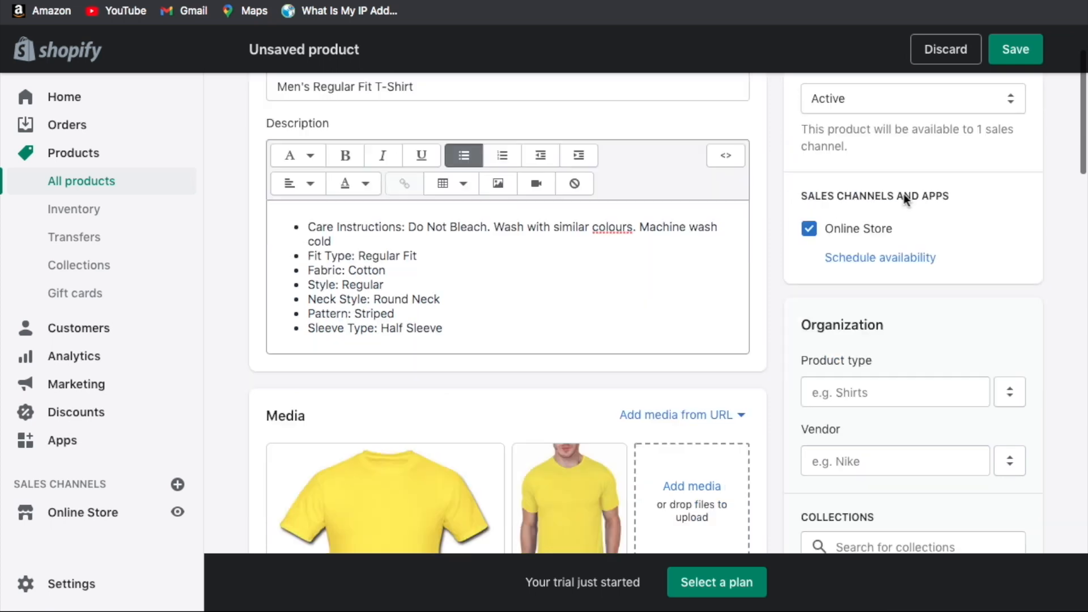
scroll(905, 198, "up", 1)
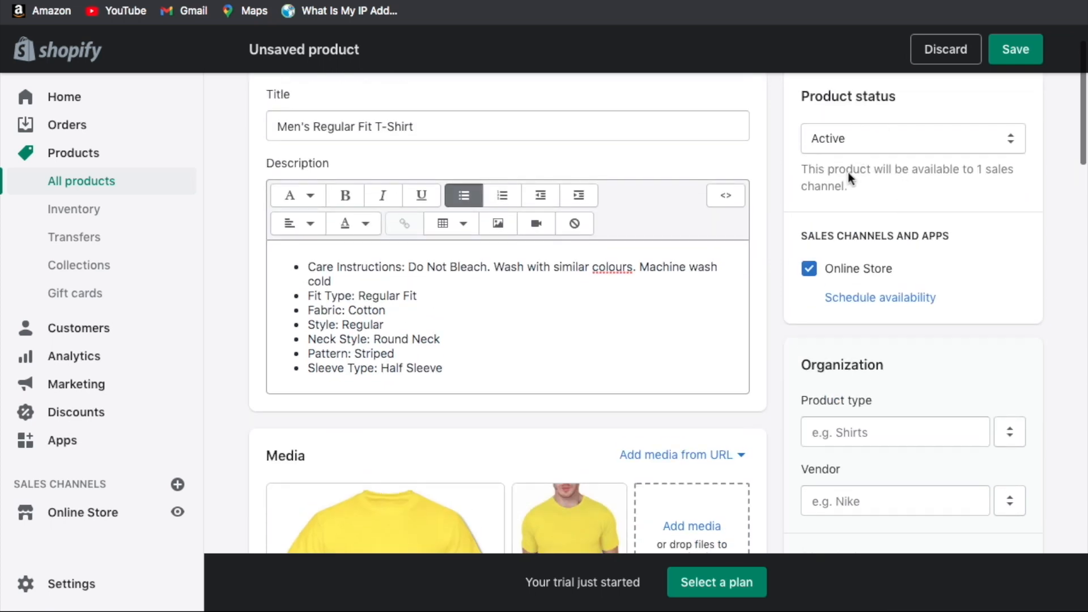
scroll(848, 171, "down", 2)
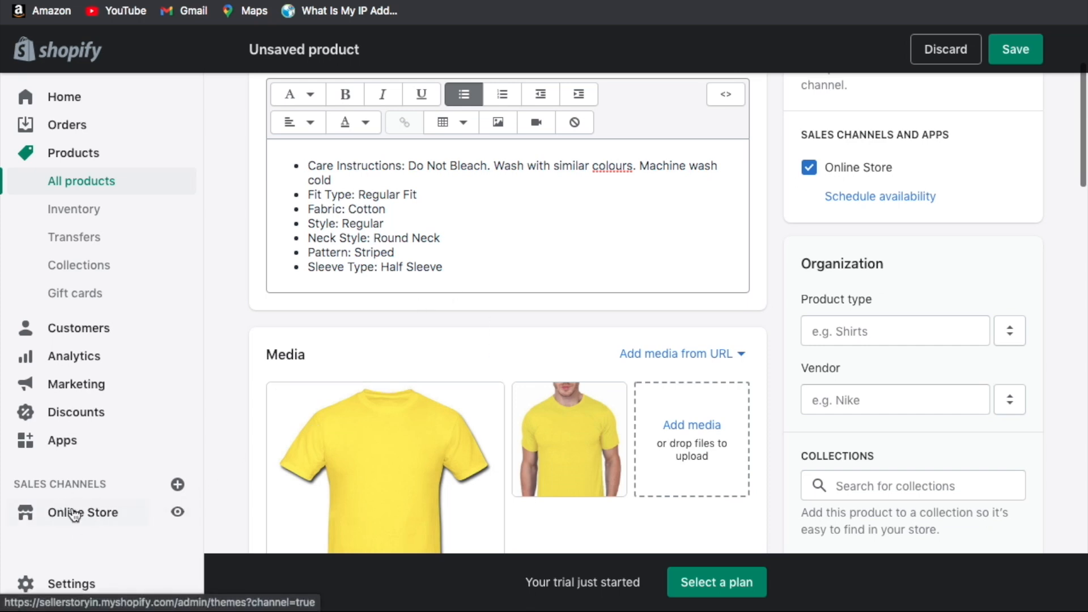
scroll(956, 182, "down", 2)
Create the new product type T SHIRT, then try the Vendor field.
left_click(899, 177)
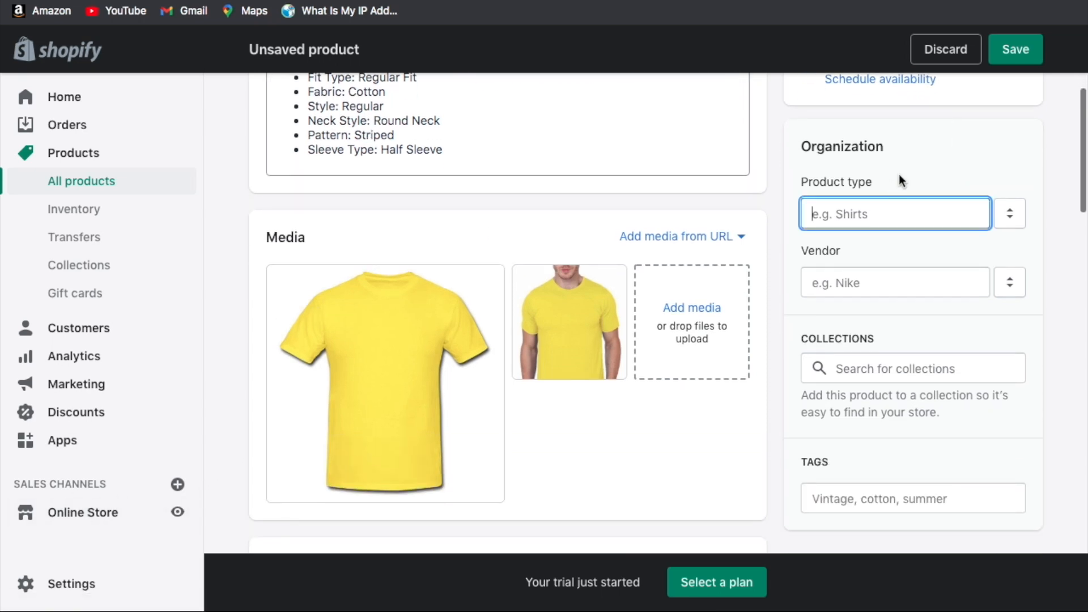
scroll(900, 176, "down", 1)
type("T SHIRT")
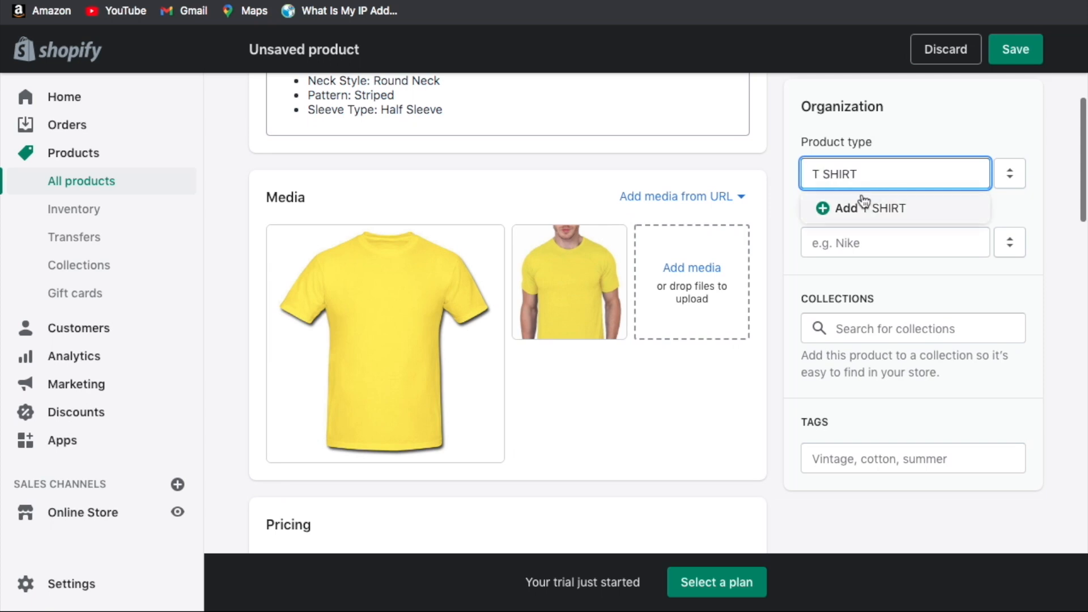
left_click(852, 204)
scroll(866, 200, "down", 1)
left_click(876, 183)
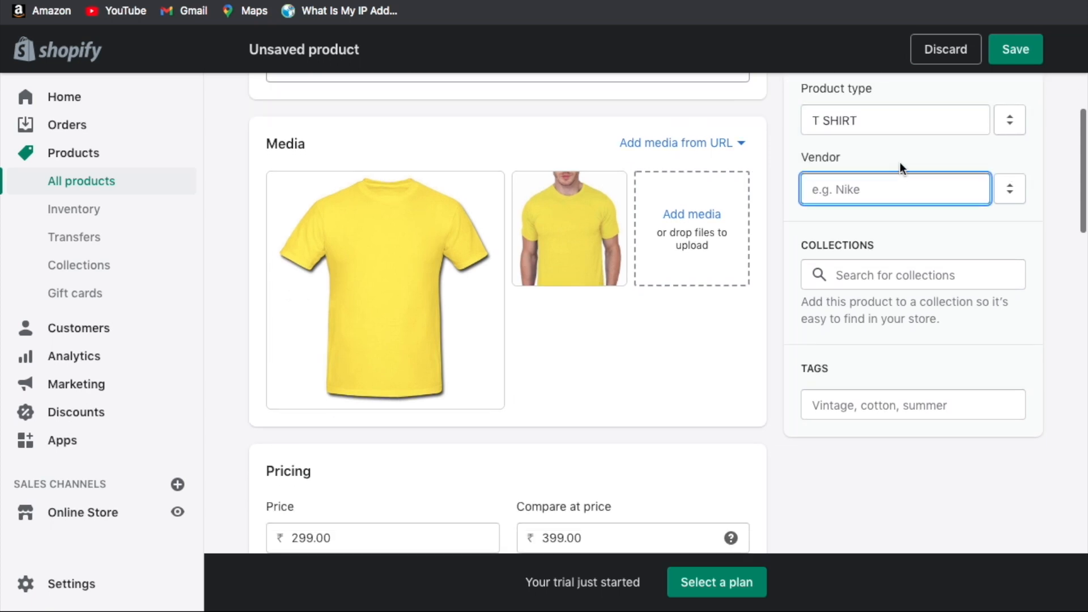
left_click(867, 185)
left_click(876, 190)
left_click(906, 209)
scroll(906, 208, "down", 1)
Add the product to the Home page collection.
left_click(887, 183)
left_click(901, 176)
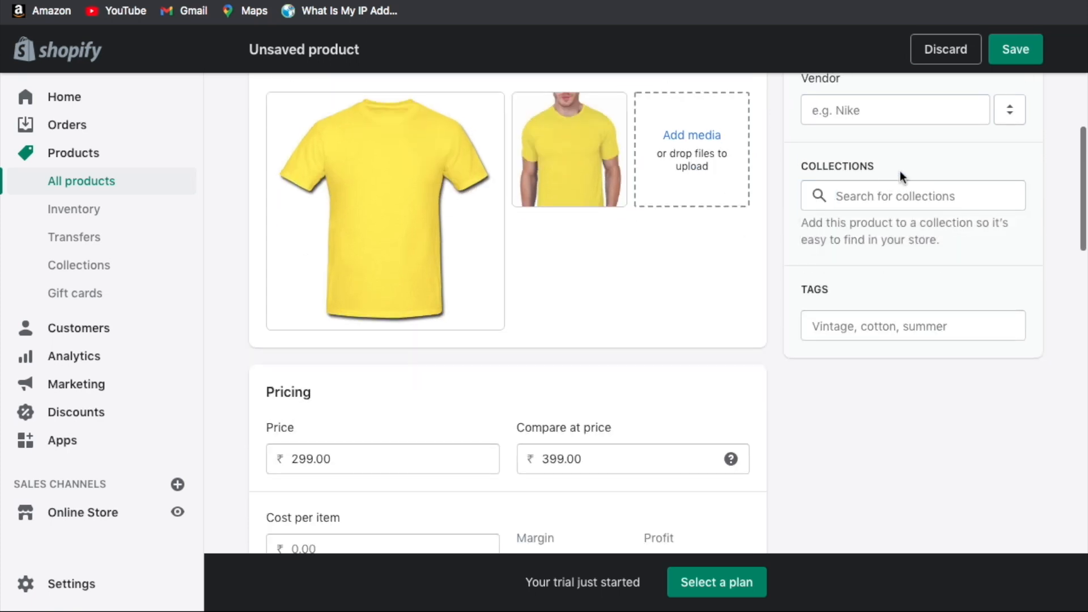
left_click(883, 190)
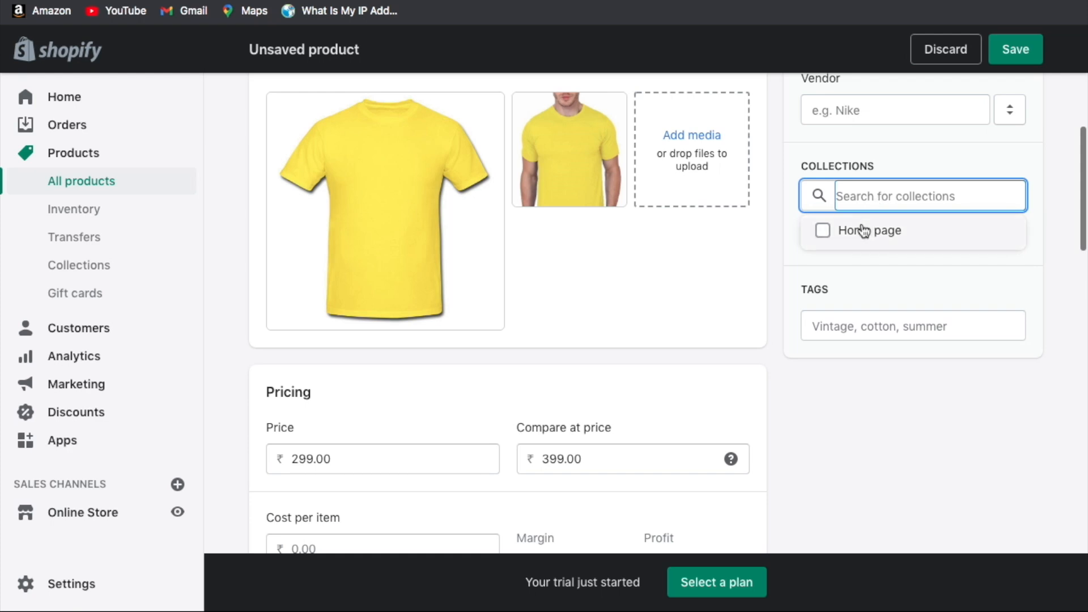
left_click(844, 231)
left_click(913, 279)
scroll(914, 280, "down", 2)
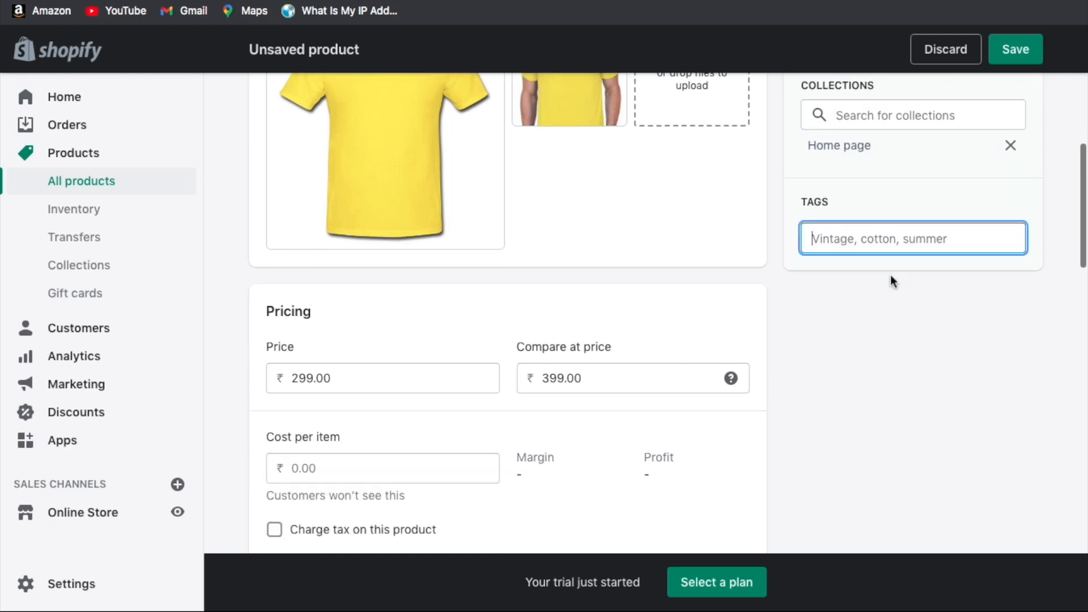
scroll(882, 298, "up", 6)
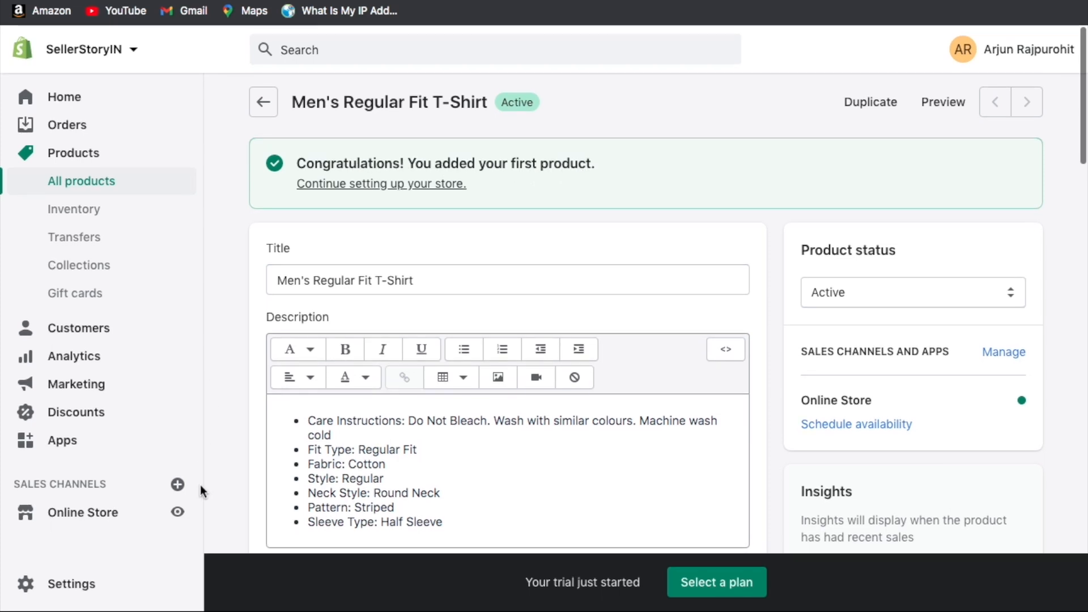
Preview the storefront, go to its Catalog and view the Men's Regular Fit T-Shirt page.
left_click(178, 516)
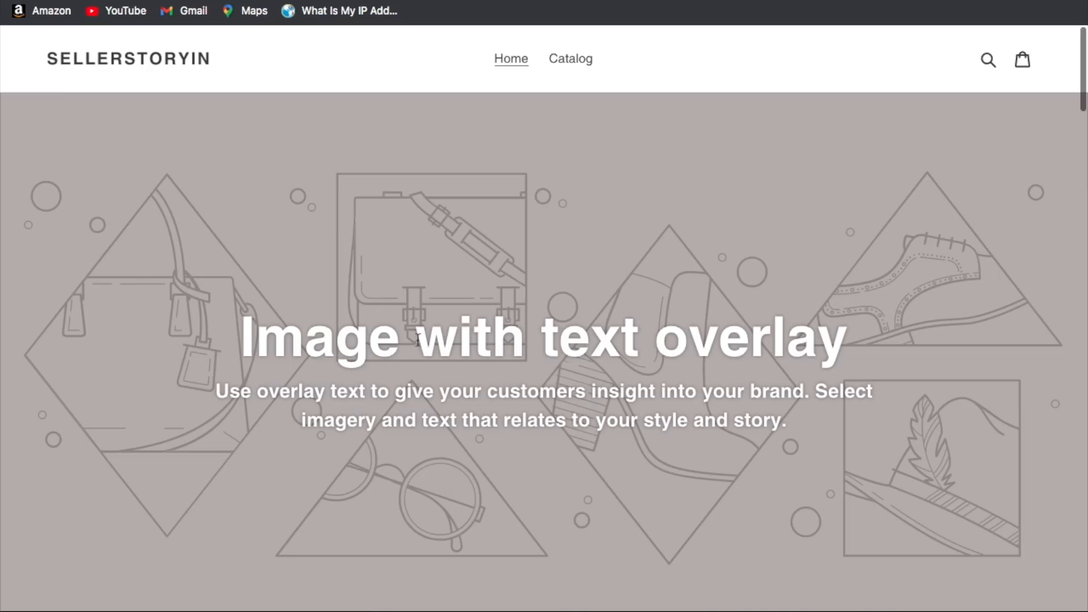
left_click(571, 59)
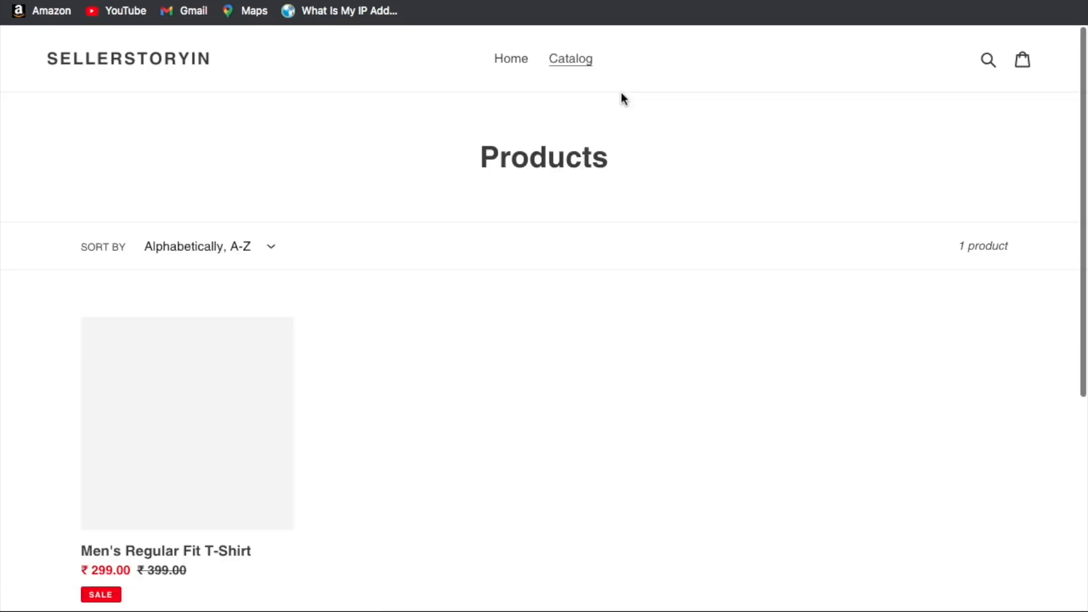
scroll(483, 307, "down", 2)
scroll(356, 320, "down", 3)
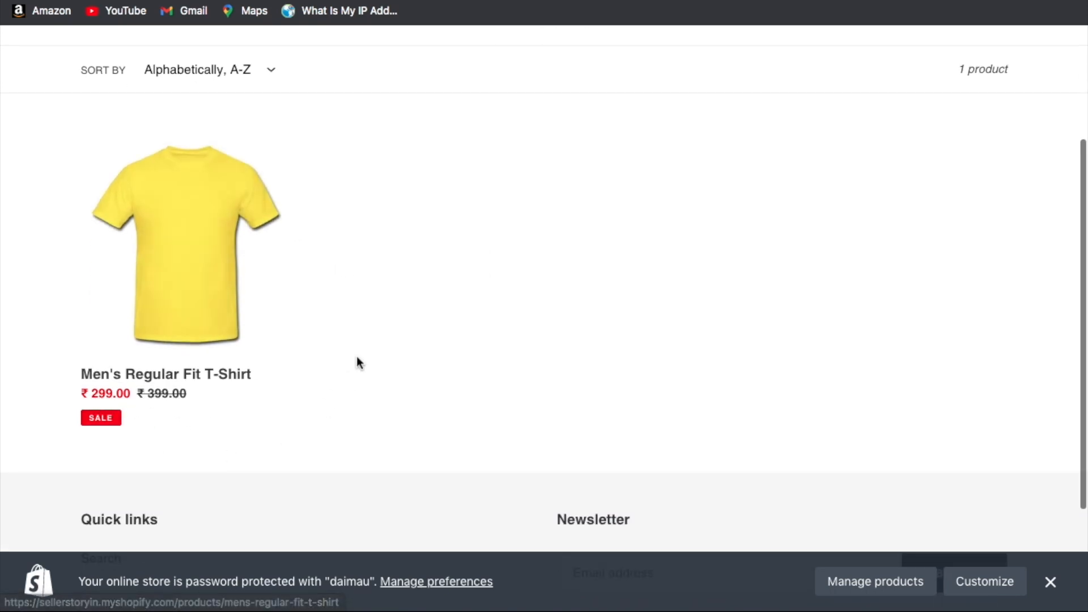
scroll(357, 362, "up", 1)
left_click(194, 257)
scroll(667, 306, "down", 3)
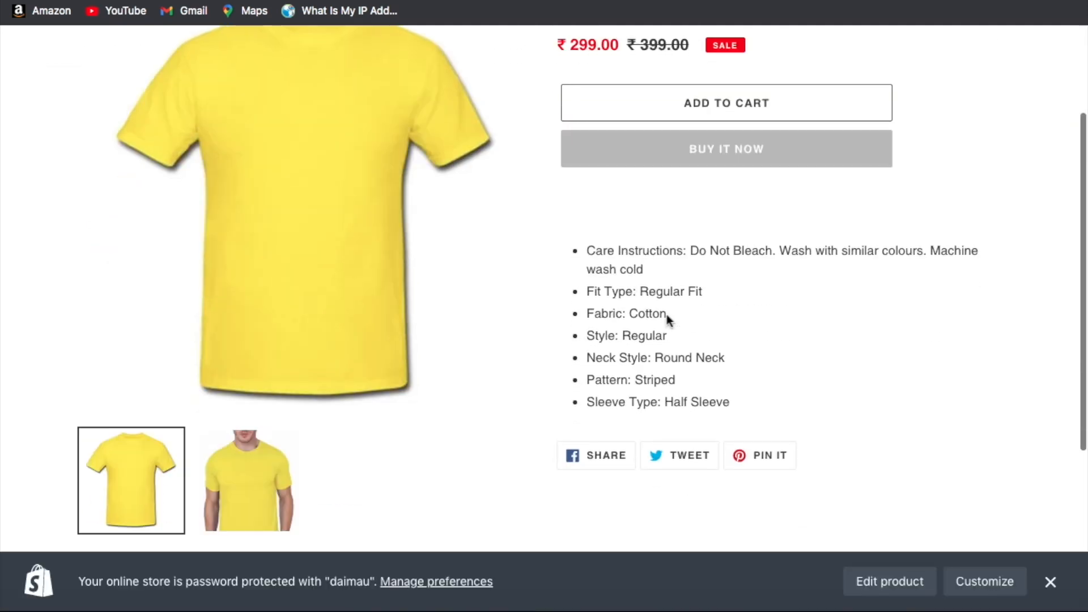
scroll(667, 315, "up", 3)
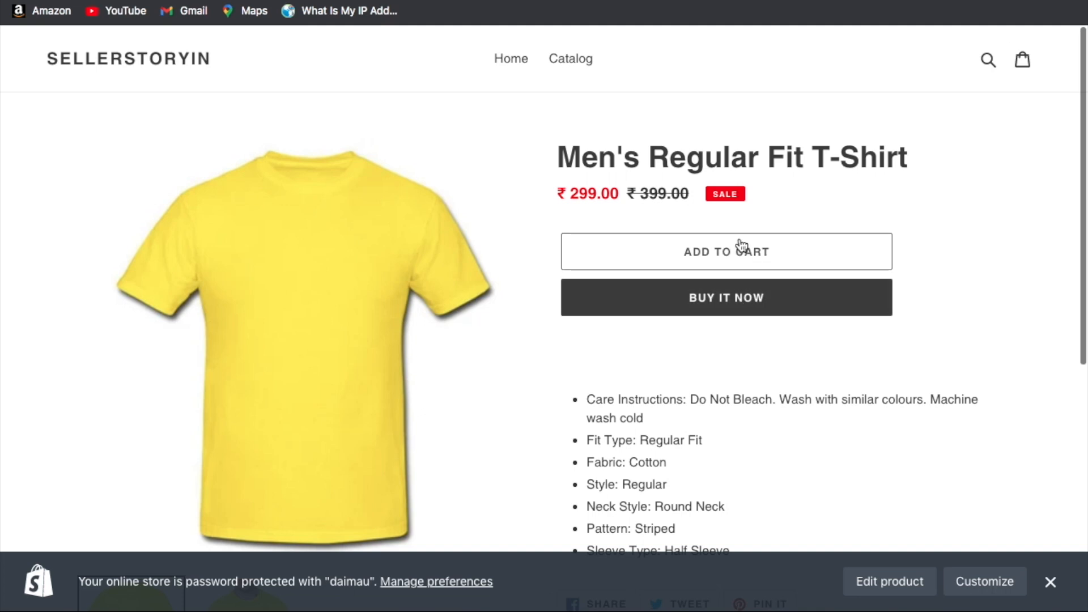
Try BUY IT NOW, see checkout is disabled, then return to the admin Products list.
left_click(747, 299)
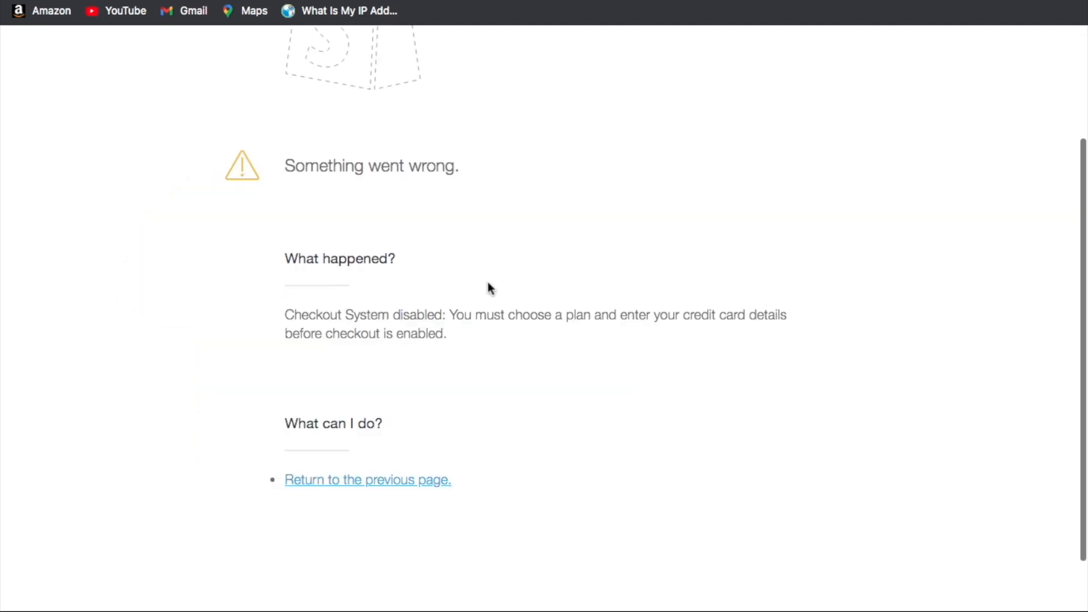
scroll(377, 272, "up", 2)
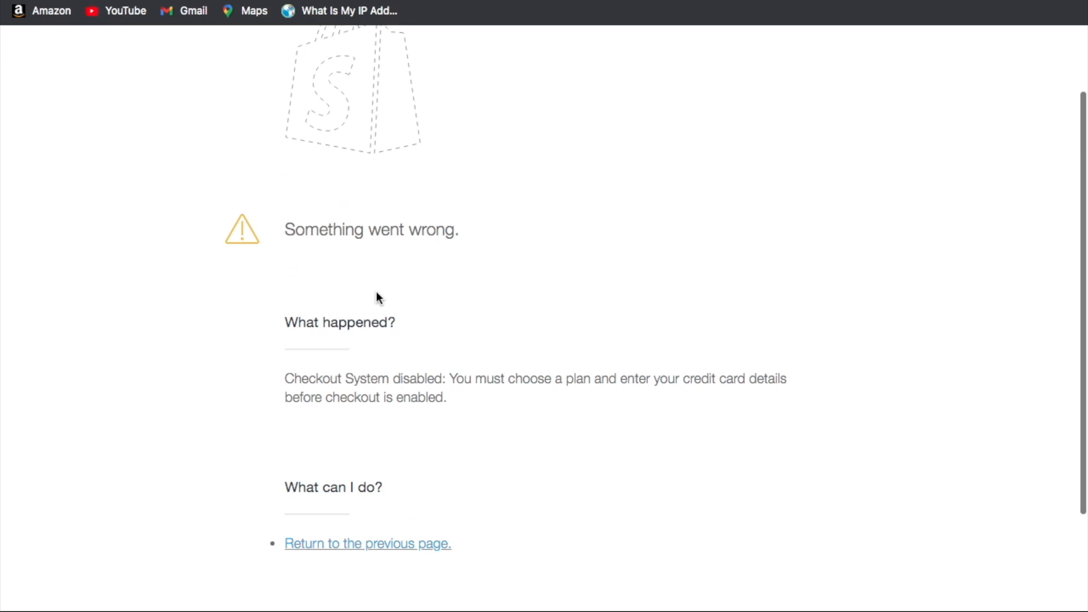
scroll(306, 237, "up", 3)
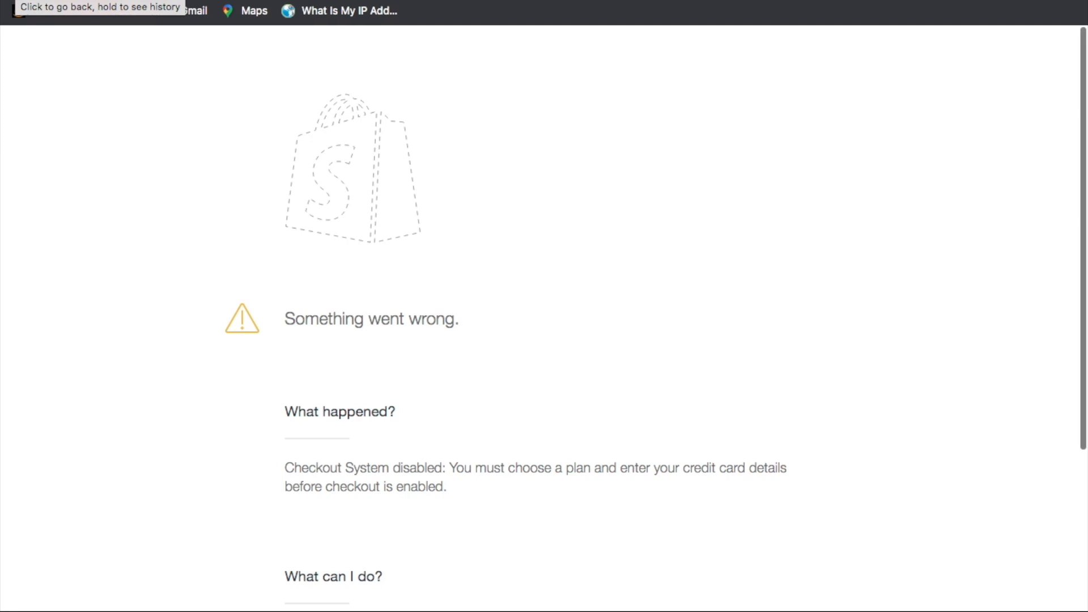
left_click(17, 1)
left_click(260, 103)
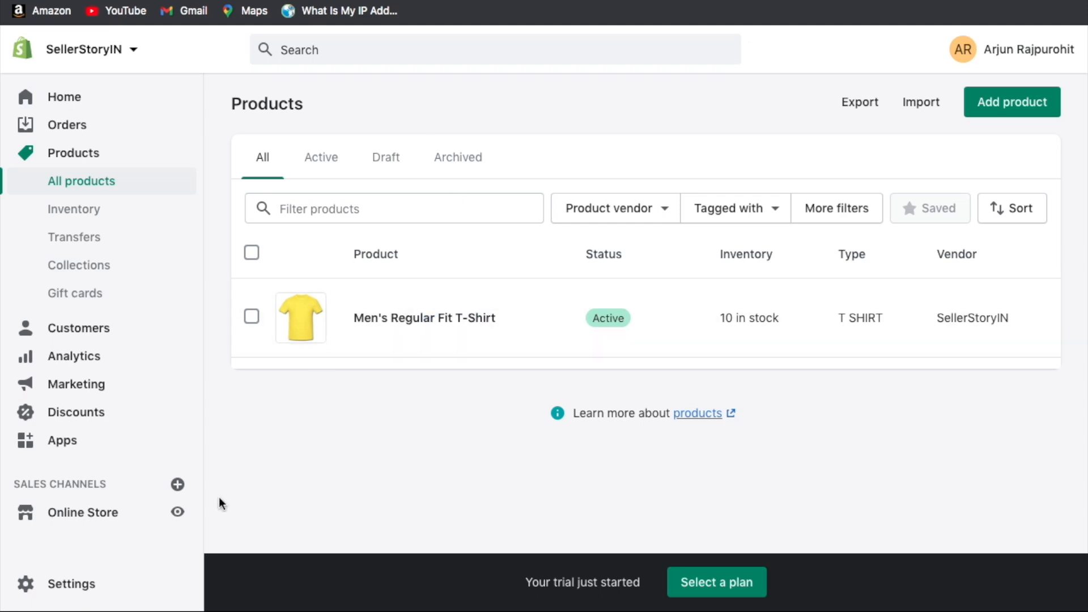
Go to Online Store and browse the home page's placeholder banner and featured collection.
left_click(120, 520)
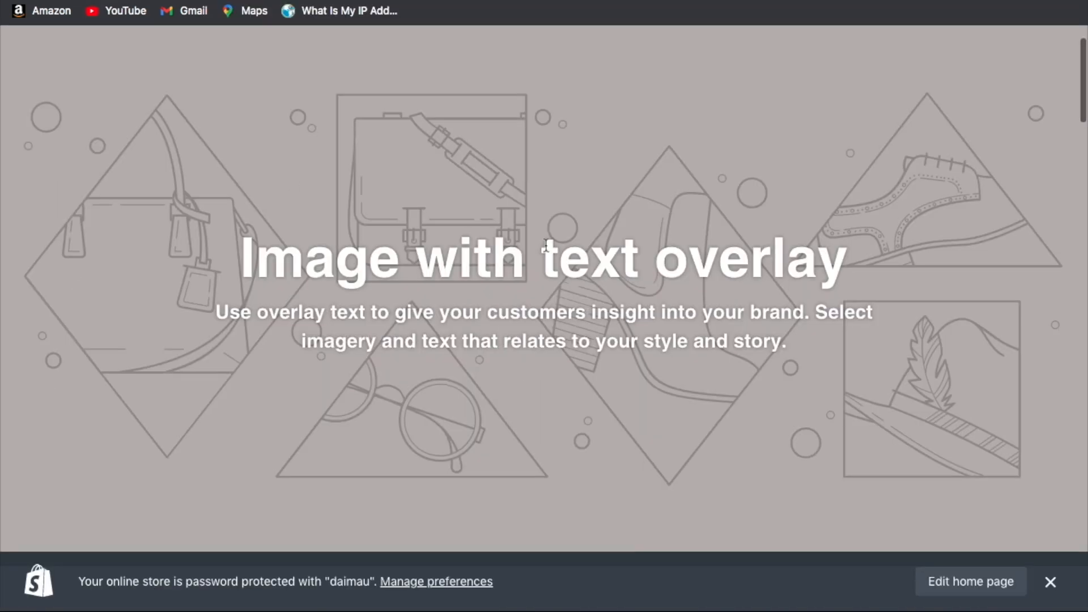
scroll(538, 245, "down", 3)
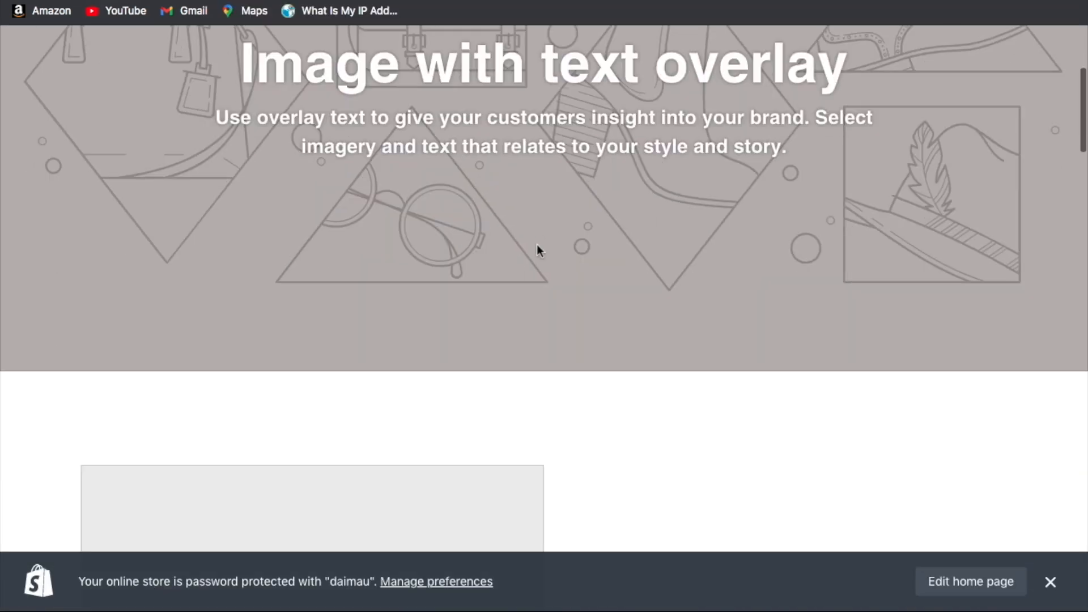
scroll(451, 249, "down", 4)
scroll(462, 338, "down", 10)
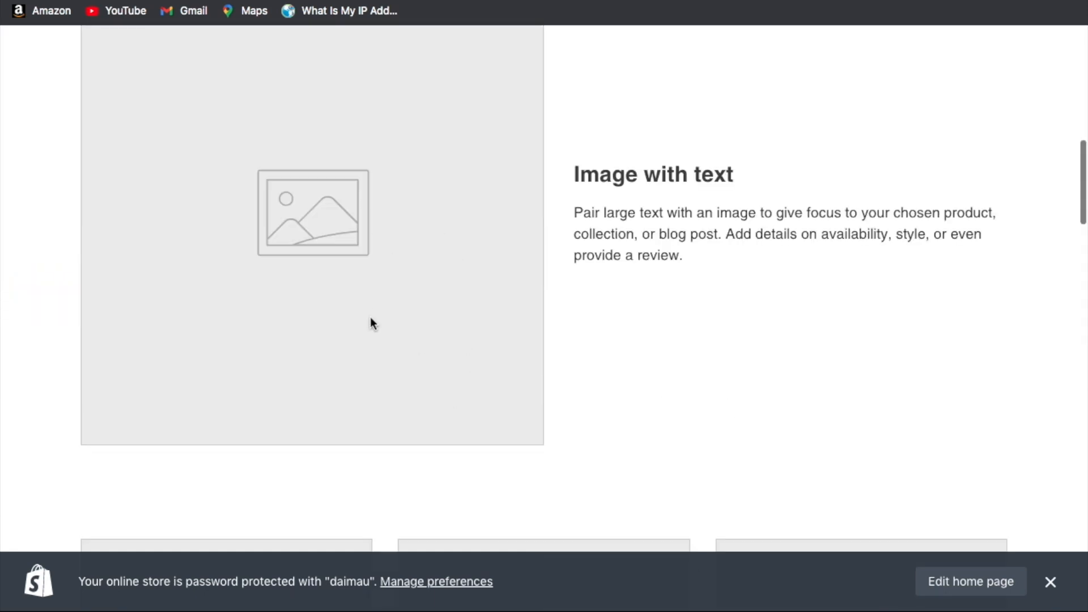
scroll(340, 284, "down", 3)
scroll(879, 214, "down", 9)
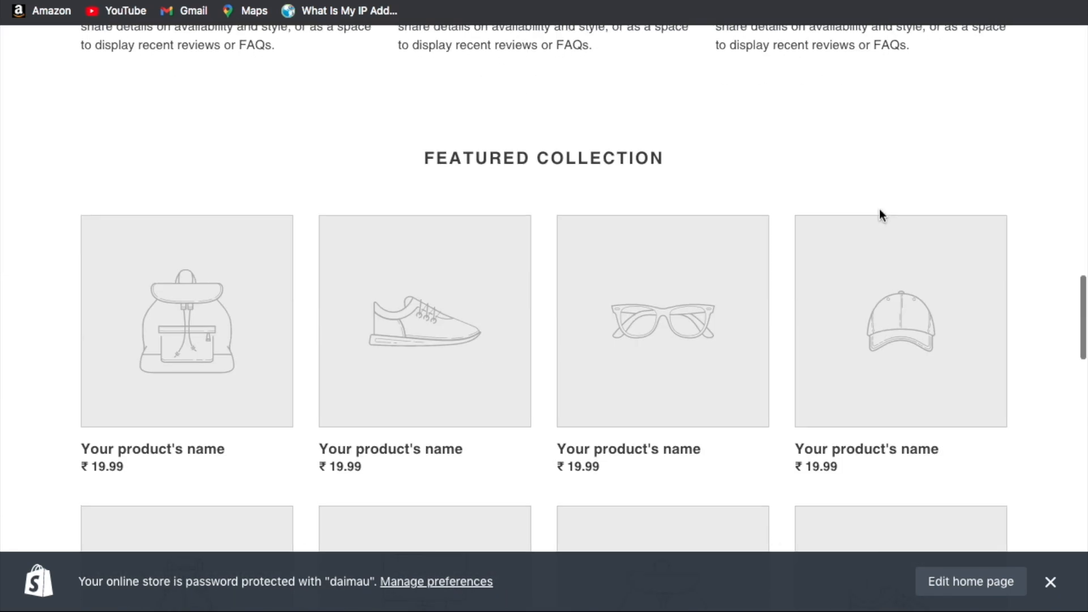
scroll(523, 226, "up", 1)
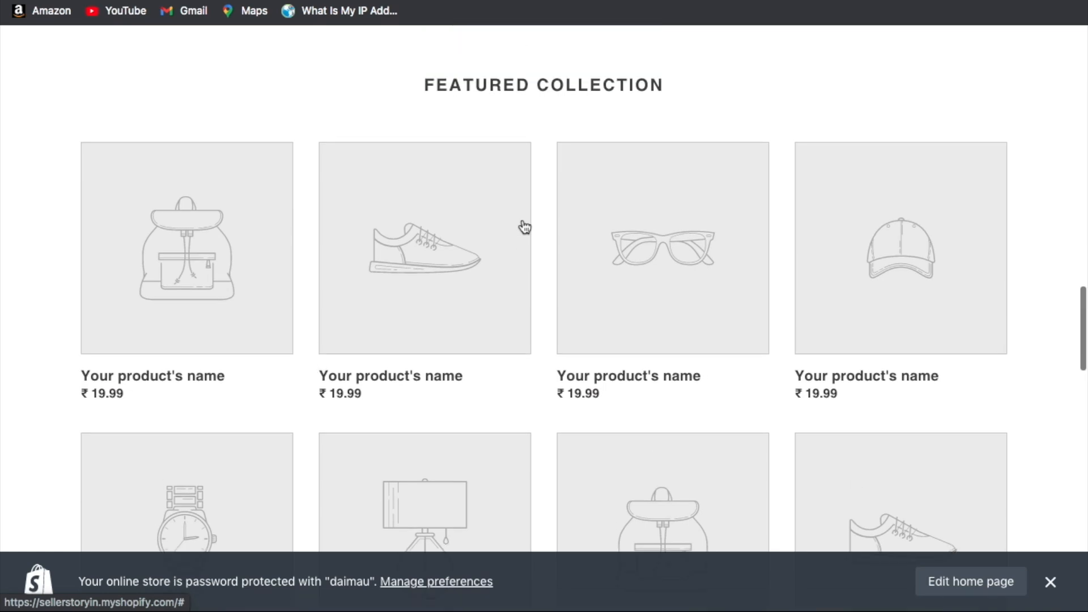
scroll(578, 335, "down", 3)
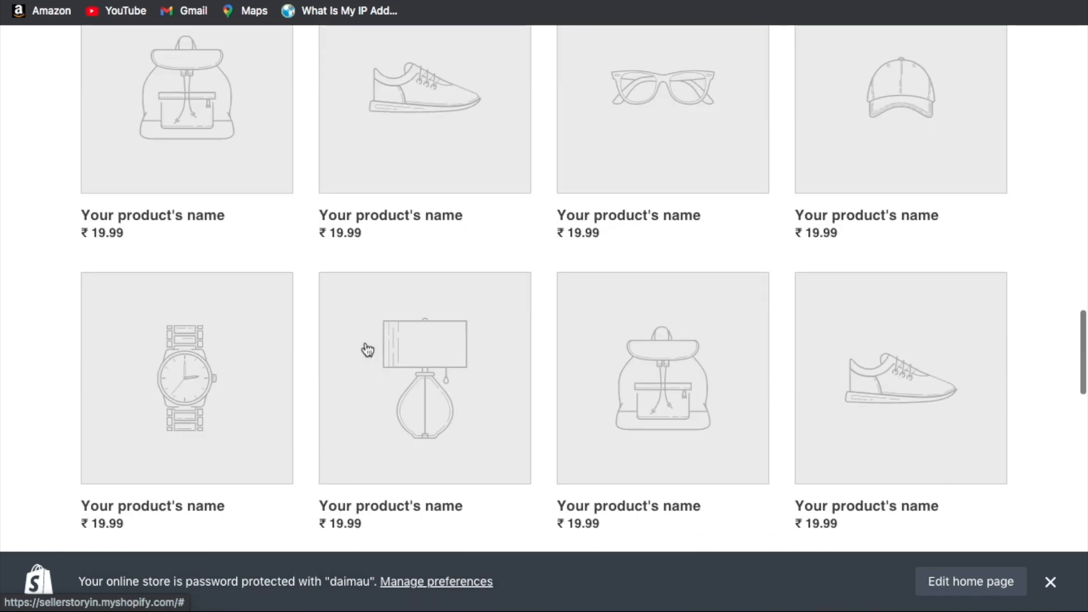
scroll(367, 347, "down", 20)
scroll(367, 347, "up", 20)
scroll(365, 347, "up", 10)
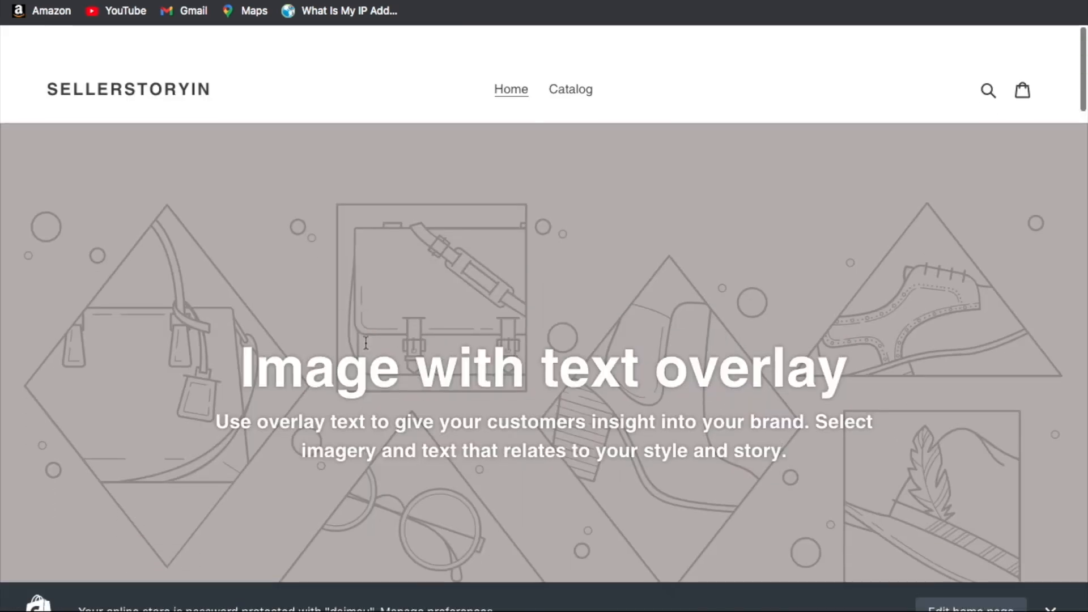